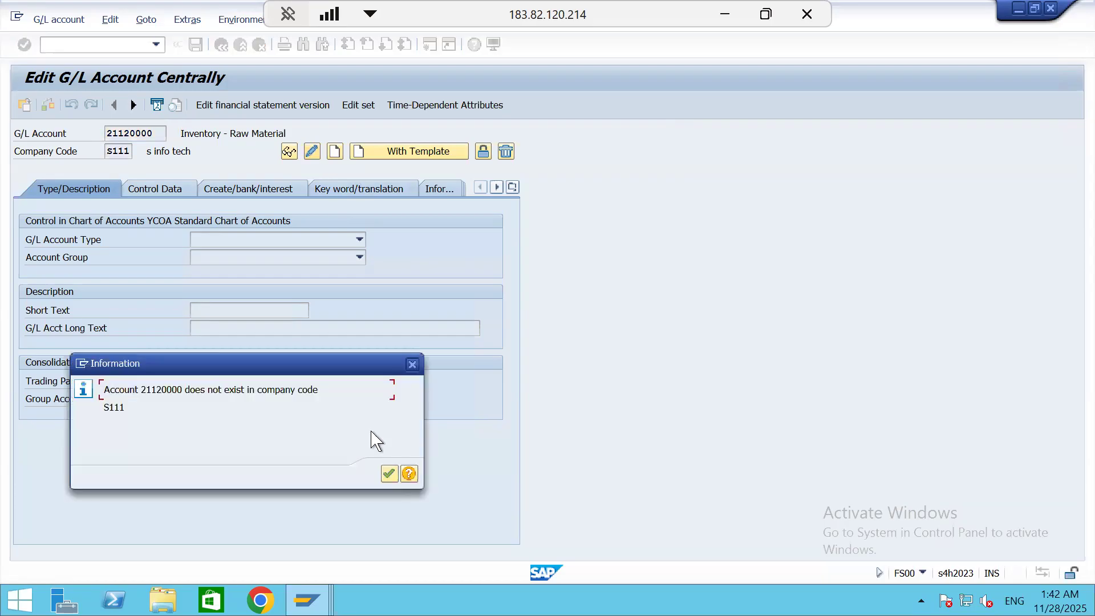
# Start creating the Goods Received/Invoice Received G/L account in company code S111, allow posting without tax, and try to save it
pyautogui.click(411, 365)
pyautogui.click(336, 152)
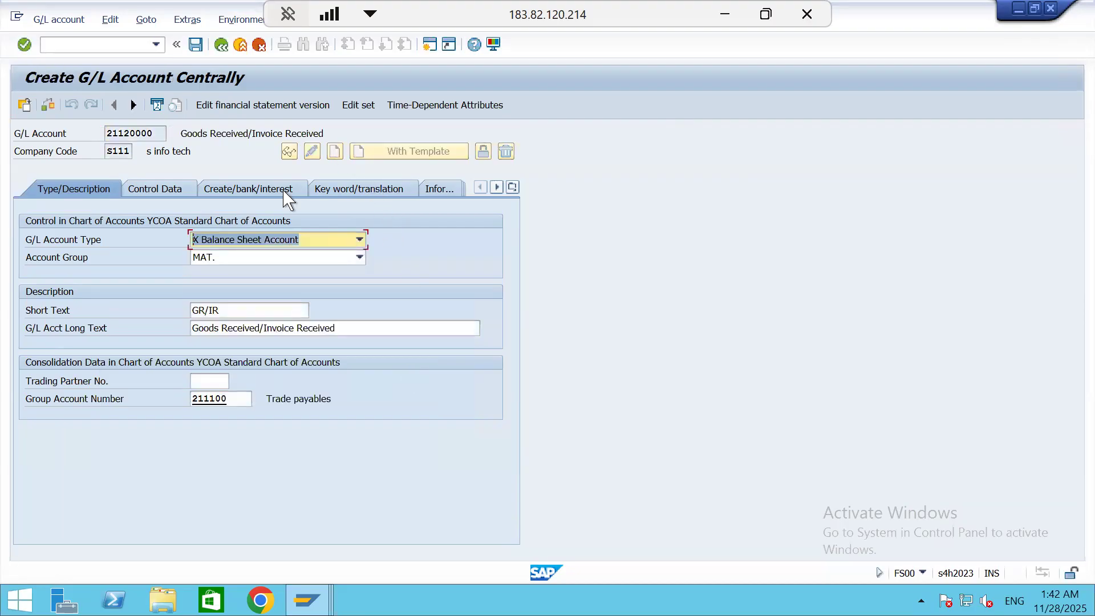
pyautogui.click(179, 192)
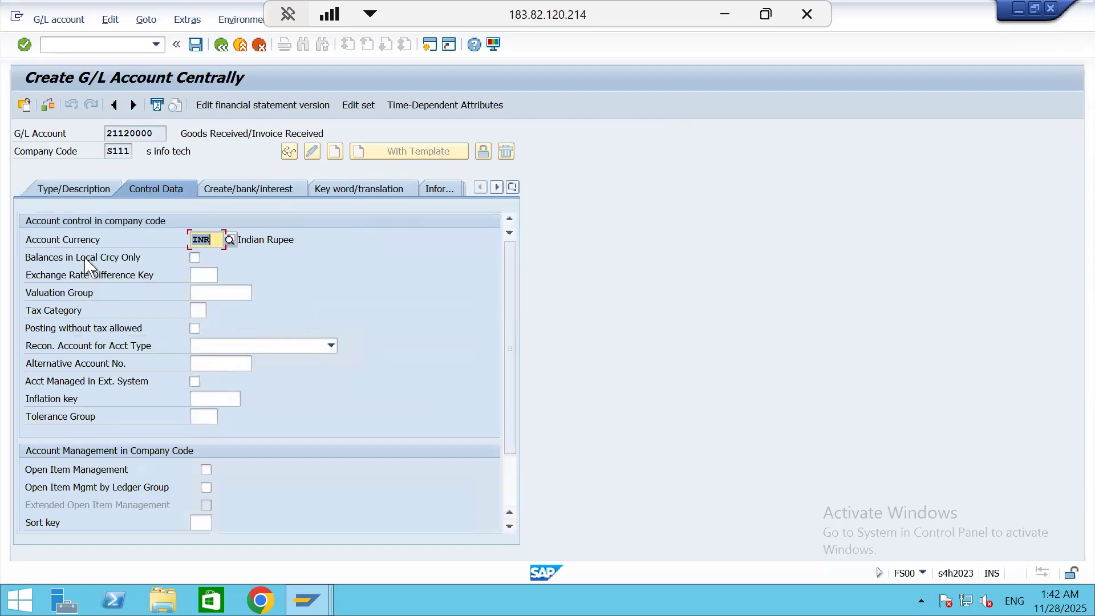
pyautogui.click(194, 329)
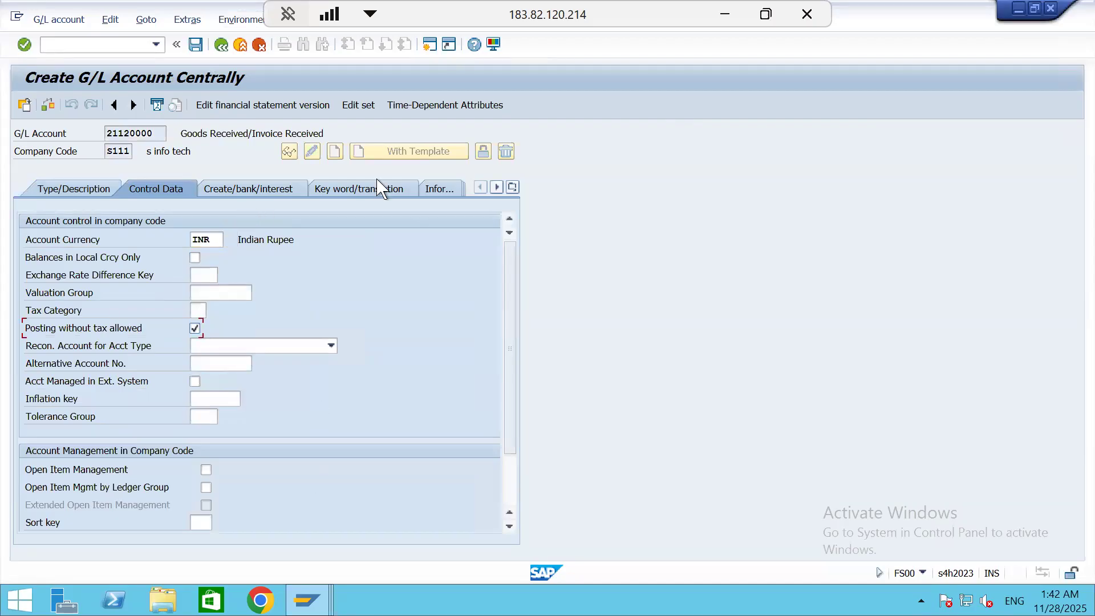
pyautogui.hotkey('ctrl', 's')
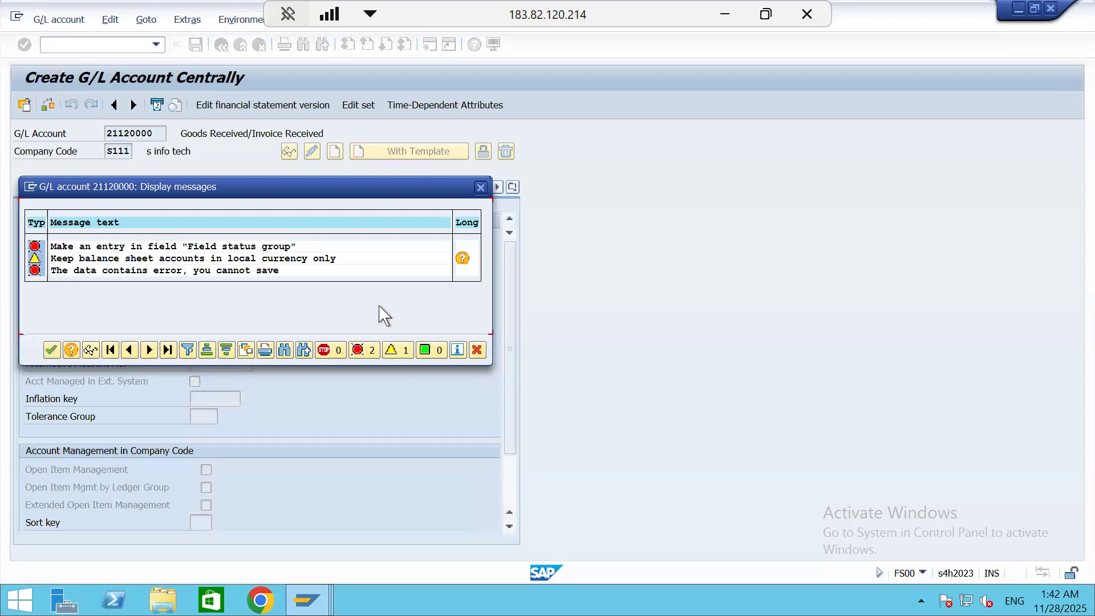
pyautogui.press('Return')
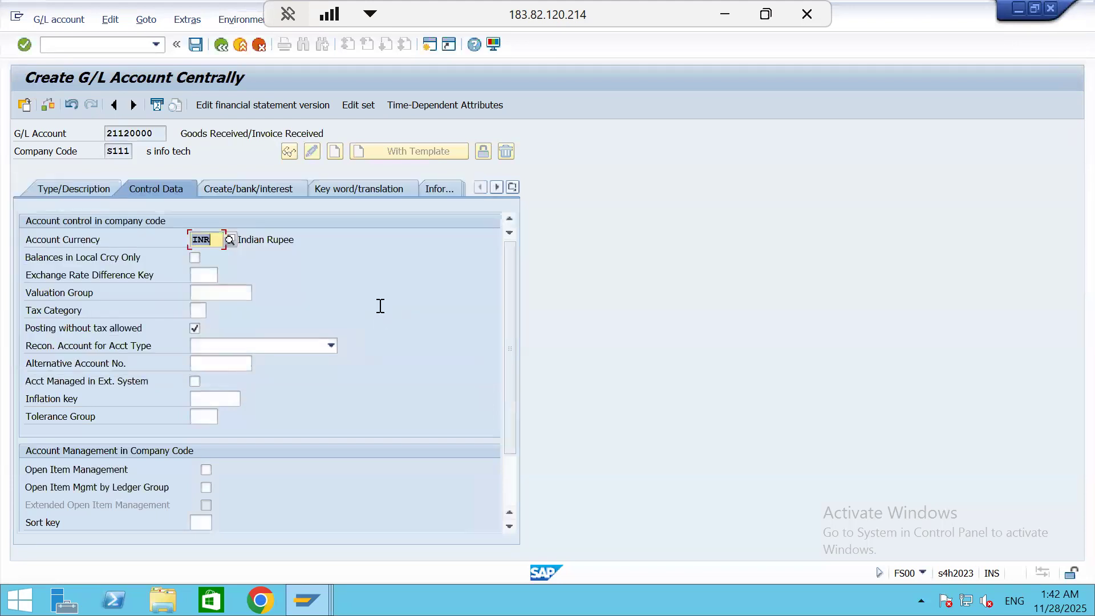
# Assign field status group G003, Material consumption accounts, to the new G/L account, save it despite warnings, and leave the transaction
pyautogui.click(276, 189)
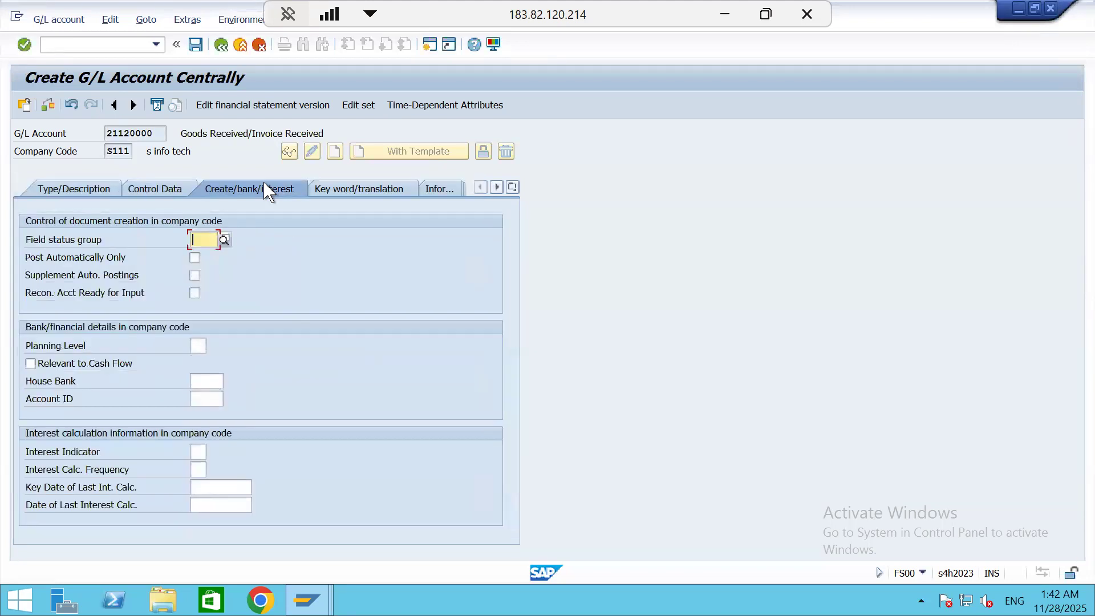
pyautogui.click(224, 239)
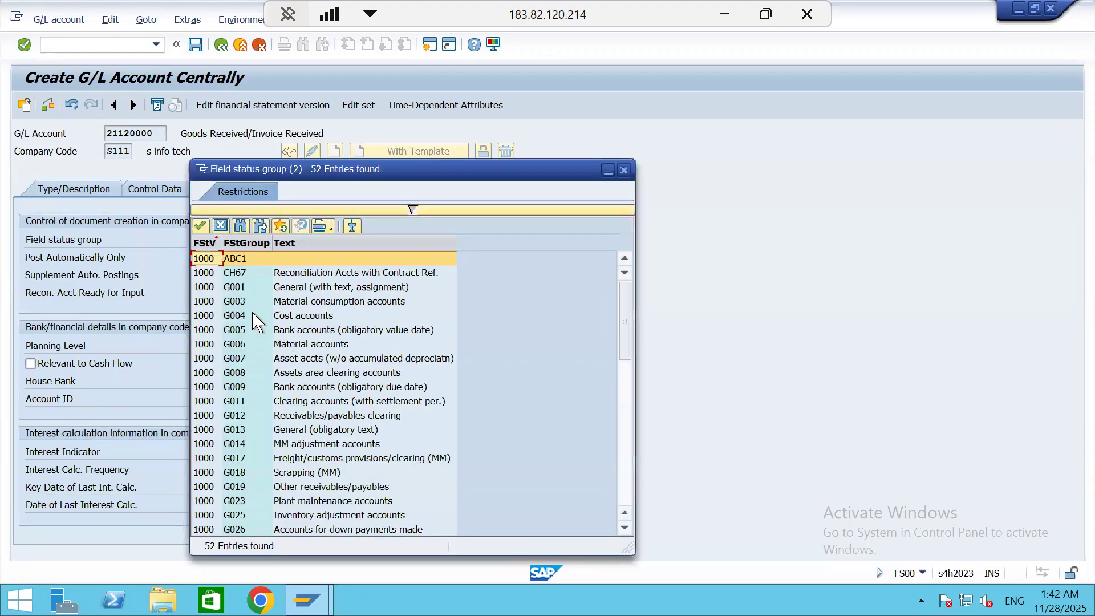
pyautogui.doubleClick(354, 307)
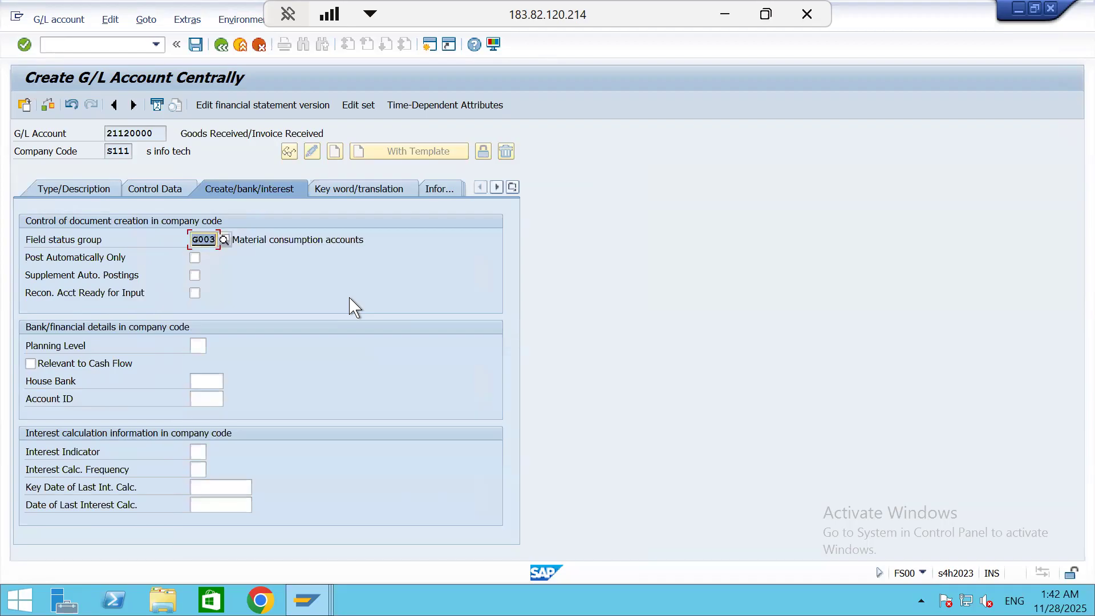
pyautogui.hotkey('ctrl', 's')
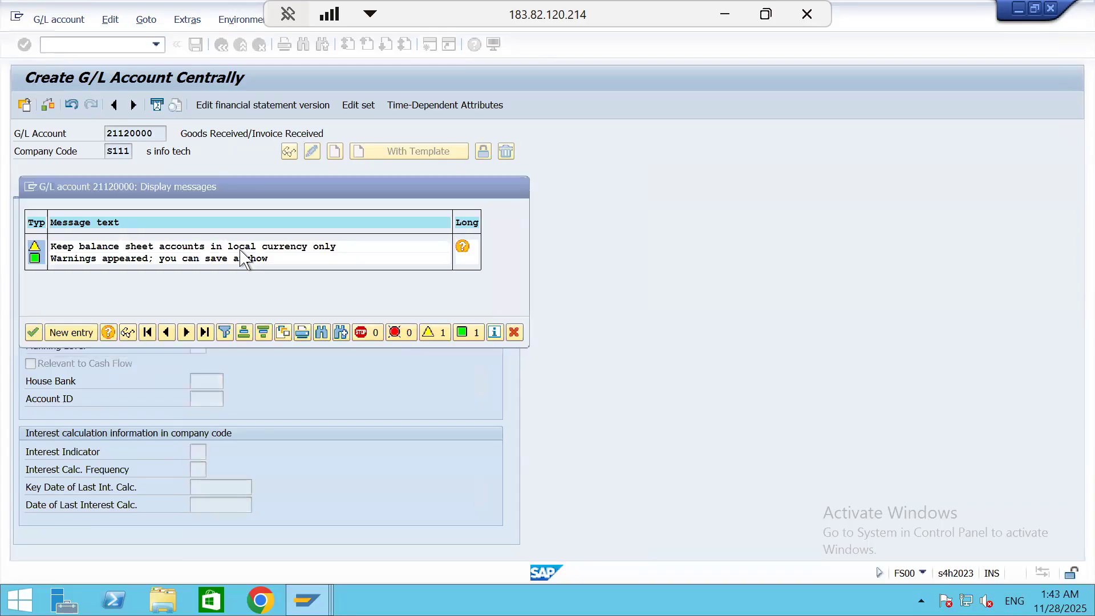
pyautogui.press('Return')
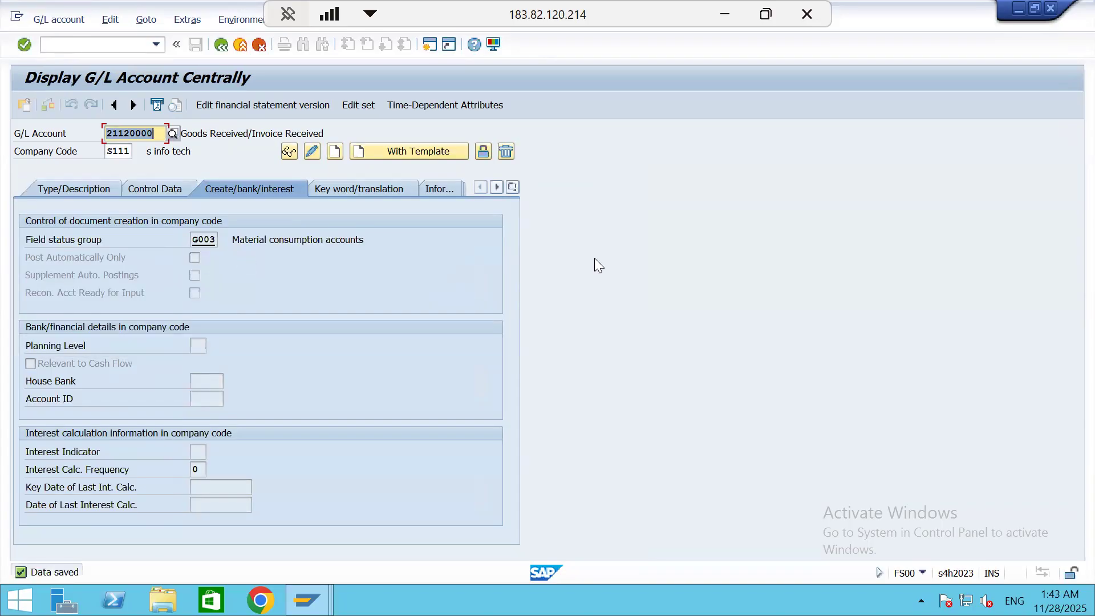
pyautogui.click(222, 45)
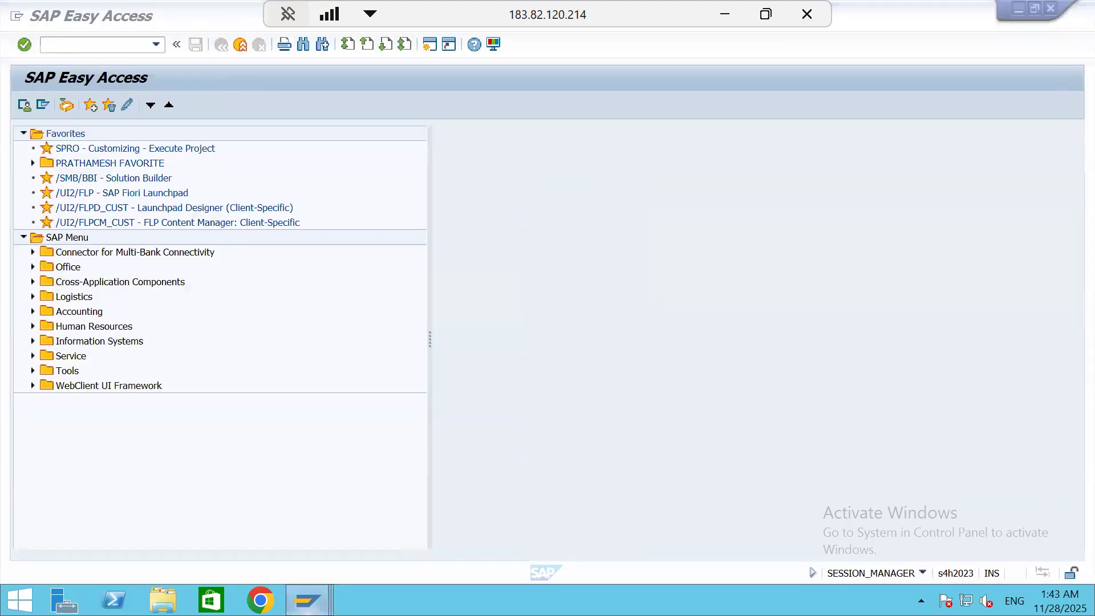
# Return to the purchase order goods receipt, close its message log, check the document, and try to post it
pyautogui.moveTo(307, 598)
pyautogui.click(289, 521)
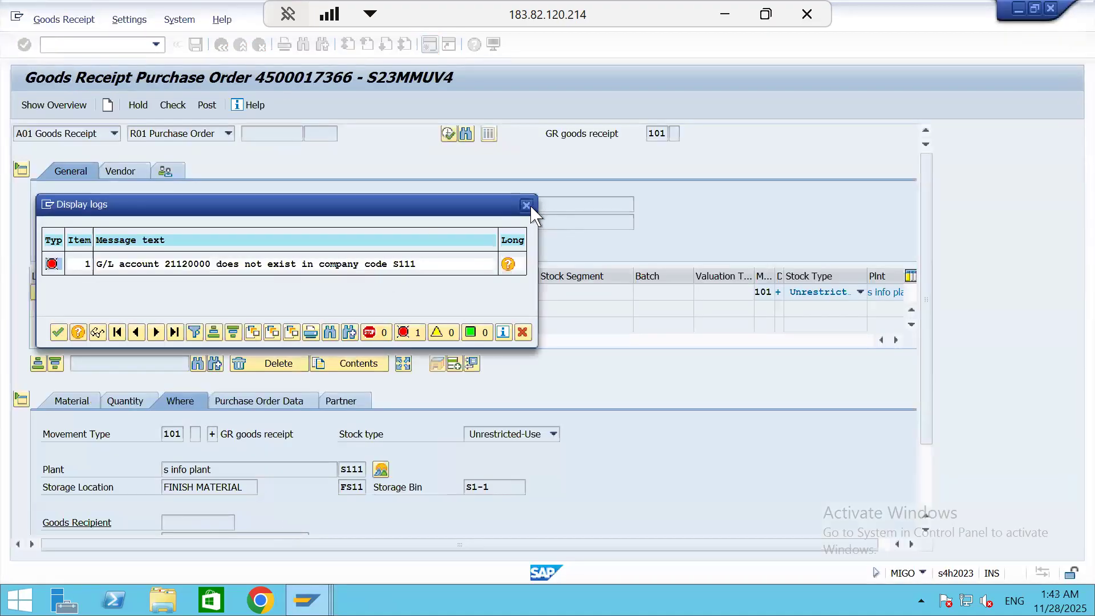
pyautogui.click(526, 204)
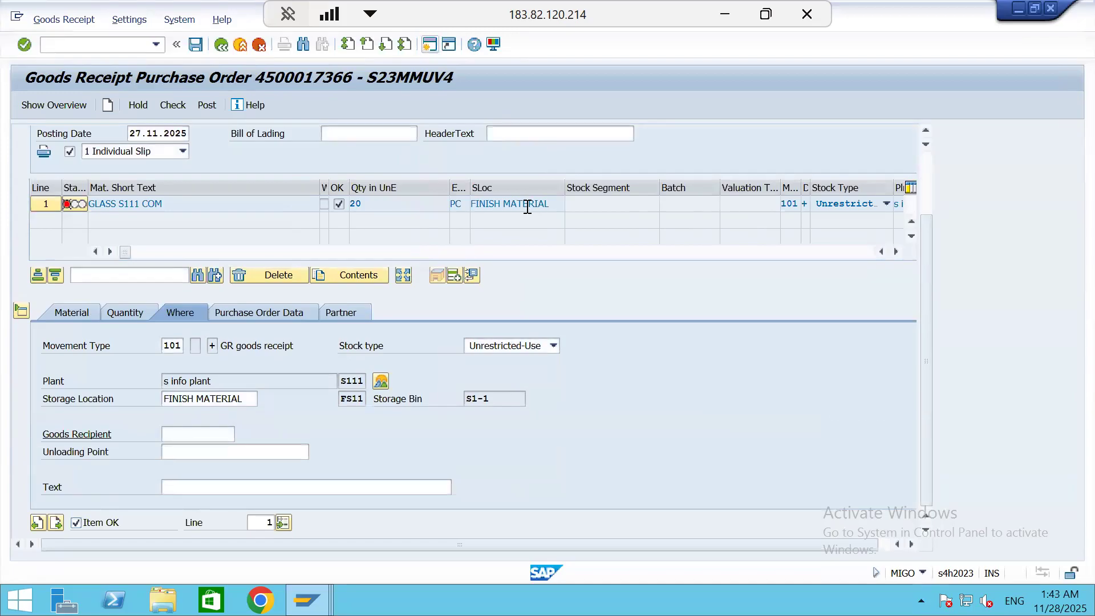
pyautogui.click(174, 108)
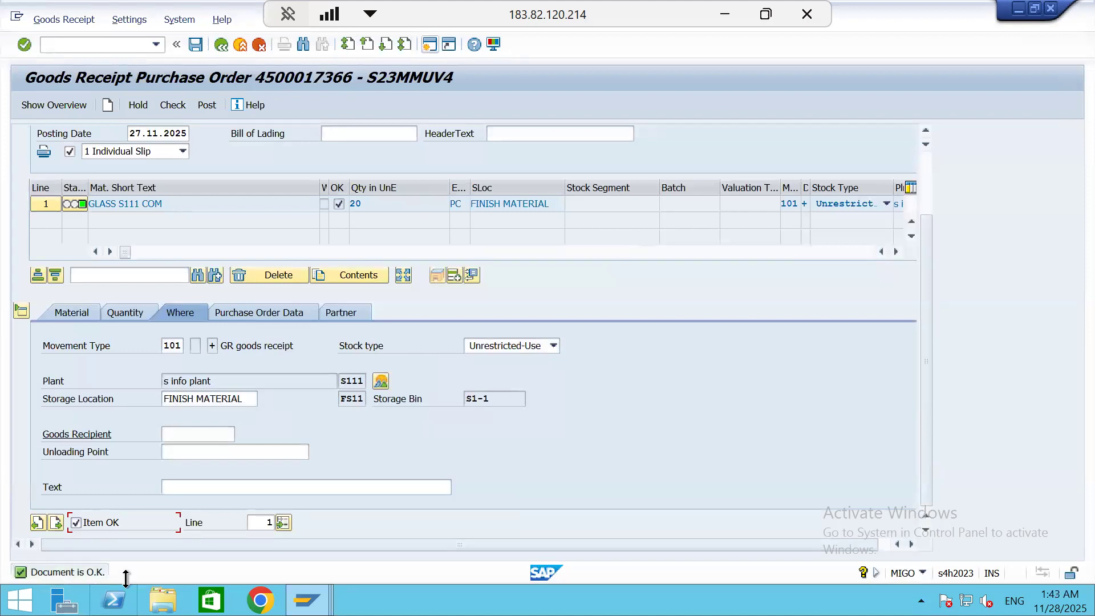
pyautogui.click(207, 106)
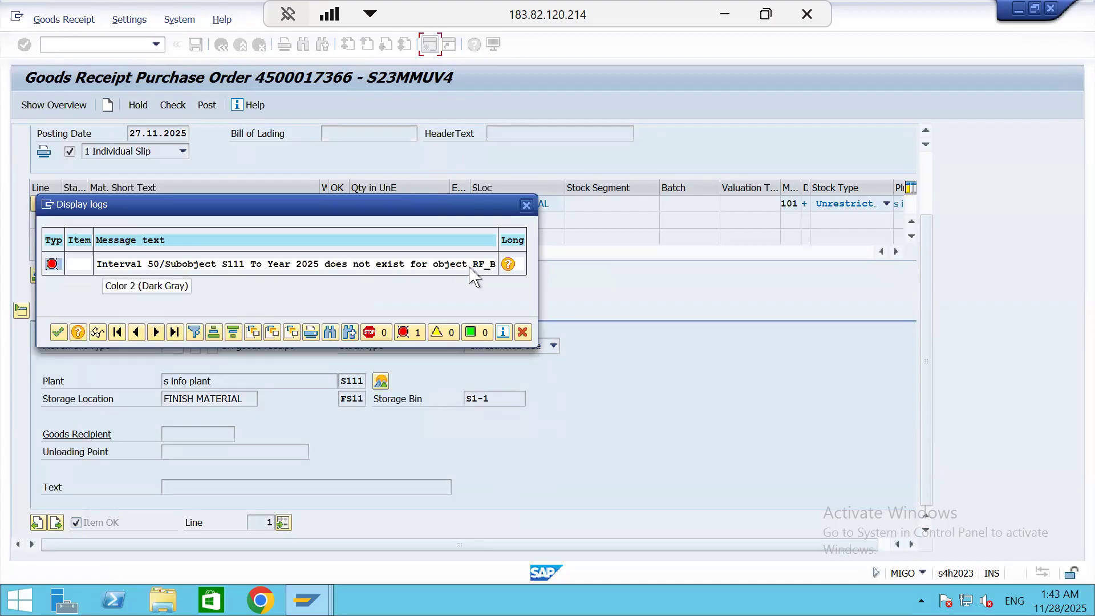
# In a free SAP Easy Access session, run transaction FBN1 and open the accounting document intervals of company code S111 for editing
pyautogui.click(306, 600)
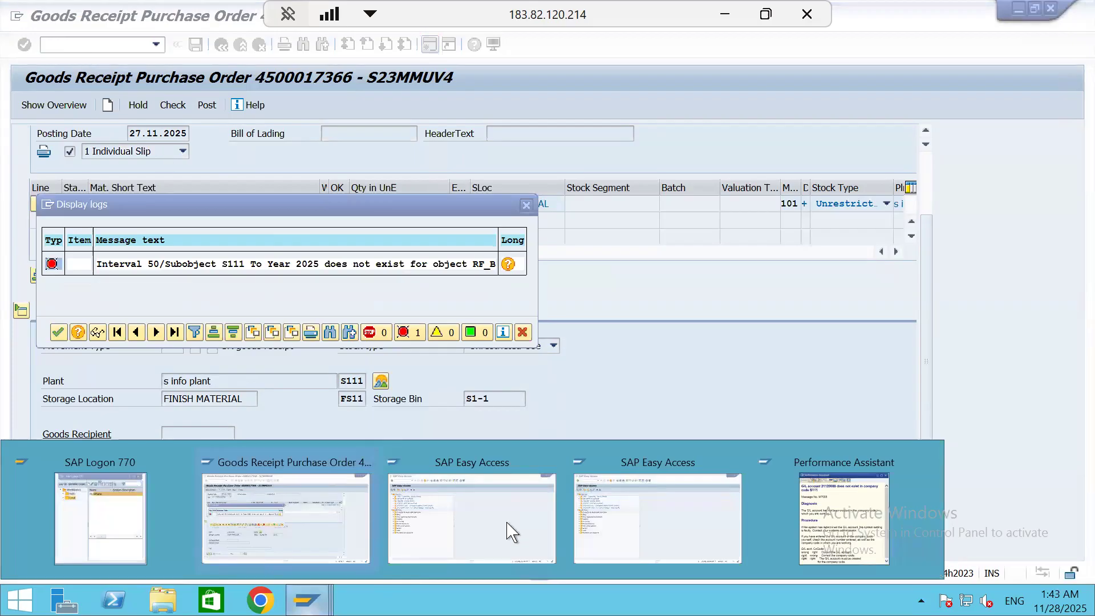
pyautogui.click(501, 470)
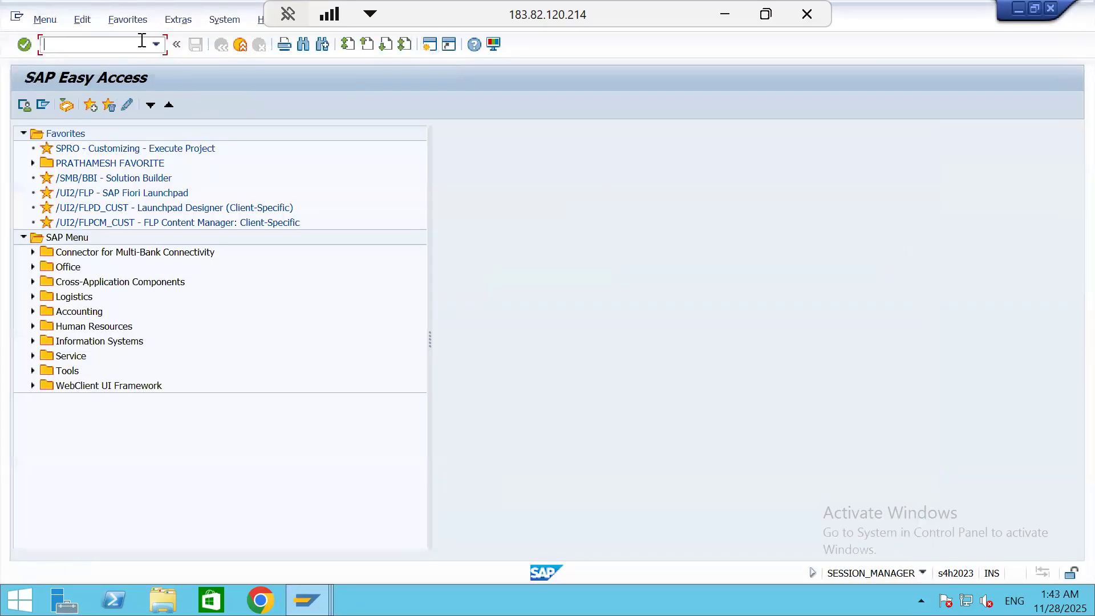
pyautogui.write('FBN1')
pyautogui.press('Return')
pyautogui.write('S111')
pyautogui.press('Return')
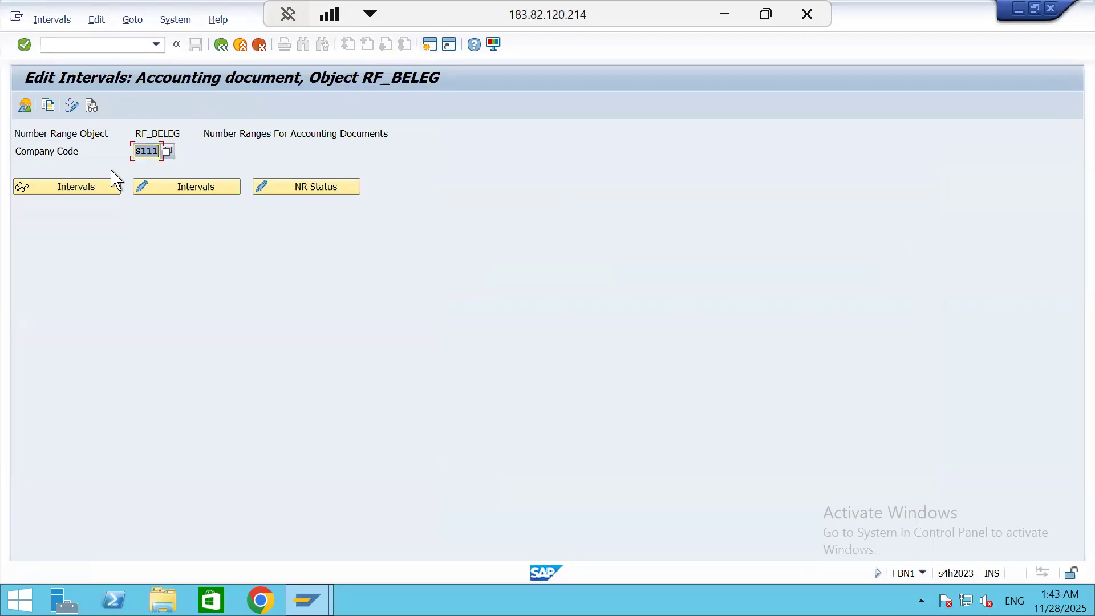
pyautogui.click(199, 191)
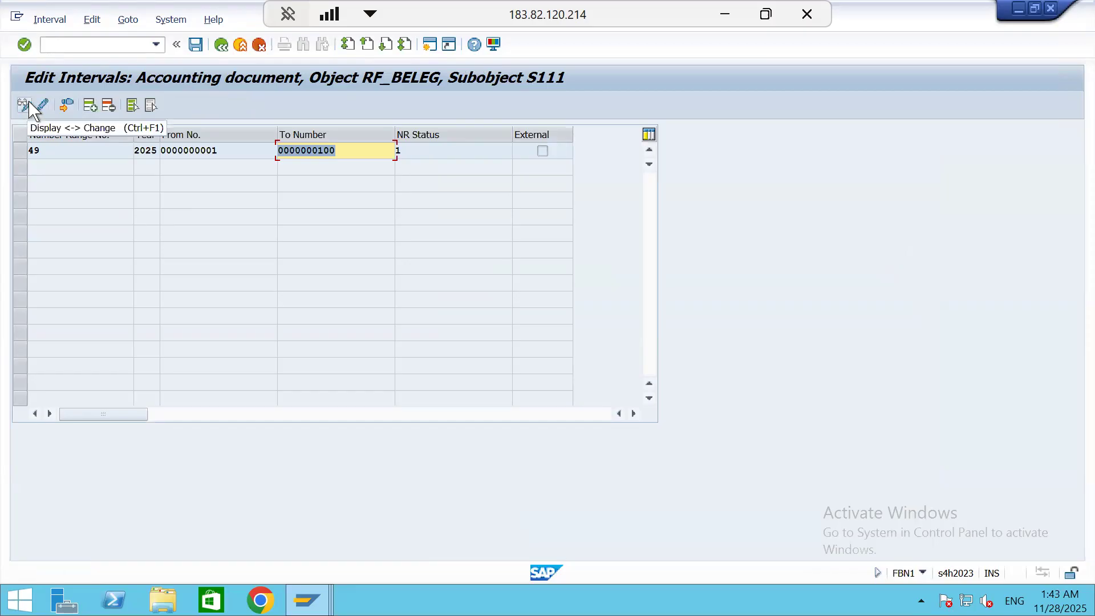
# Add number range interval 50 for year 2025 from 101 to 200, save it, and exit to the SAP Easy Access screen
pyautogui.click(89, 108)
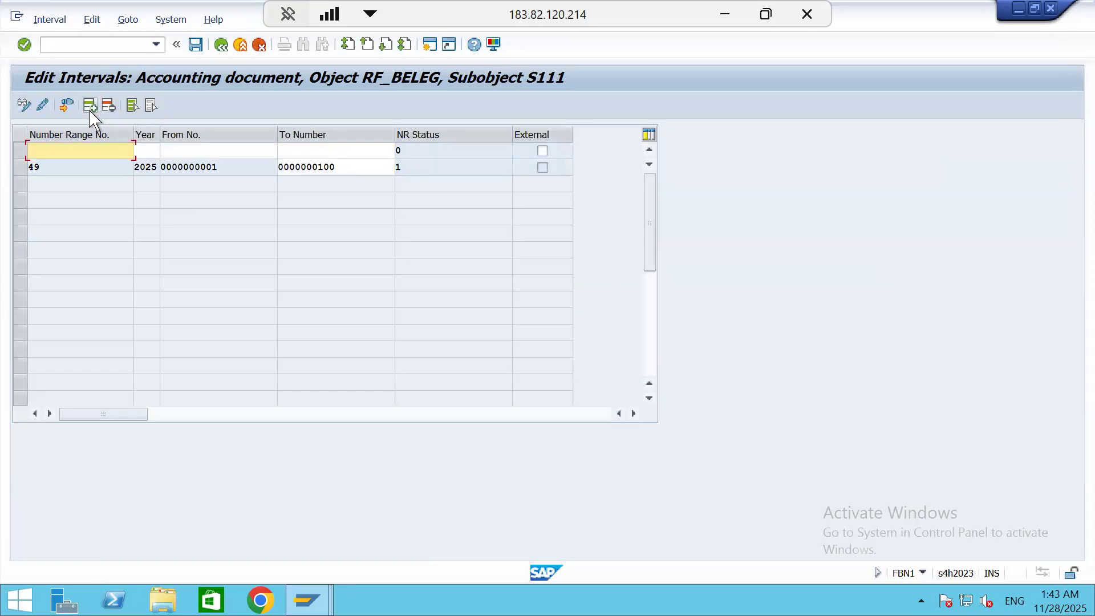
pyautogui.write('50')
pyautogui.press('Tab')
pyautogui.write('2025')
pyautogui.press('Tab')
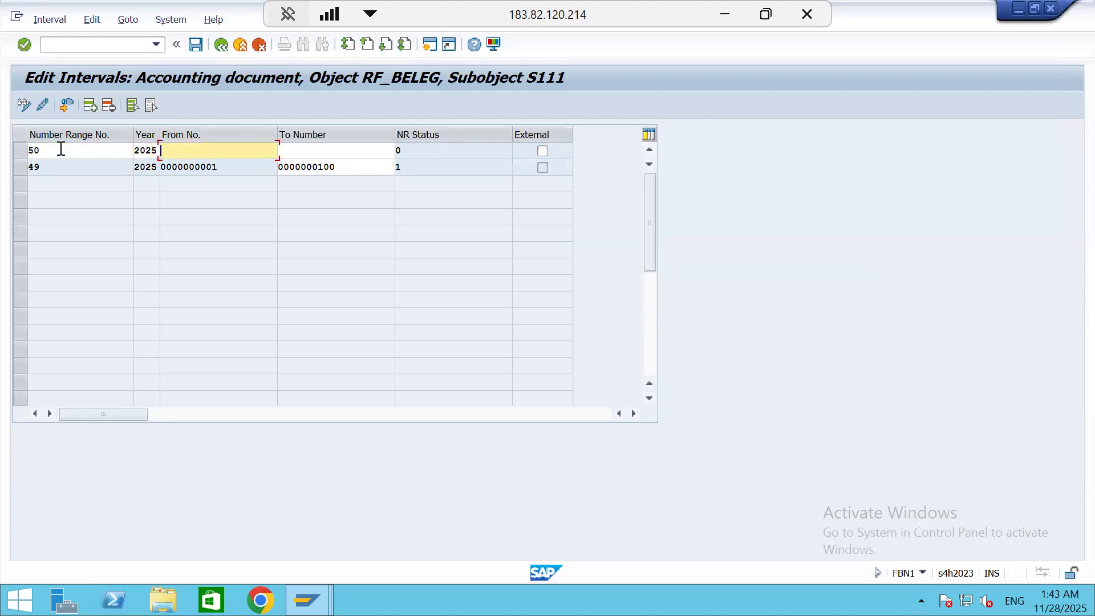
pyautogui.press('Tab')
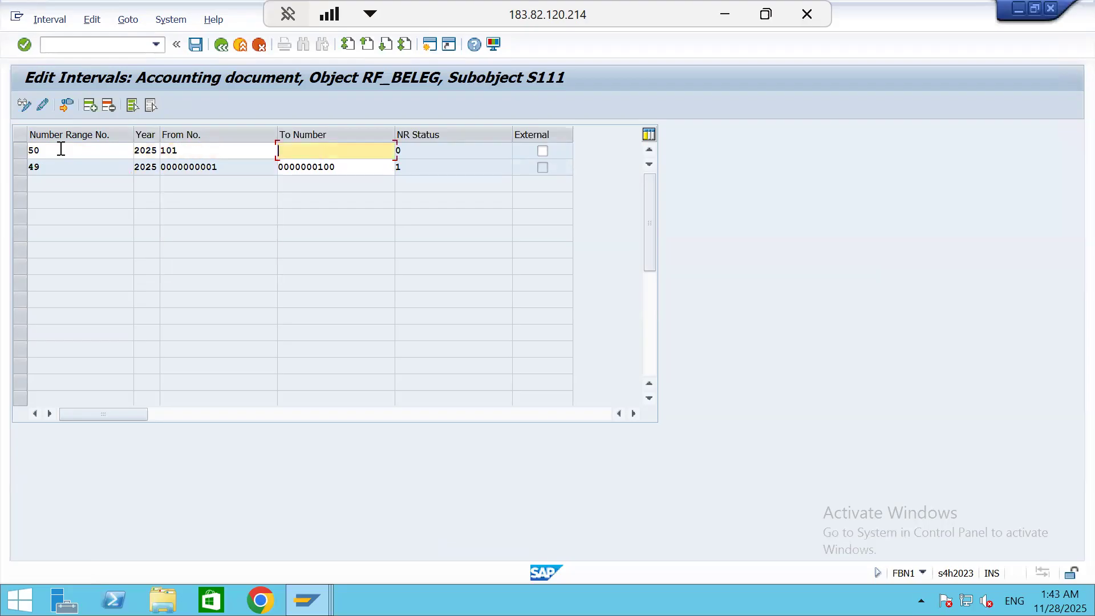
pyautogui.write('200')
pyautogui.press('Return')
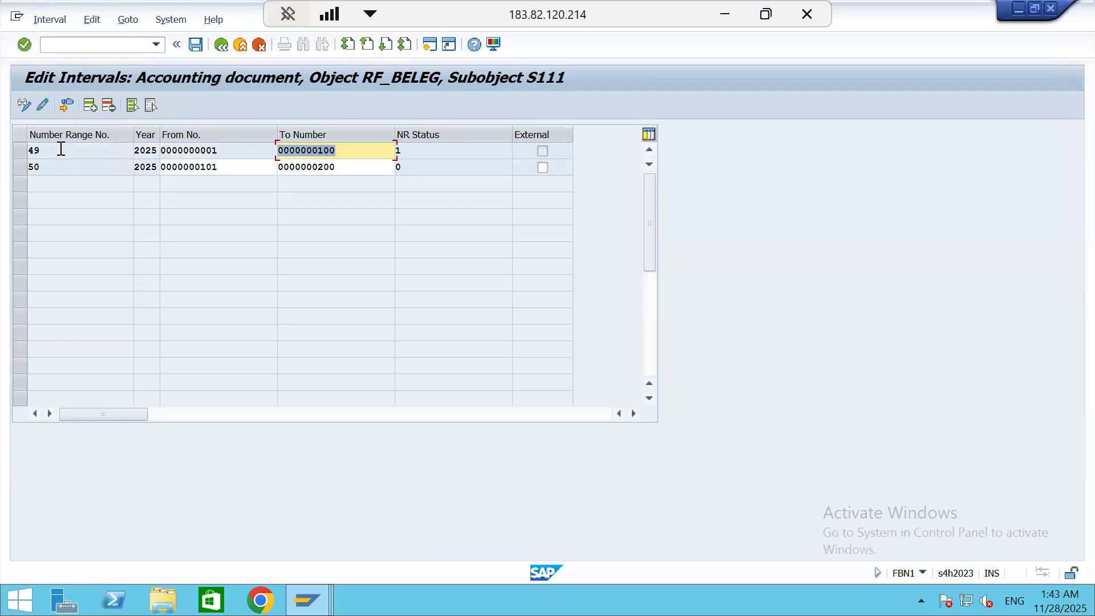
pyautogui.hotkey('ctrl', 's')
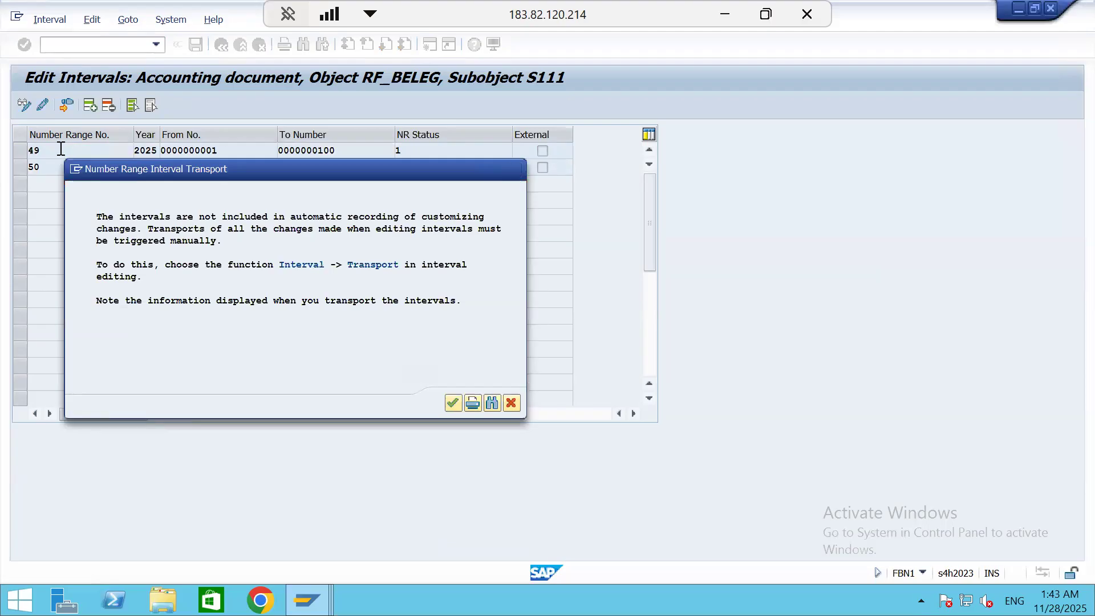
pyautogui.press('Return')
pyautogui.click(220, 45)
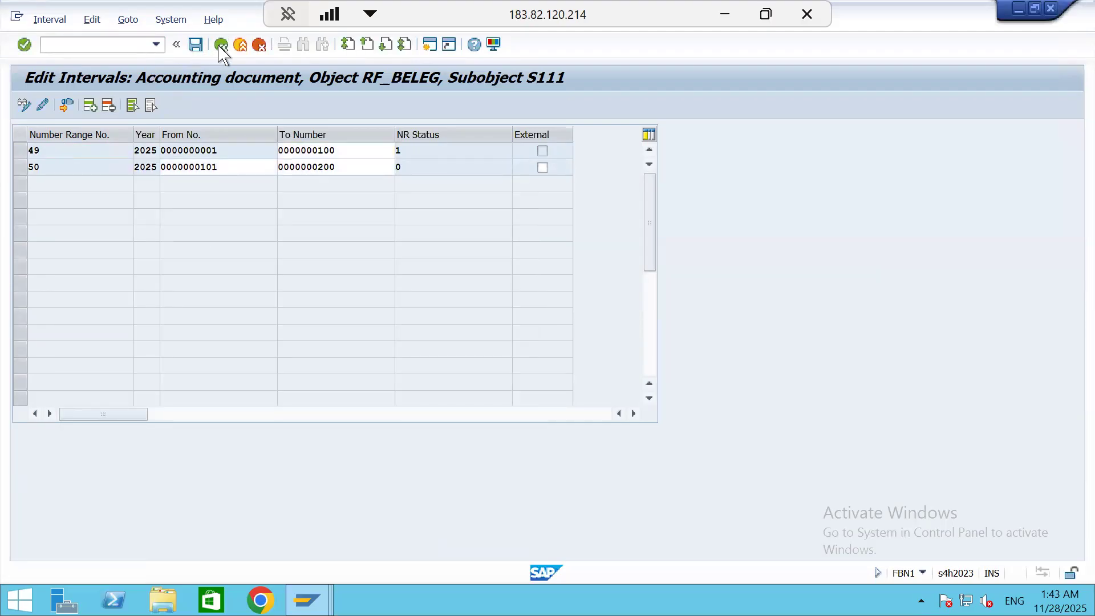
pyautogui.click(220, 46)
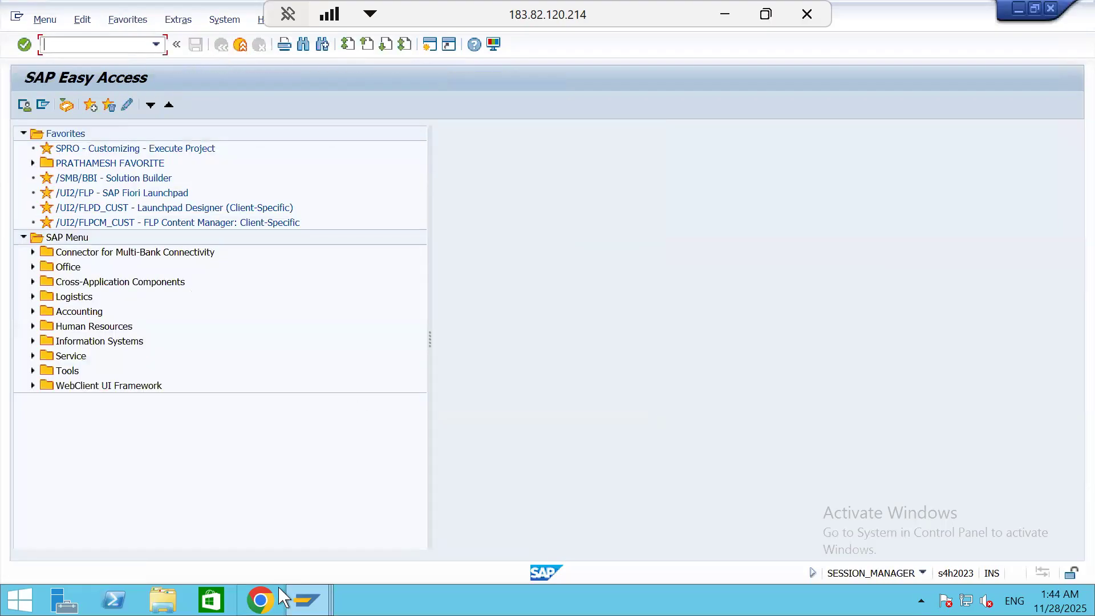
# Return to the purchase order goods receipt, close its message log, and post the document
pyautogui.moveTo(307, 598)
pyautogui.click(279, 527)
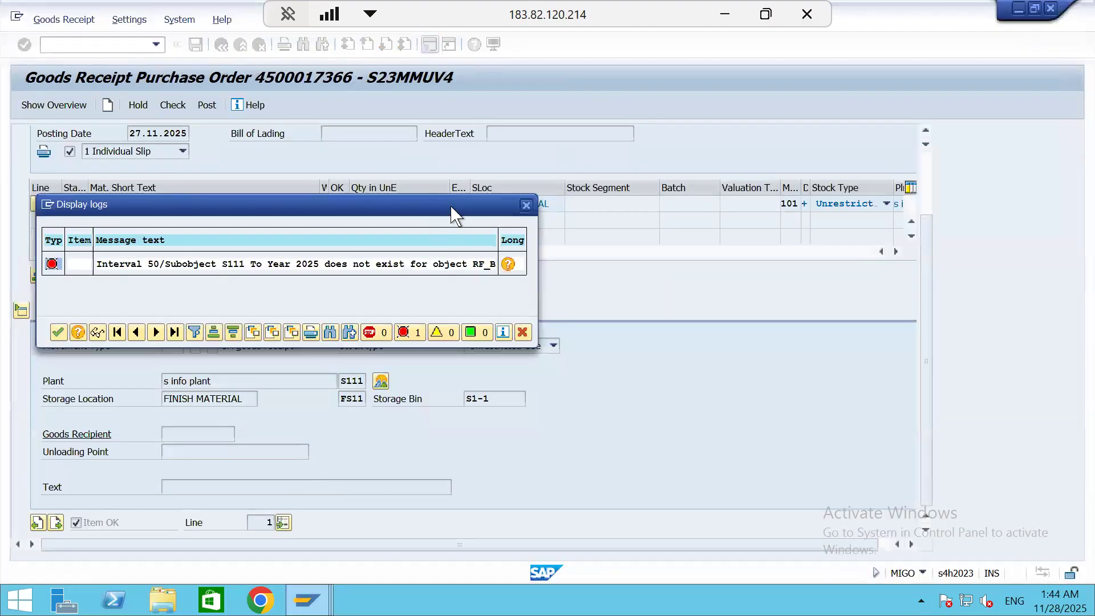
pyautogui.click(527, 205)
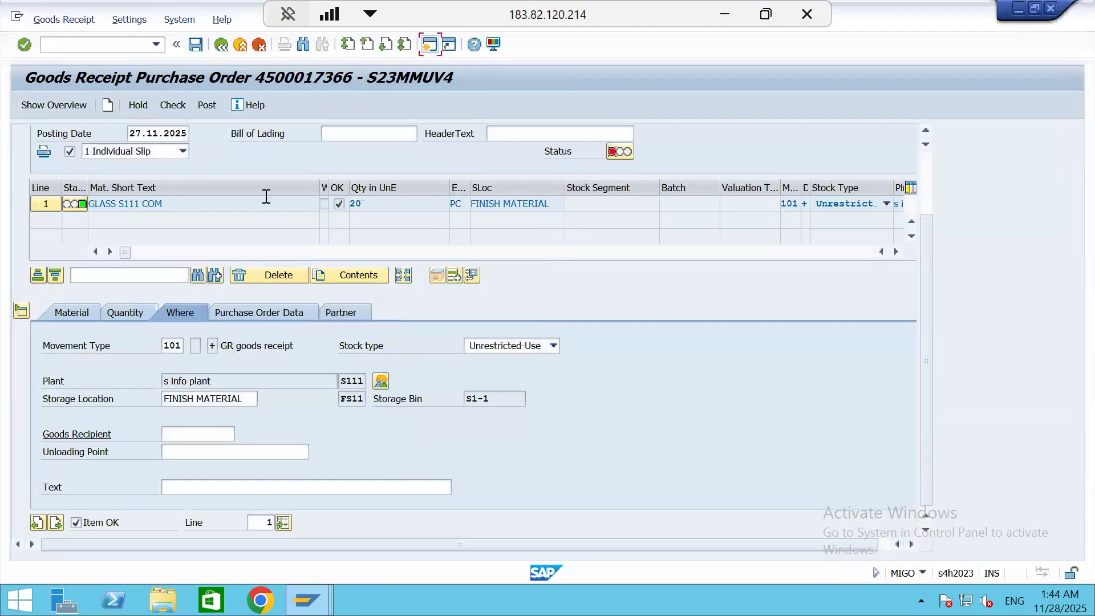
pyautogui.click(215, 113)
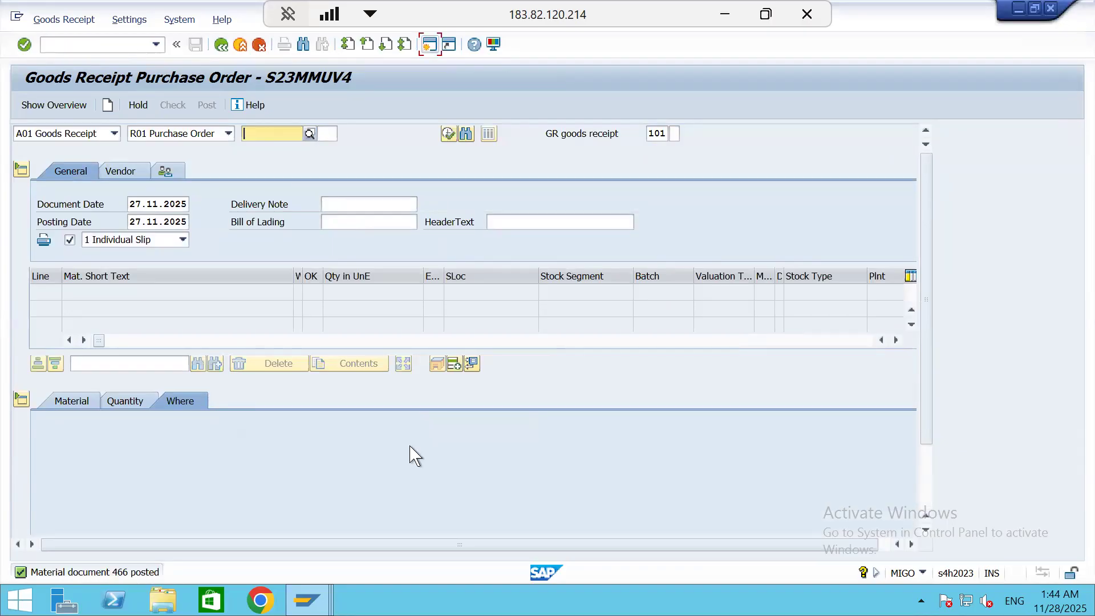
# Switch to the SAP MM NOTES workbook in Excel and copy the formatting of the MMBE cell onto the highlighted MIGO cell
pyautogui.click(732, 23)
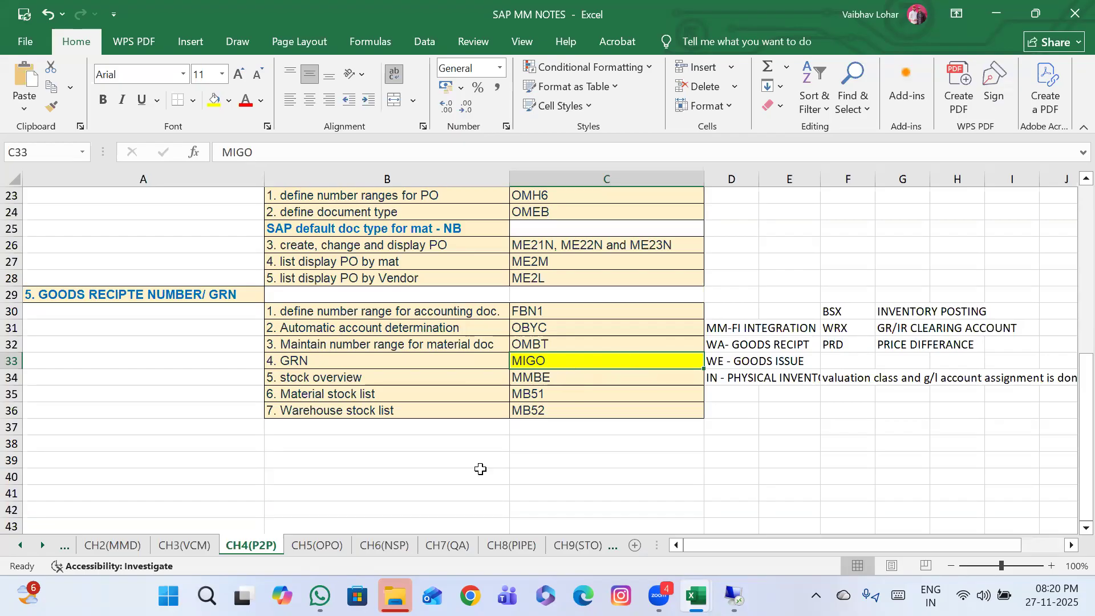
pyautogui.click(580, 376)
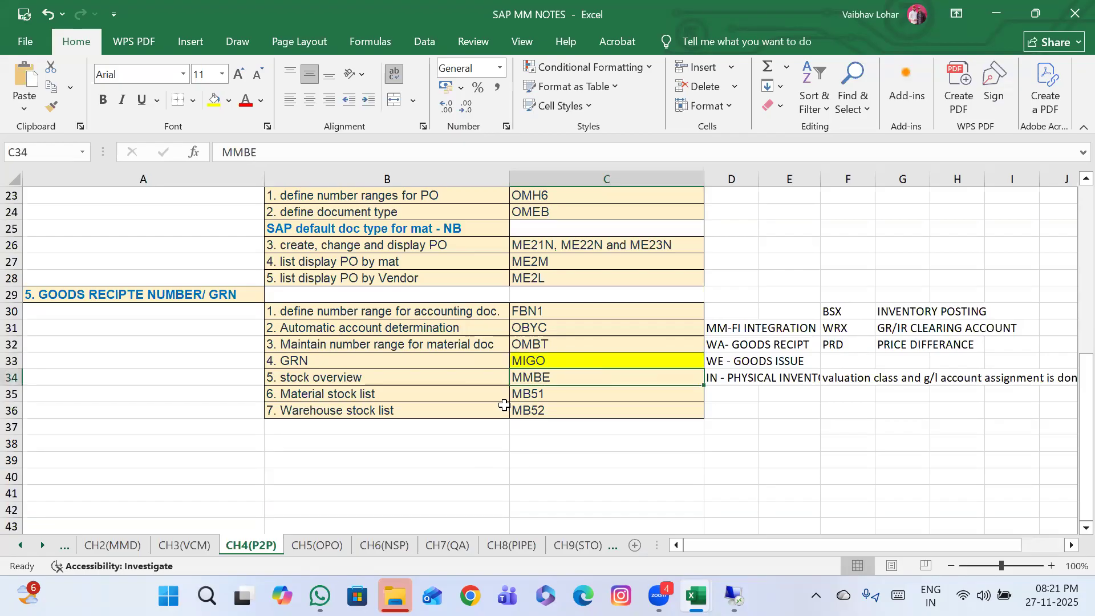
pyautogui.click(51, 106)
pyautogui.click(564, 361)
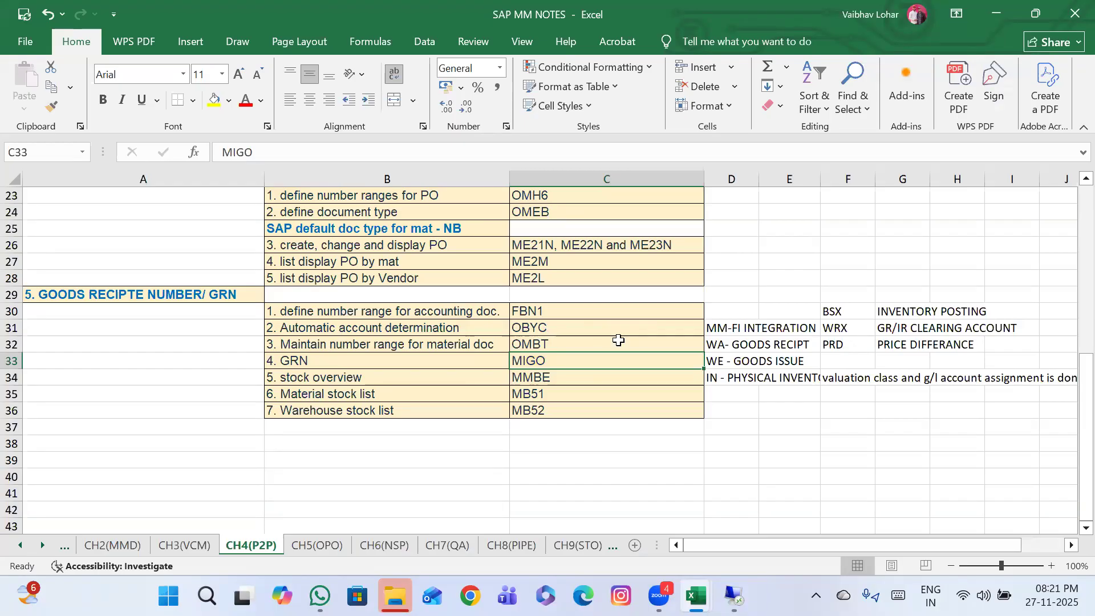
# Switch to the SAP remote session, run transaction EC01 from SAP Easy Access, and open the company code structure navigation past its help text
pyautogui.click(734, 596)
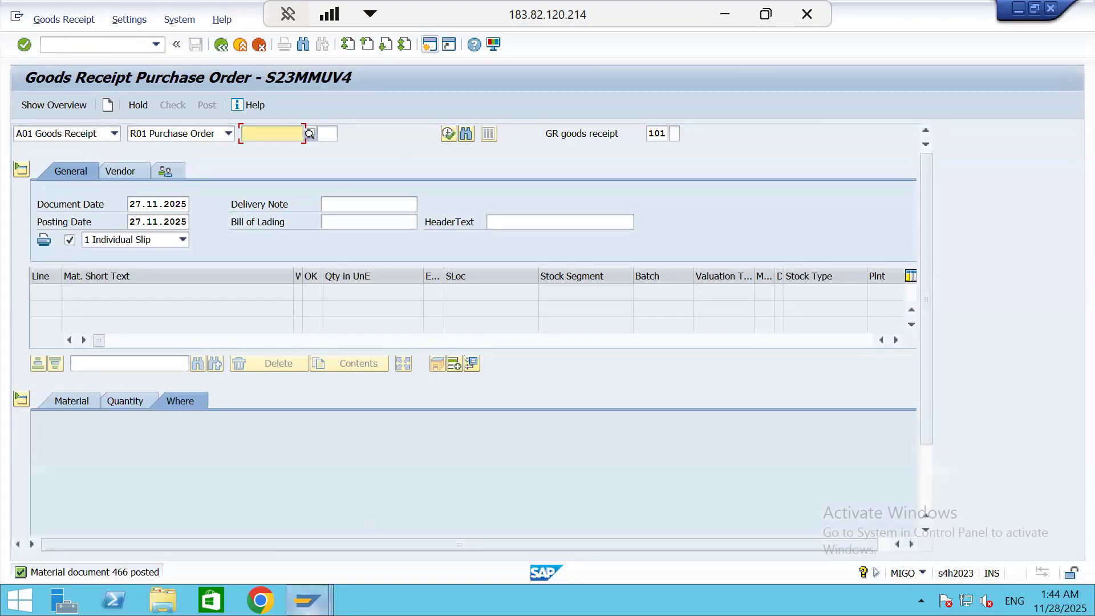
pyautogui.moveTo(306, 599)
pyautogui.click(642, 541)
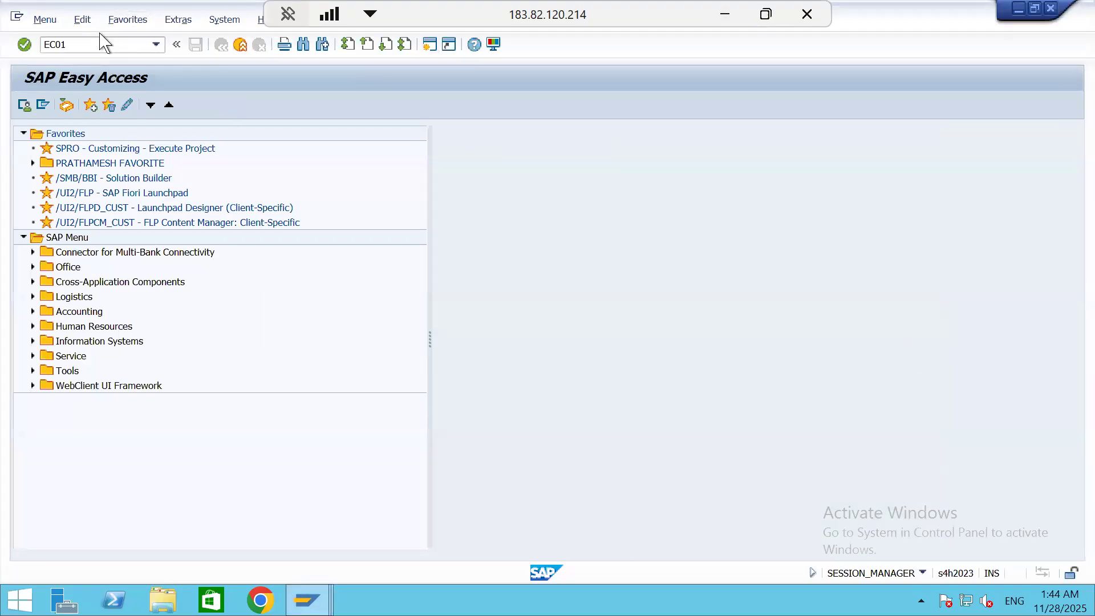
pyautogui.press('Return')
pyautogui.click(262, 106)
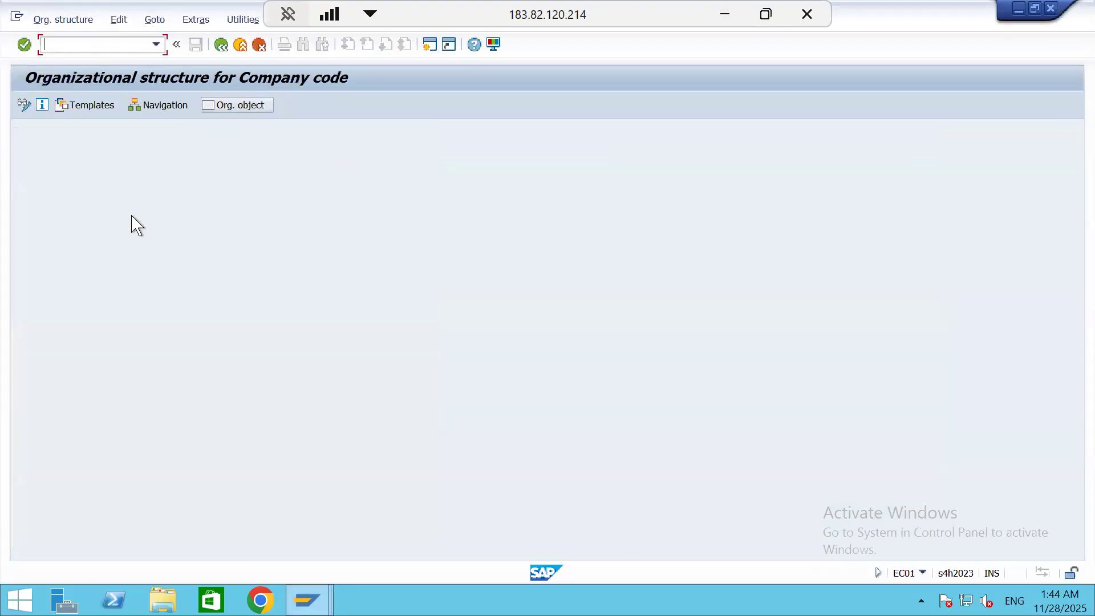
pyautogui.click(160, 106)
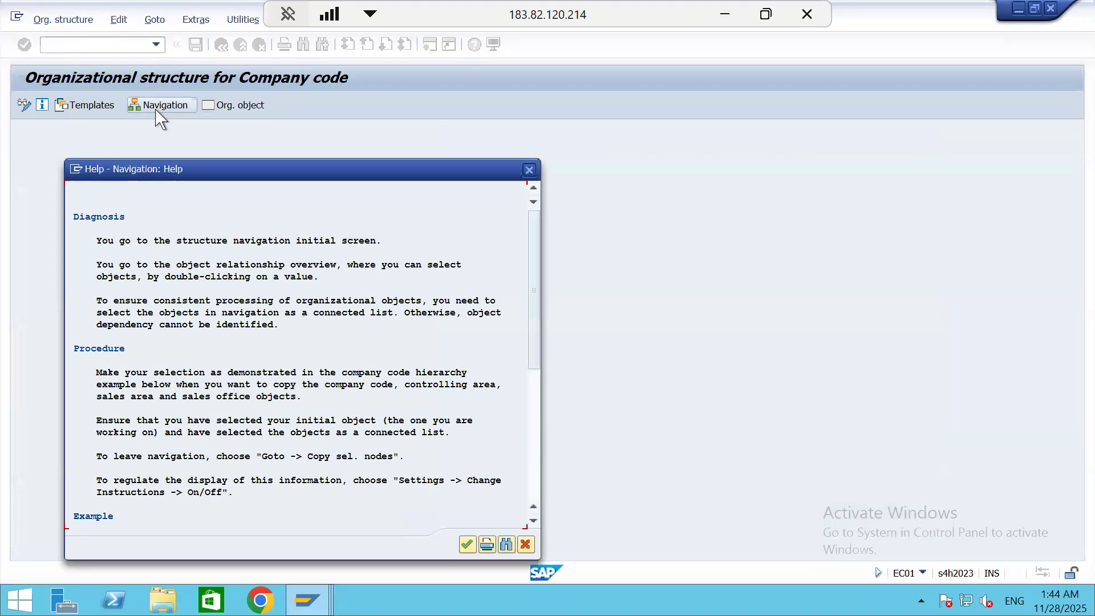
pyautogui.click(473, 546)
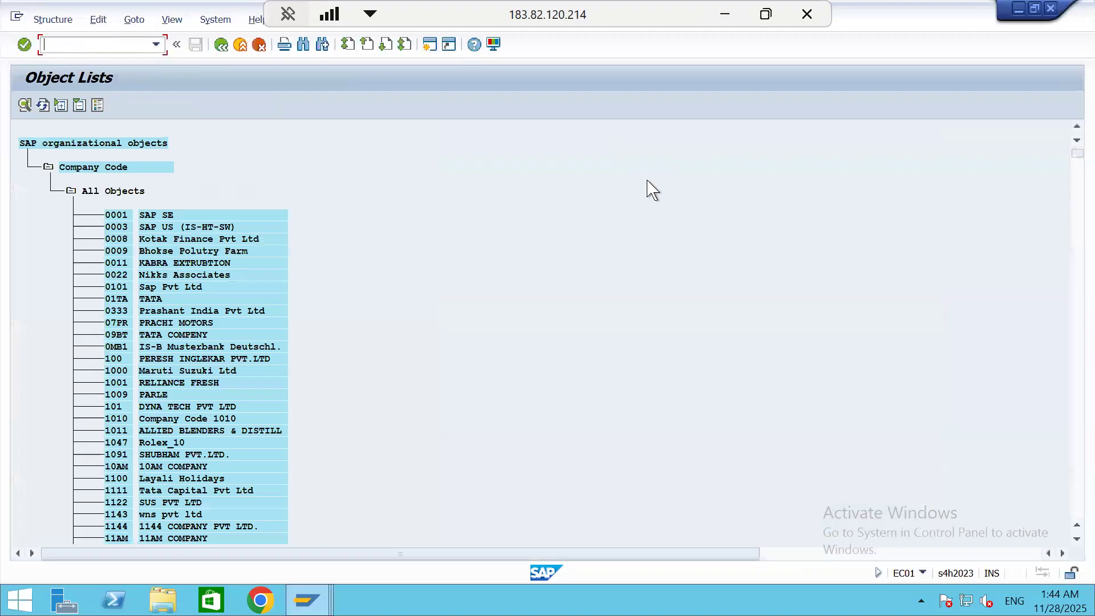
# Find company code S111 in the object list, open its structure, and expand the S111 plant to examine its assignments before collapsing the Plant branch
pyautogui.hotkey('ctrl', 'f')
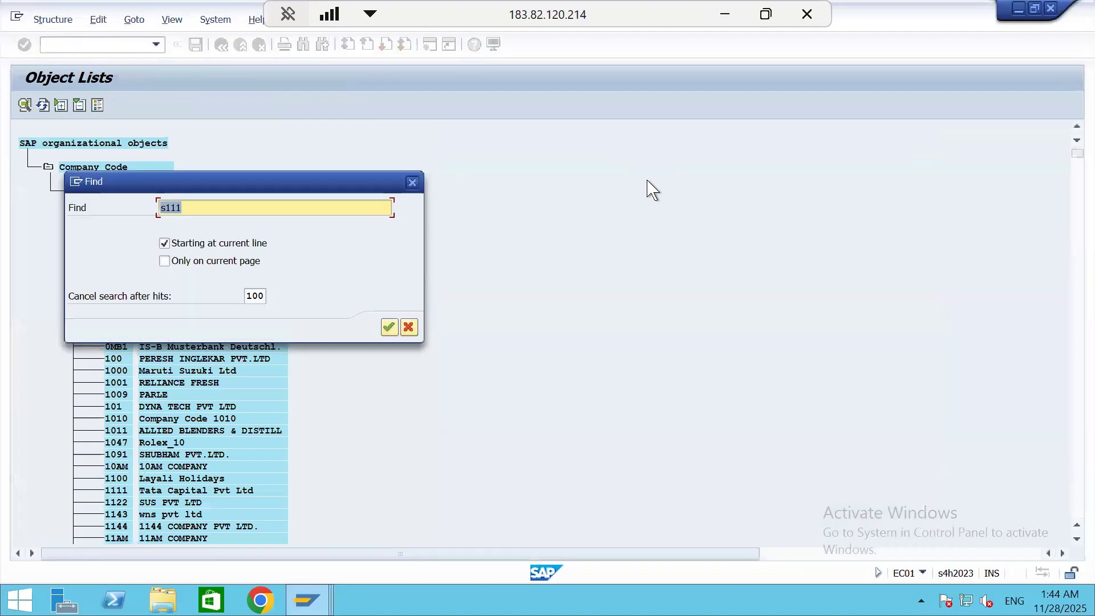
pyautogui.press('Return')
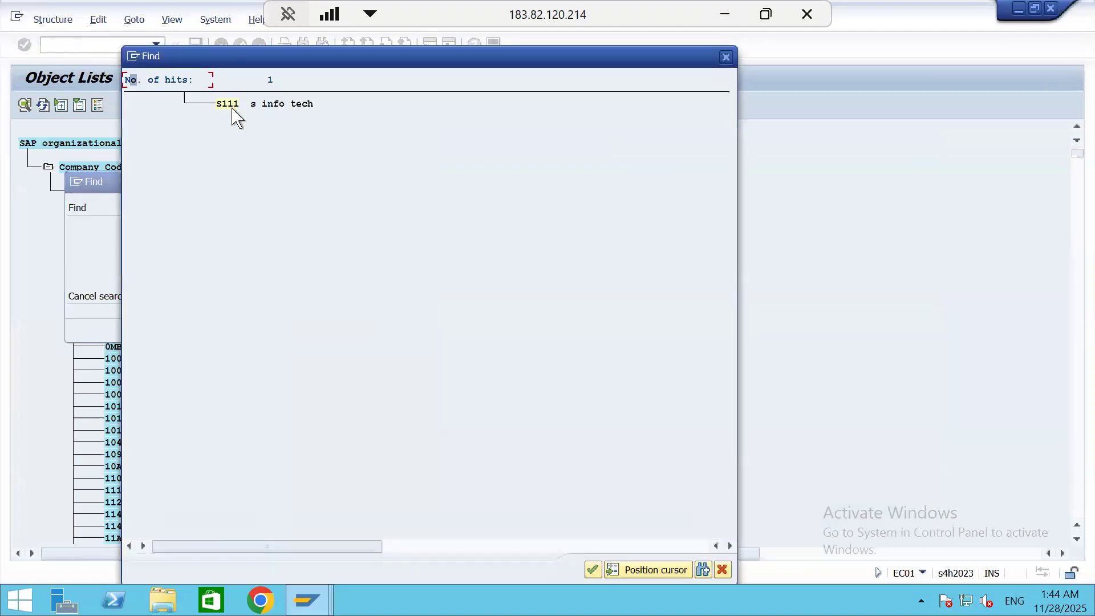
pyautogui.click(233, 106)
pyautogui.doubleClick(120, 132)
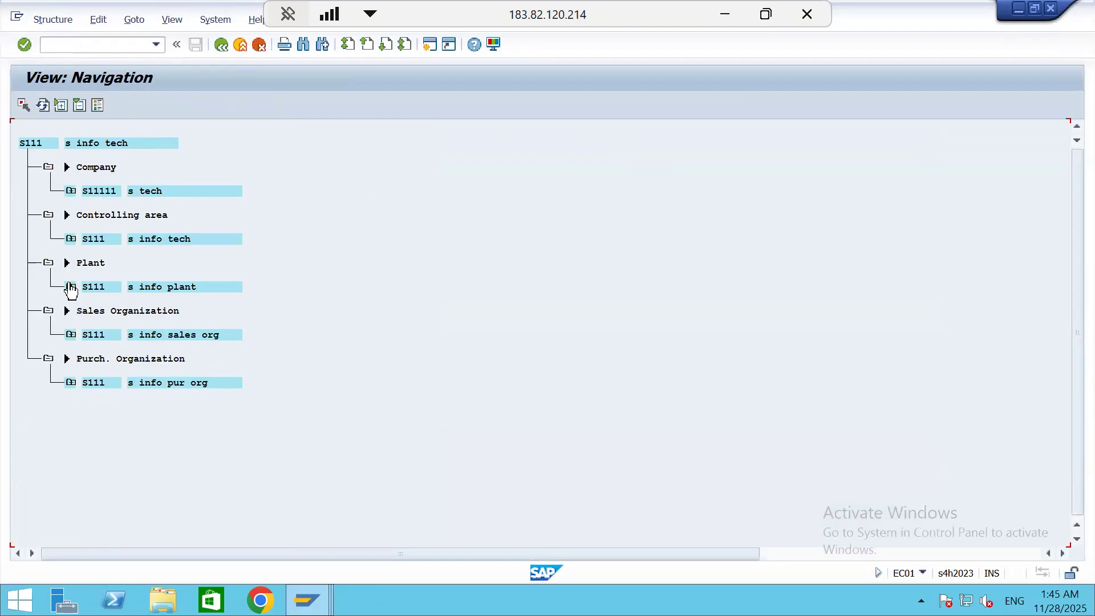
pyautogui.click(71, 287)
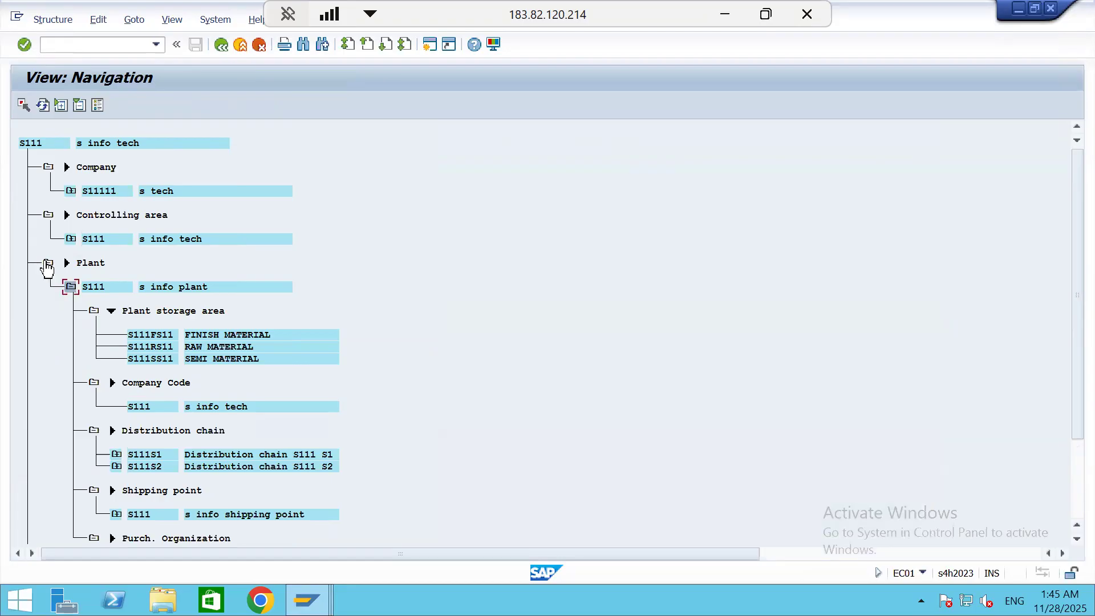
pyautogui.click(49, 264)
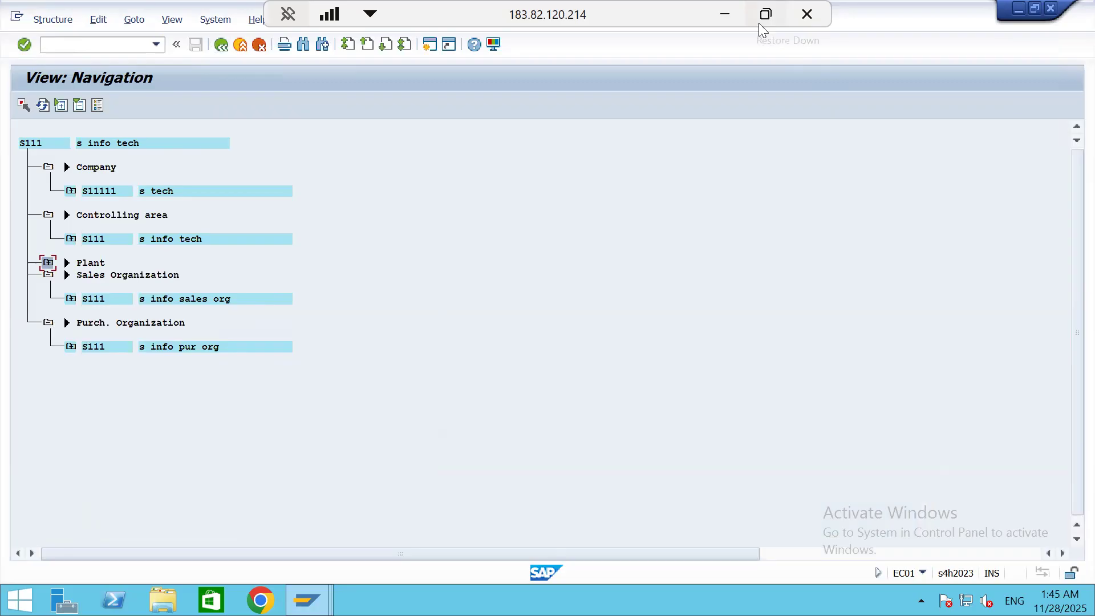
# Look up the stock overview code in the Excel notes, then switch back to SAP and run transaction MMBE
pyautogui.click(729, 23)
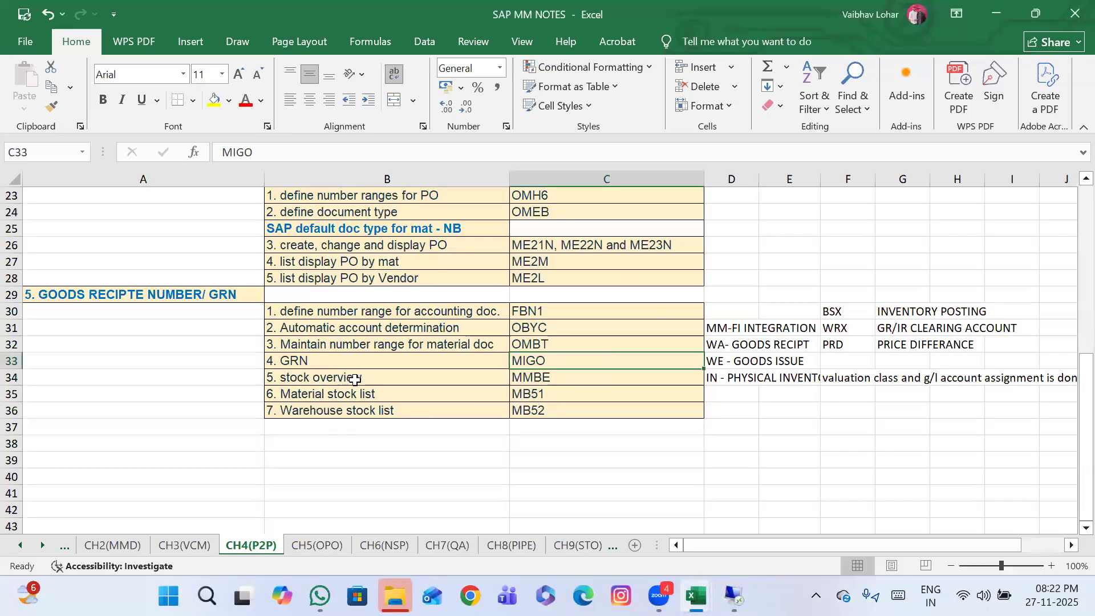
pyautogui.click(557, 382)
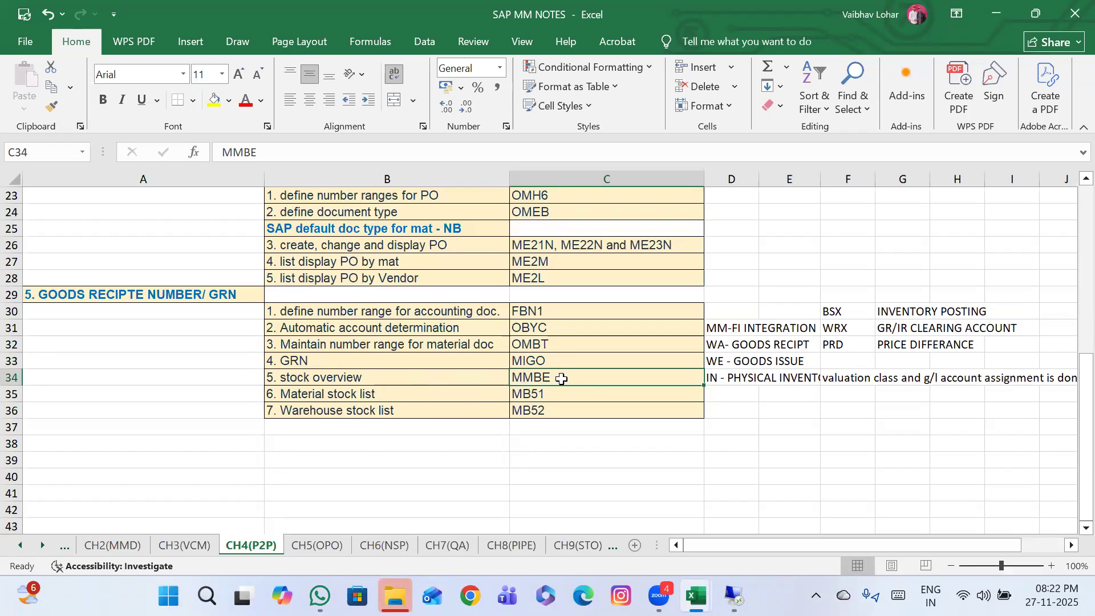
pyautogui.click(734, 596)
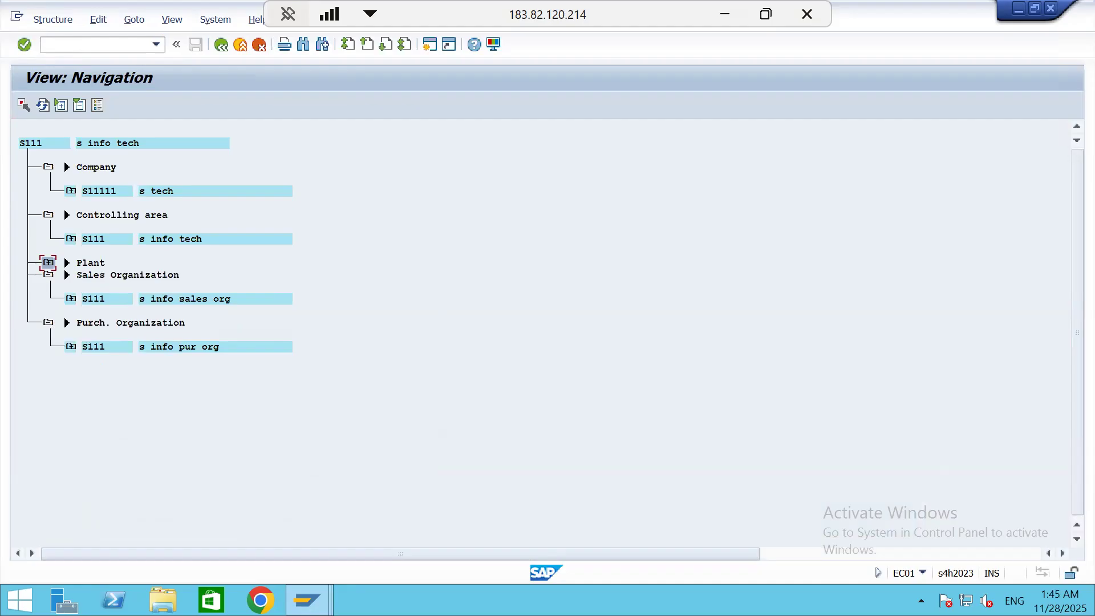
pyautogui.click(101, 44)
pyautogui.press('Return')
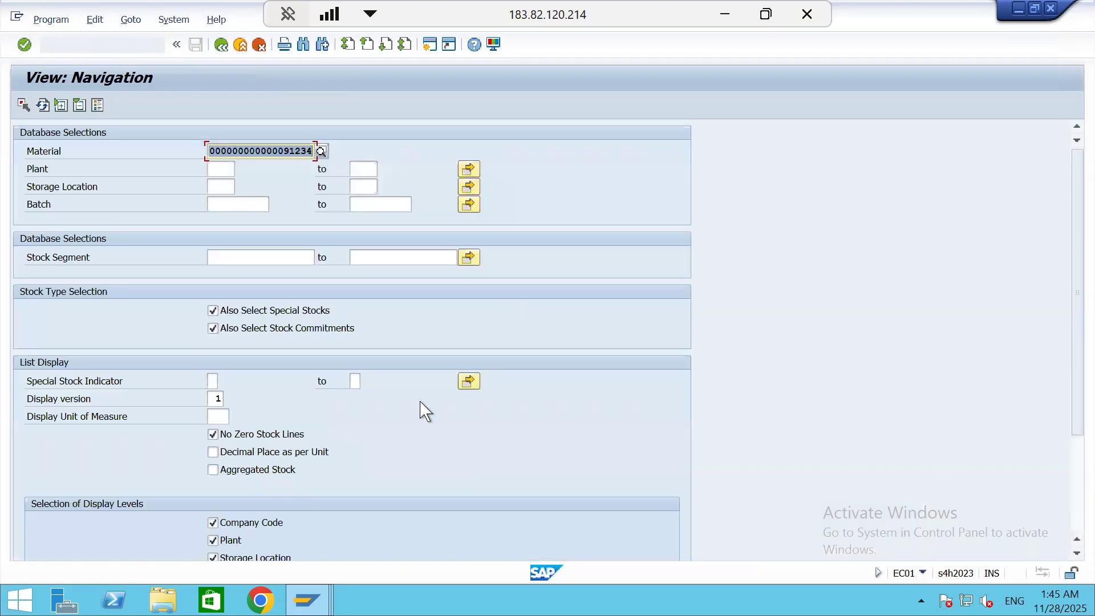
# Display the stock overview of material 91234 restricted to plant S111
pyautogui.doubleClick(291, 142)
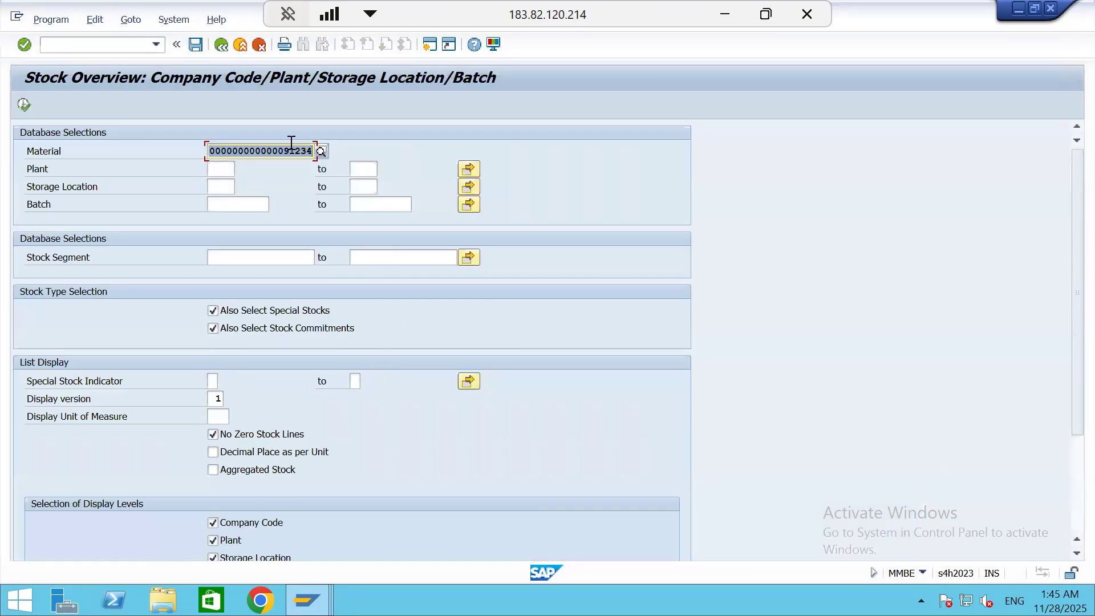
pyautogui.click(233, 170)
pyautogui.write('S111')
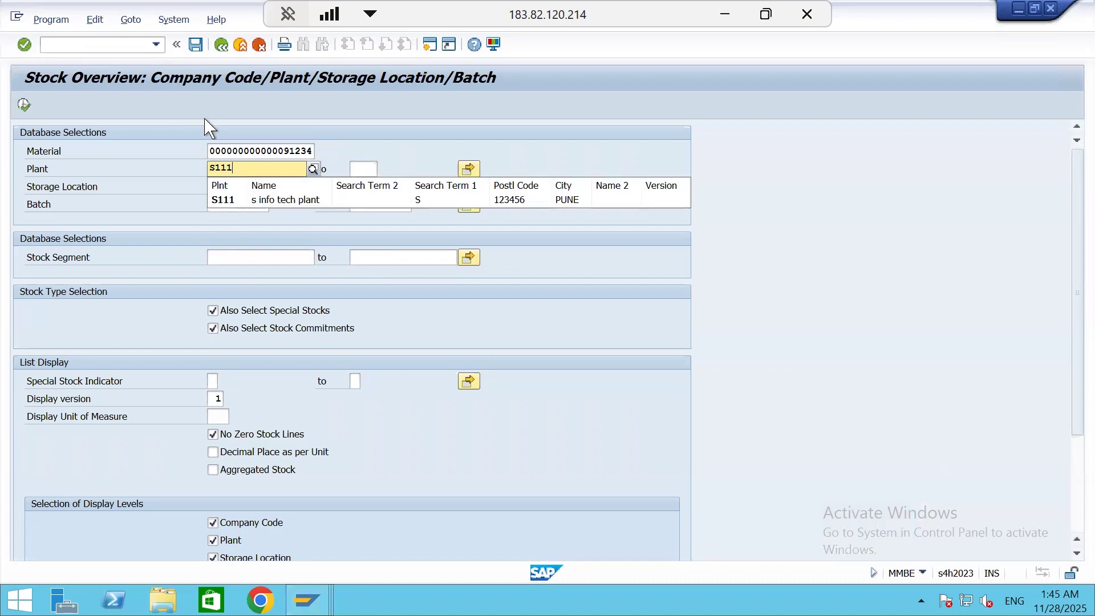
pyautogui.click(231, 201)
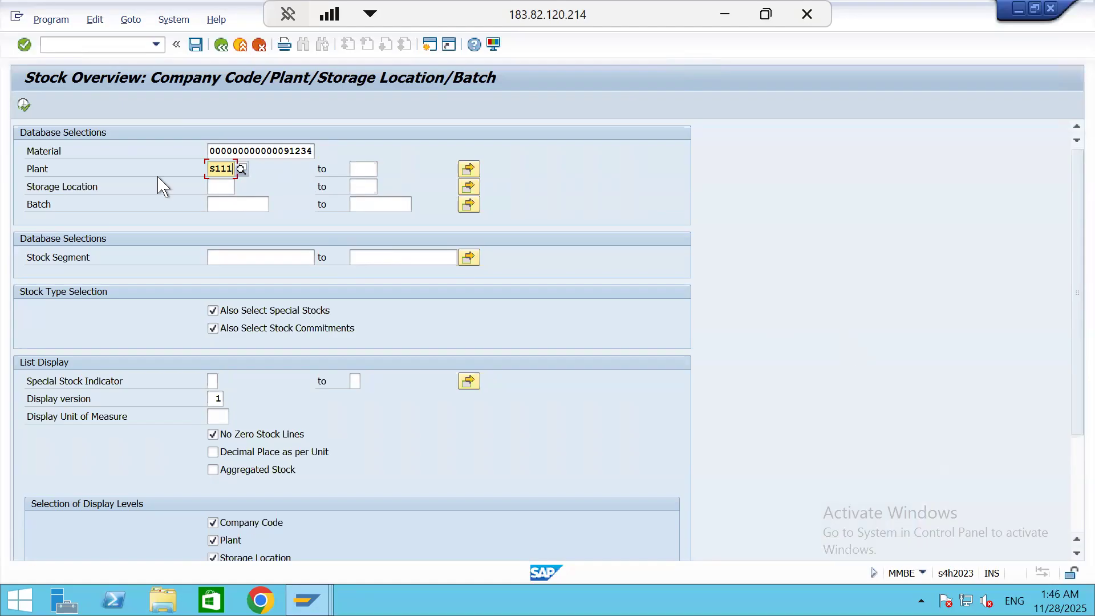
pyautogui.click(24, 105)
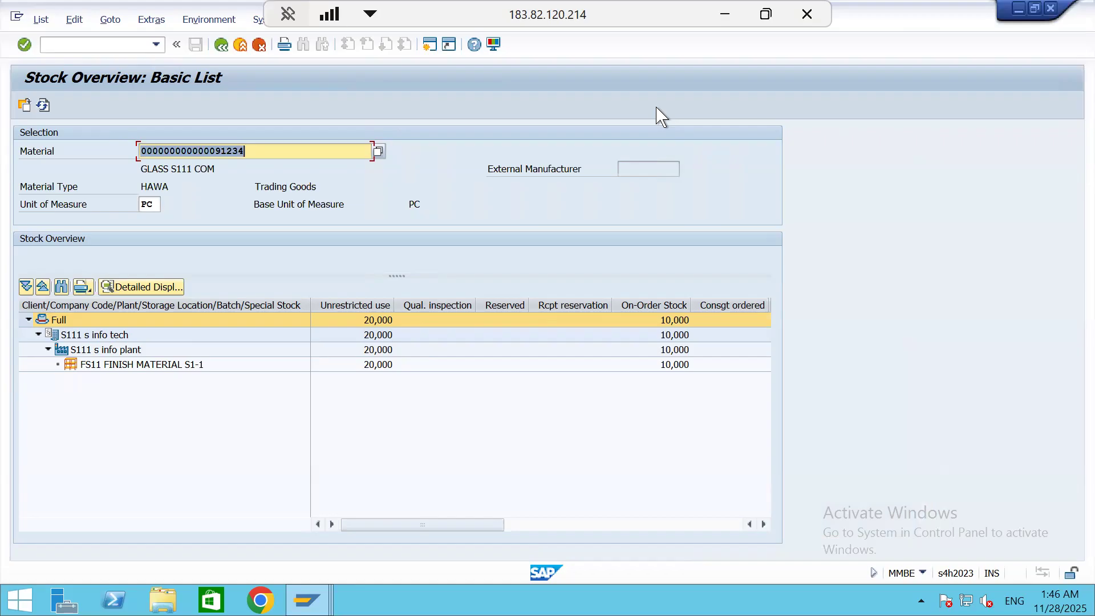
# Open the stock/requirements list for the on-order stock of storage location FS11, examine the purchase order item, and return to the stock overview
pyautogui.click(673, 322)
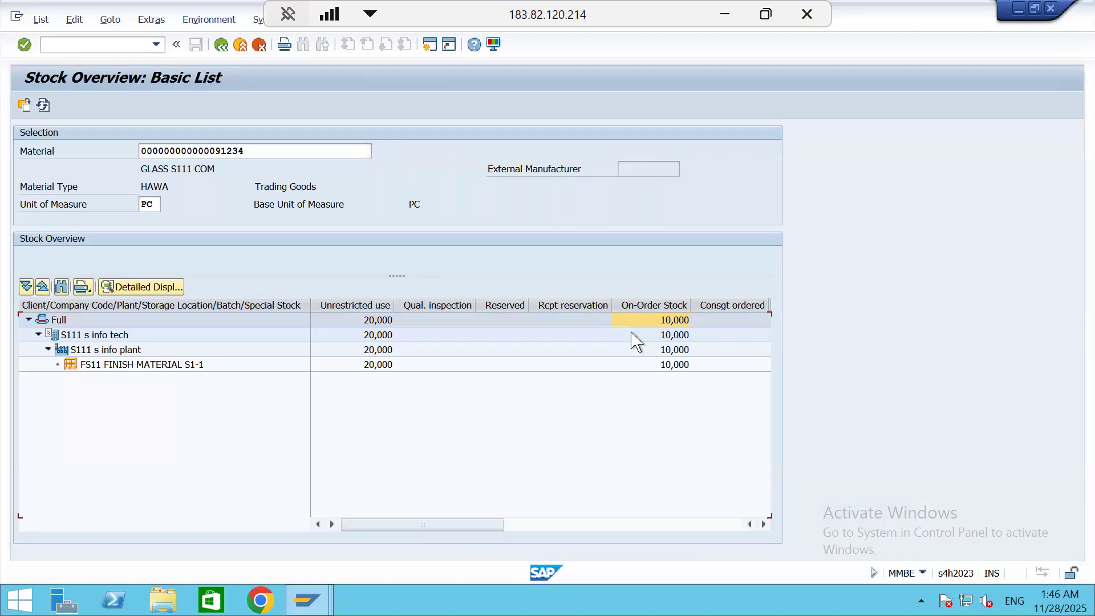
pyautogui.rightClick(657, 356)
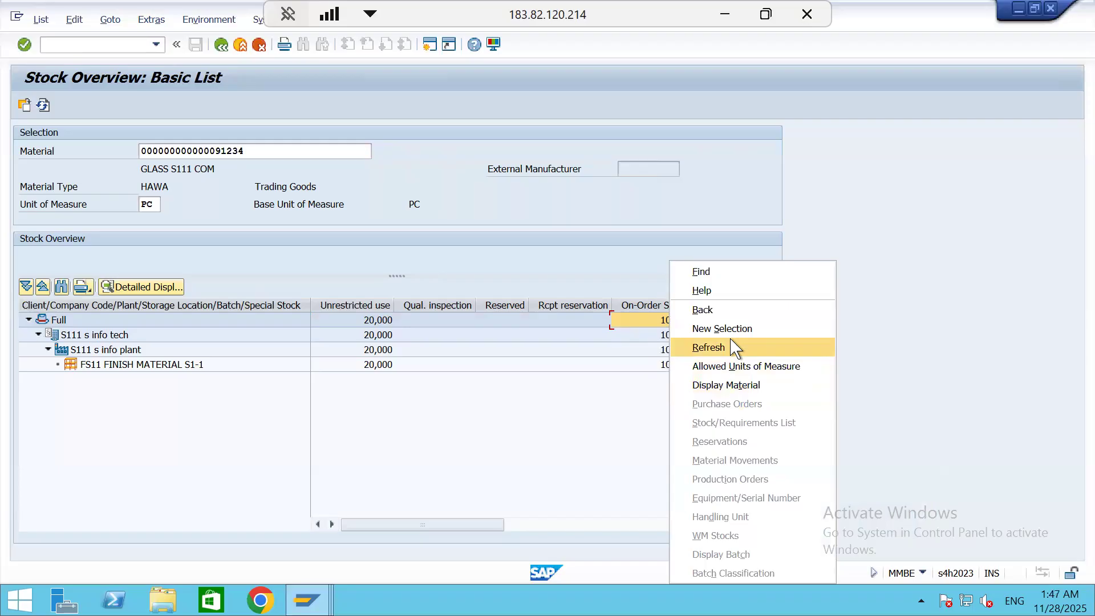
pyautogui.click(687, 400)
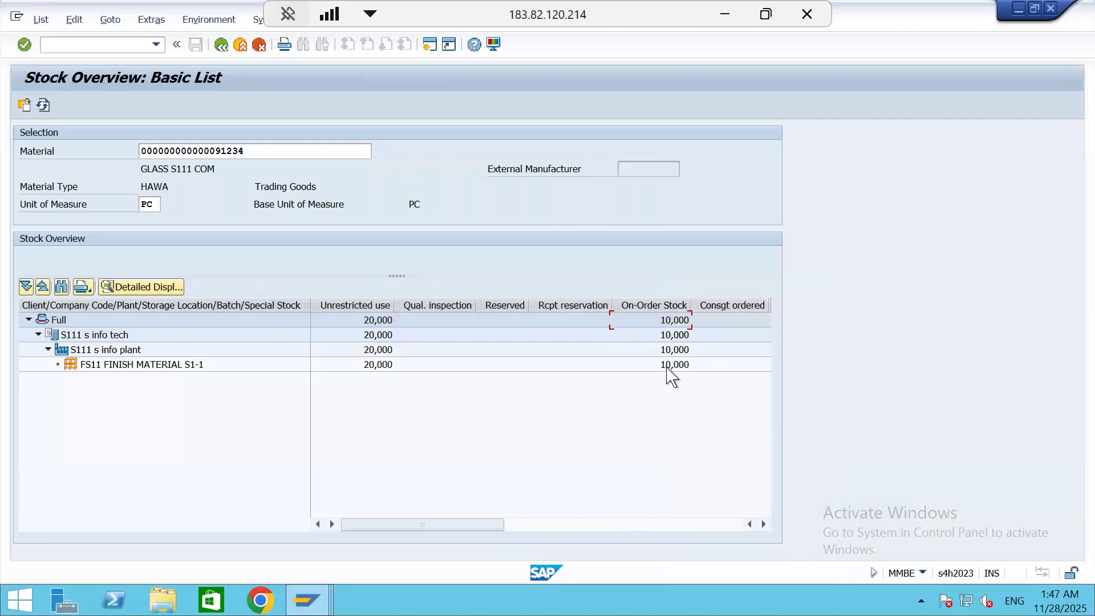
pyautogui.rightClick(668, 368)
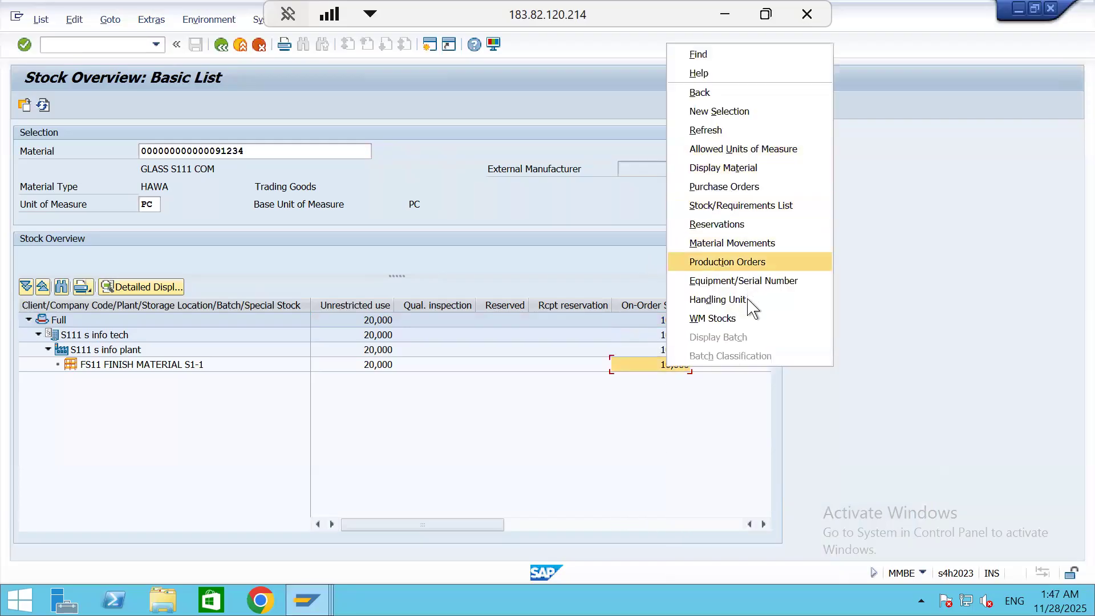
pyautogui.click(758, 207)
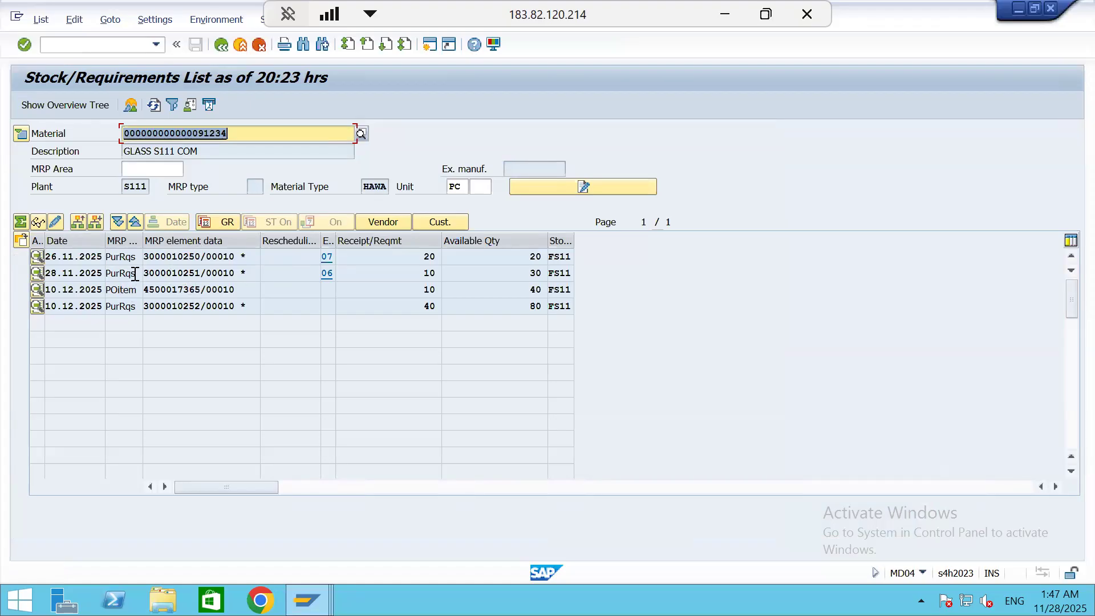
pyautogui.click(187, 289)
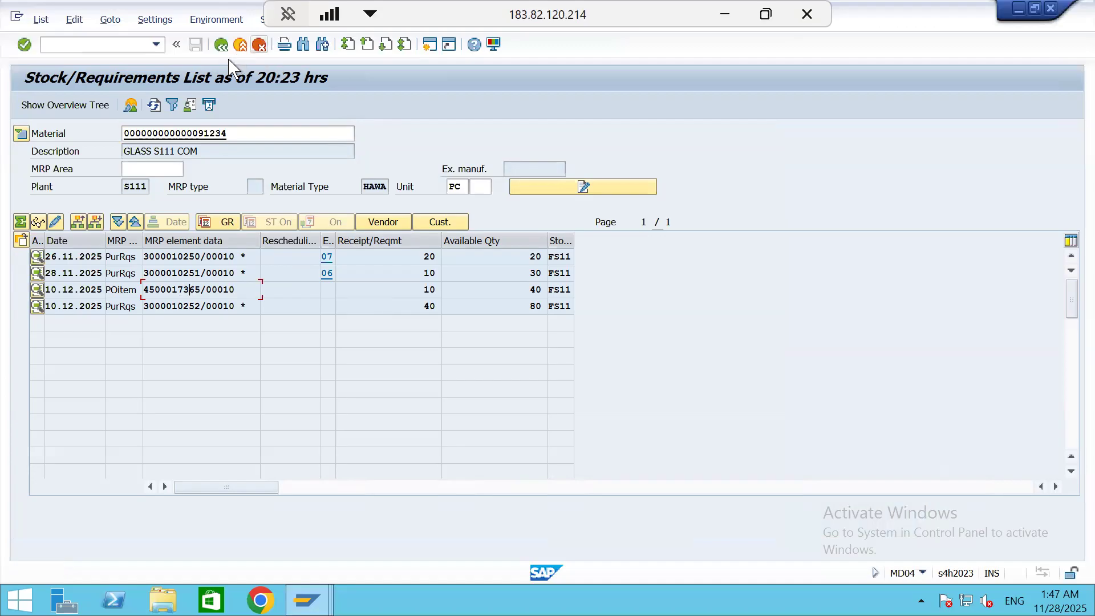
pyautogui.click(221, 46)
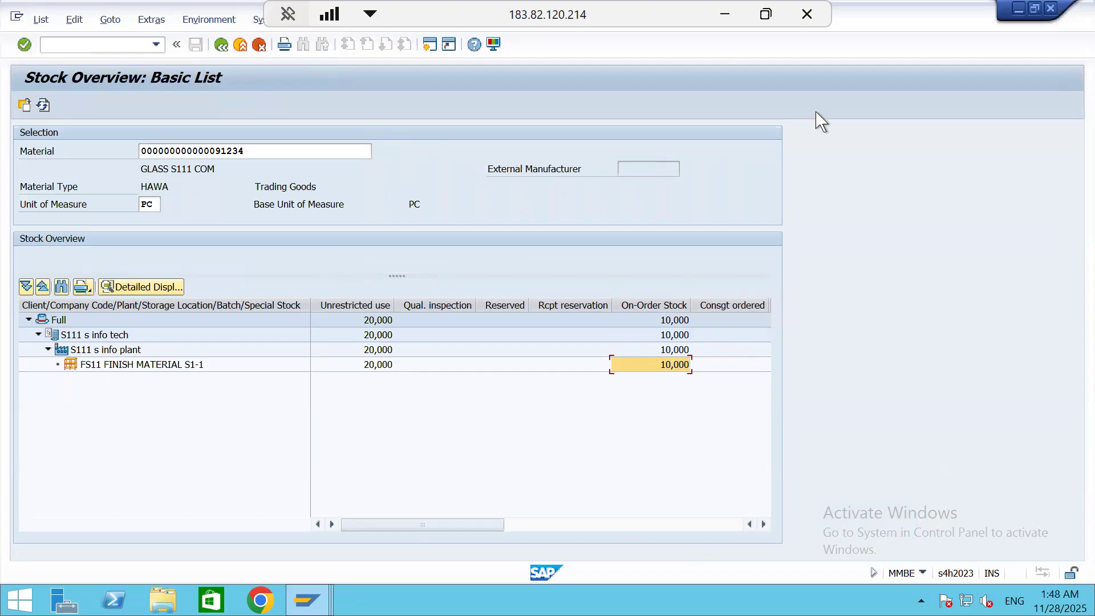
# Look up the material stock list code in the Excel notes, then switch back to SAP and run transaction MB51
pyautogui.click(725, 22)
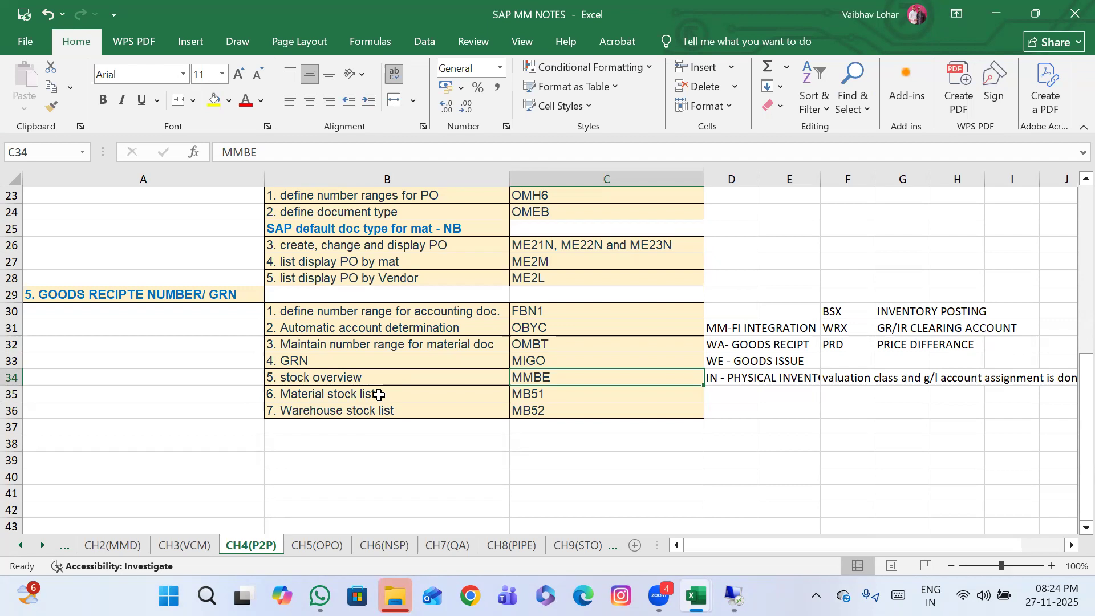
pyautogui.click(574, 394)
pyautogui.click(734, 596)
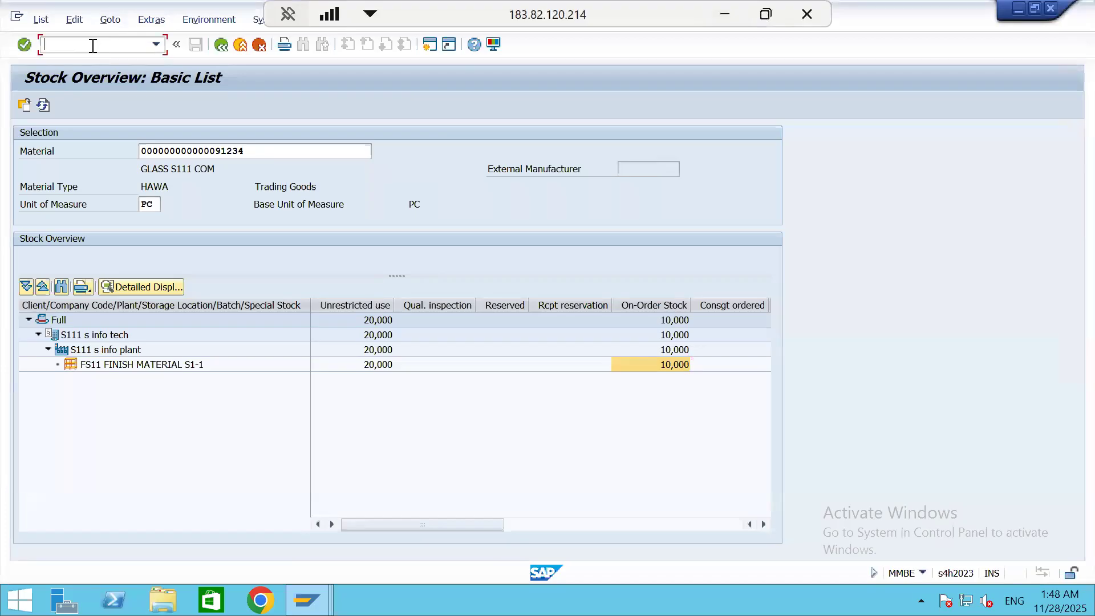
pyautogui.write('/NMB51')
pyautogui.press('Return')
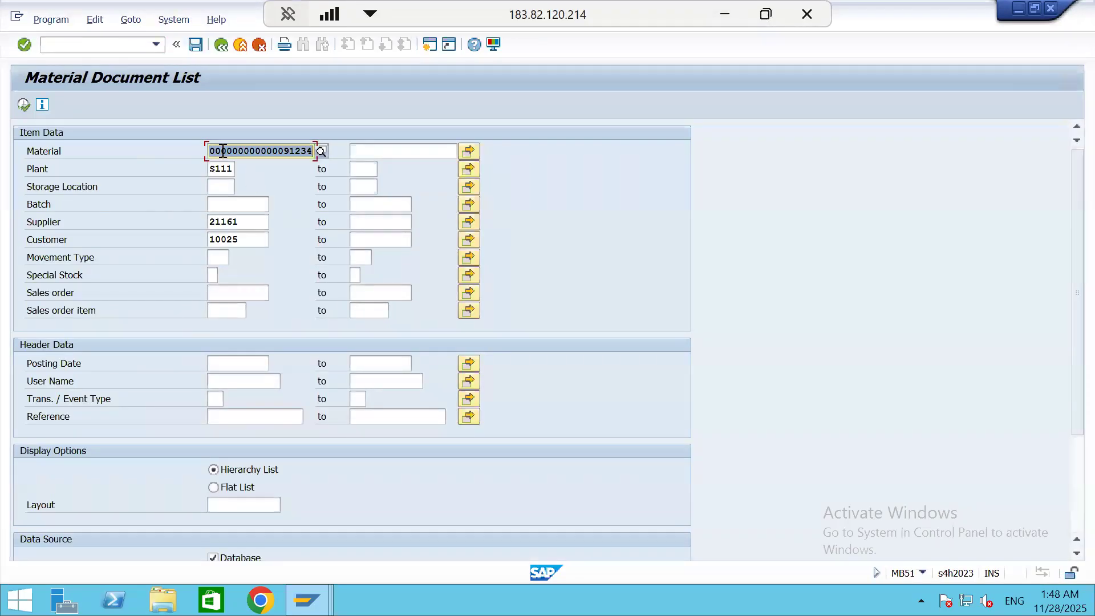
# Clear the supplier and customer criteria and display the material document list for material 91234 in plant S111
pyautogui.click(245, 221)
pyautogui.press('BackSpace')
pyautogui.press('BackSpace')
pyautogui.press('BackSpace')
pyautogui.press('BackSpace')
pyautogui.press('BackSpace')
pyautogui.click(248, 236)
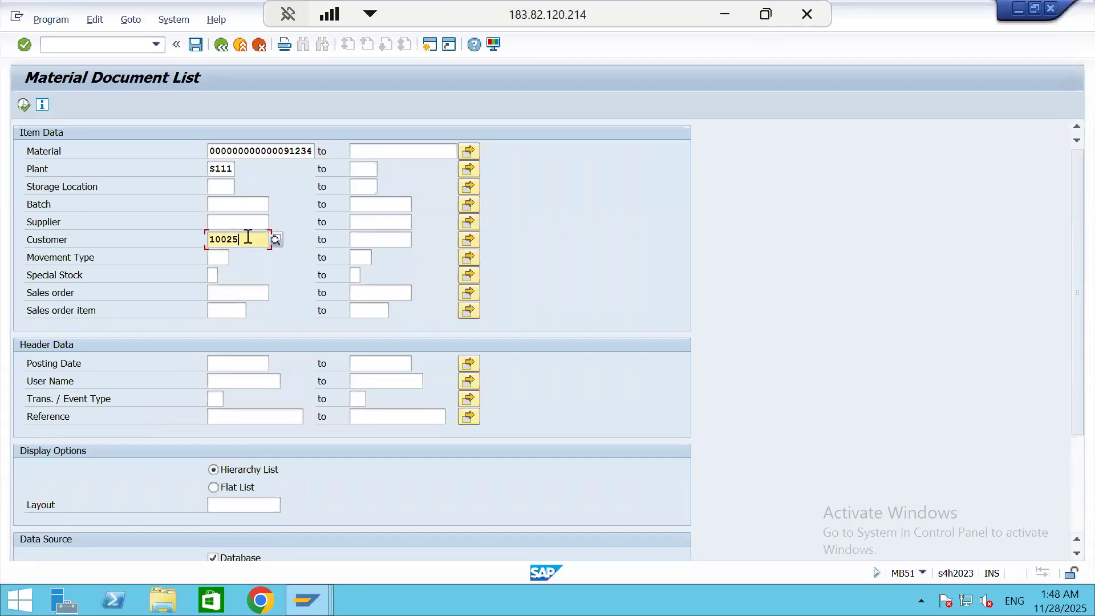
pyautogui.press('BackSpace')
pyautogui.press('BackSpace')
pyautogui.press('BackSpace')
pyautogui.press('BackSpace')
pyautogui.press('BackSpace')
pyautogui.click(23, 105)
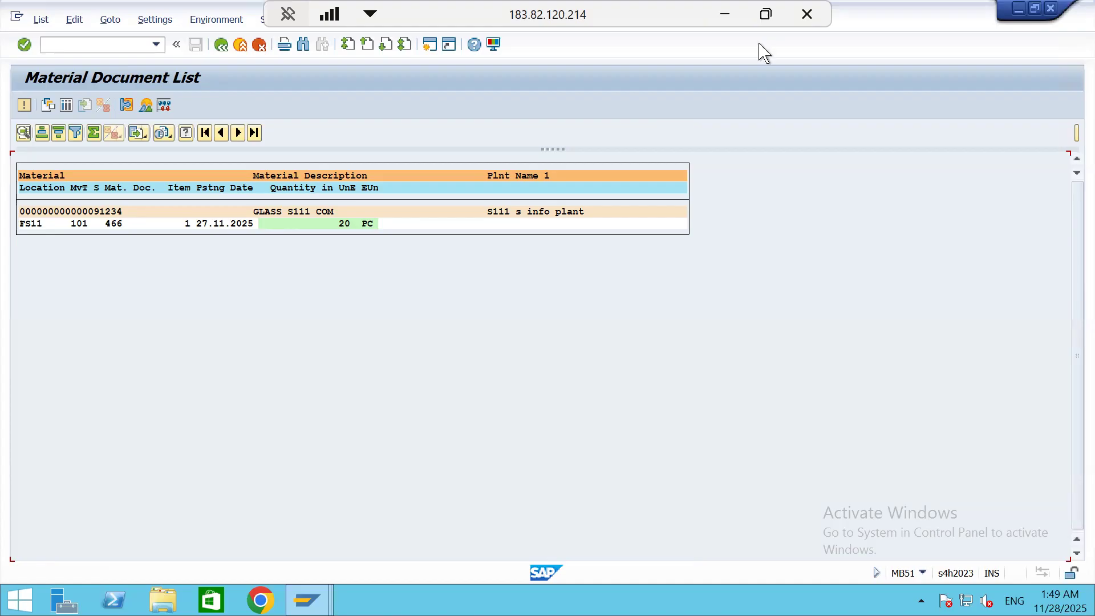
# Look up the warehouse stock list transaction code in the Excel notes, then switch back to the SAP session
pyautogui.click(724, 14)
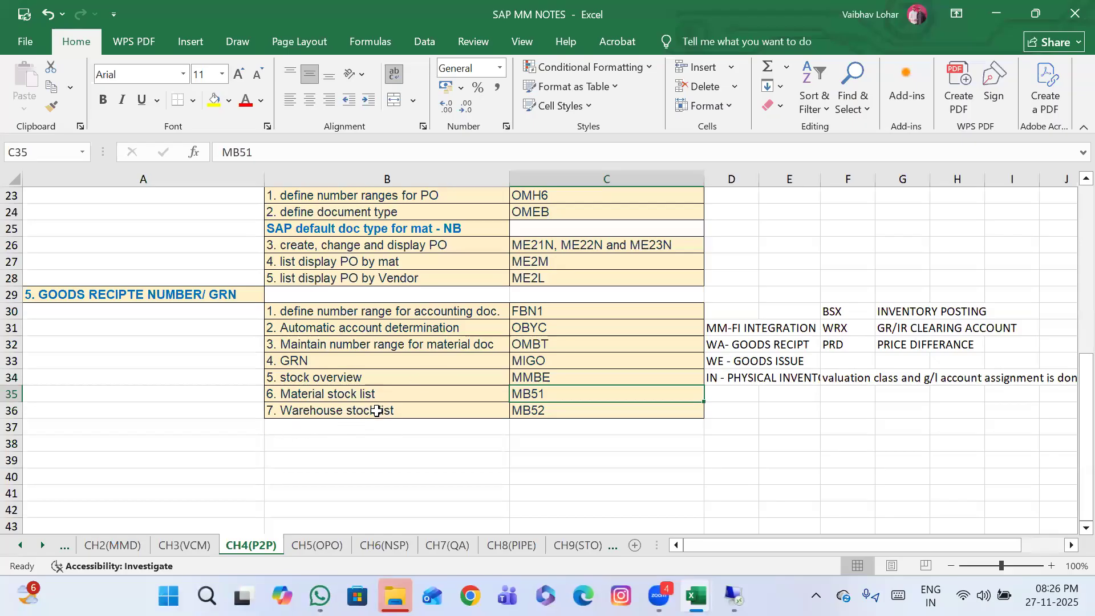
pyautogui.click(560, 414)
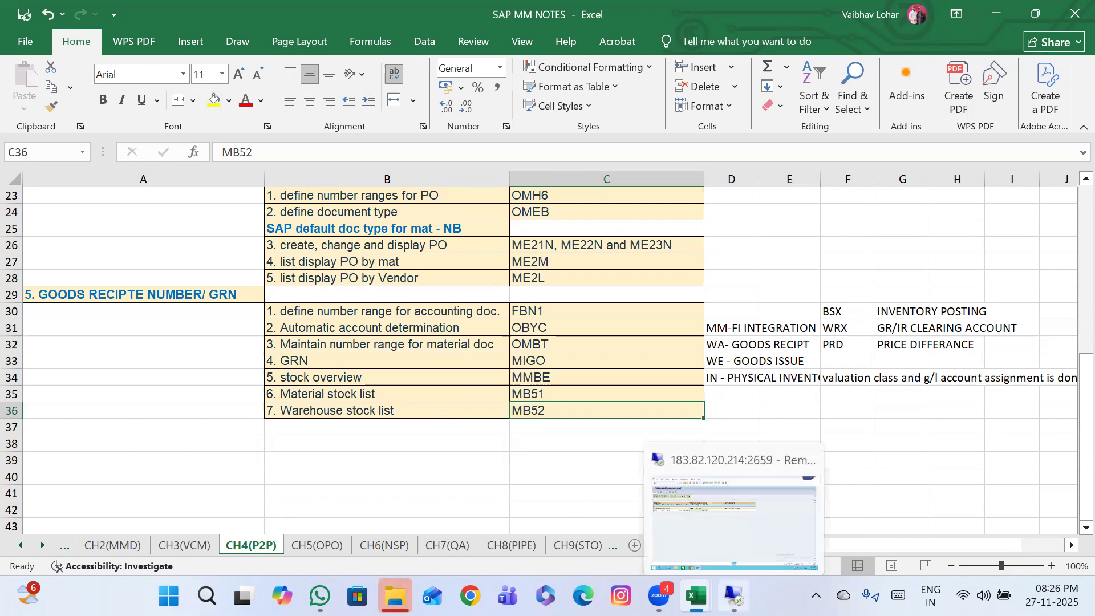
pyautogui.click(734, 595)
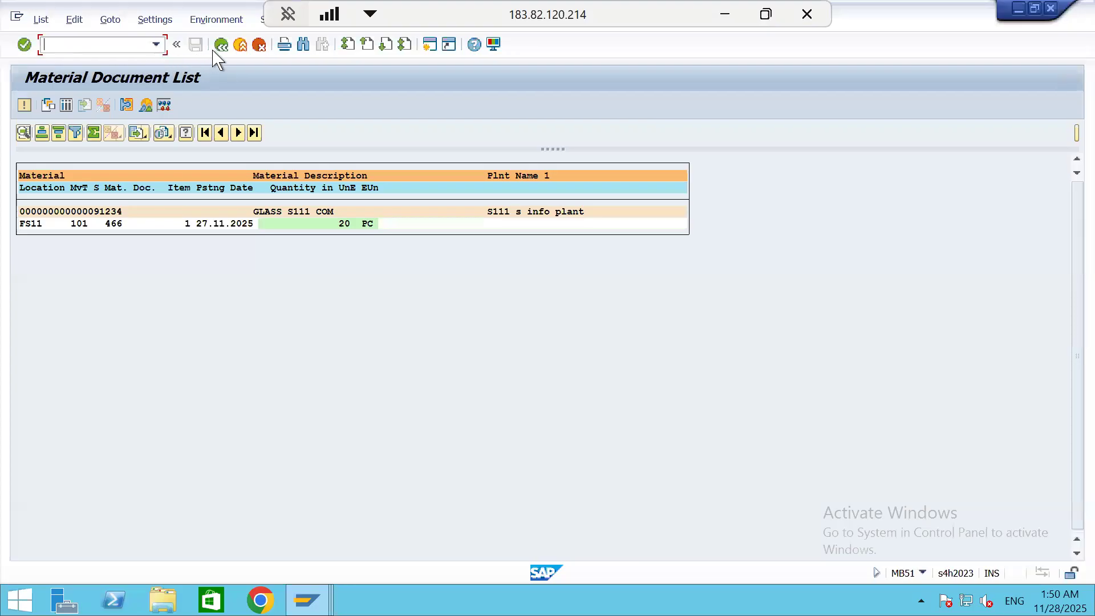
pyautogui.click(736, 22)
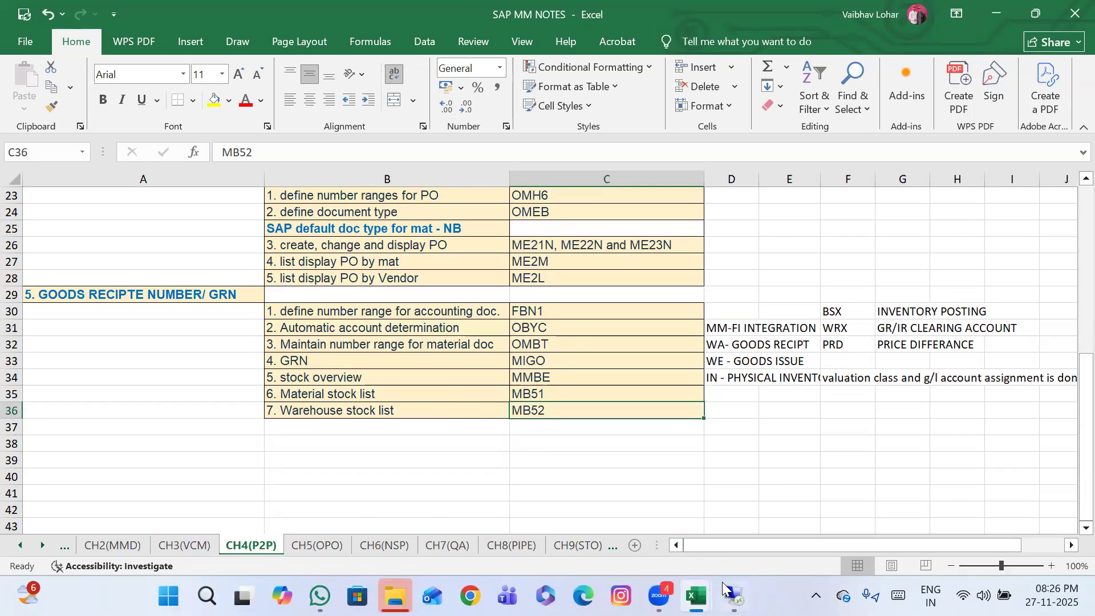
pyautogui.click(734, 596)
# Run transaction MB52 and display the warehouse stocks of material 91234 in plant S111
pyautogui.click(110, 43)
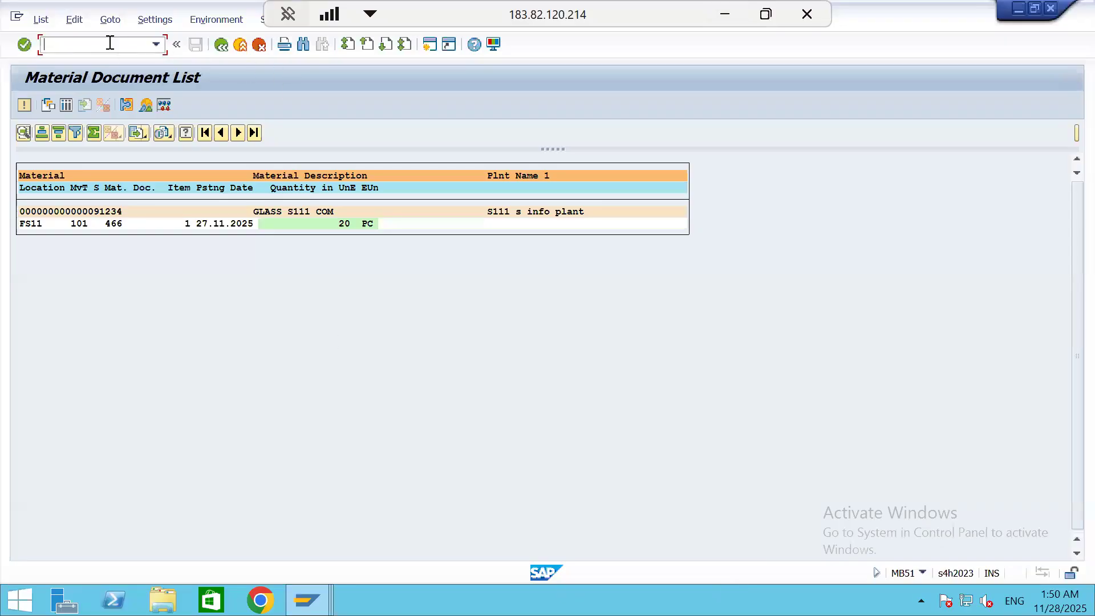
pyautogui.write('/NMB52')
pyautogui.press('Return')
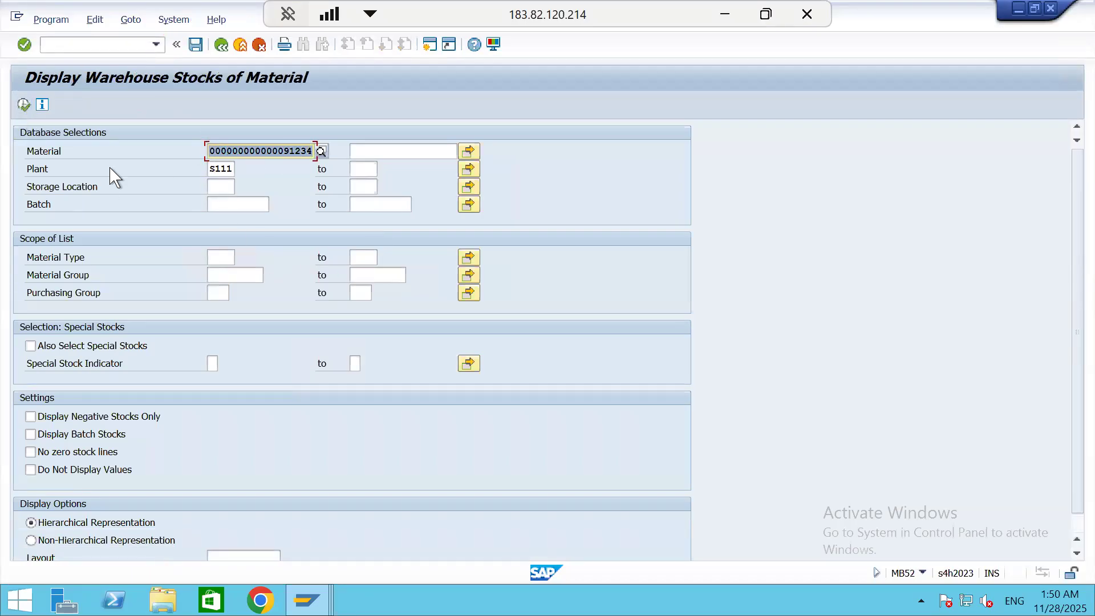
pyautogui.click(23, 104)
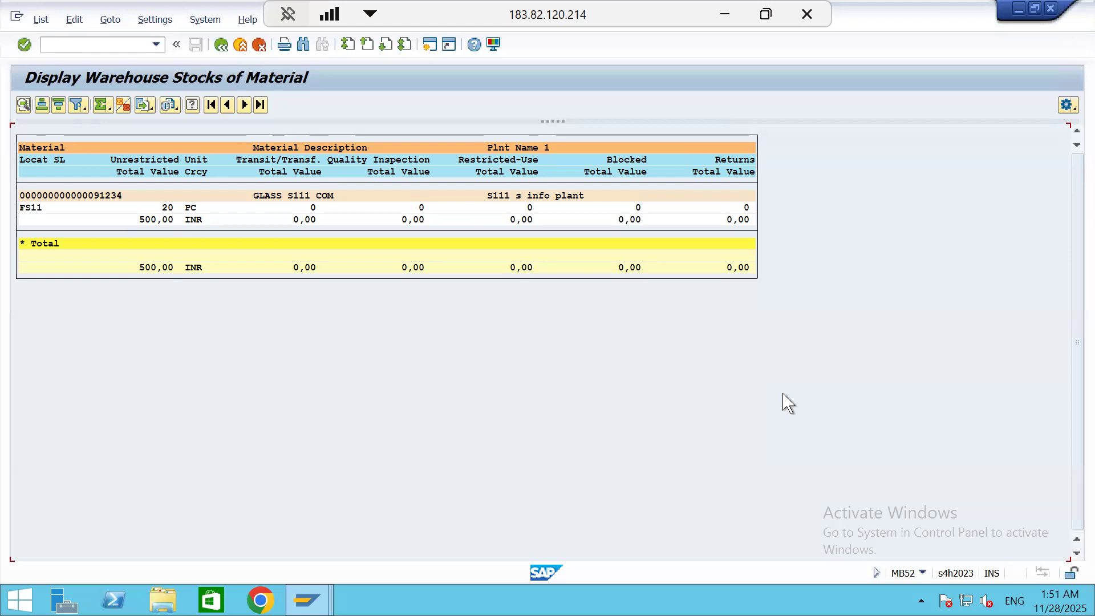
# Review the procure-to-pay steps in the Excel notes, then examine the optimized purchase order transaction codes on sheet CH5(OPO)
pyautogui.click(736, 24)
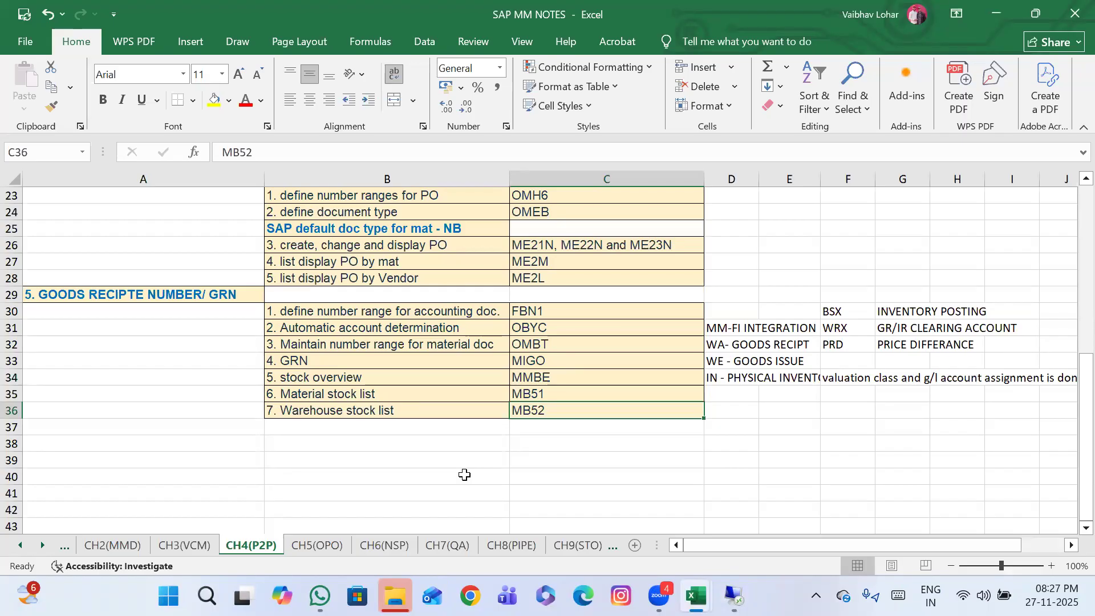
pyautogui.scroll(7, 413, 341)
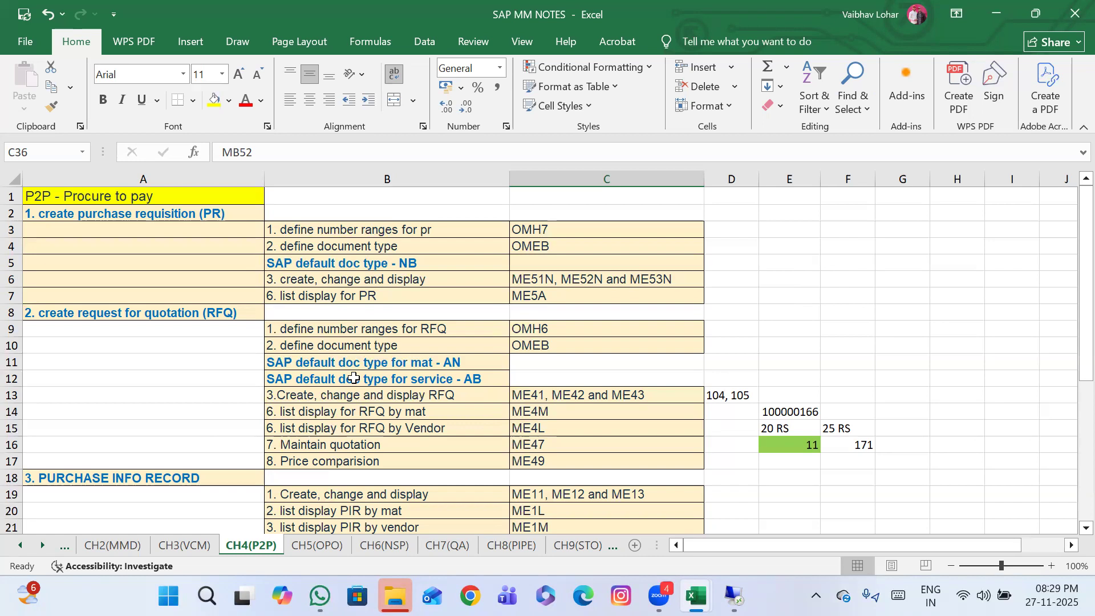
pyautogui.scroll(-3, 353, 378)
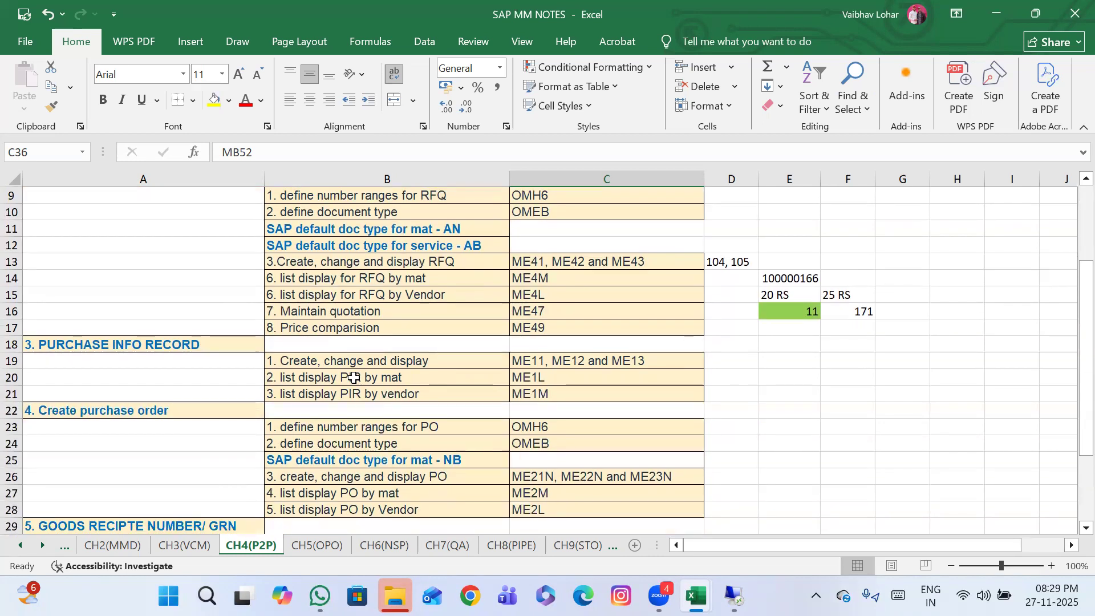
pyautogui.scroll(3, 354, 378)
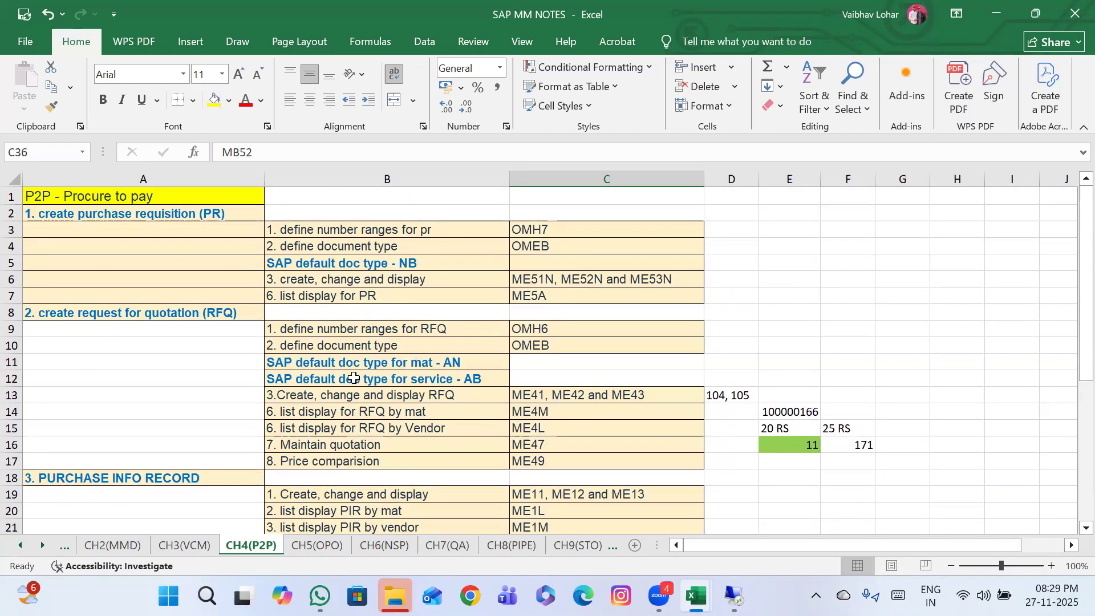
pyautogui.click(306, 548)
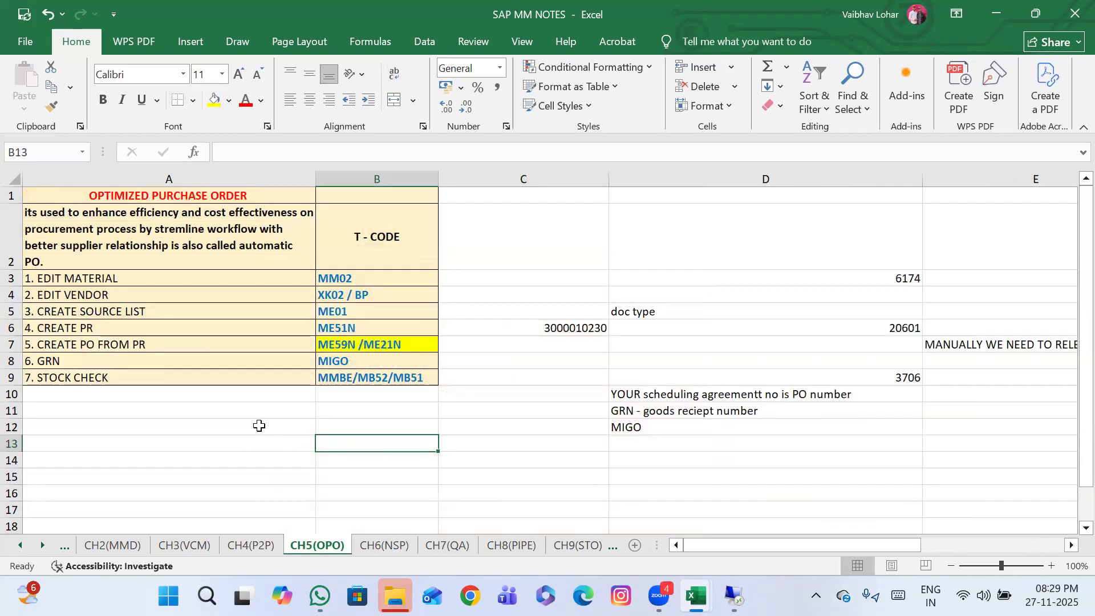
pyautogui.click(344, 332)
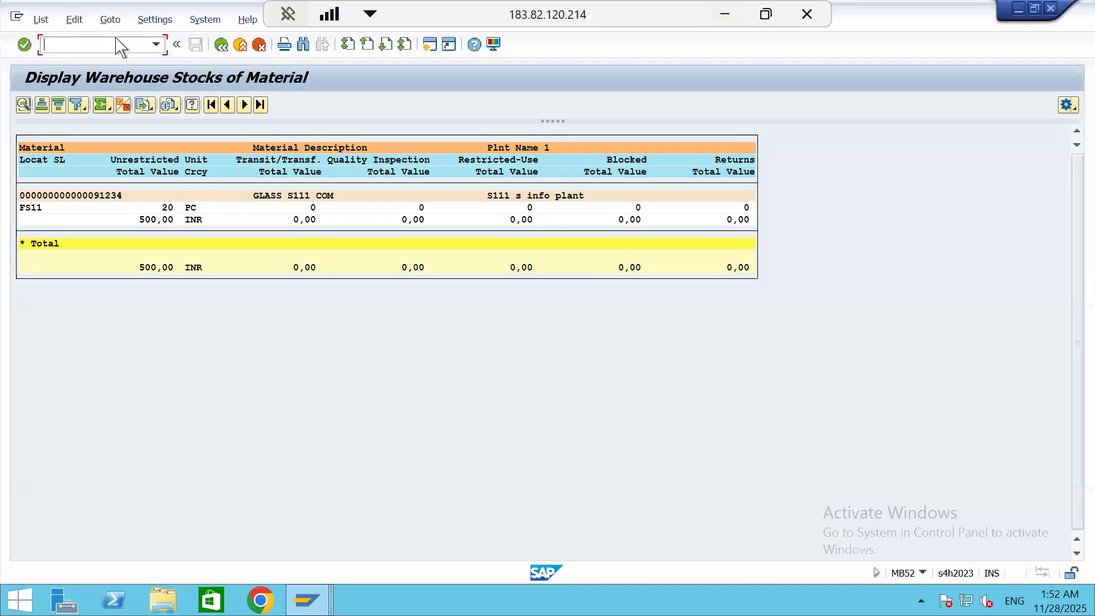
# Return to SAP, run transaction ME5A and list the purchase requisitions of plant S111
pyautogui.write('/NME5A')
pyautogui.press('Return')
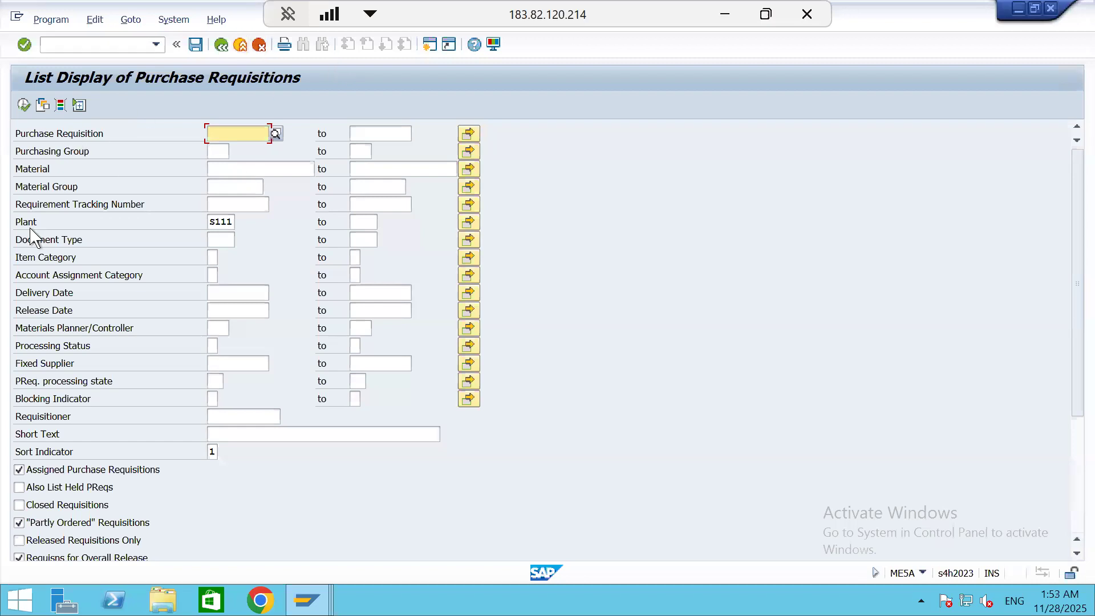
pyautogui.click(23, 105)
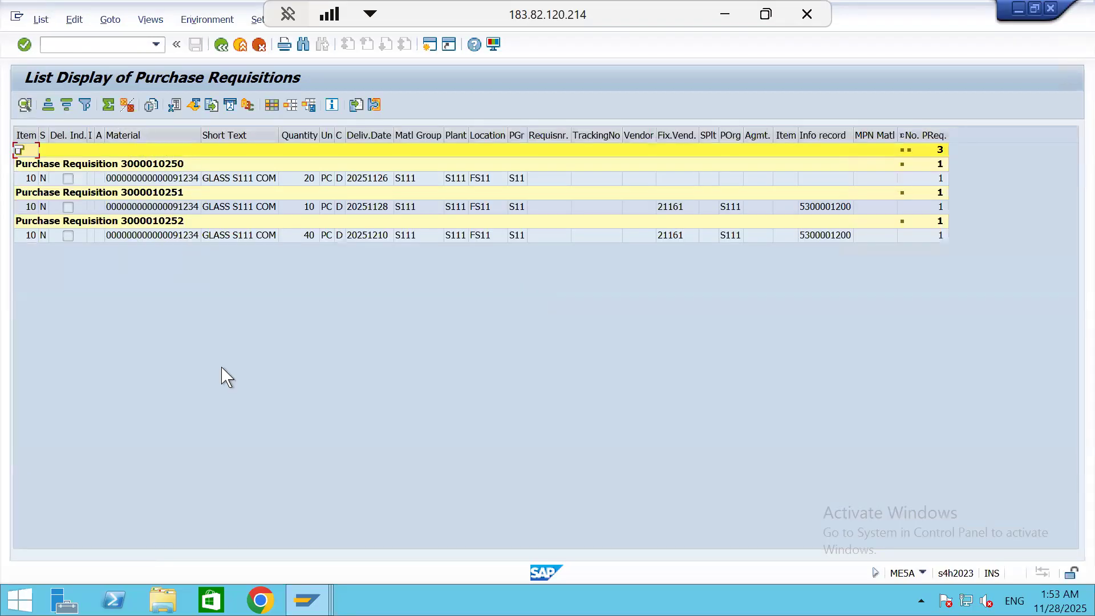
# Try to open the second purchase requisition in the list, the one for 10 PC of GLASS S111 COM
pyautogui.click(184, 194)
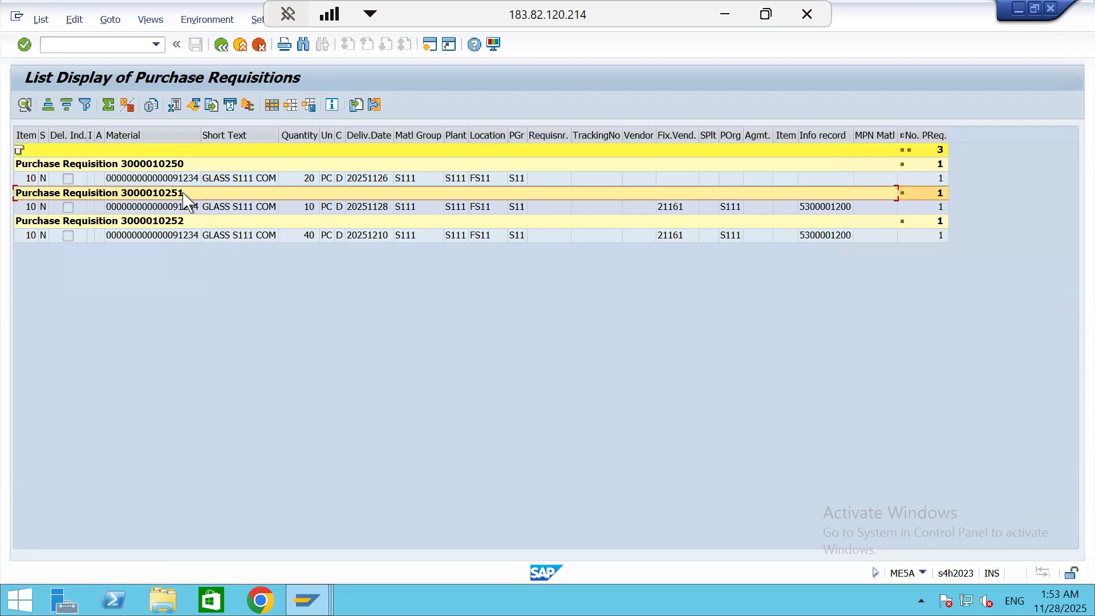
pyautogui.doubleClick(183, 195)
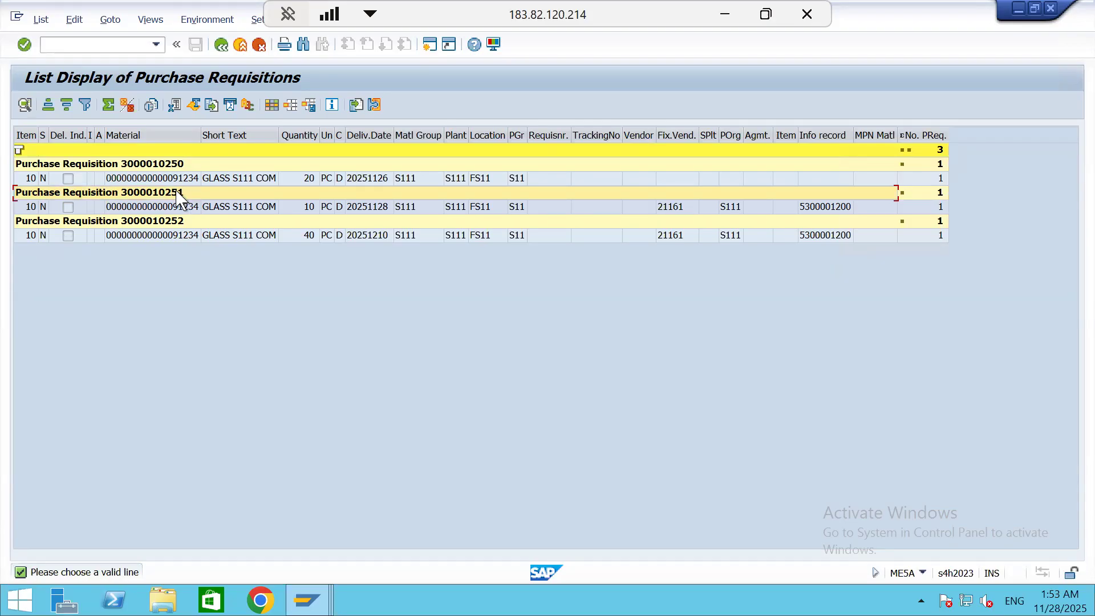
pyautogui.click(122, 192)
pyautogui.click(225, 211)
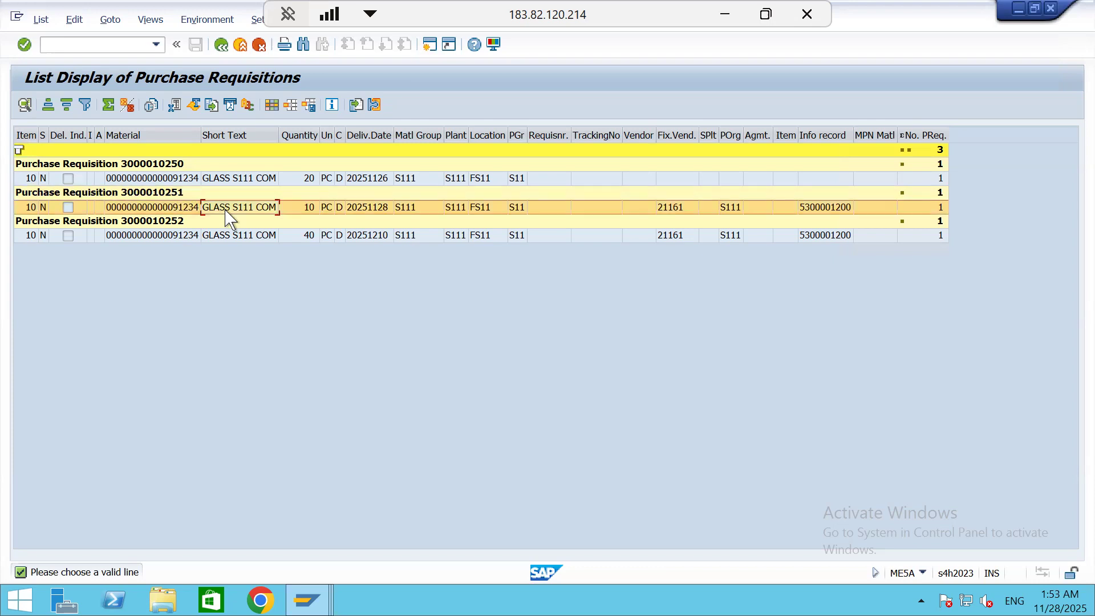
pyautogui.click(163, 194)
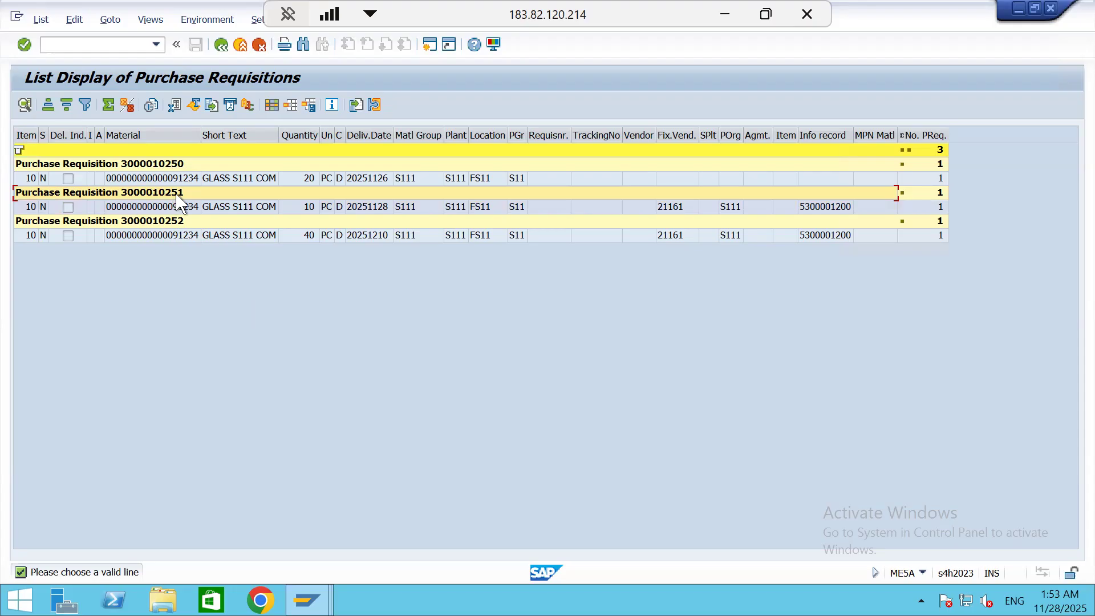
# Switch to the SAP Easy Access session and run transaction ME21N to create a purchase order
pyautogui.moveTo(310, 599)
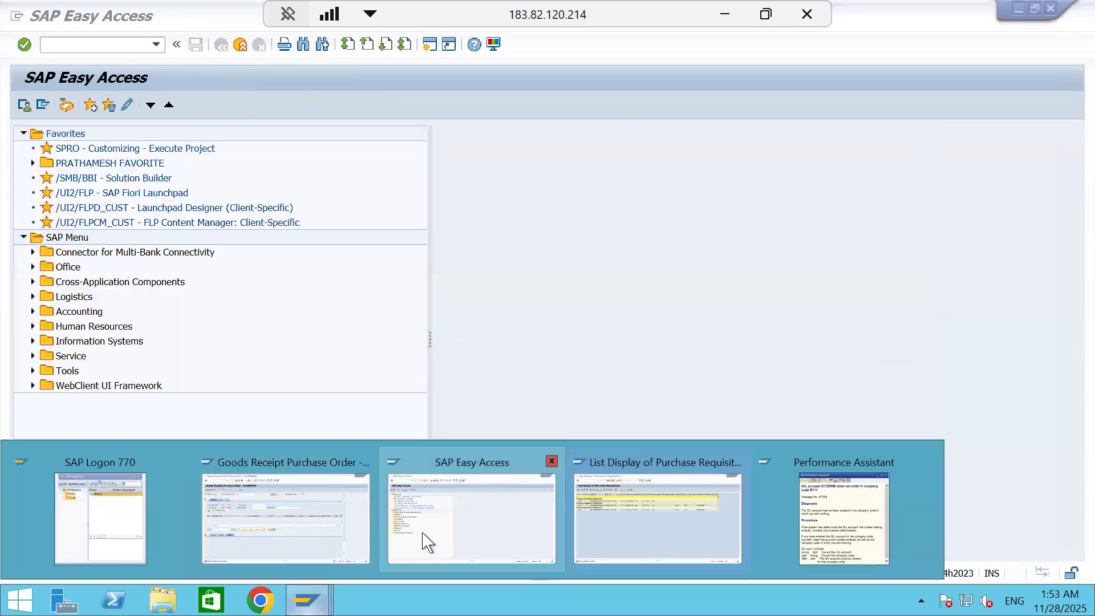
pyautogui.click(423, 534)
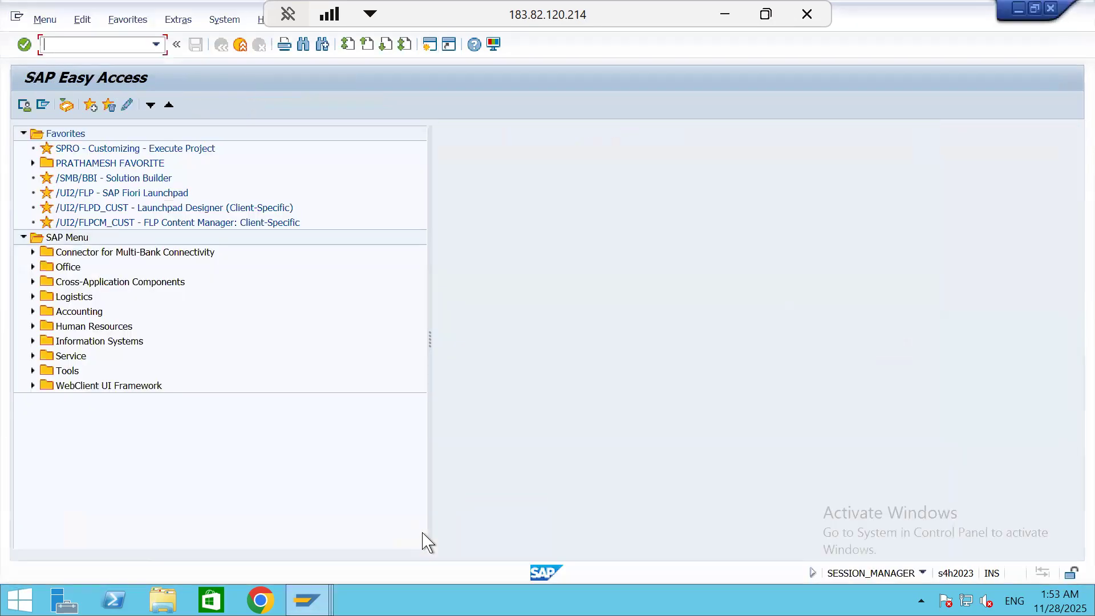
pyautogui.write('/NME21N')
pyautogui.press('Return')
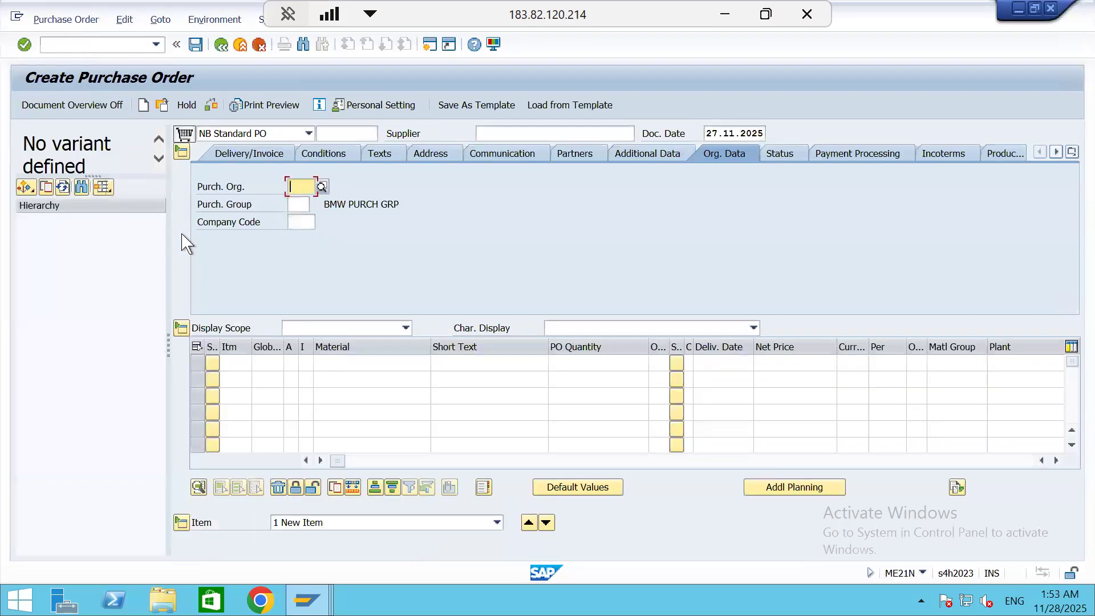
# Load purchase requisitions into the document overview, selecting by purchasing organization S111 and plant S111 with the material criterion cleared
pyautogui.click(26, 190)
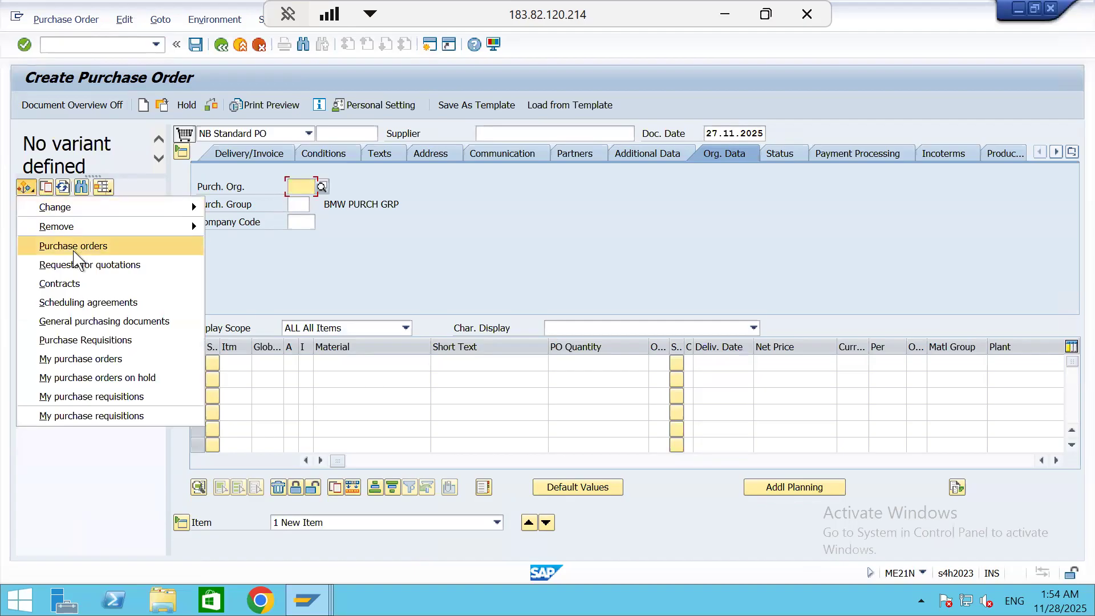
pyautogui.click(90, 341)
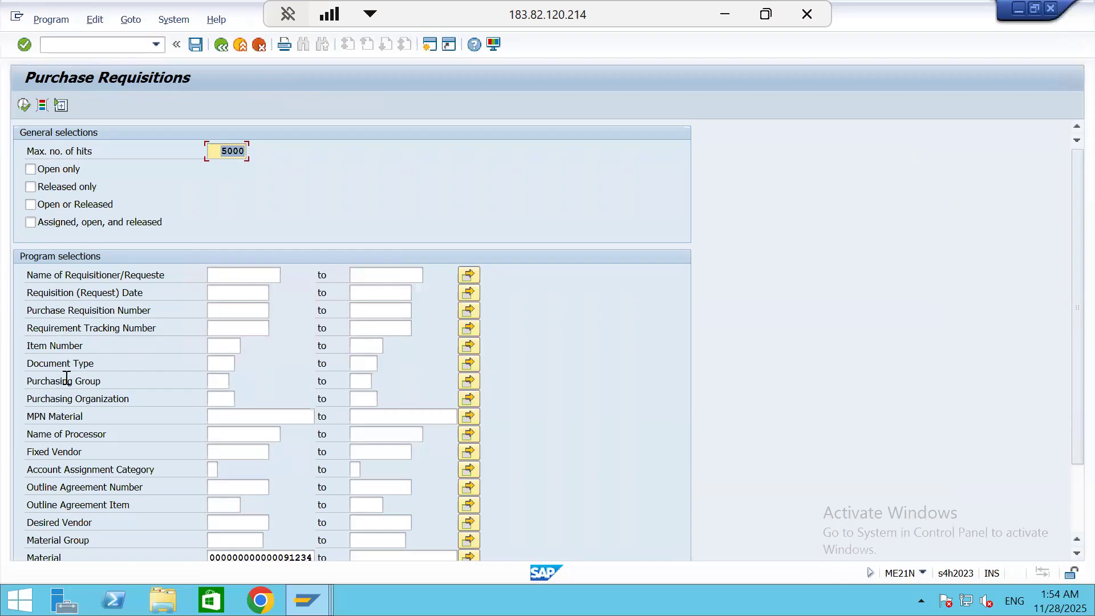
pyautogui.click(219, 398)
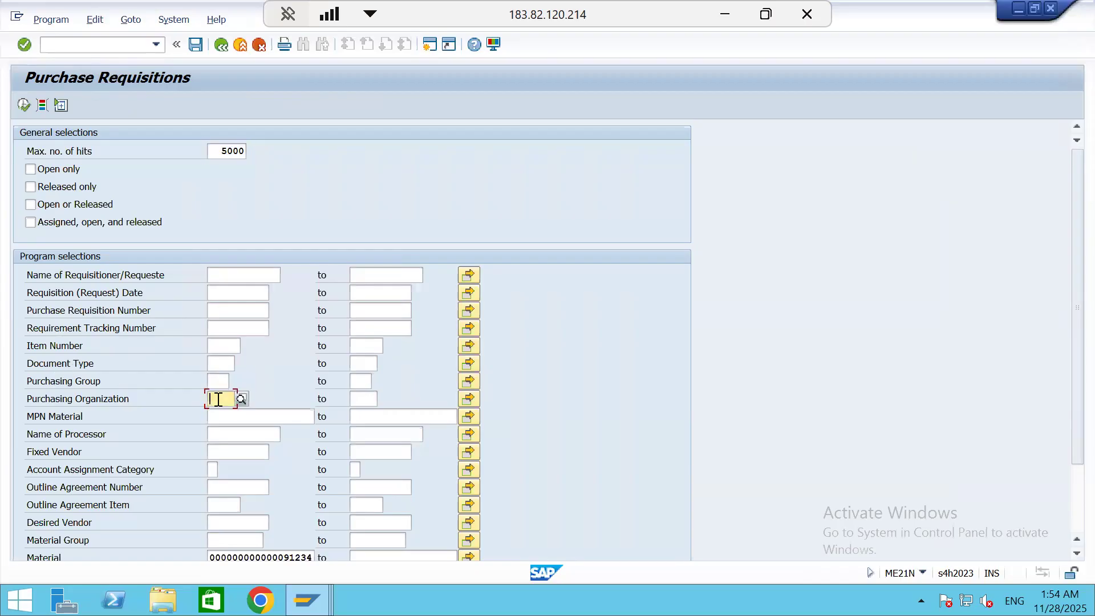
pyautogui.write('S111')
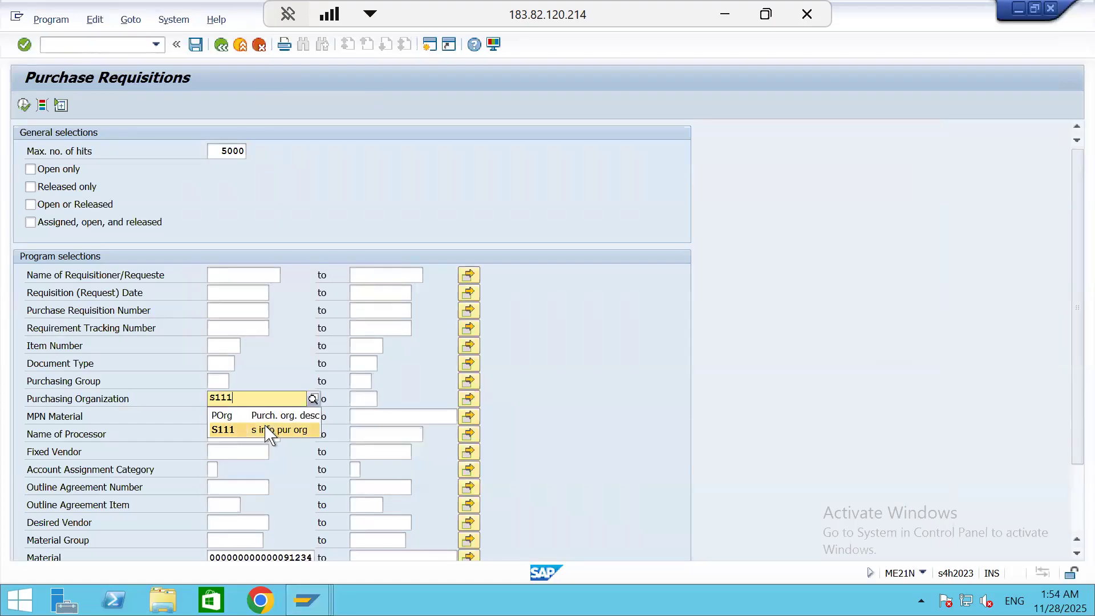
pyautogui.click(268, 432)
pyautogui.scroll(-3, 311, 490)
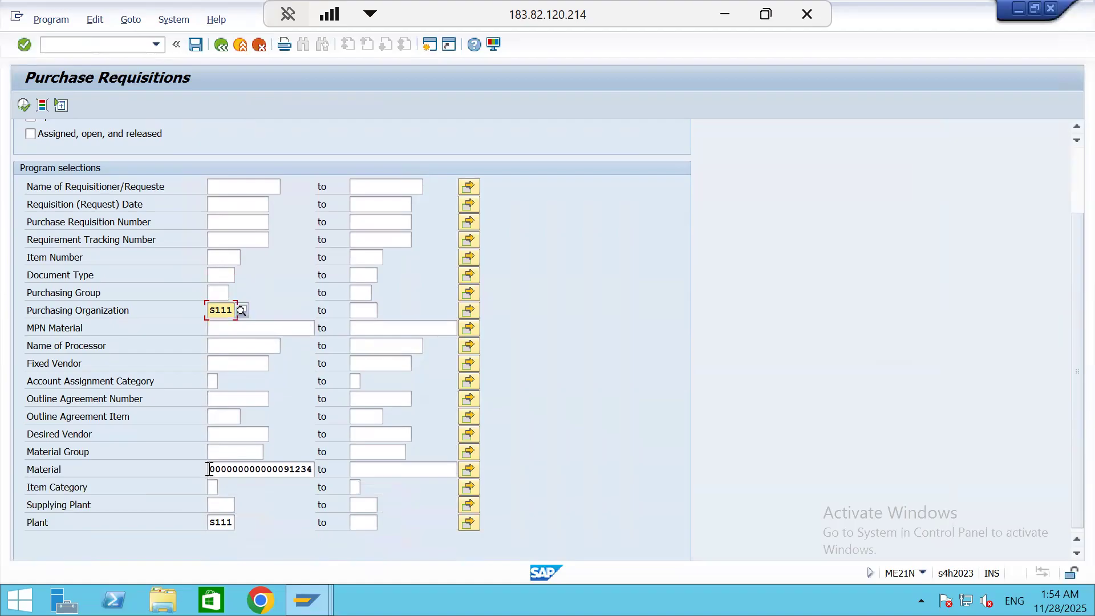
pyautogui.moveTo(210, 469); pyautogui.dragTo(516, 486)
pyautogui.press('Delete')
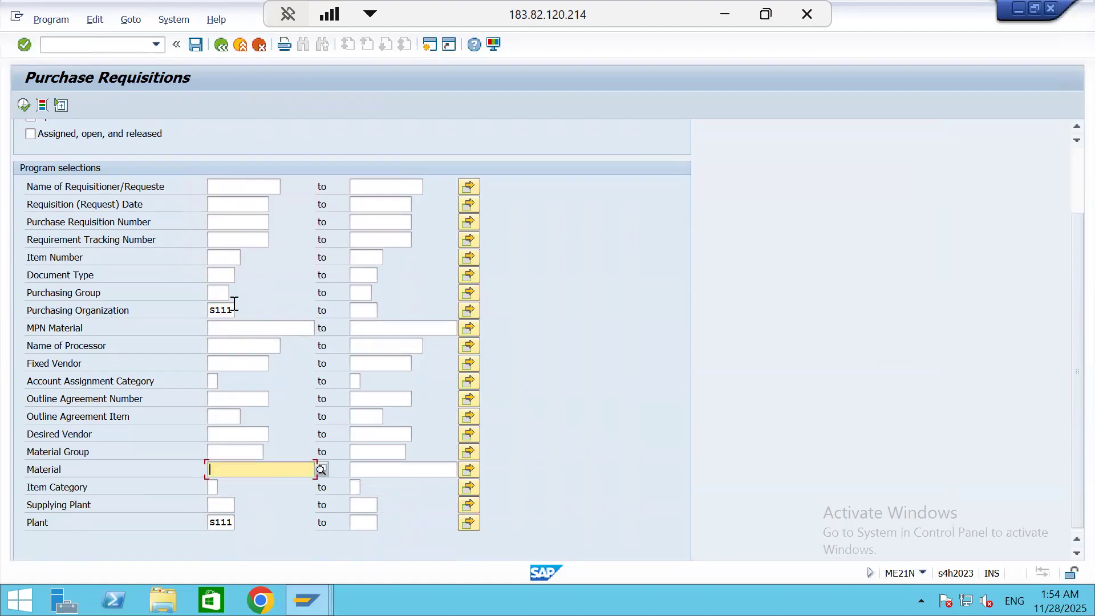
pyautogui.click(23, 105)
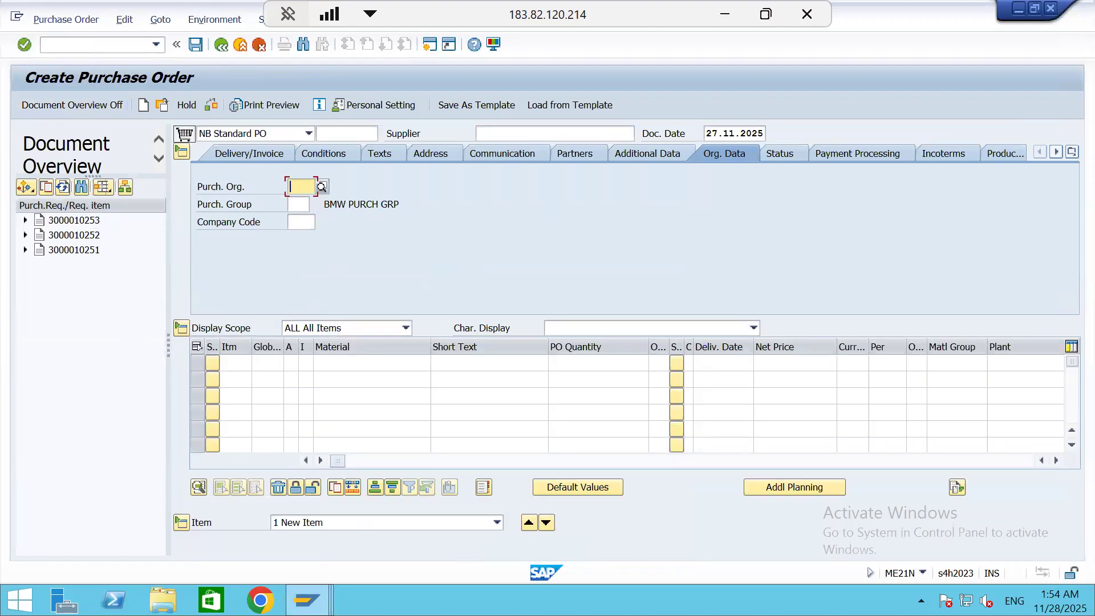
# Check the ME5A requisition list in the other session, then adopt the second requisition in the document overview into the new purchase order
pyautogui.moveTo(306, 600)
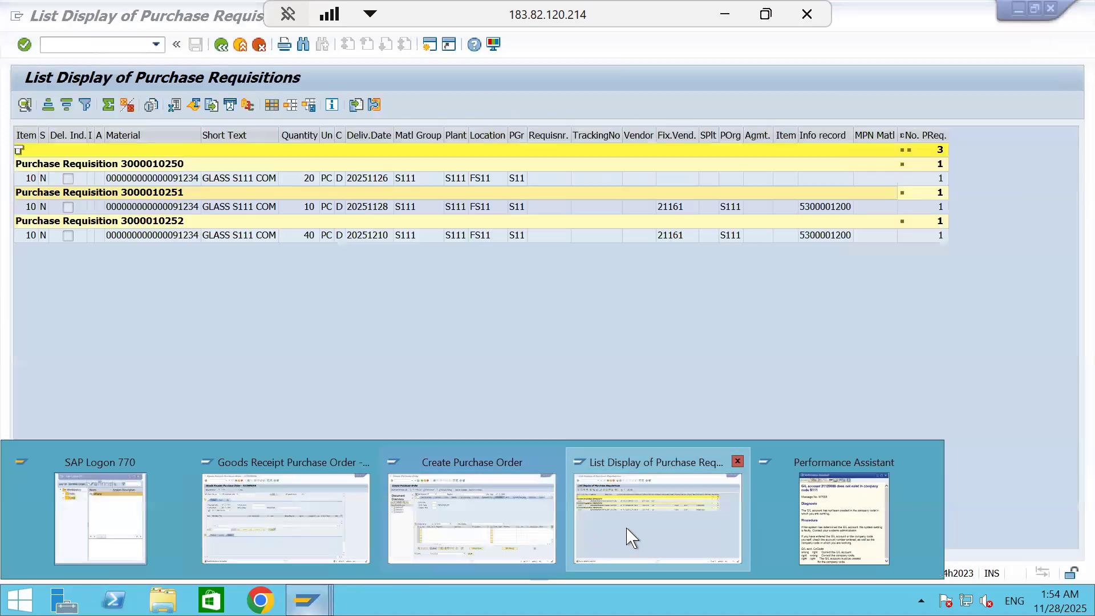
pyautogui.click(630, 536)
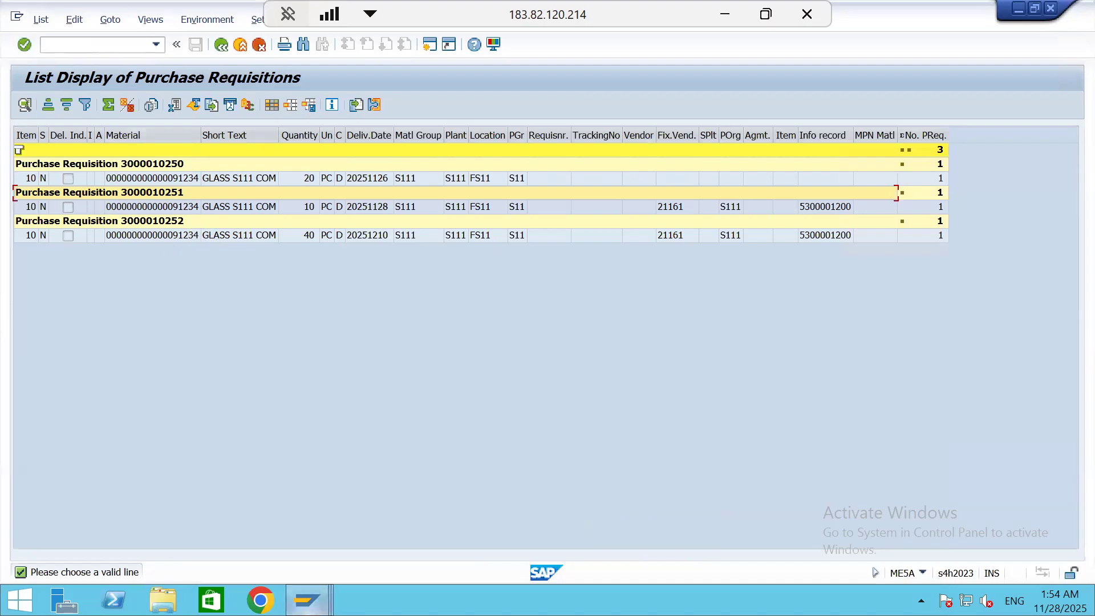
pyautogui.moveTo(307, 600)
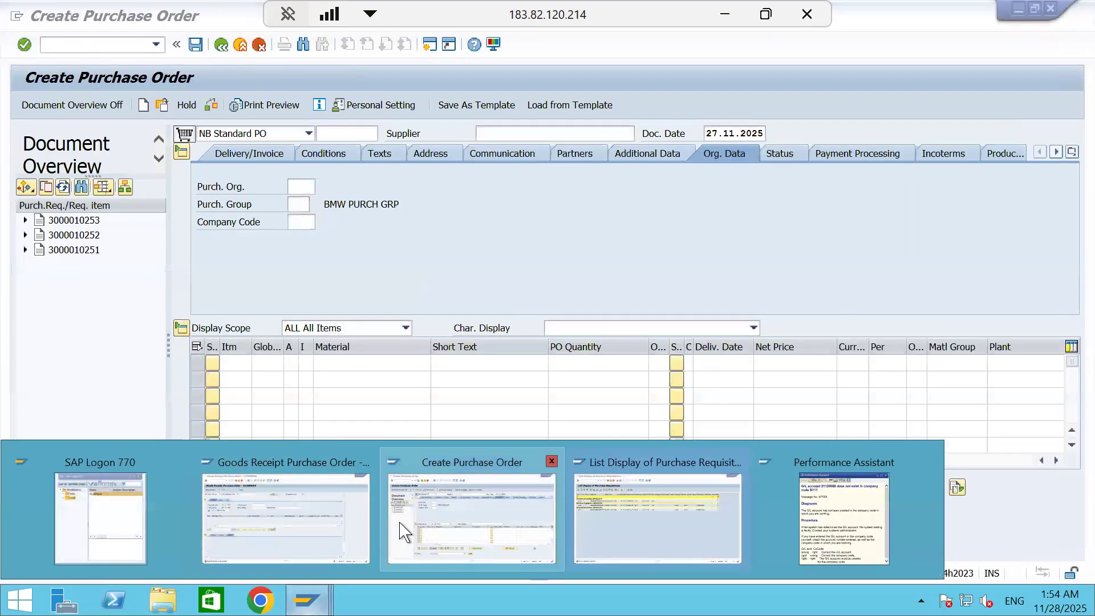
pyautogui.click(404, 532)
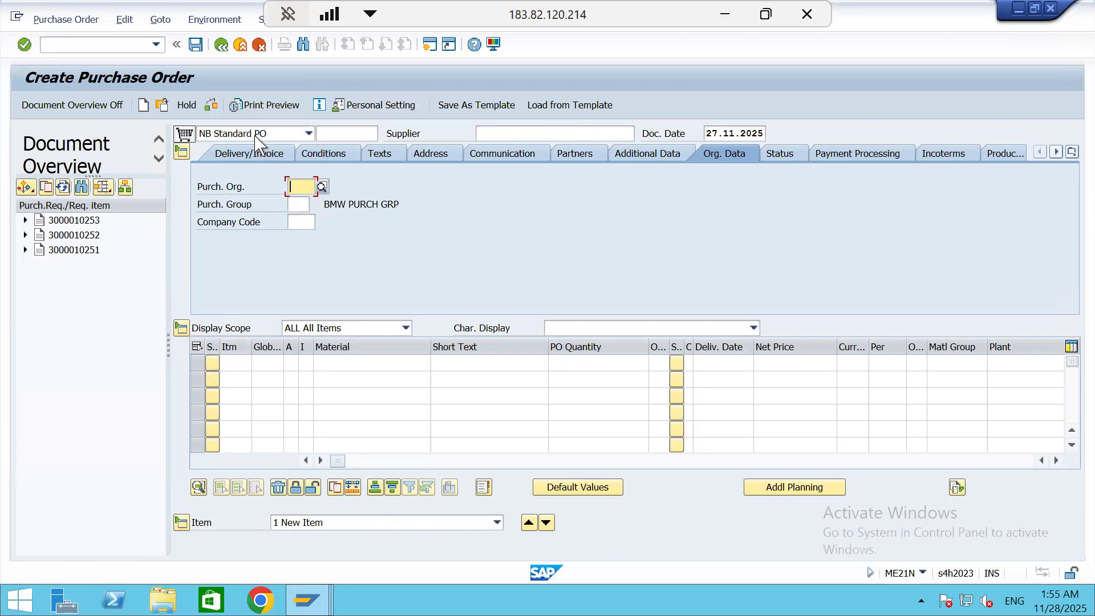
pyautogui.click(61, 236)
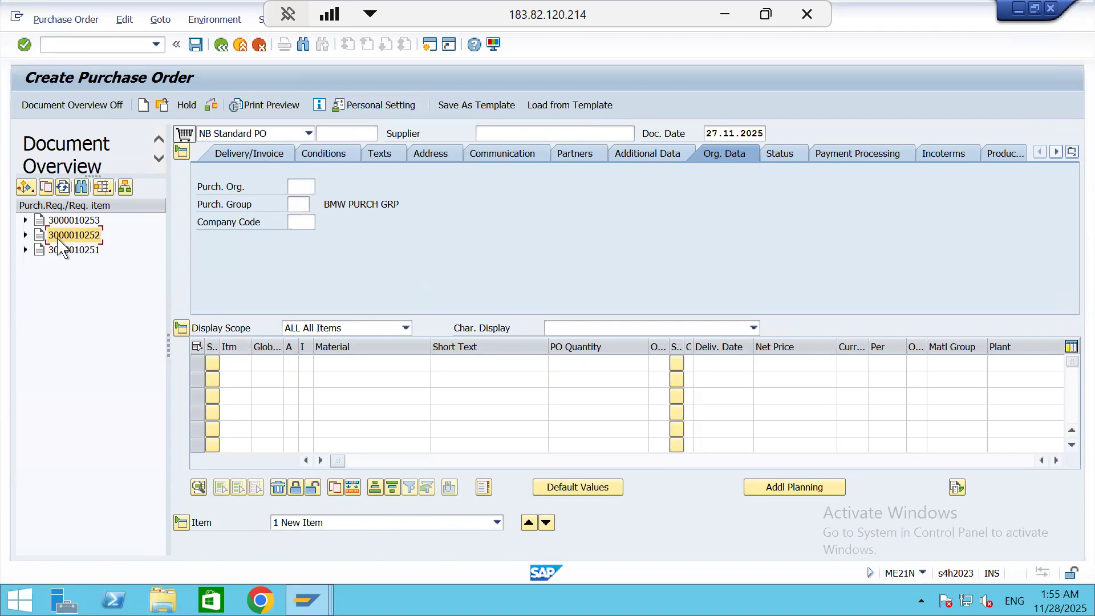
pyautogui.click(47, 188)
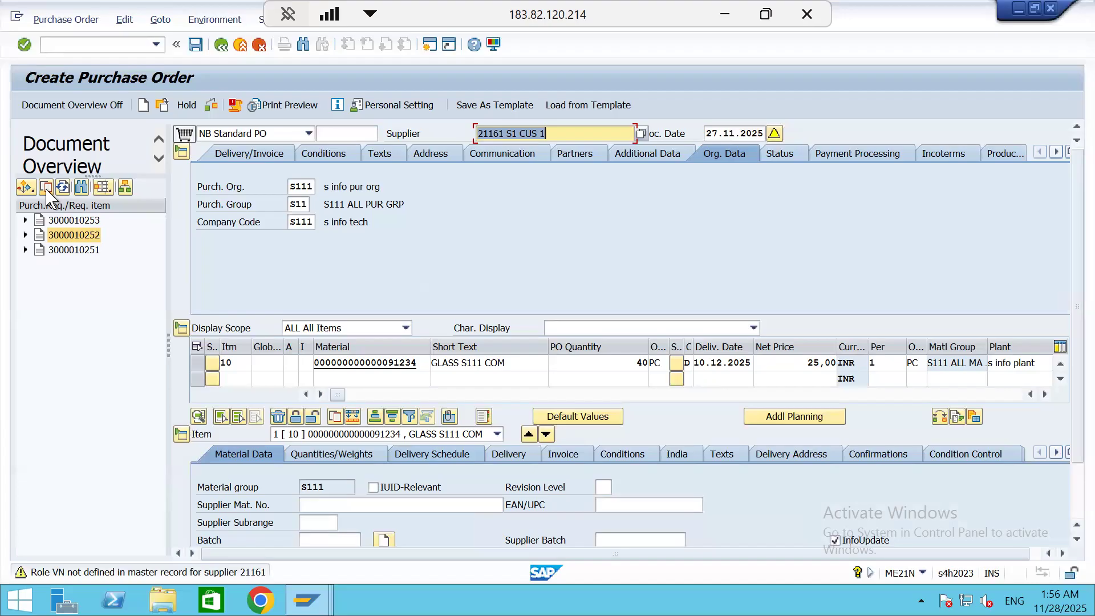
# Leave the new purchase order without saving it and return to SAP Easy Access
pyautogui.click(220, 46)
pyautogui.click(301, 305)
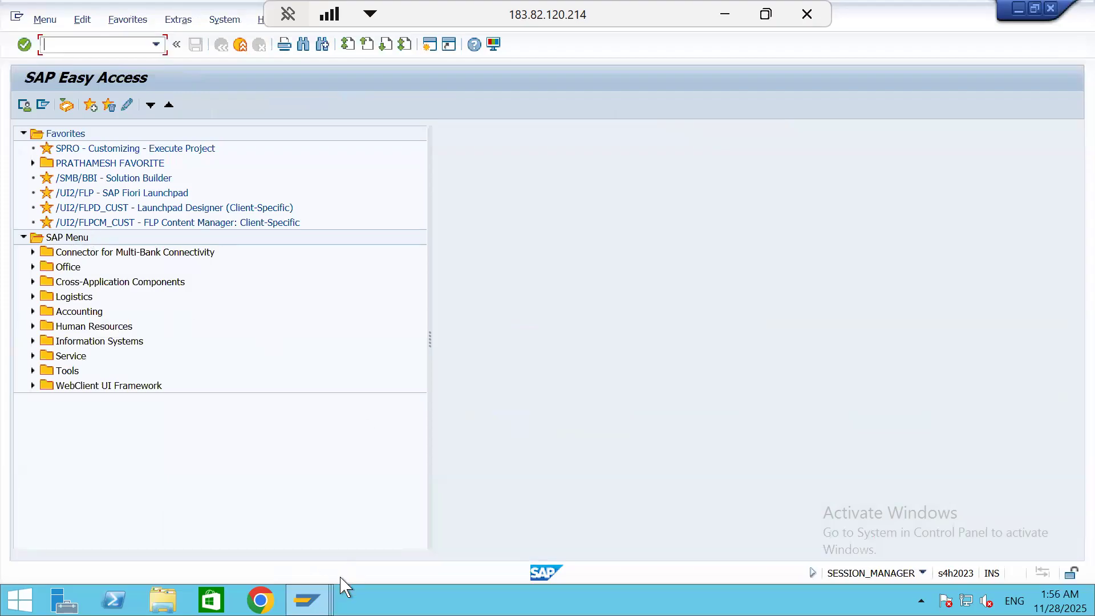
# Switch to the Excel notes and copy the cell format of MMBE/MB52/MB51 in B9 onto ME59N /ME21N in B7
pyautogui.click(724, 23)
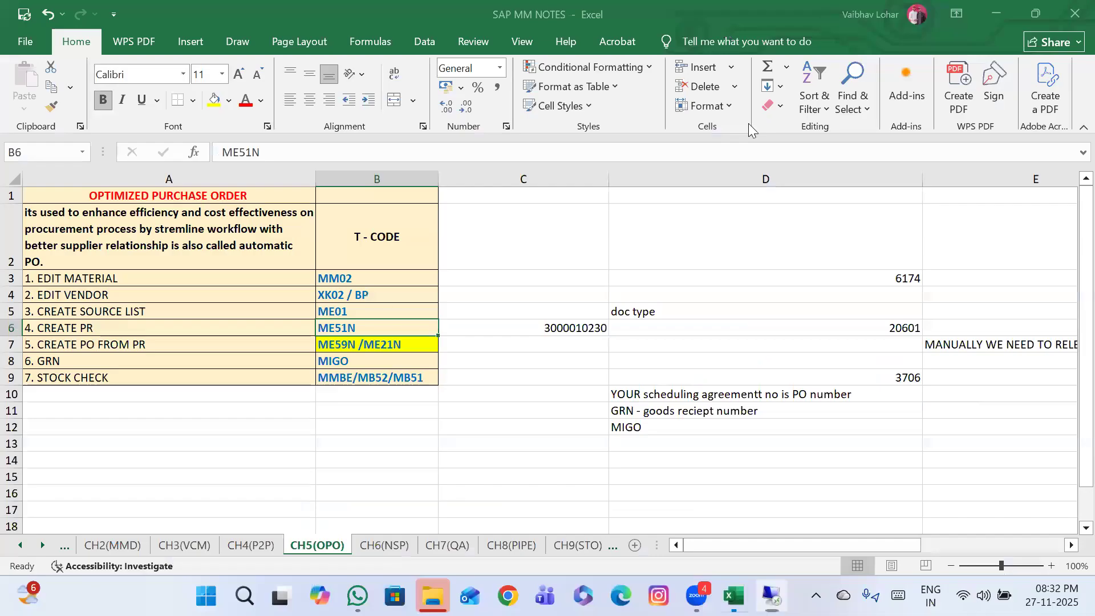
pyautogui.click(409, 373)
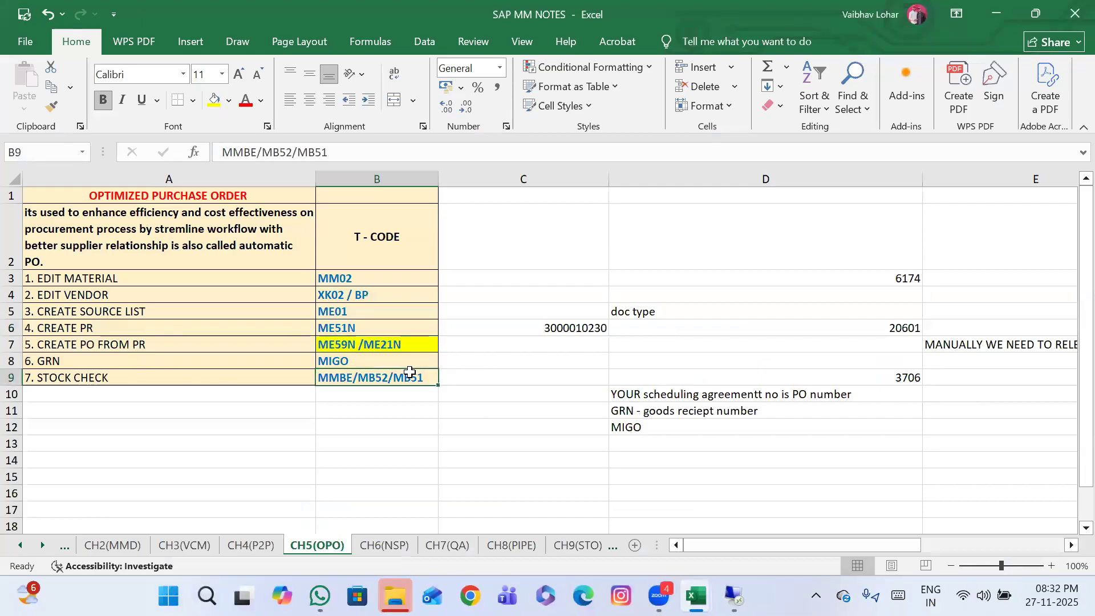
pyautogui.click(51, 106)
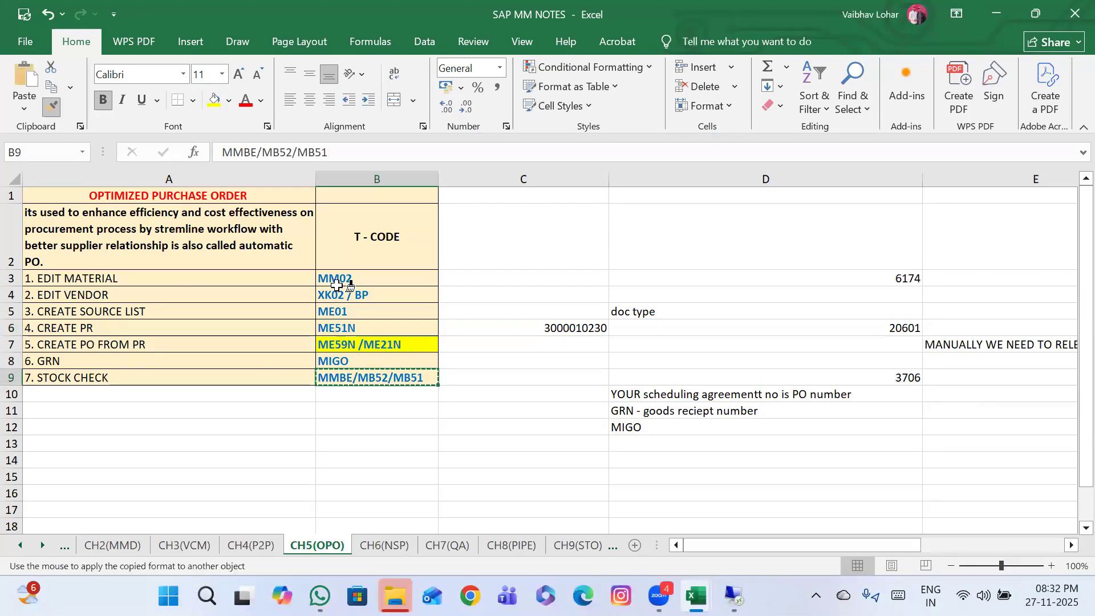
pyautogui.click(369, 344)
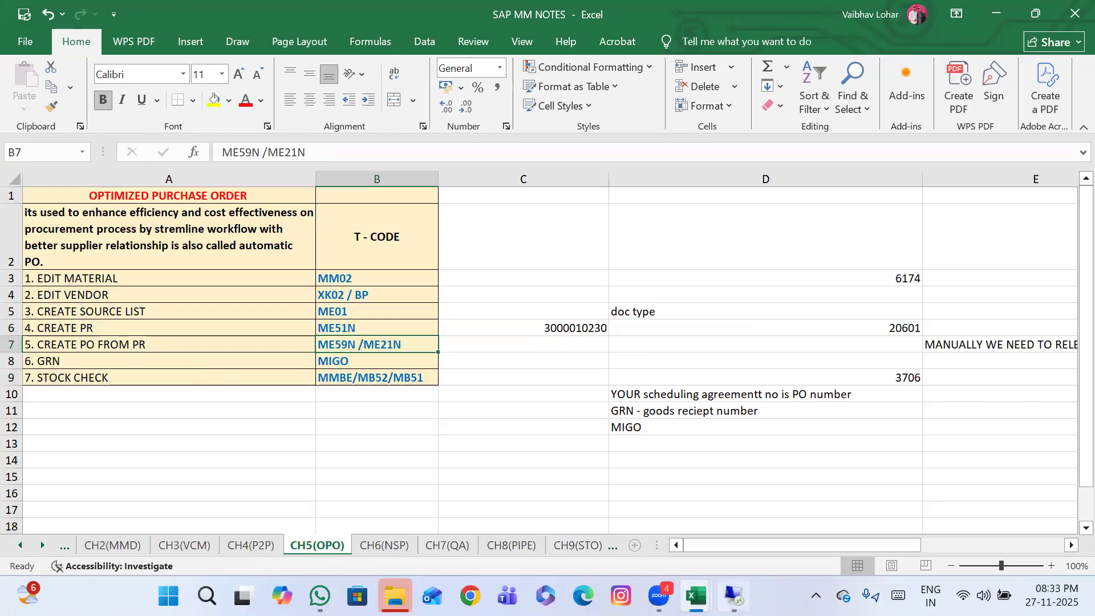
# Switch back to the SAP session and run transaction ME21N to start a new purchase order
pyautogui.click(734, 596)
pyautogui.write('ME21N')
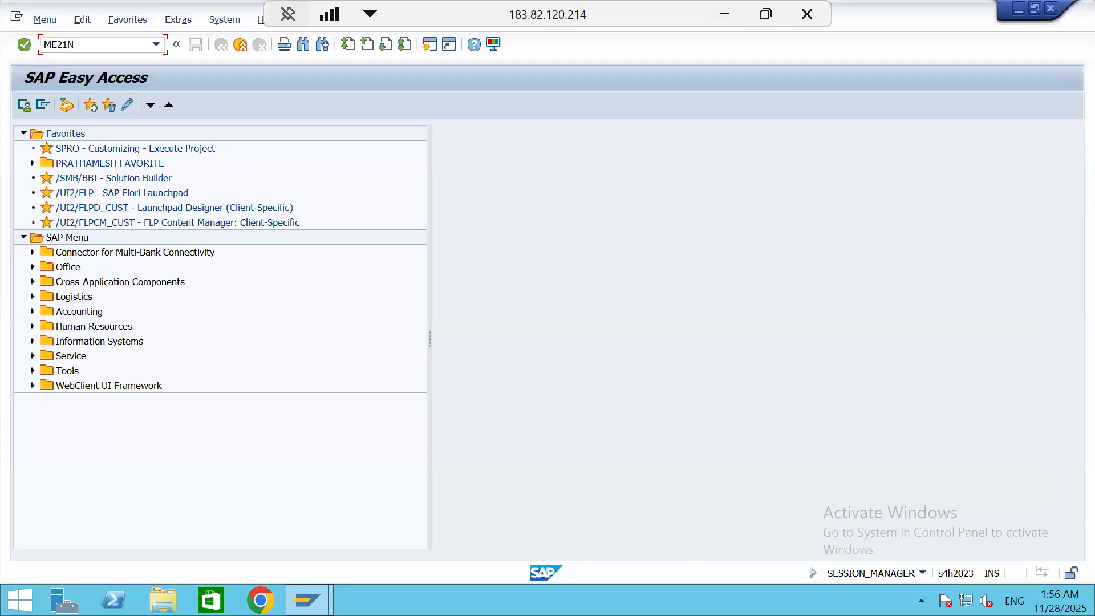
pyautogui.press('Return')
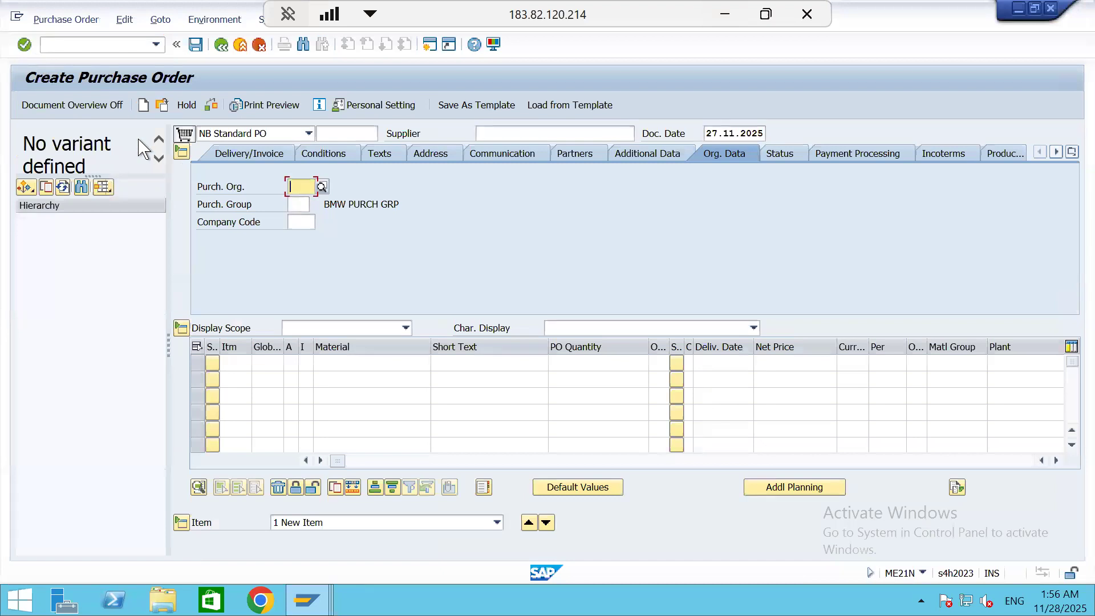
# Load purchase requisitions into the document overview, selecting by purchasing organization S111
pyautogui.click(93, 107)
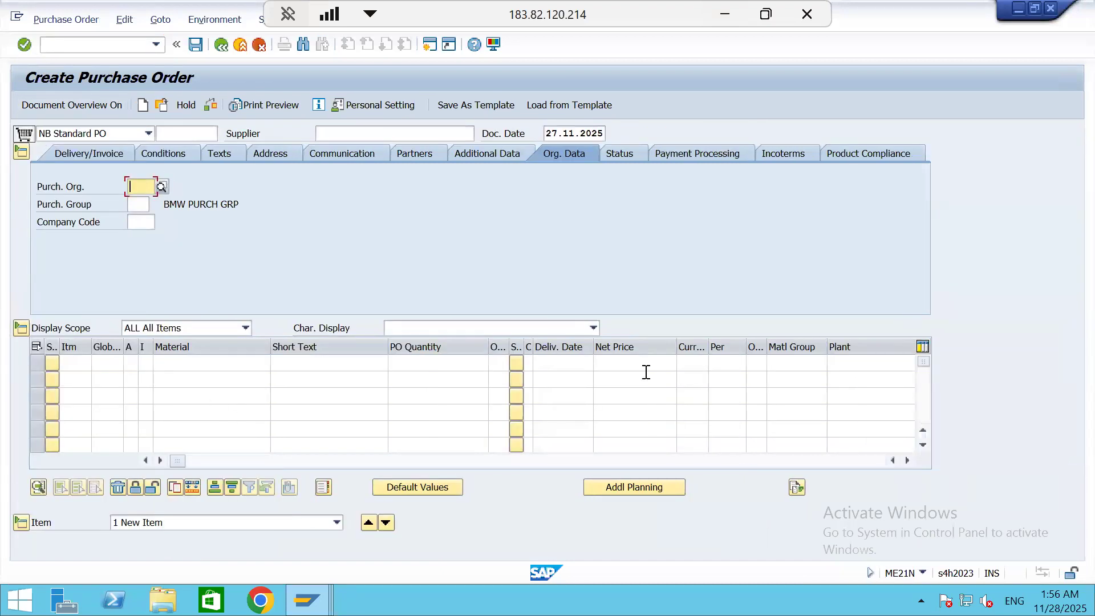
pyautogui.click(75, 106)
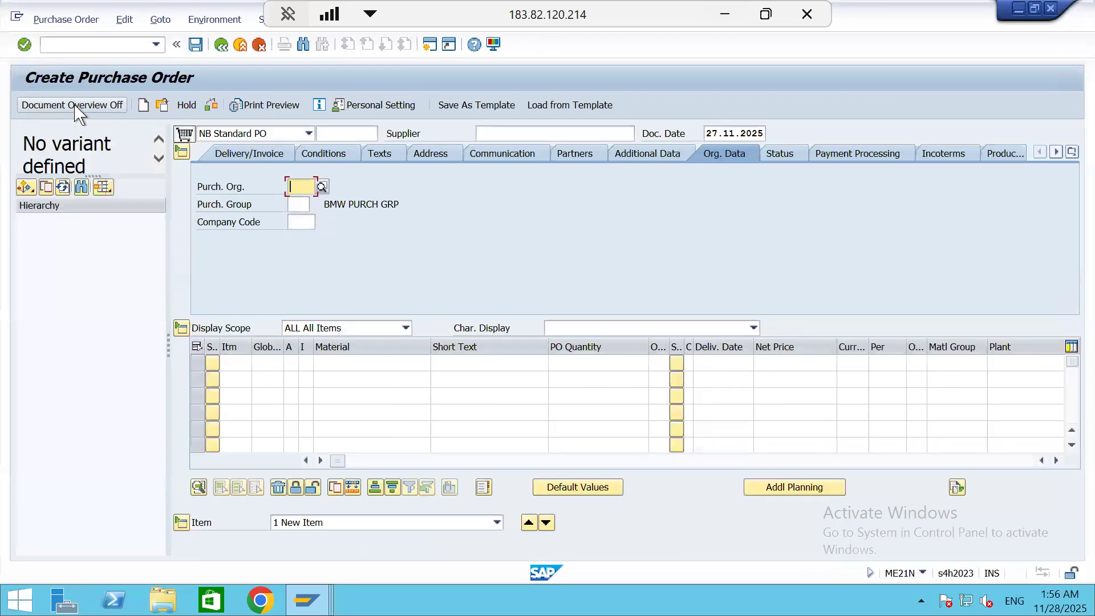
pyautogui.click(25, 188)
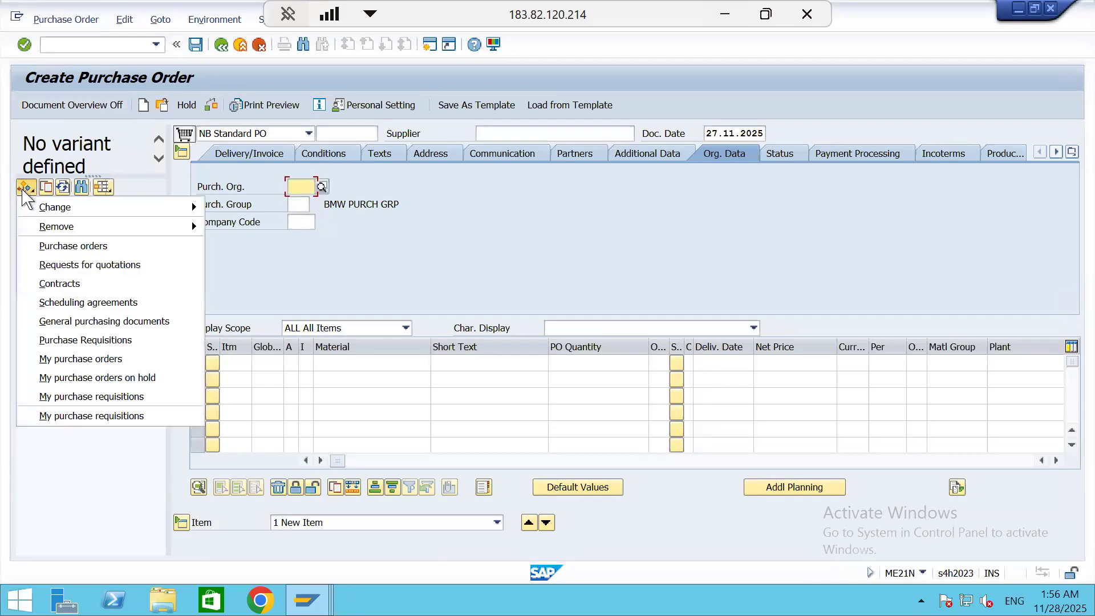
pyautogui.click(96, 341)
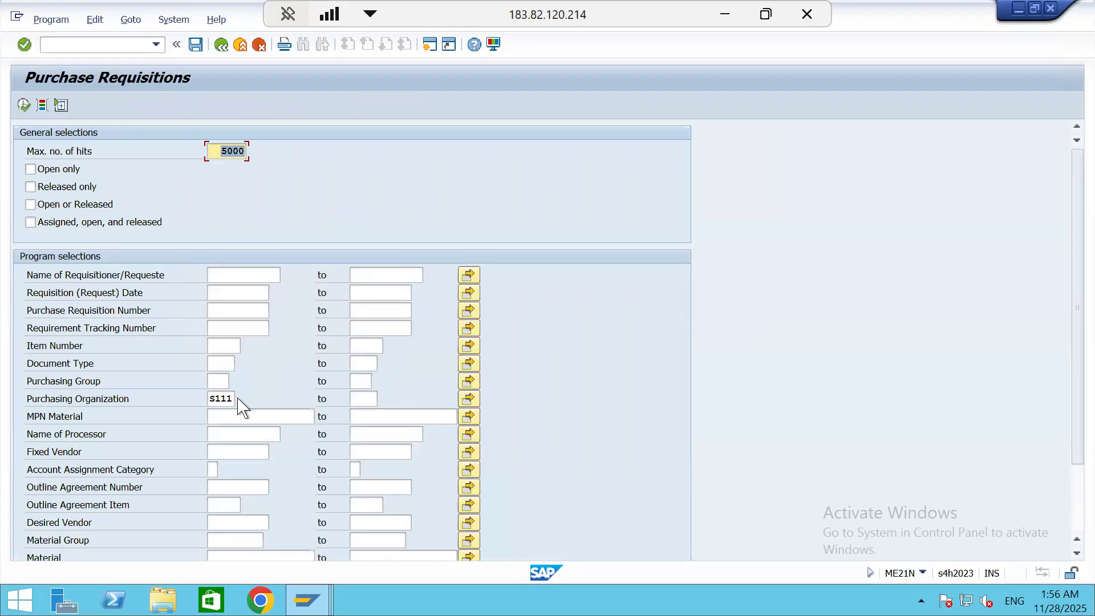
pyautogui.click(25, 106)
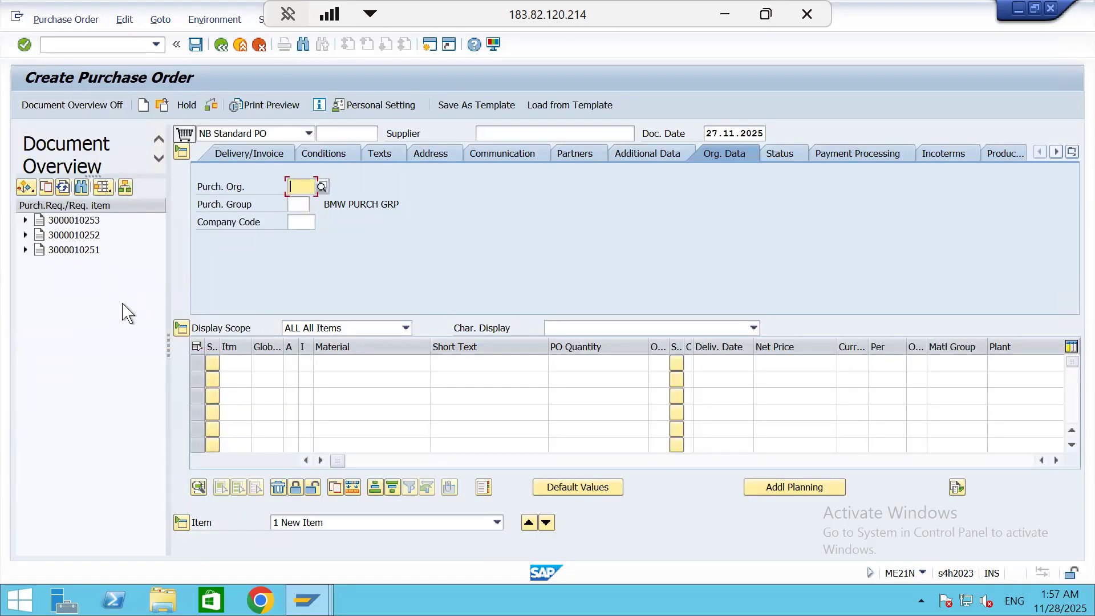
# Adopt the second requisition in the document overview into the purchase order and save the order
pyautogui.click(57, 240)
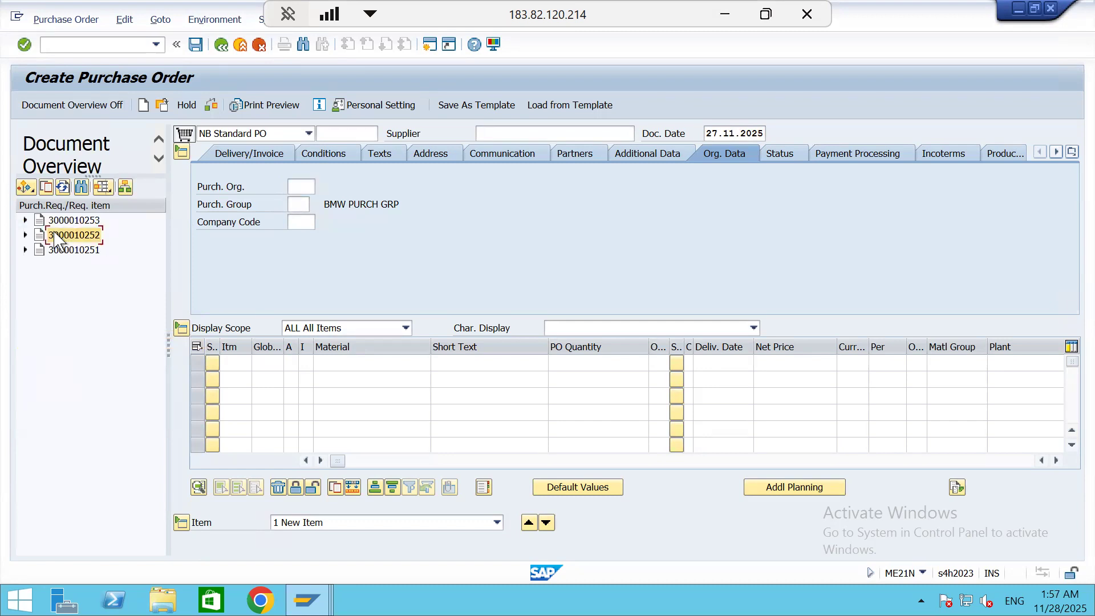
pyautogui.click(46, 189)
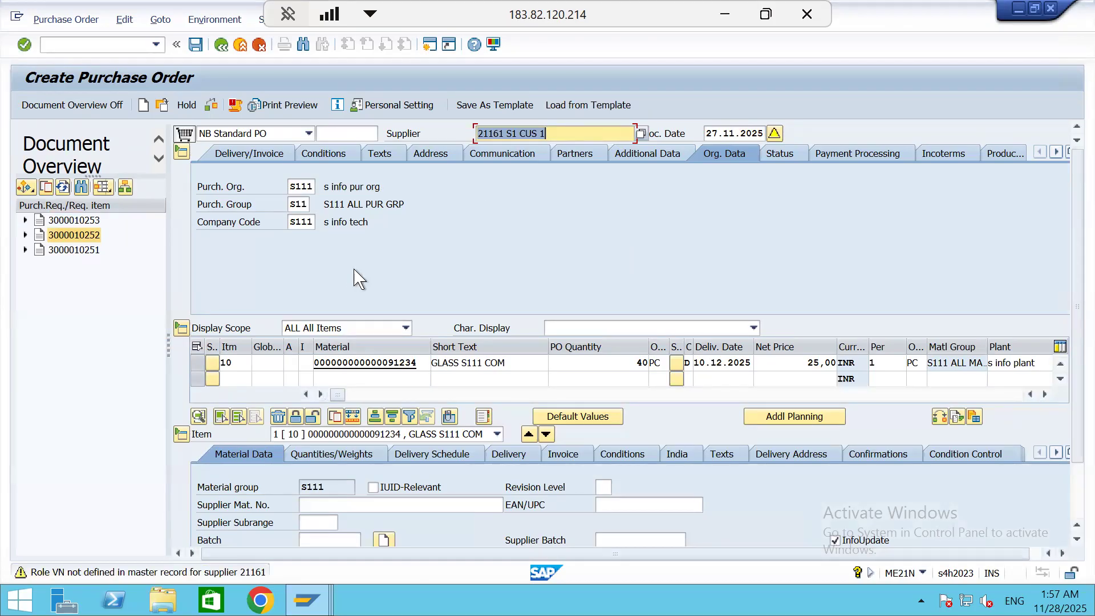
pyautogui.click(194, 49)
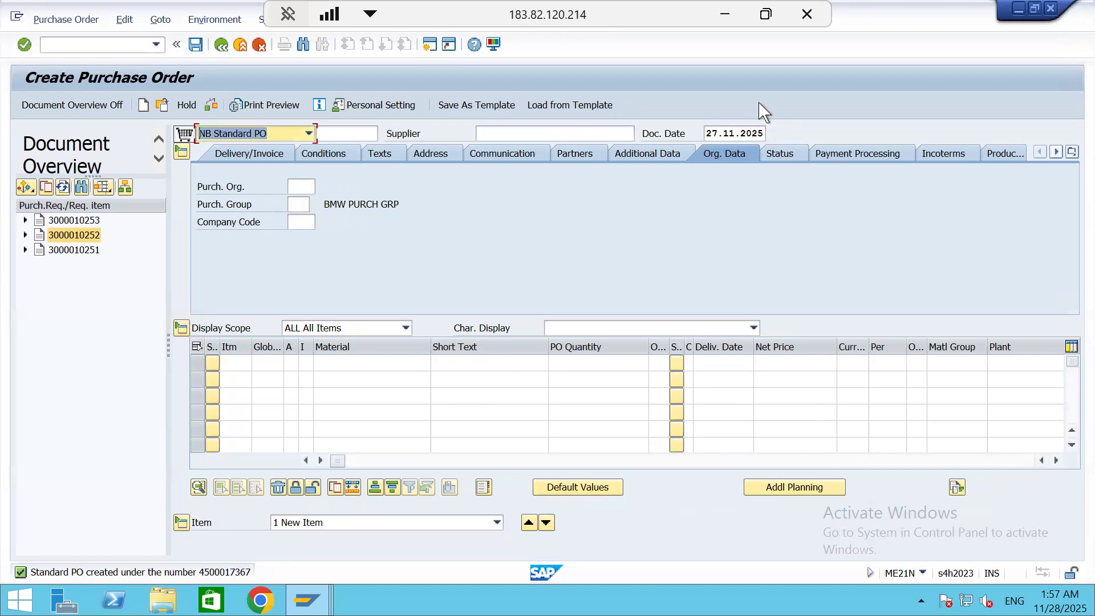
# Switch to the Excel notes and review the goods receipt and stock check transactions on the CH5(OPO) and CH4(P2P) sheets
pyautogui.click(730, 23)
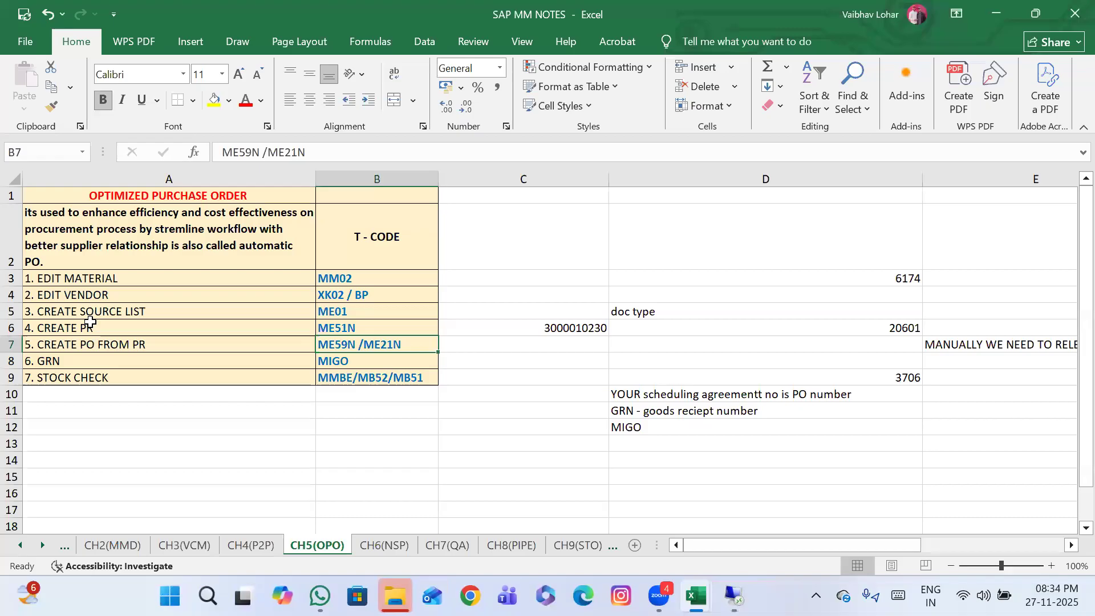
pyautogui.click(361, 366)
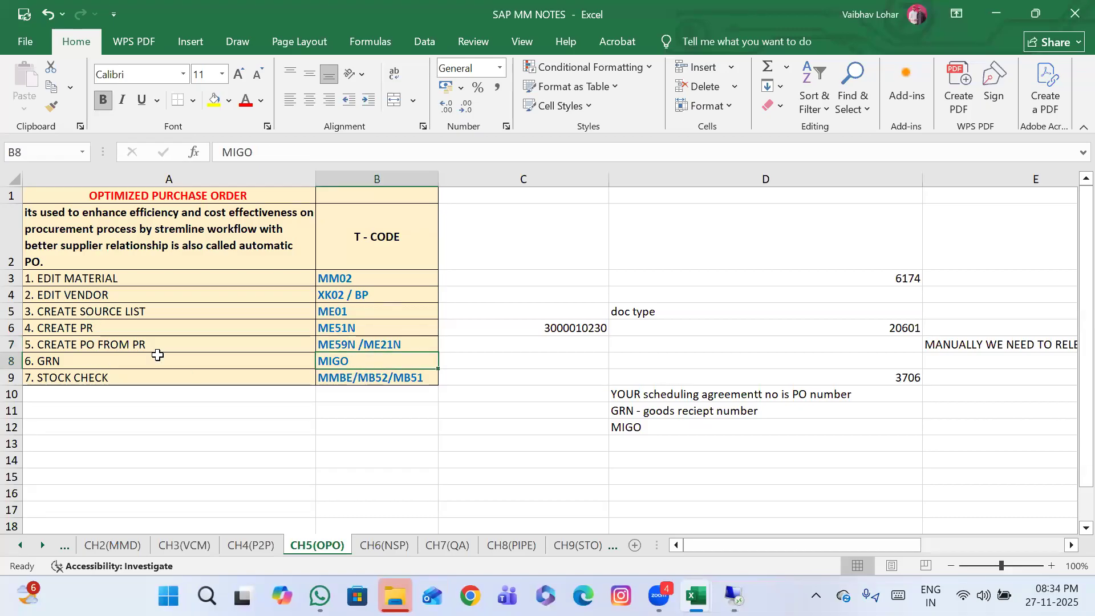
pyautogui.click(364, 380)
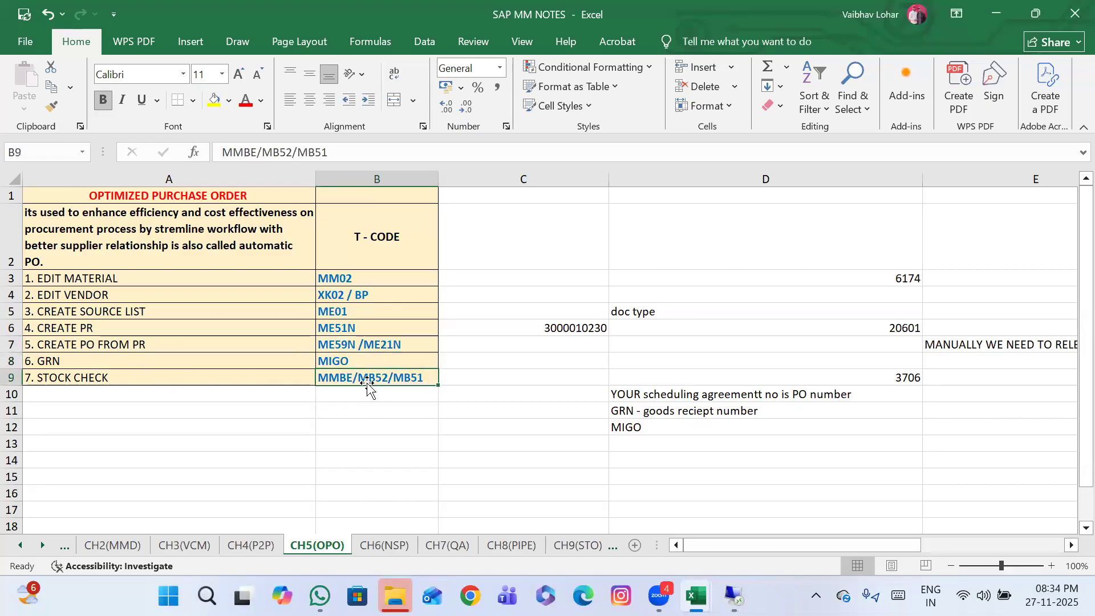
pyautogui.click(249, 545)
pyautogui.scroll(-10, 576, 412)
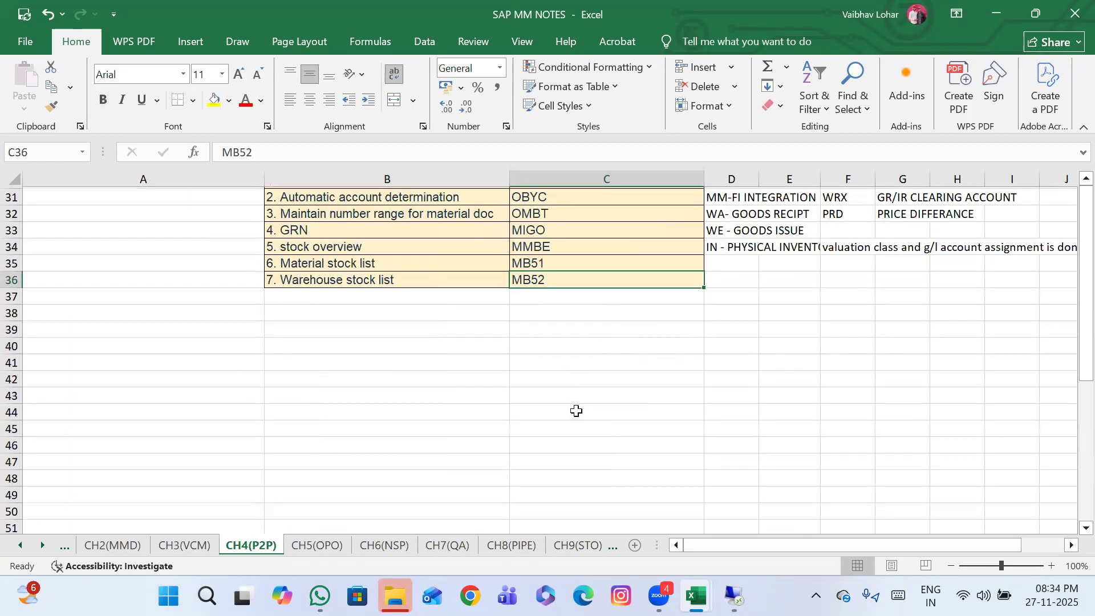
pyautogui.scroll(1, 576, 410)
pyautogui.click(549, 282)
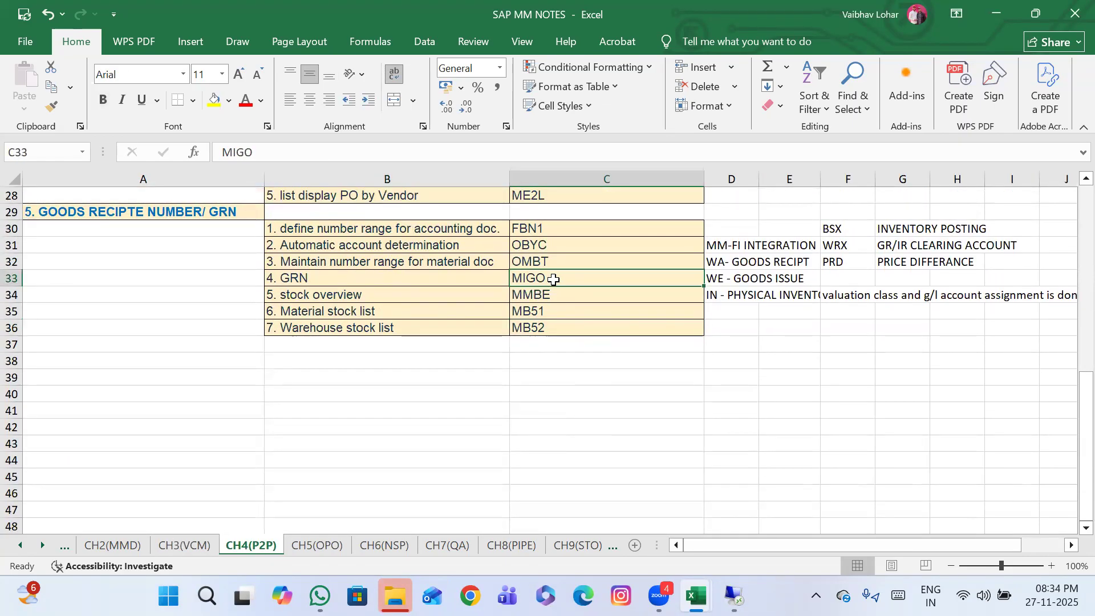
pyautogui.click(542, 297)
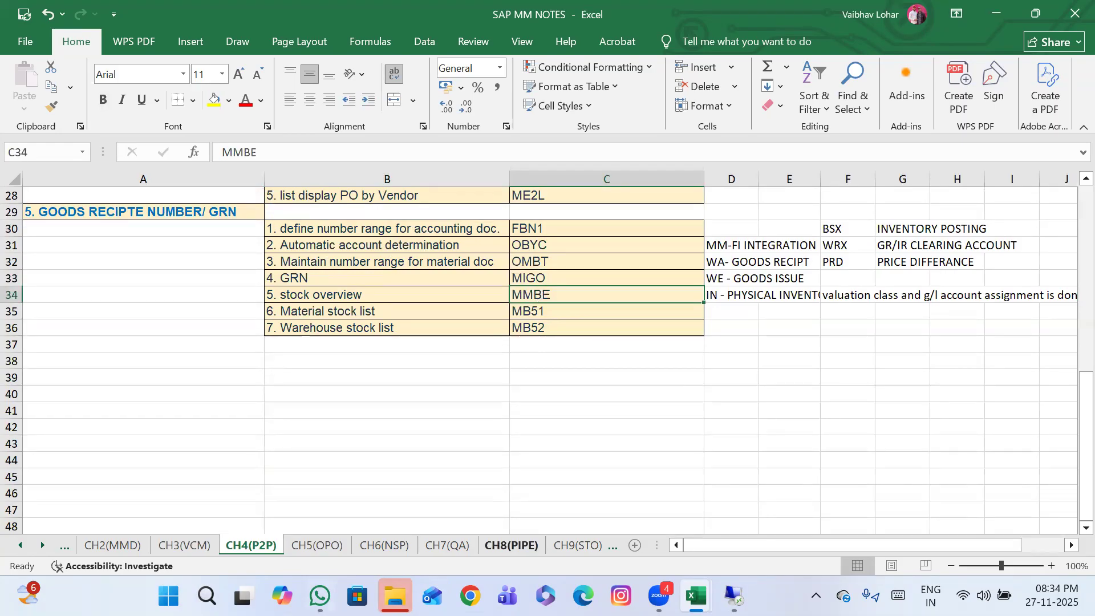
pyautogui.click(317, 545)
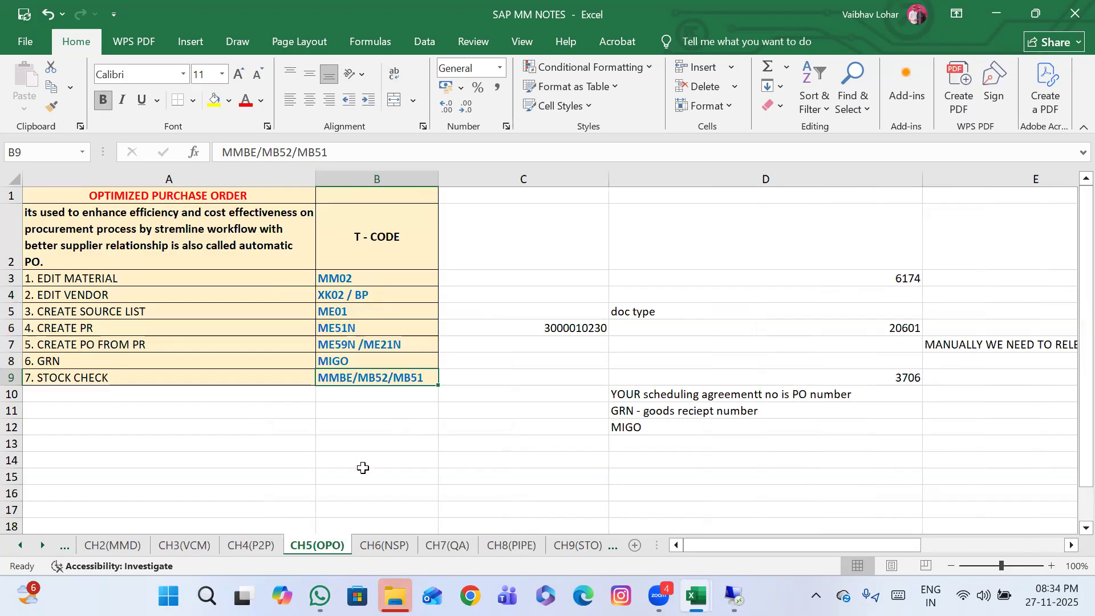
# Review the non-stock procurement process on the CH6(NSP) sheet, focusing on assigning the material type to the valuation area
pyautogui.click(394, 545)
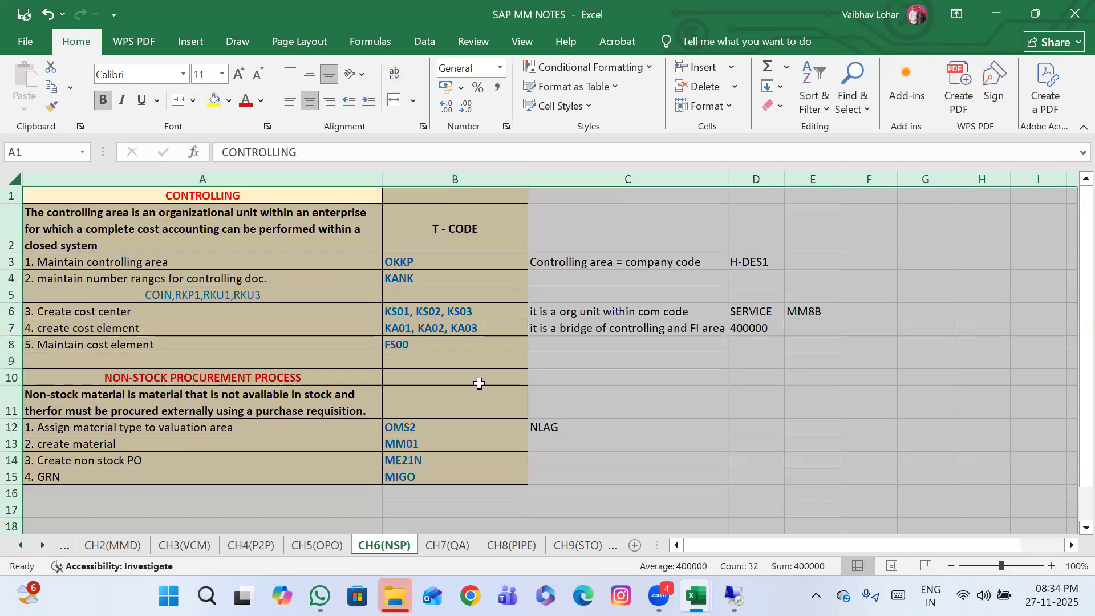
pyautogui.click(479, 381)
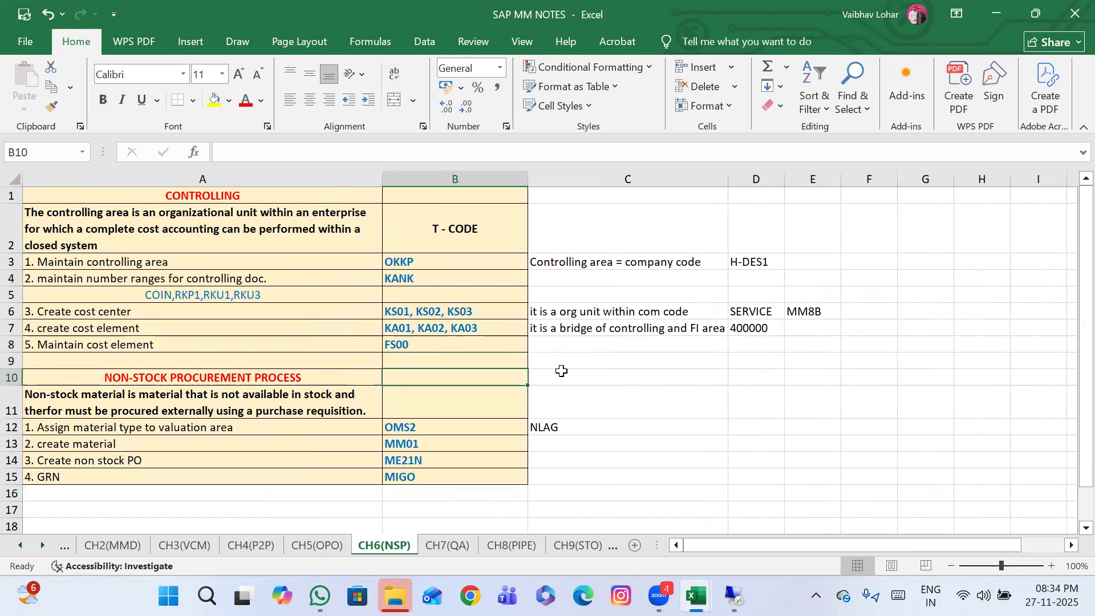
pyautogui.click(240, 379)
pyautogui.scroll(-1, 573, 397)
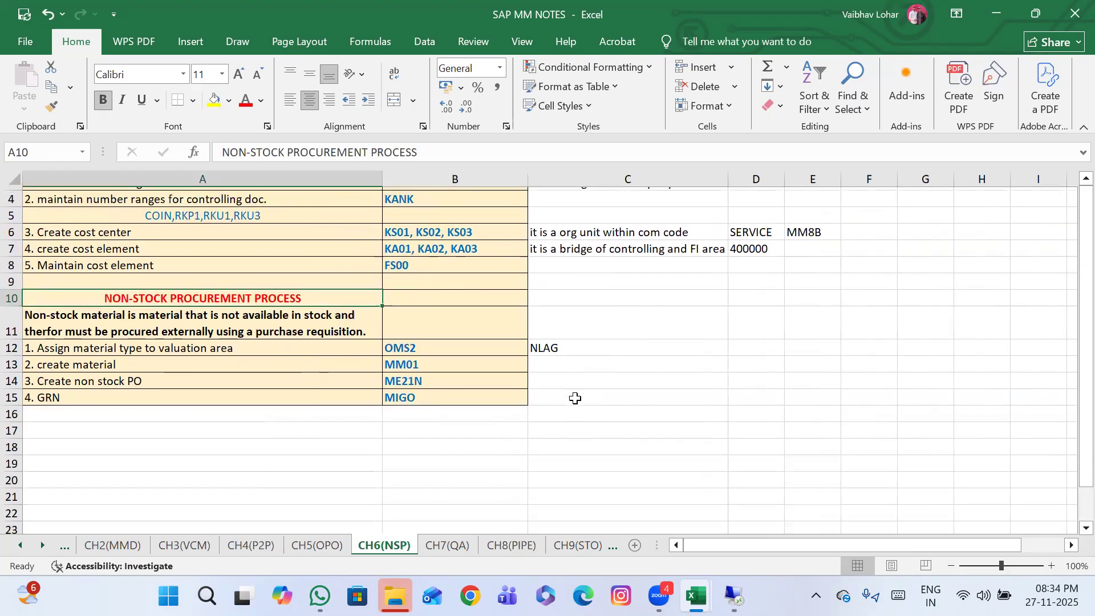
pyautogui.scroll(1, 571, 396)
pyautogui.scroll(1, 458, 292)
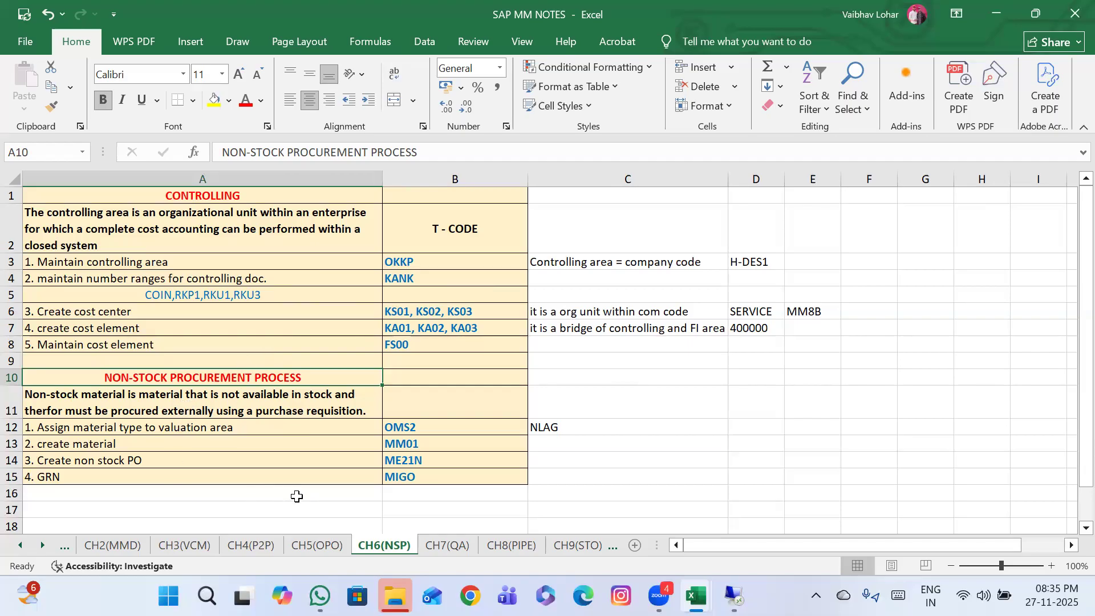
pyautogui.click(182, 431)
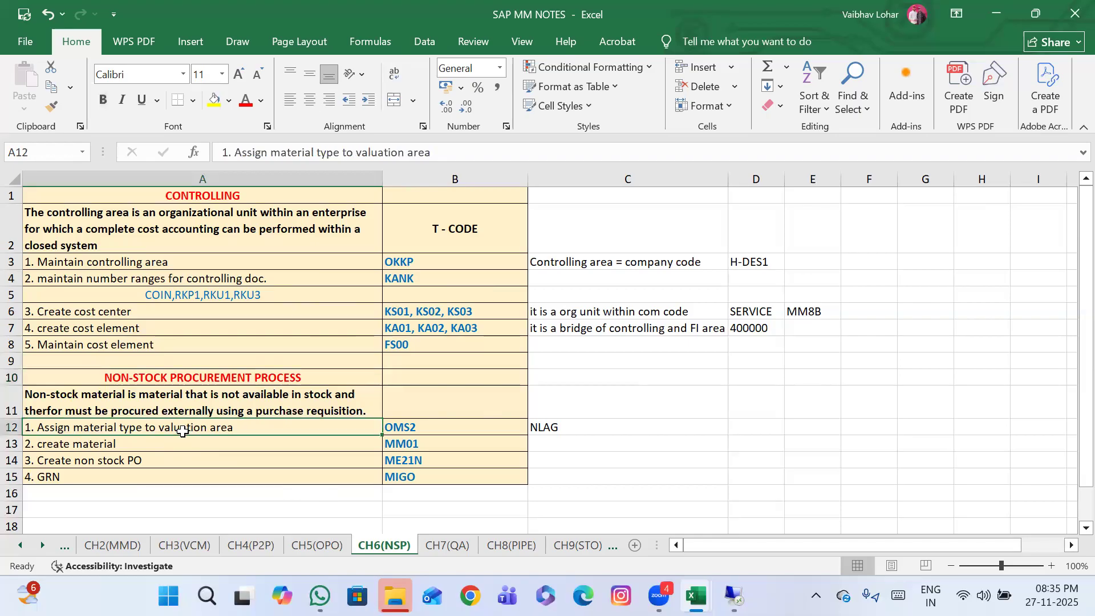
pyautogui.click(572, 430)
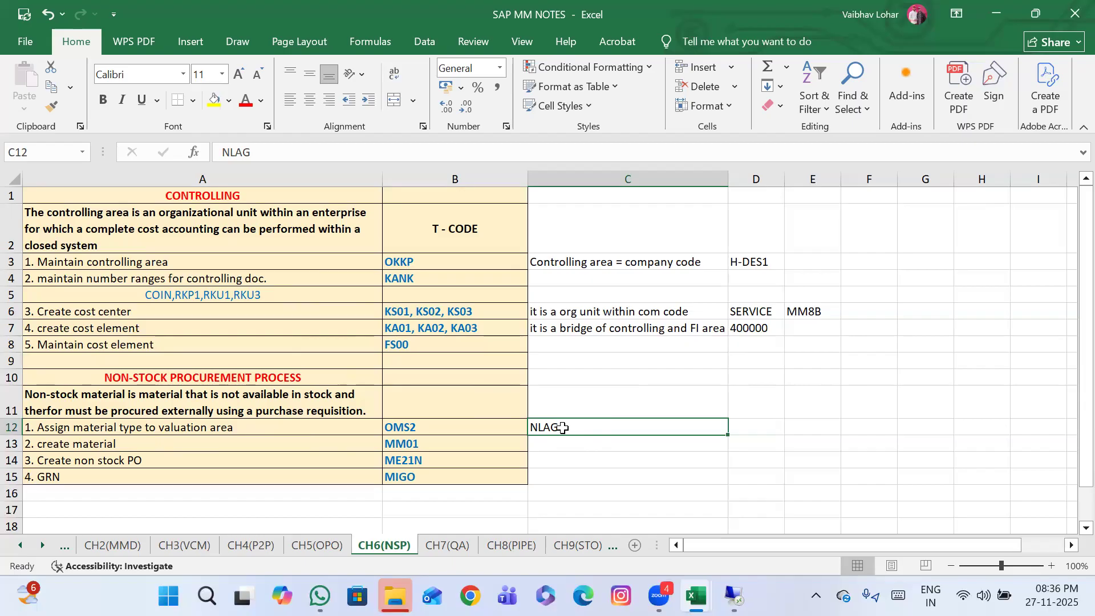
pyautogui.click(438, 429)
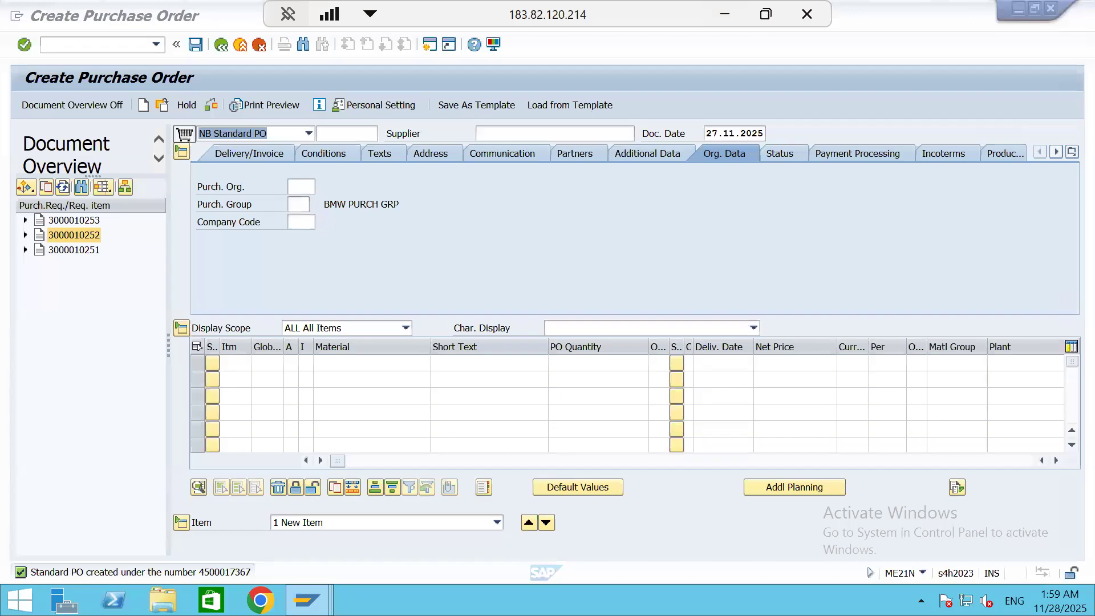
# Switch to the SAP session and run transaction OMS2 to open the material types overview
pyautogui.click(113, 46)
pyautogui.write('/NOMS2')
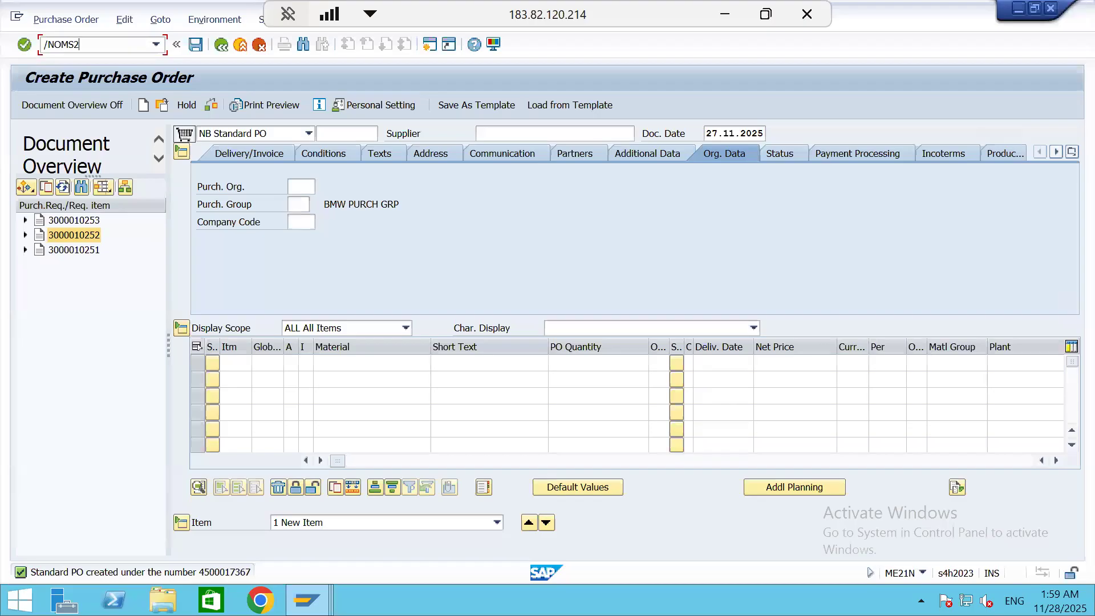
pyautogui.press('Return')
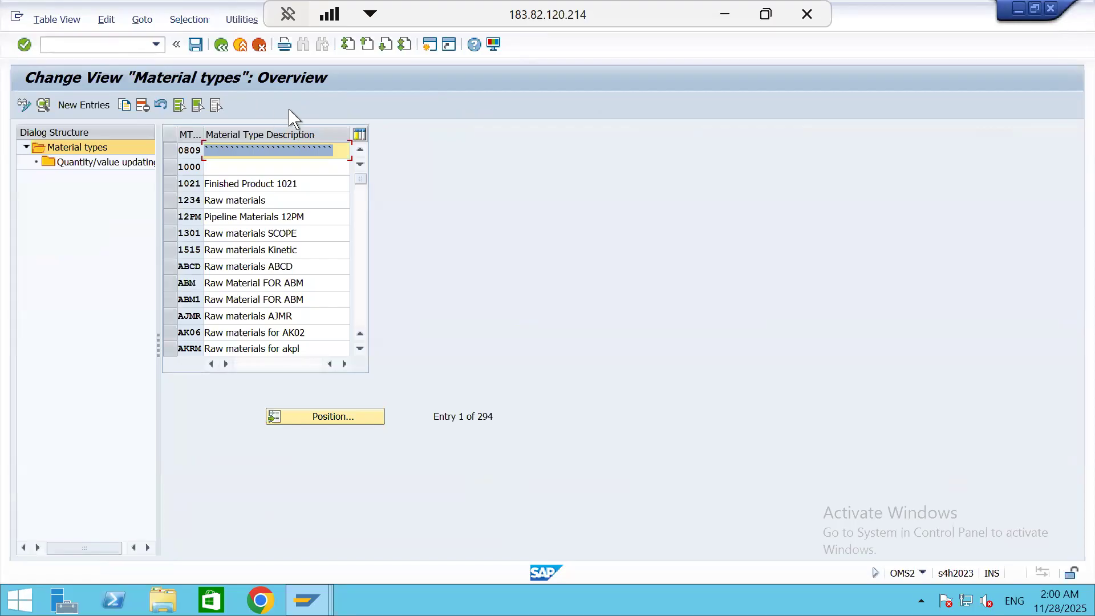
# Try to position the material types list at OMS2
pyautogui.click(326, 424)
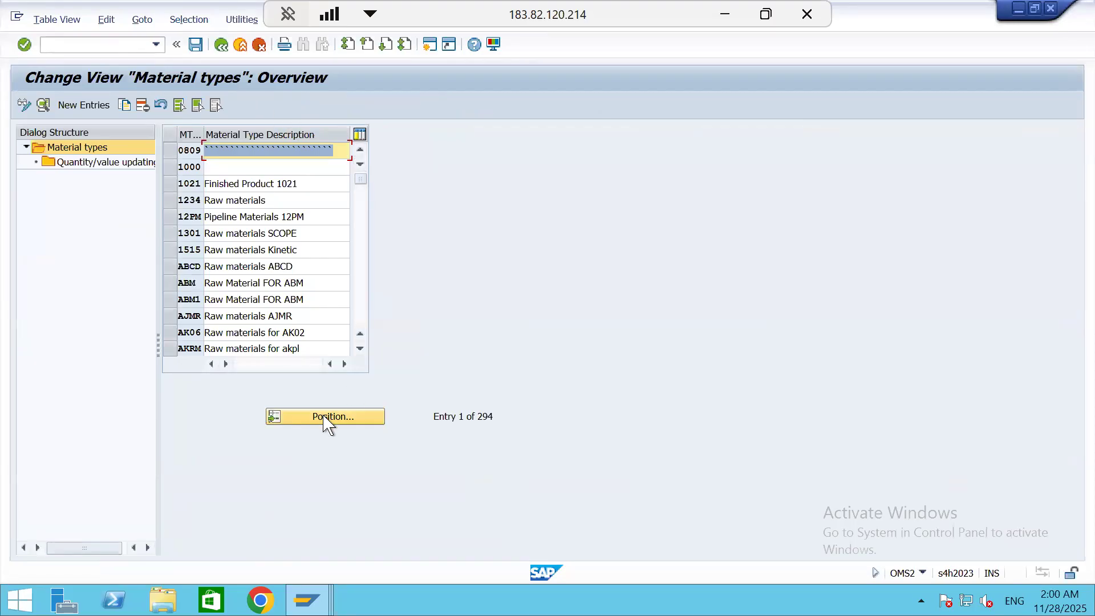
pyautogui.write('OMS2')
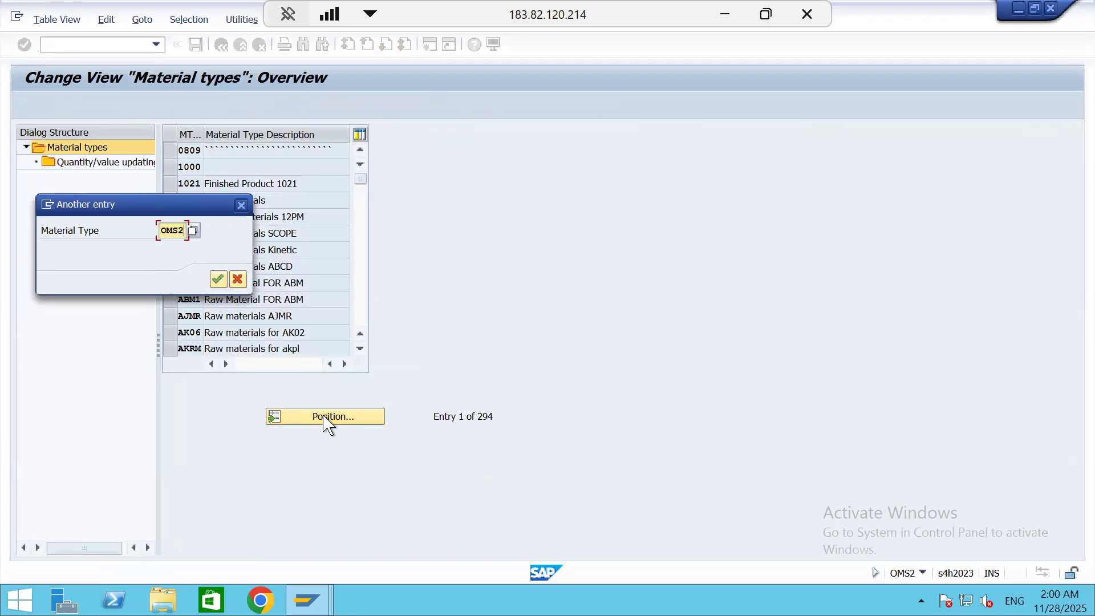
pyautogui.press('Return')
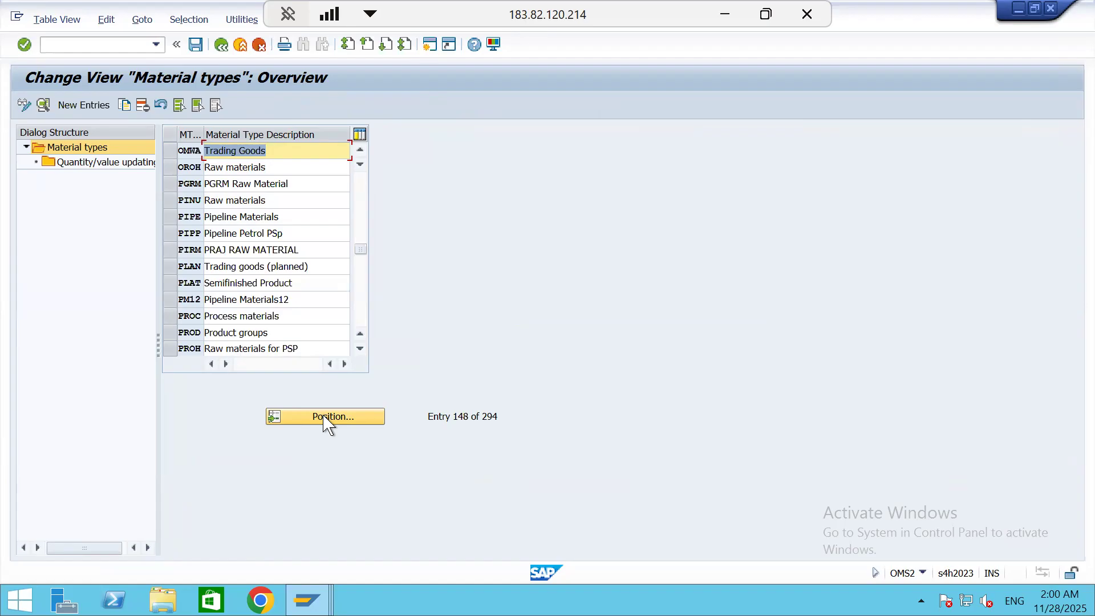
# Position the material types list at NLAG, select Non-Stock Material and open its quantity/value updating settings
pyautogui.click(323, 416)
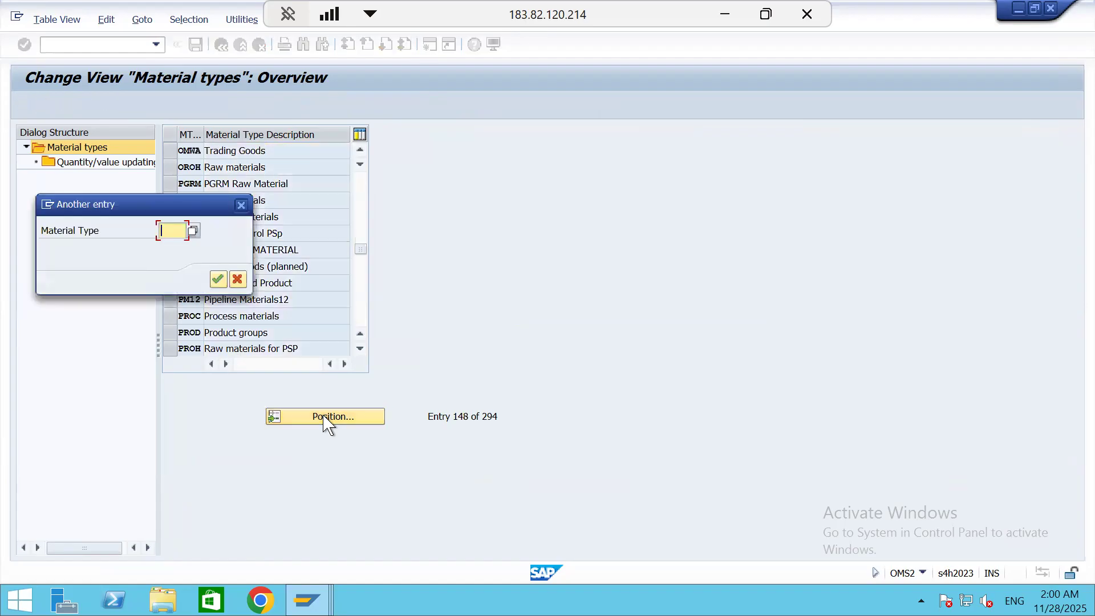
pyautogui.write('NLAG')
pyautogui.press('Return')
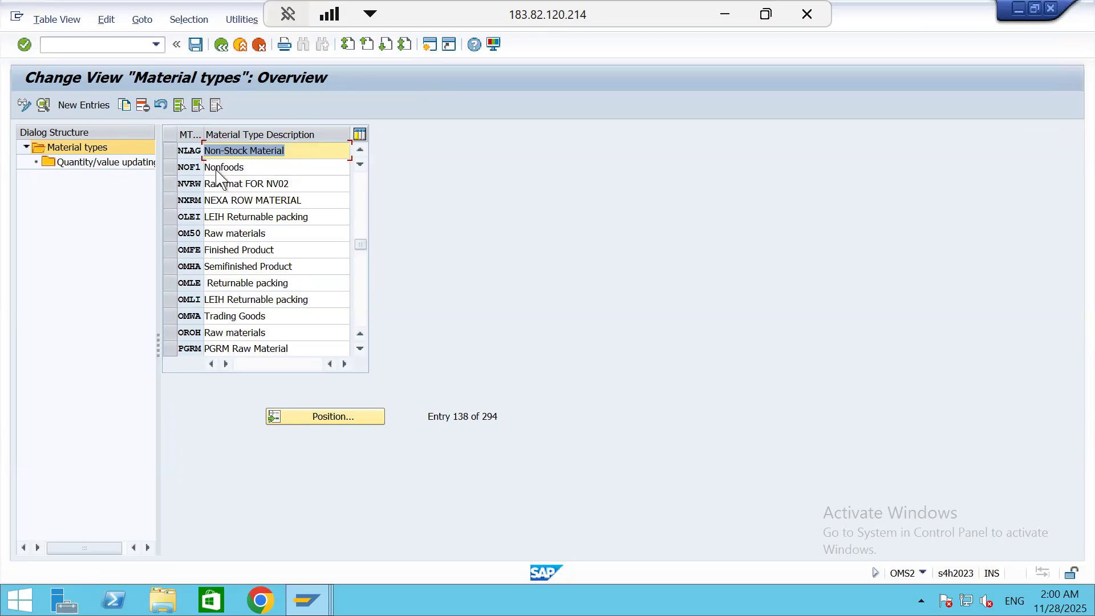
pyautogui.click(171, 151)
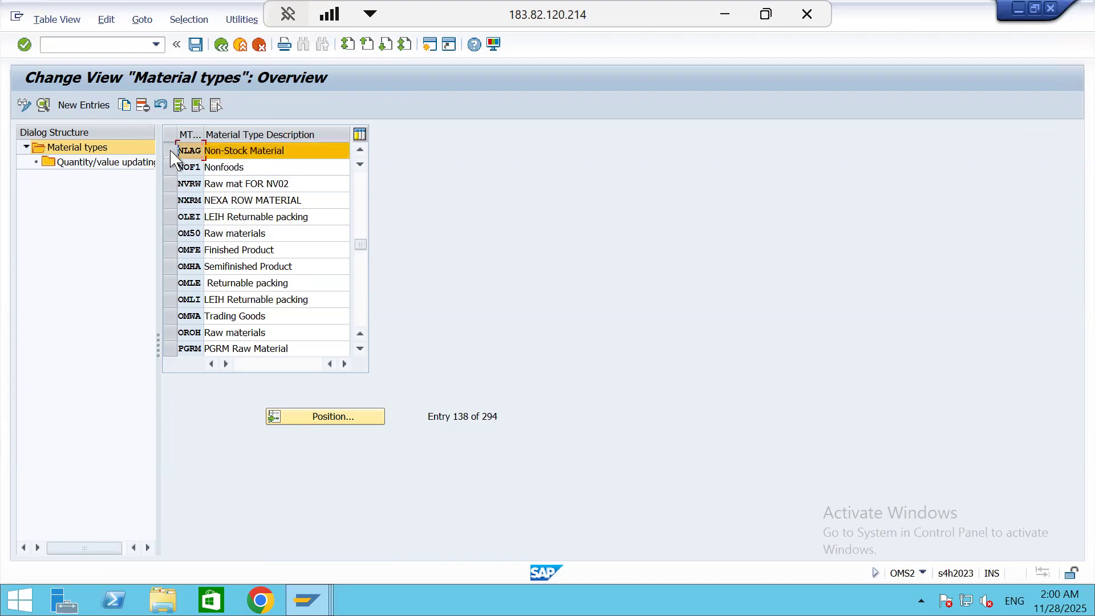
pyautogui.doubleClick(110, 164)
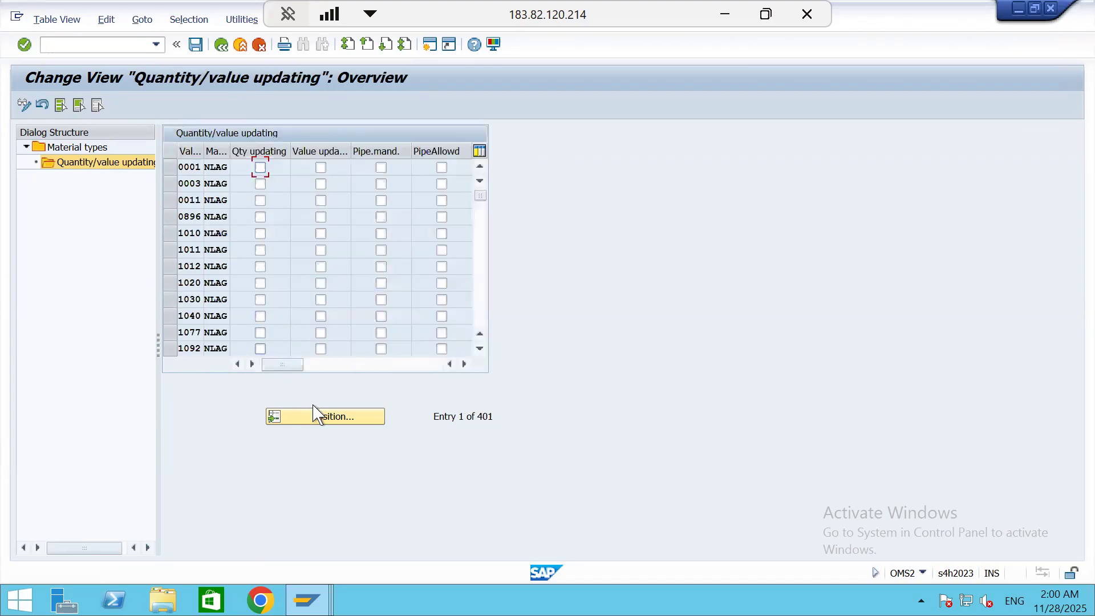
# Position the quantity/value updating list at valuation area S111
pyautogui.click(326, 422)
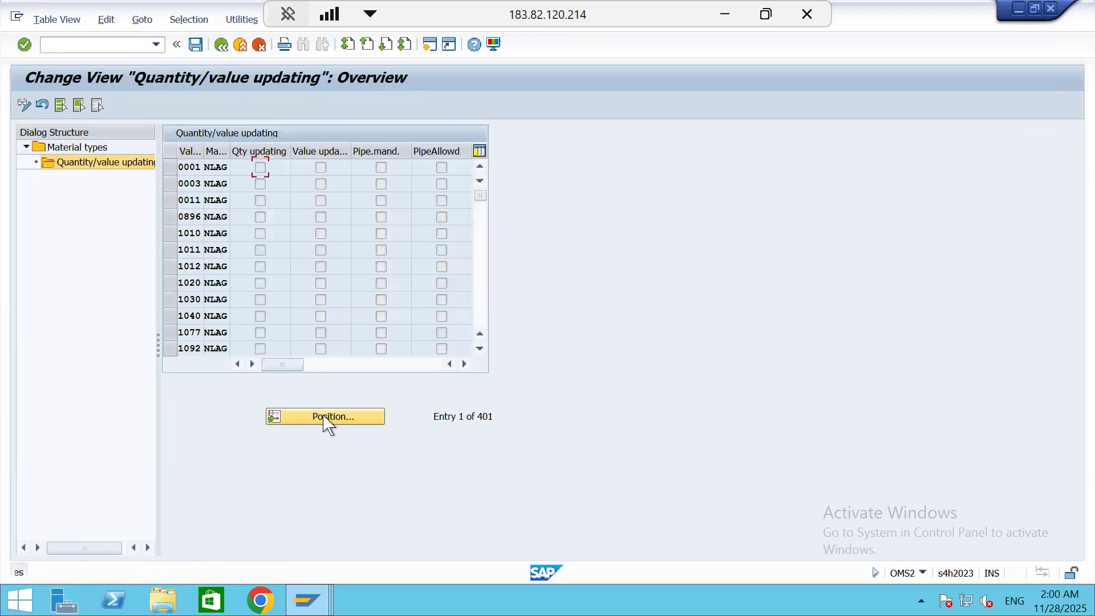
pyautogui.click(327, 422)
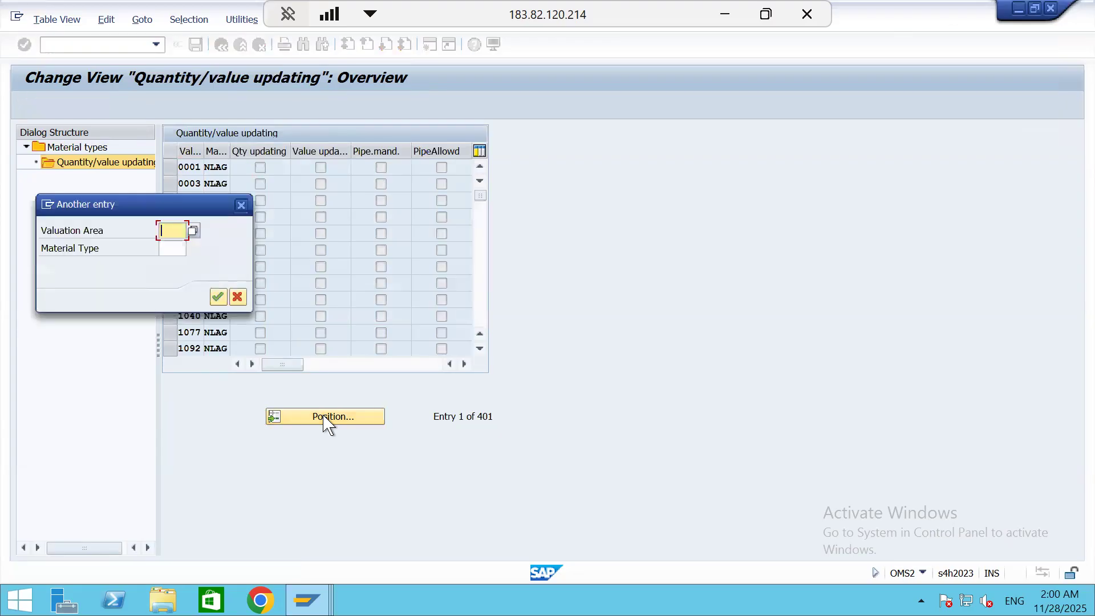
pyautogui.write('S111')
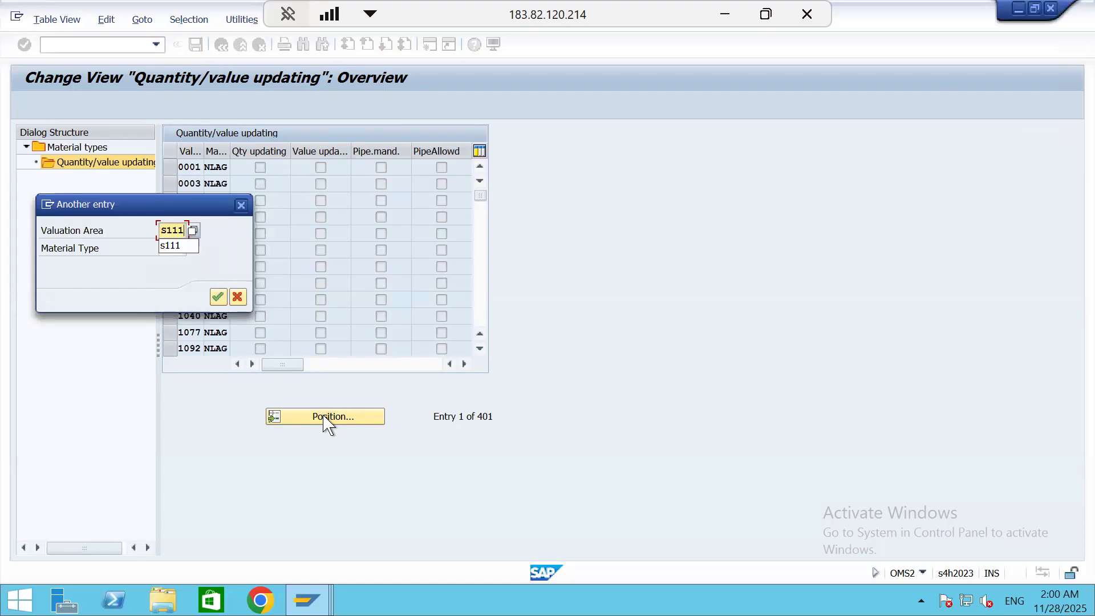
pyautogui.press('Return')
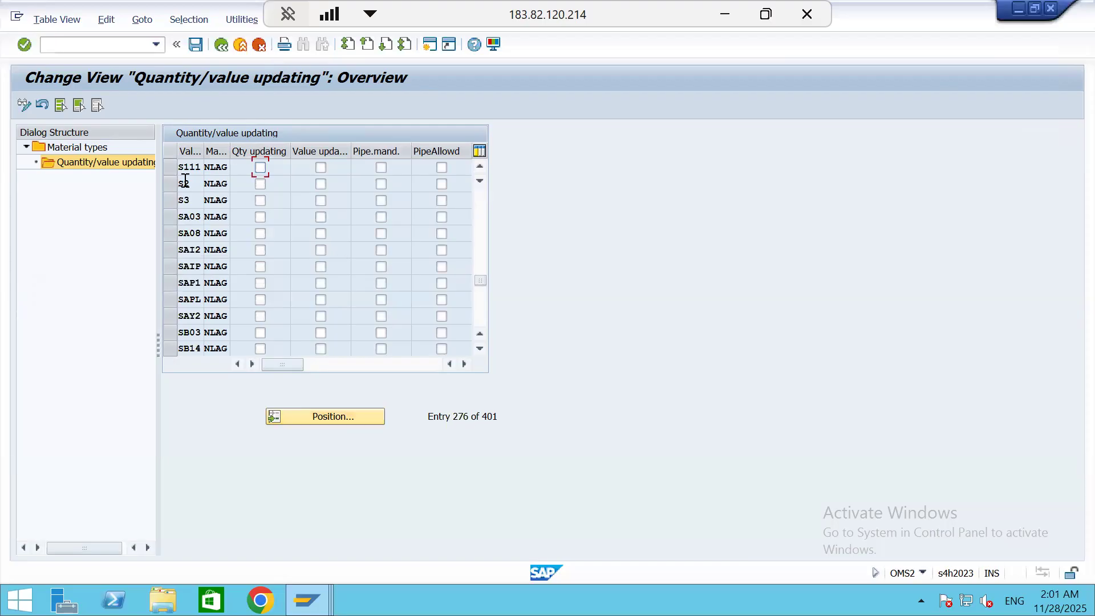
# Enable quantity updating and value updating for NLAG in valuation area S111 and save the settings
pyautogui.click(261, 167)
pyautogui.click(322, 166)
pyautogui.click(197, 46)
pyautogui.click(237, 282)
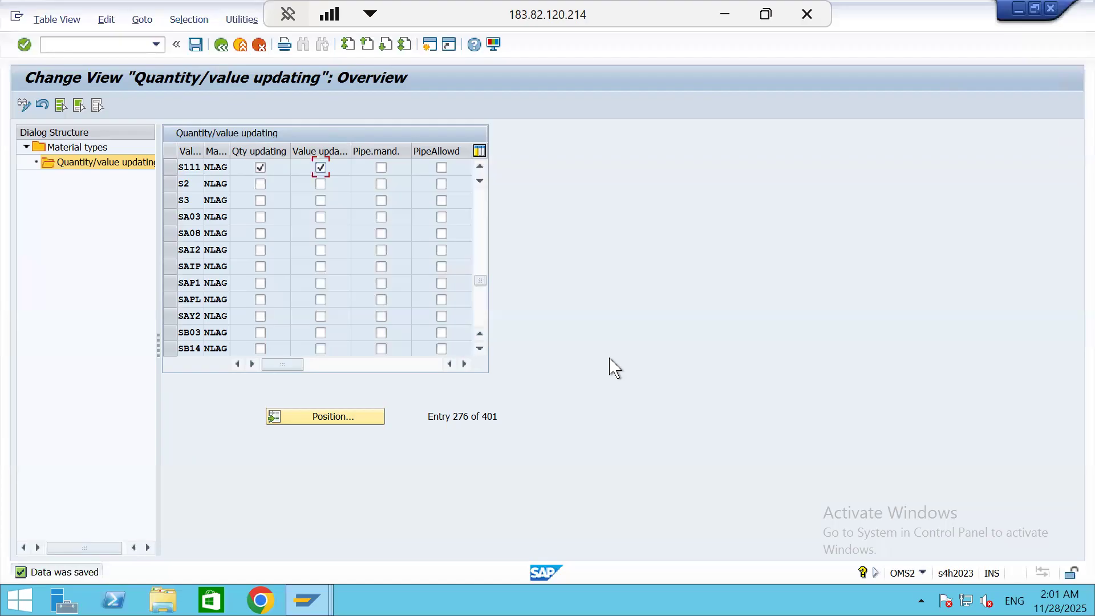
# Check the create material entry in the Excel notes, switch back to the SAP session and run transaction MM01
pyautogui.click(747, 22)
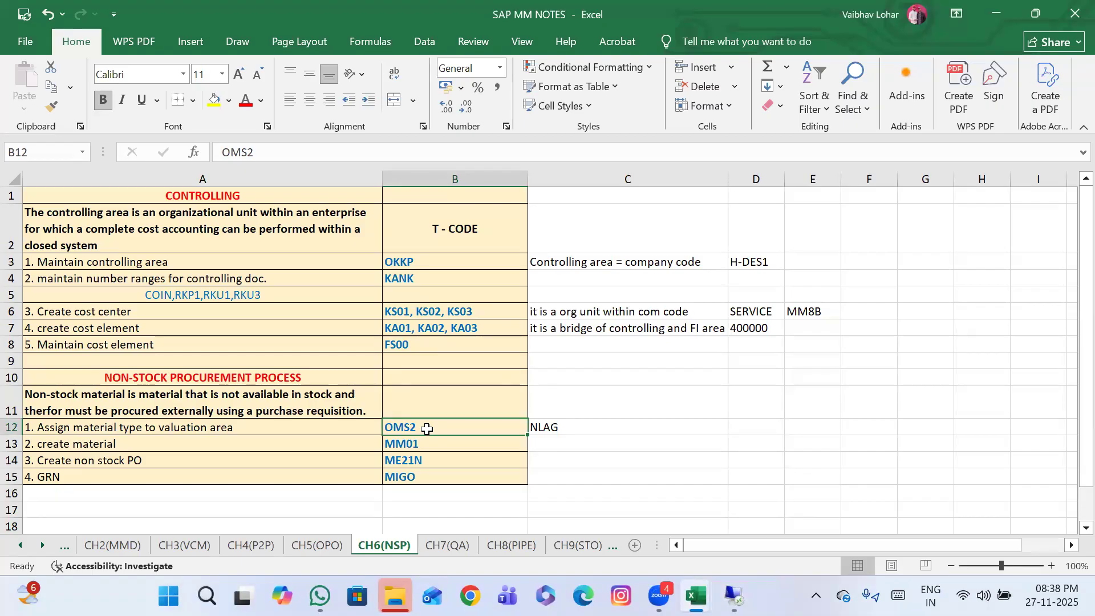
pyautogui.click(261, 443)
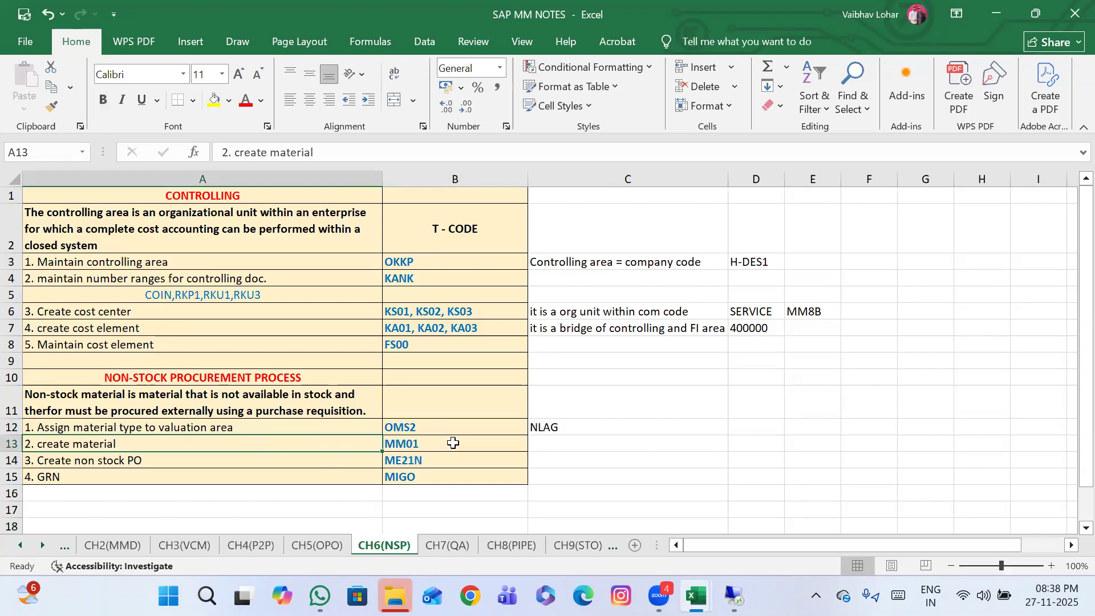
pyautogui.moveTo(732, 596)
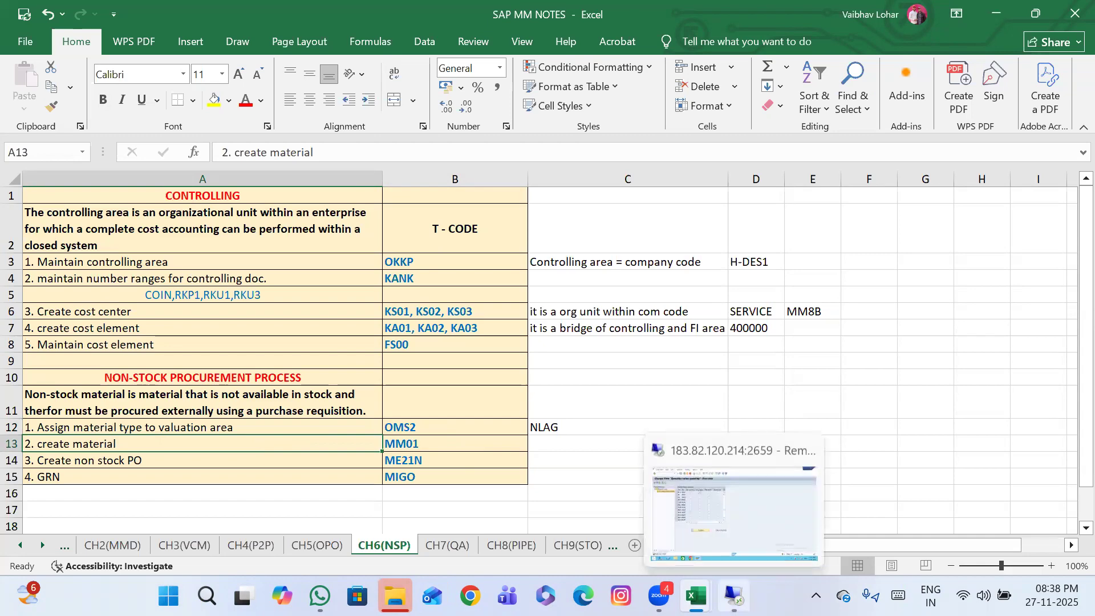
pyautogui.click(769, 499)
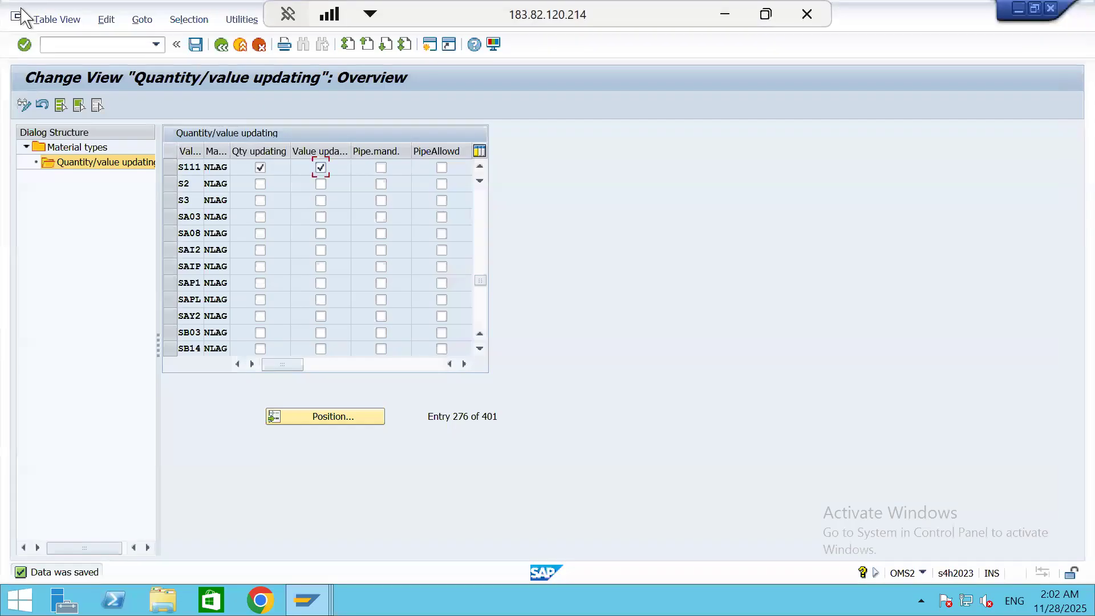
pyautogui.write('/NMM01')
pyautogui.press('Return')
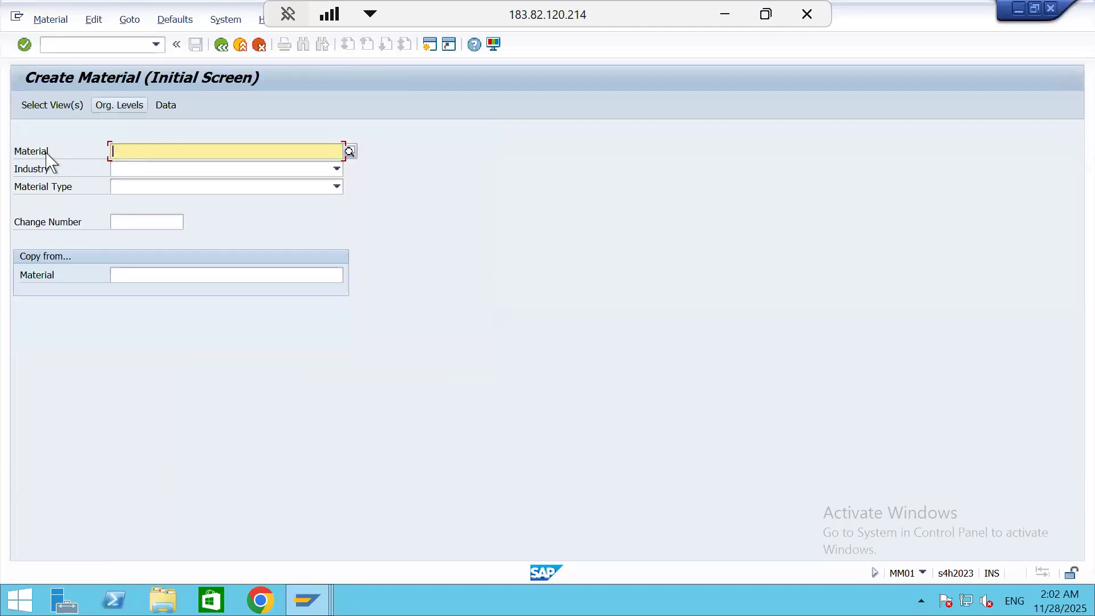
# Set the new material's industry to M Mechanical engineering and its material type to NLAG Non-Stock Material
pyautogui.click(144, 170)
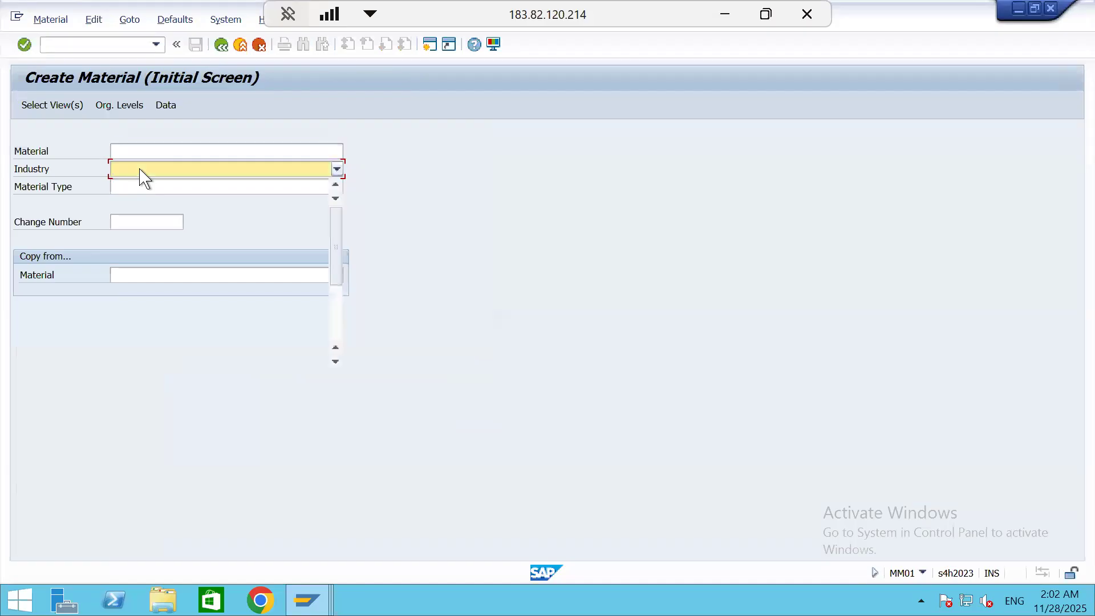
pyautogui.press('m')
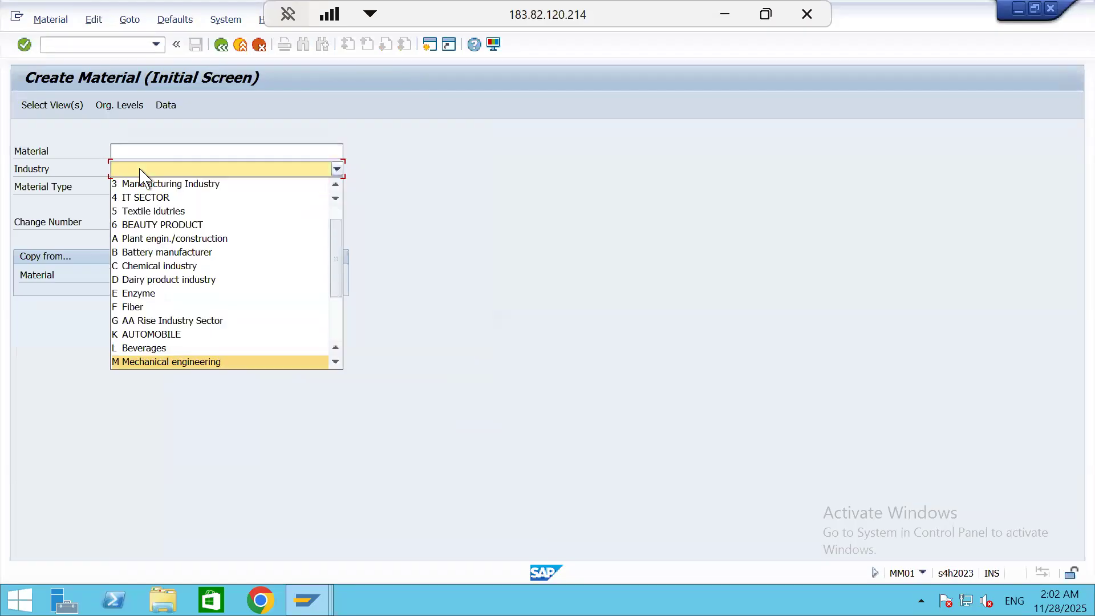
pyautogui.press('Return')
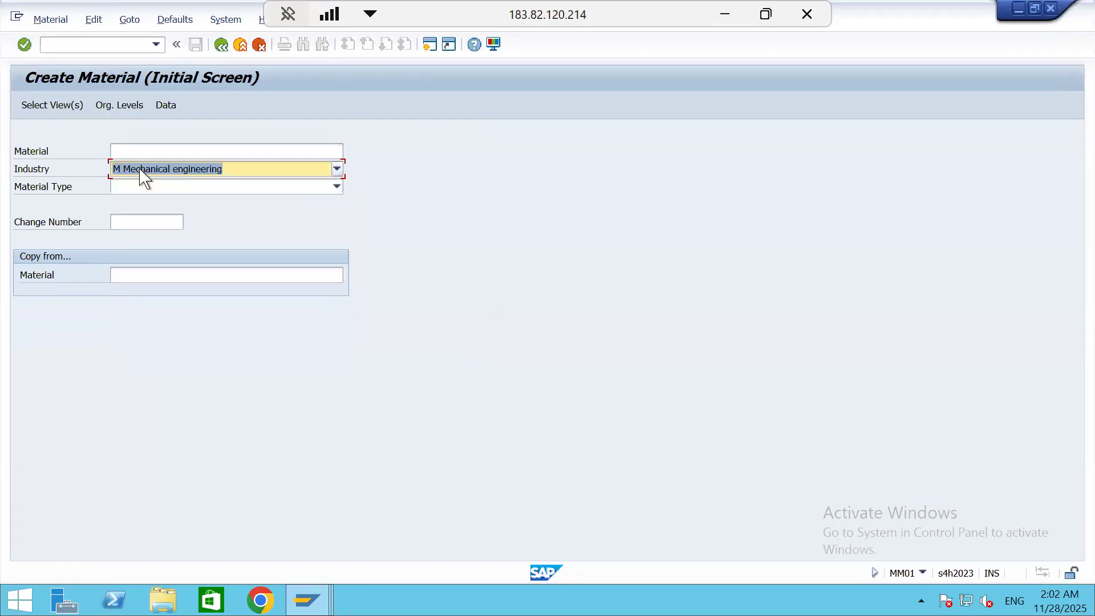
pyautogui.click(204, 189)
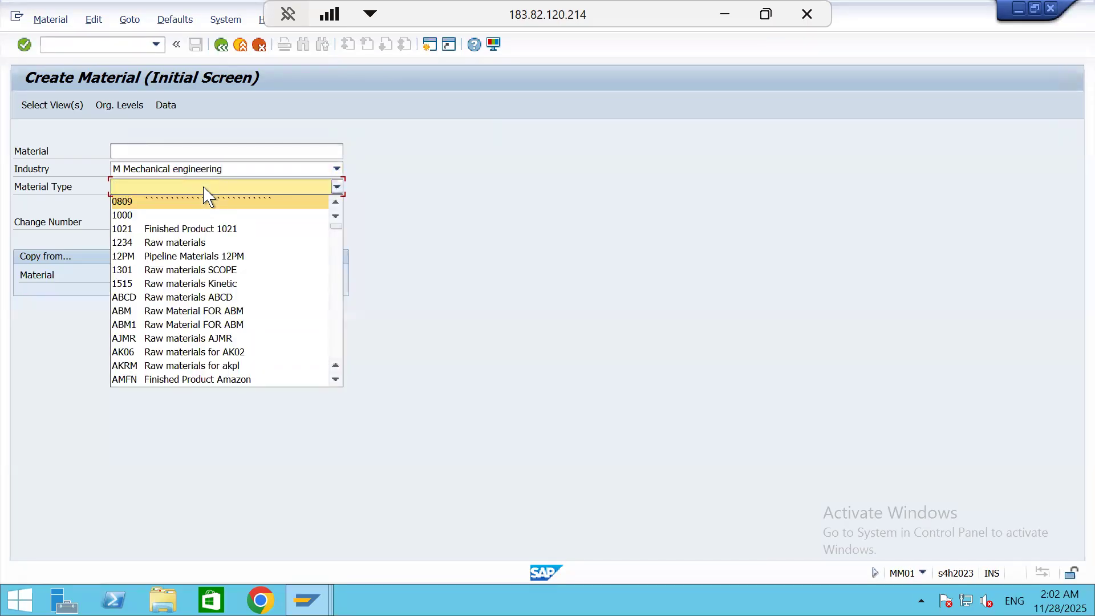
pyautogui.press('n')
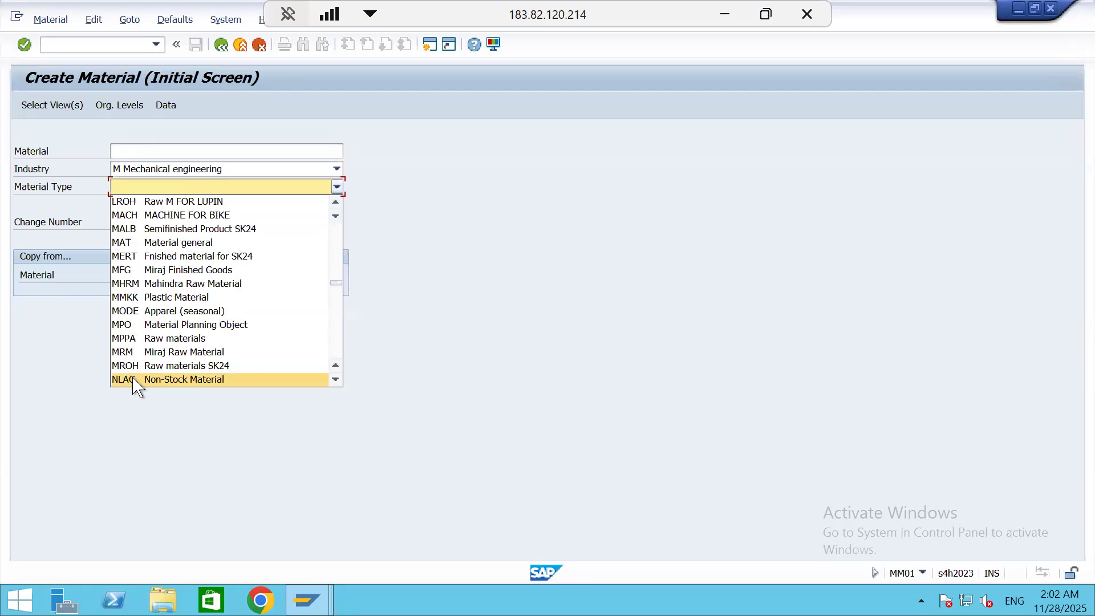
pyautogui.click(190, 380)
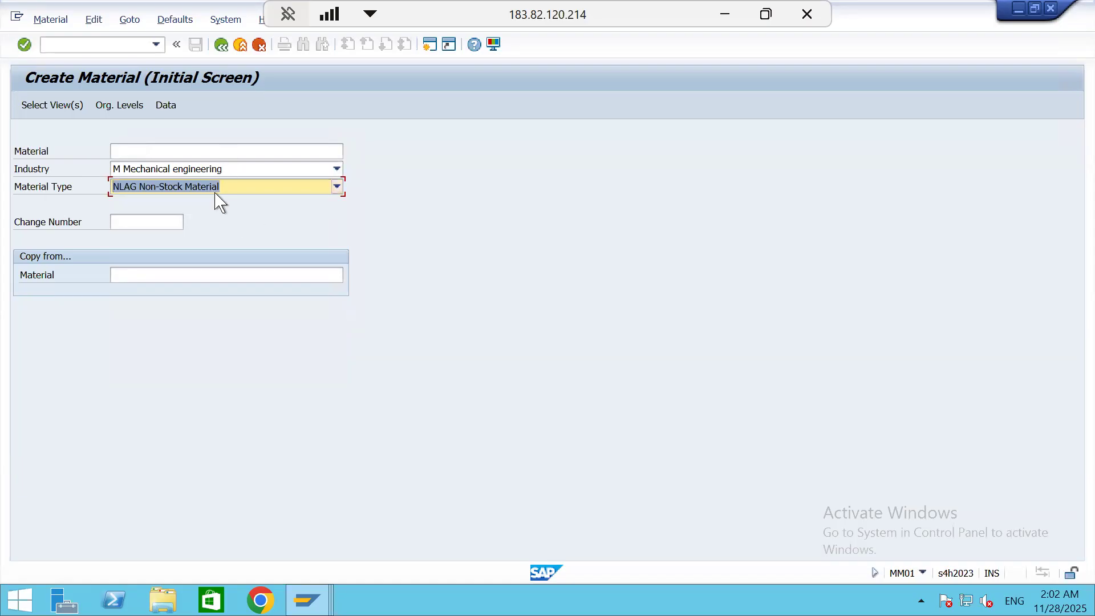
# Enter plant S111 as the organizational level and proceed to the material's basic data
pyautogui.press('Return')
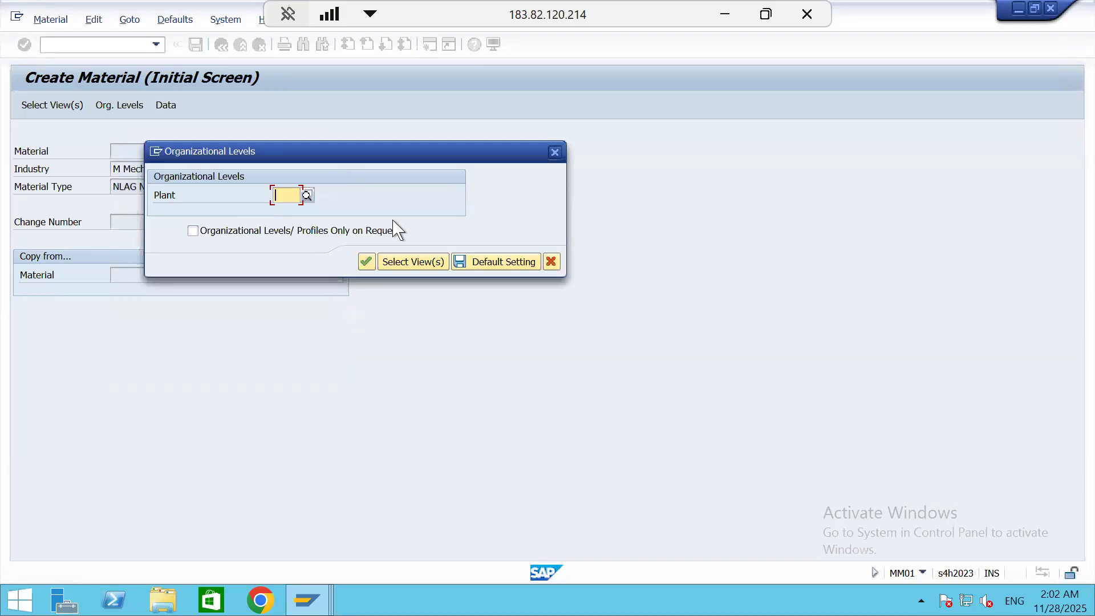
pyautogui.write('S111')
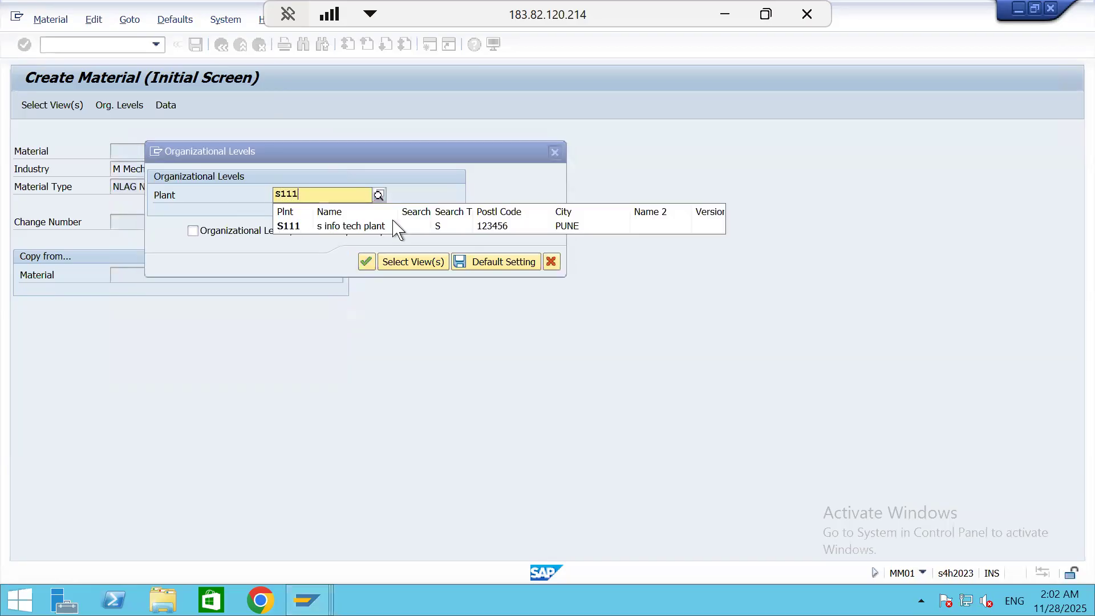
pyautogui.click(379, 226)
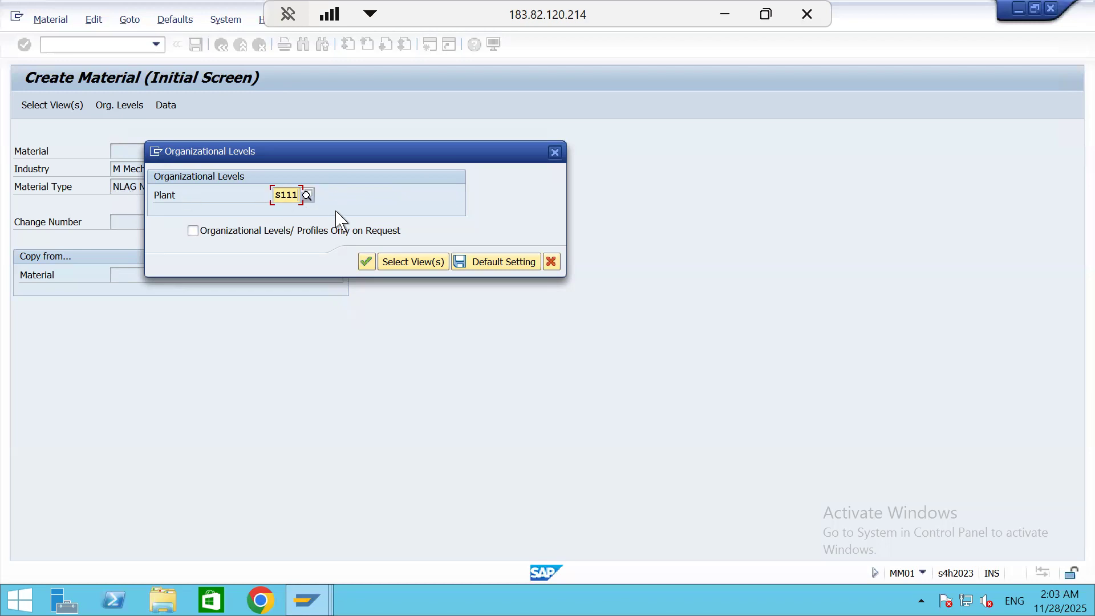
pyautogui.click(366, 261)
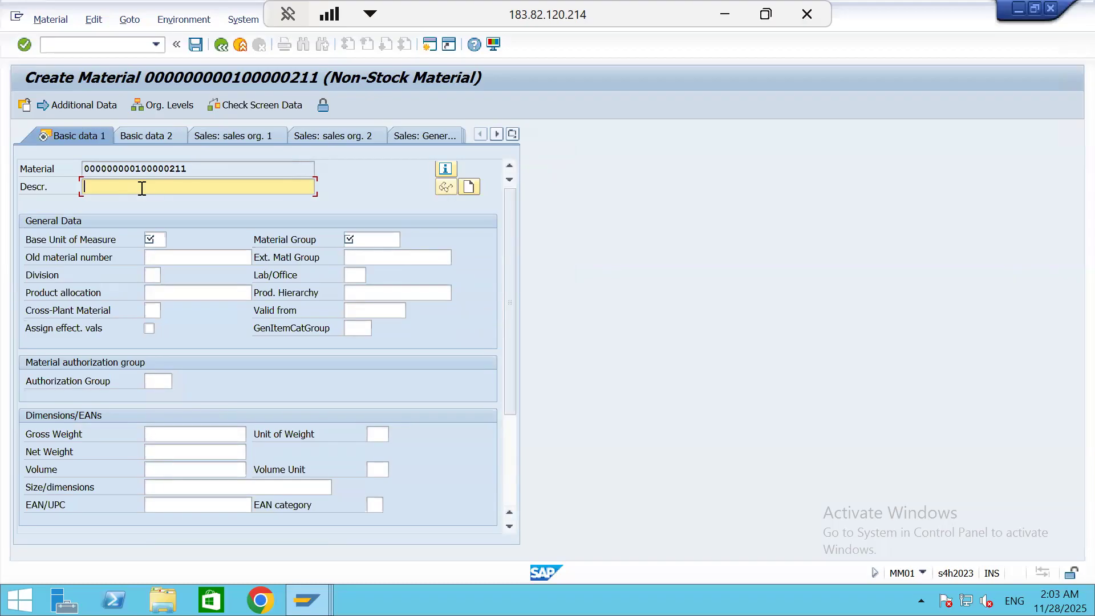
# Enter WATER S111 as the material description
pyautogui.write('SATWER')
pyautogui.press('BackSpace')
pyautogui.press('BackSpace')
pyautogui.press('BackSpace')
pyautogui.press('BackSpace')
pyautogui.press('BackSpace')
pyautogui.press('BackSpace')
pyautogui.write('WATER S111')
# Set the base unit of measure to L and the material group to S111
pyautogui.click(164, 233)
pyautogui.write('L')
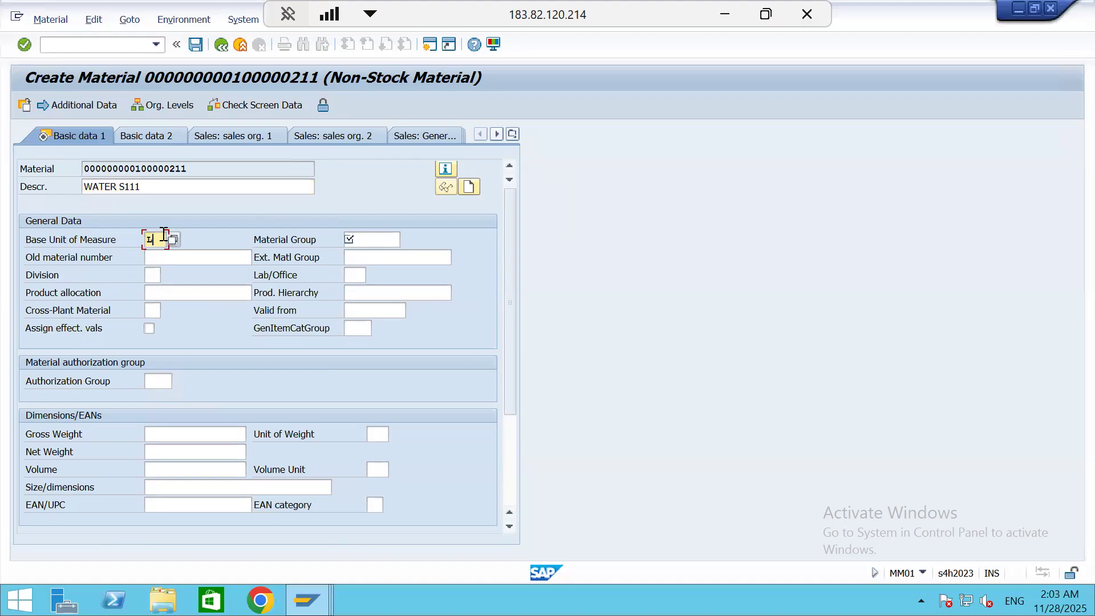
pyautogui.press('Tab')
pyautogui.write('S111')
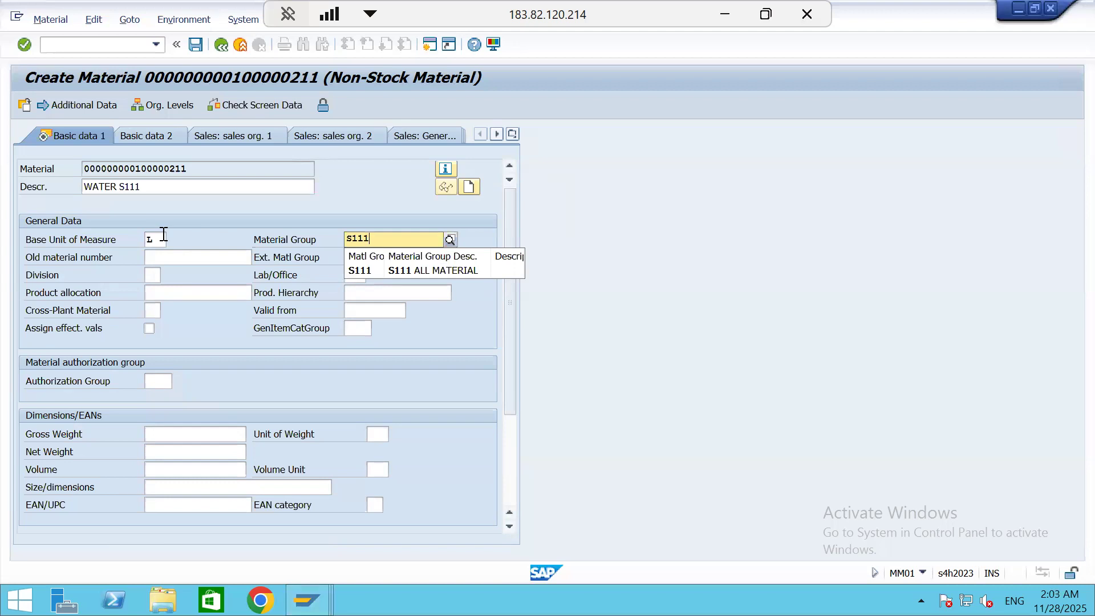
pyautogui.press('Down')
pyautogui.press('Return')
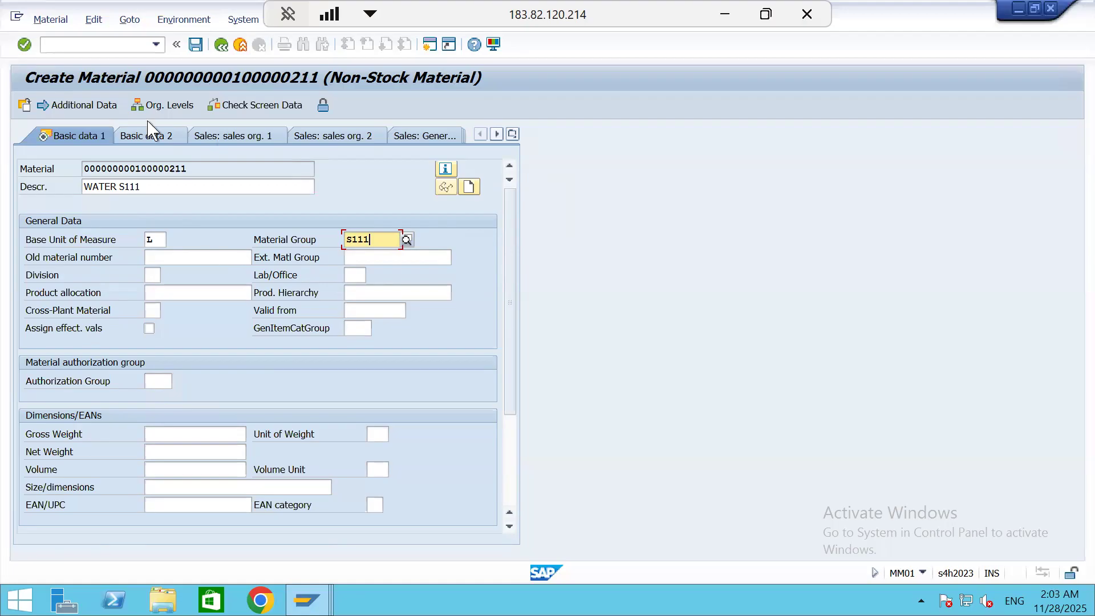
# Open the material's Purchasing view and set the purchasing group to S11
pyautogui.click(513, 134)
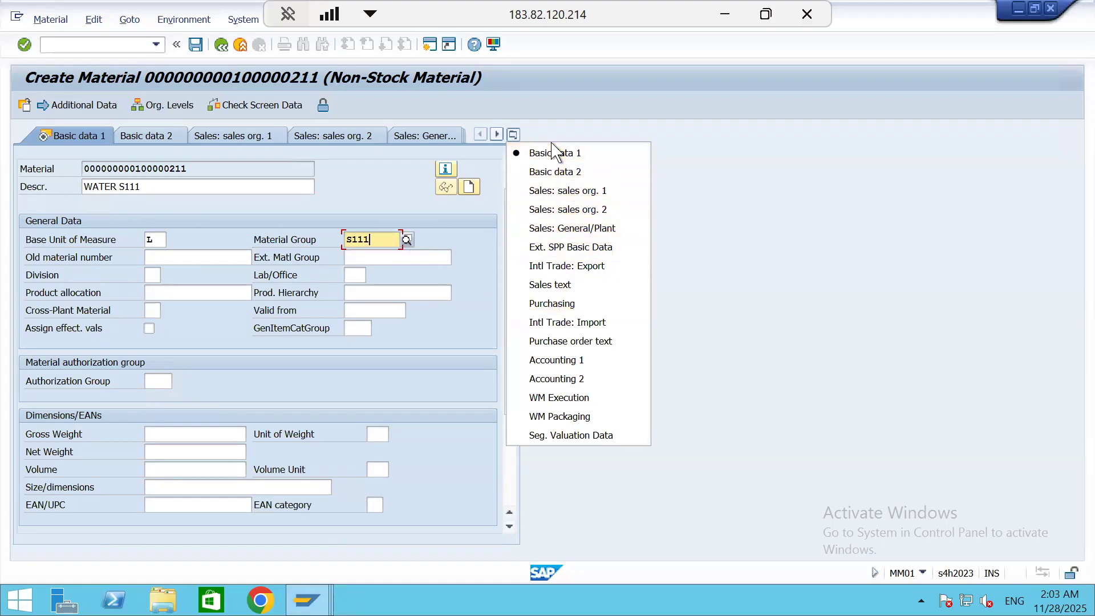
pyautogui.click(539, 304)
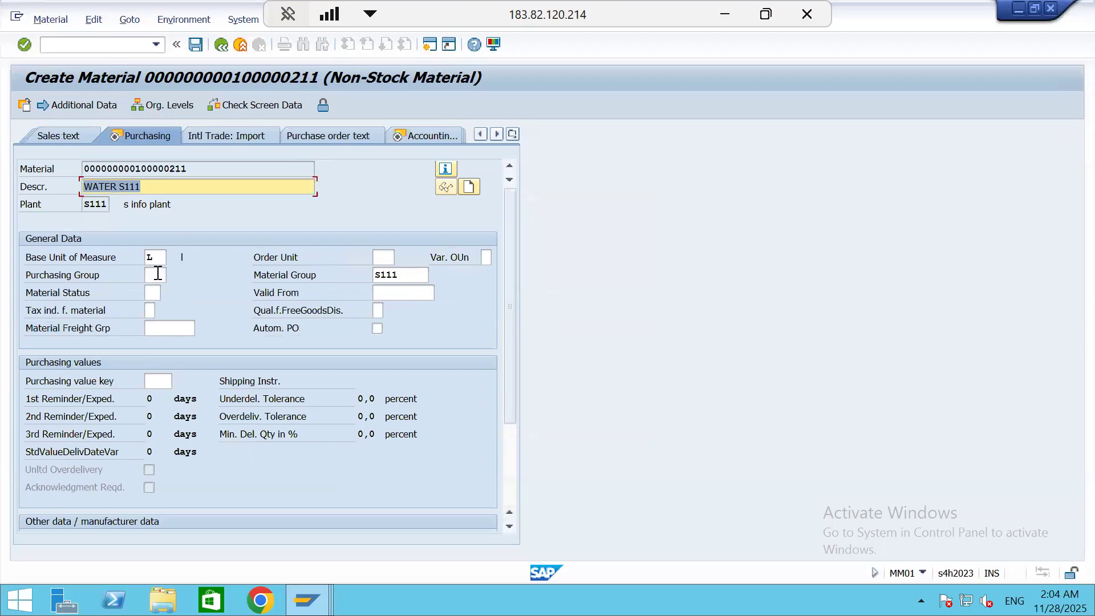
pyautogui.click(157, 274)
pyautogui.write('S111')
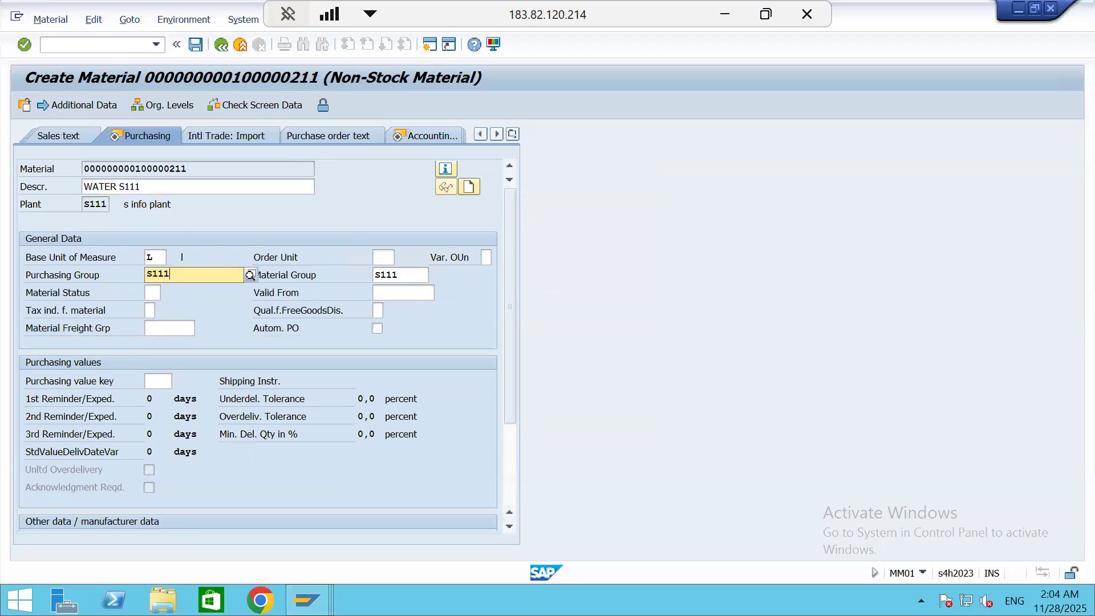
pyautogui.press('BackSpace')
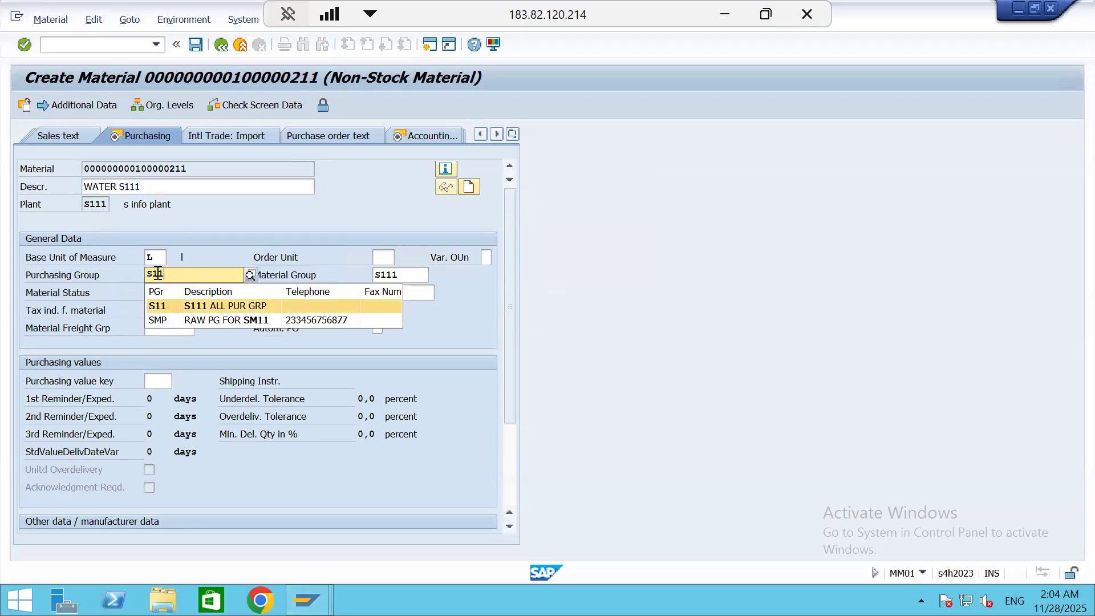
pyautogui.press('Return')
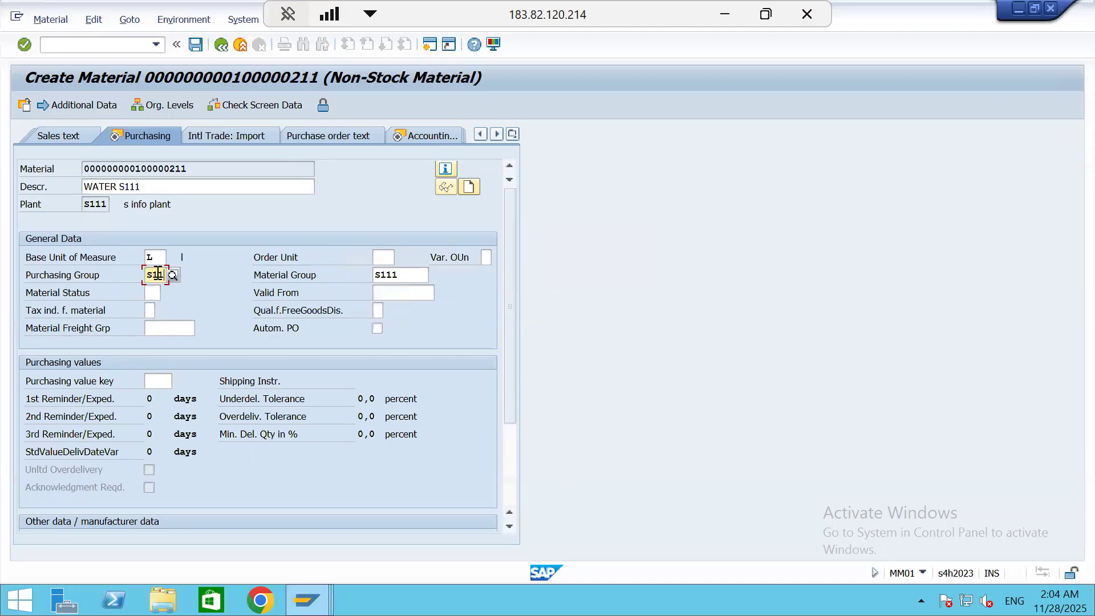
# Proceed from the Purchasing view to the material's Accounting 1 view and review its valuation and price fields
pyautogui.press('Return')
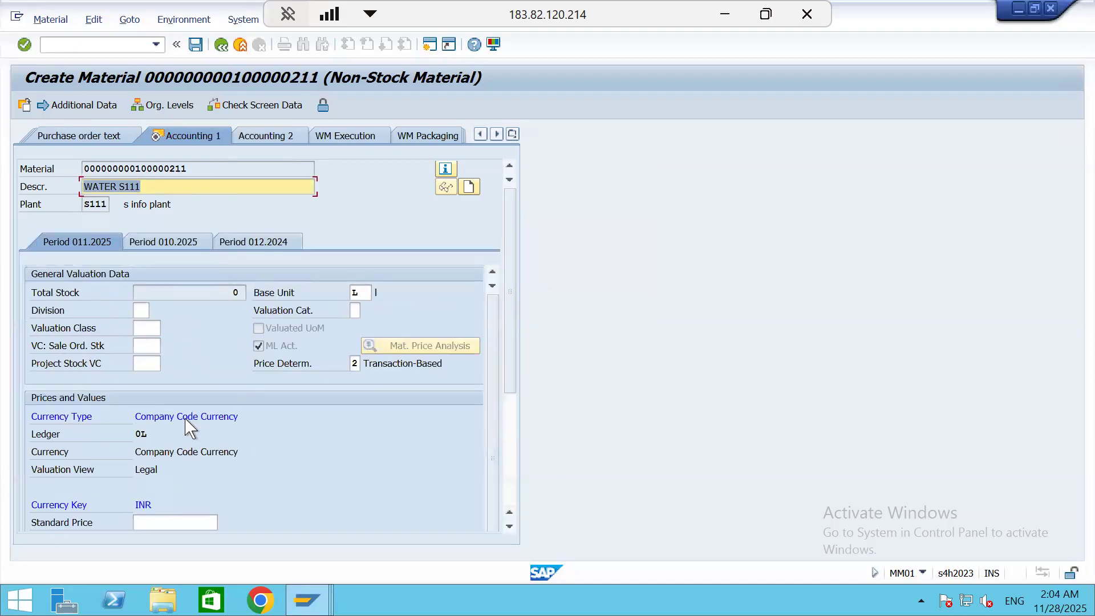
pyautogui.scroll(-5, 194, 406)
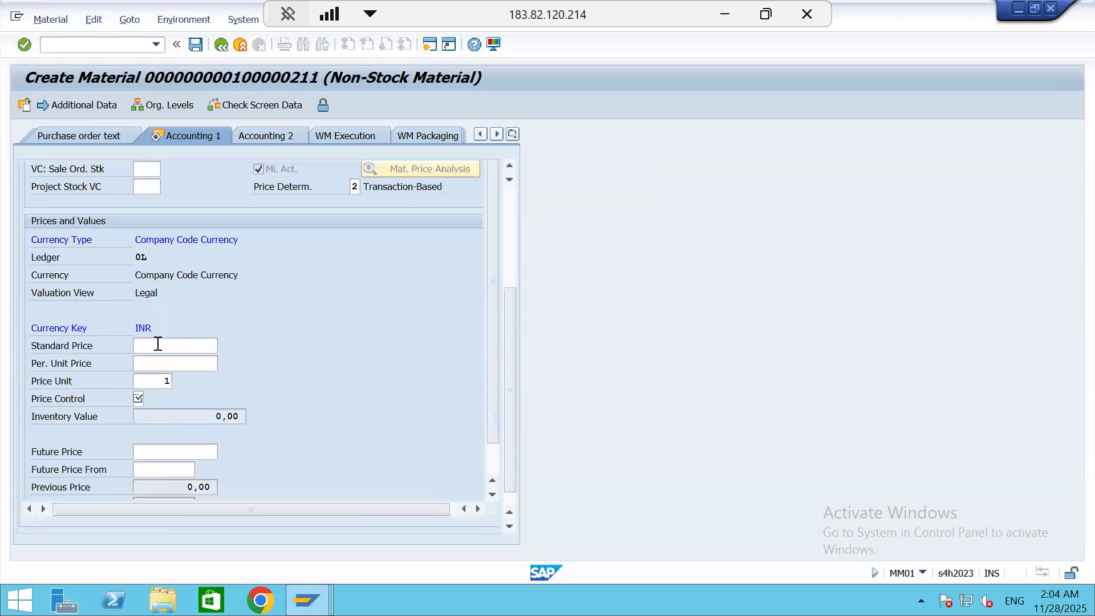
pyautogui.scroll(4, 244, 336)
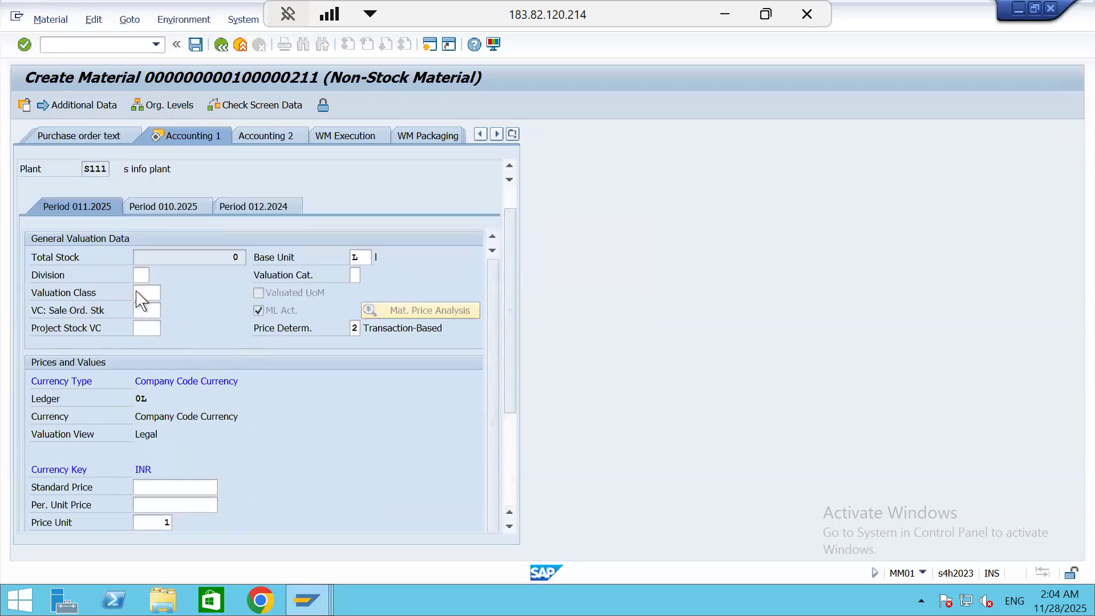
# Look up the valuation classes available for the non-stock material and close the list without choosing one
pyautogui.click(146, 291)
pyautogui.click(167, 292)
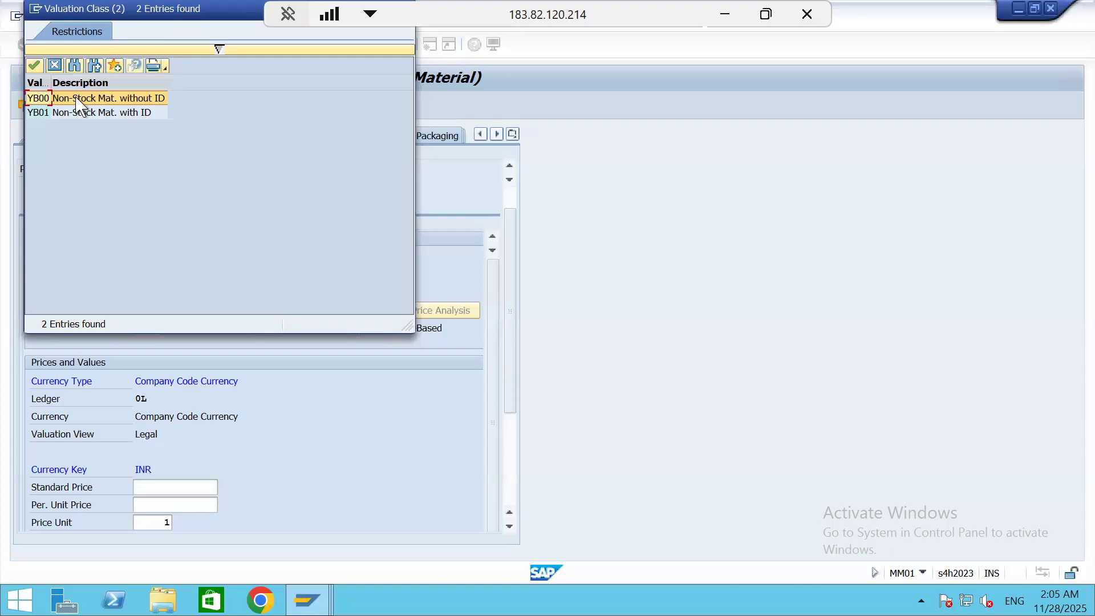
pyautogui.click(54, 67)
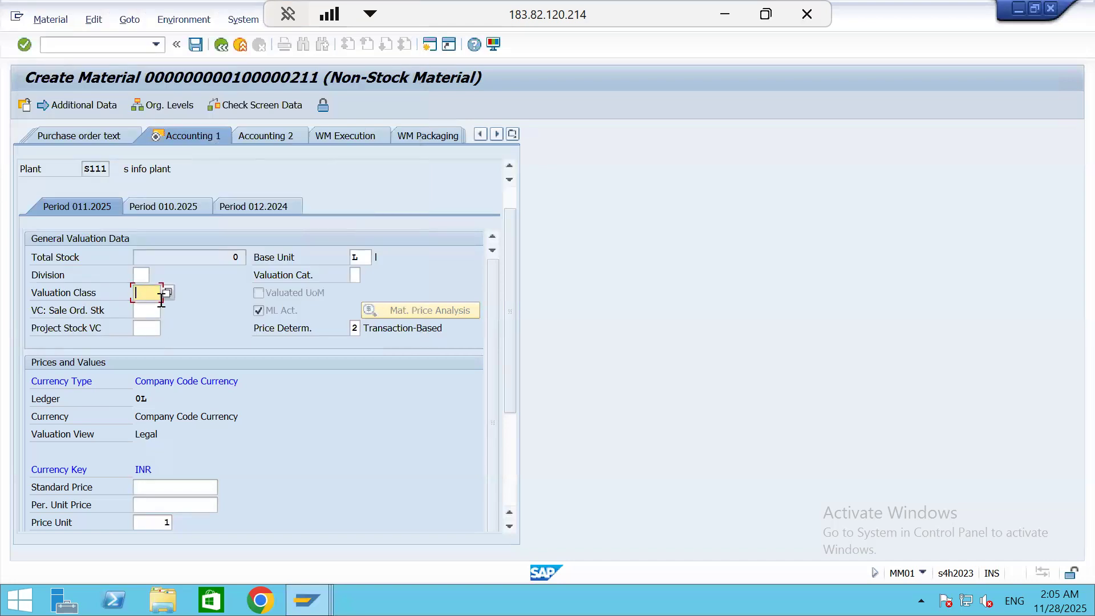
# Switch to the SAP MM NOTES workbook in Excel, extend cell C12 to "NLAG - no valution class mostly.", and return to SAP
pyautogui.click(738, 26)
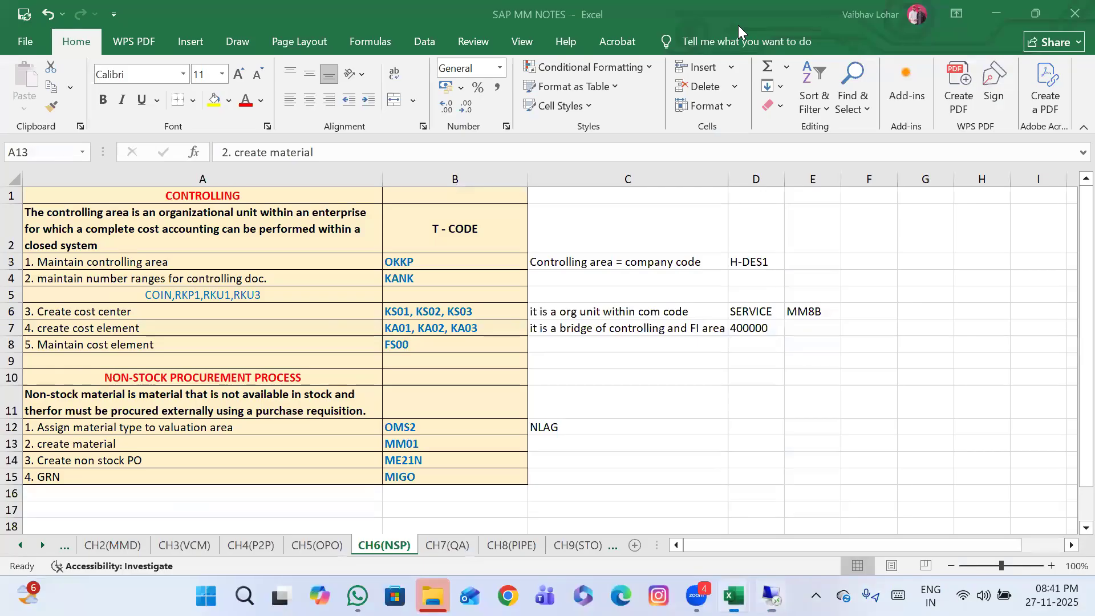
pyautogui.doubleClick(575, 429)
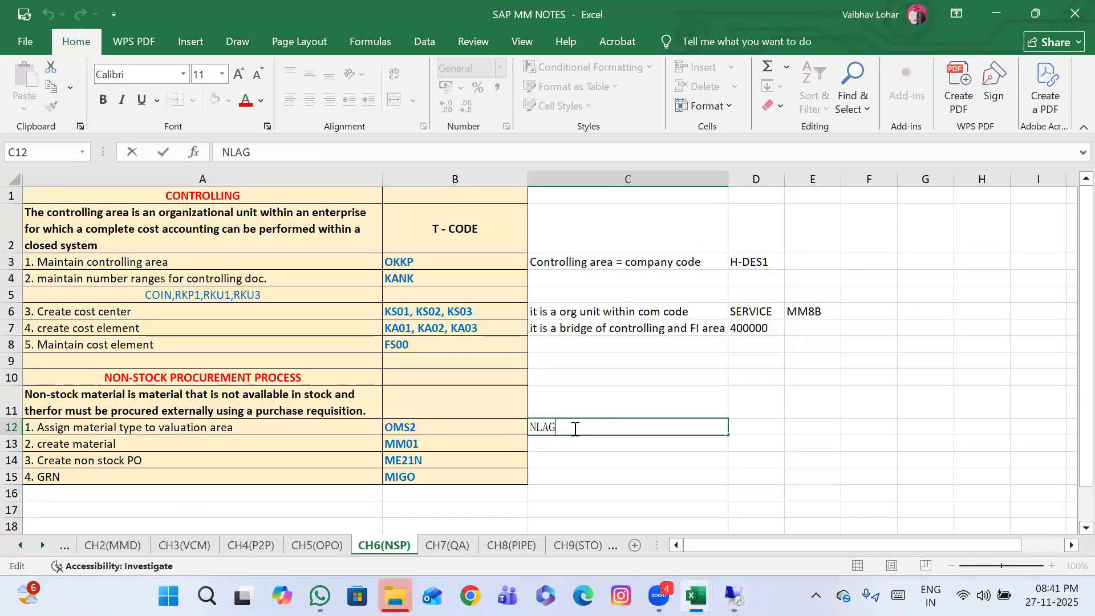
pyautogui.write('- ')
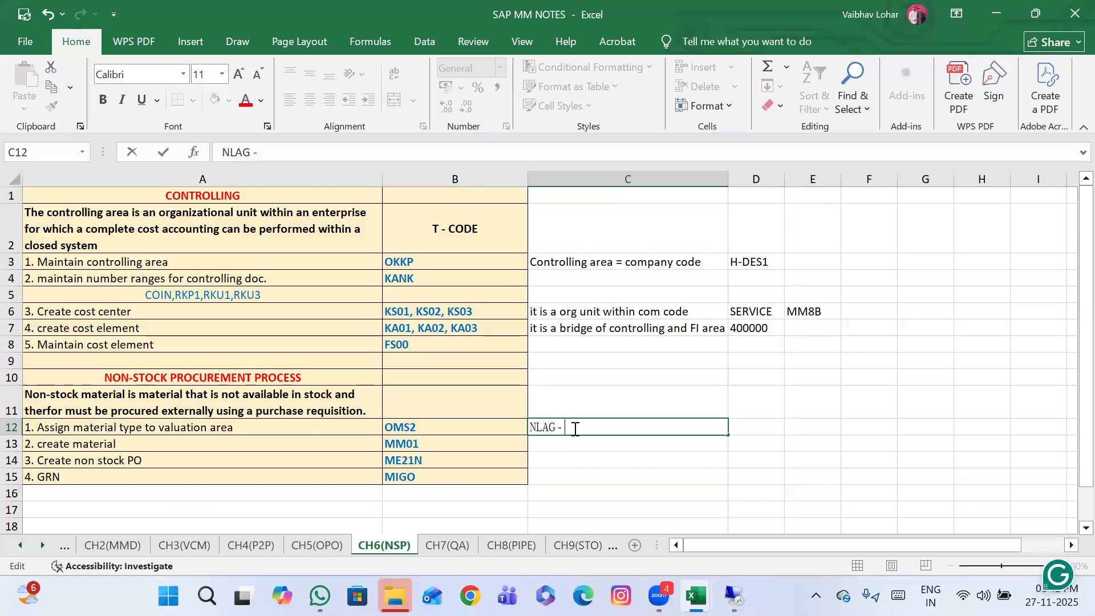
pyautogui.write('no valution class mostly ')
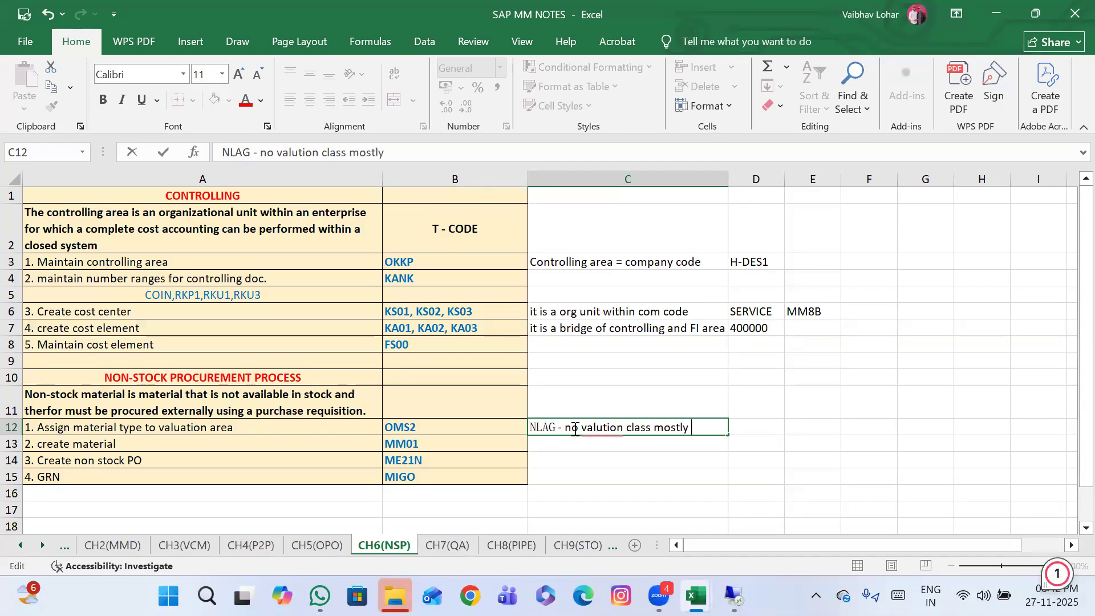
pyautogui.write('.')
pyautogui.click(703, 461)
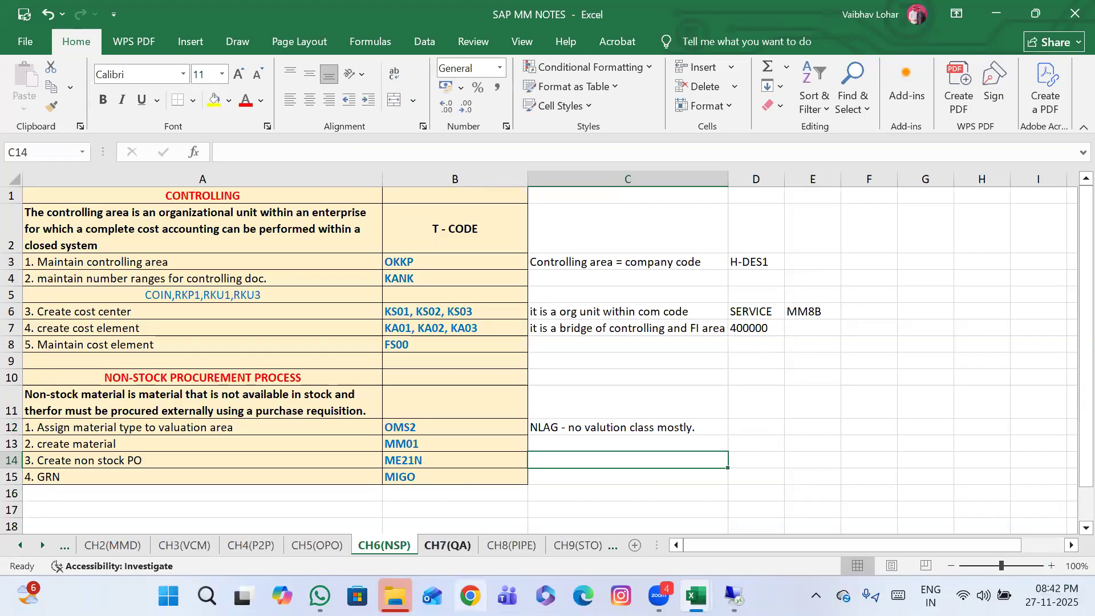
pyautogui.click(734, 595)
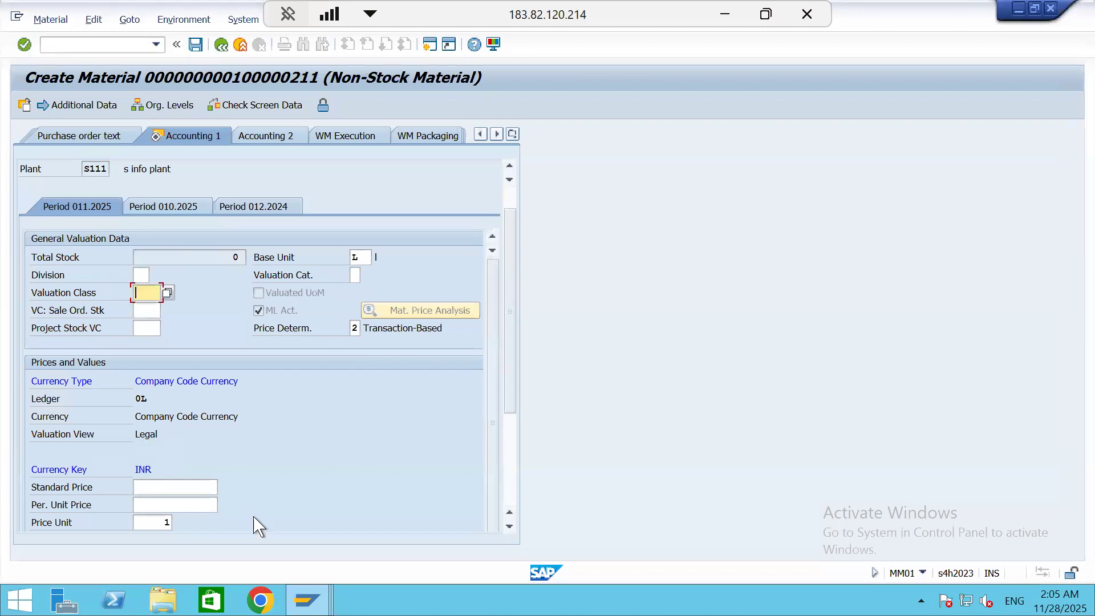
# Set the material's price control to V, moving average price/periodic unit price
pyautogui.scroll(-3, 256, 522)
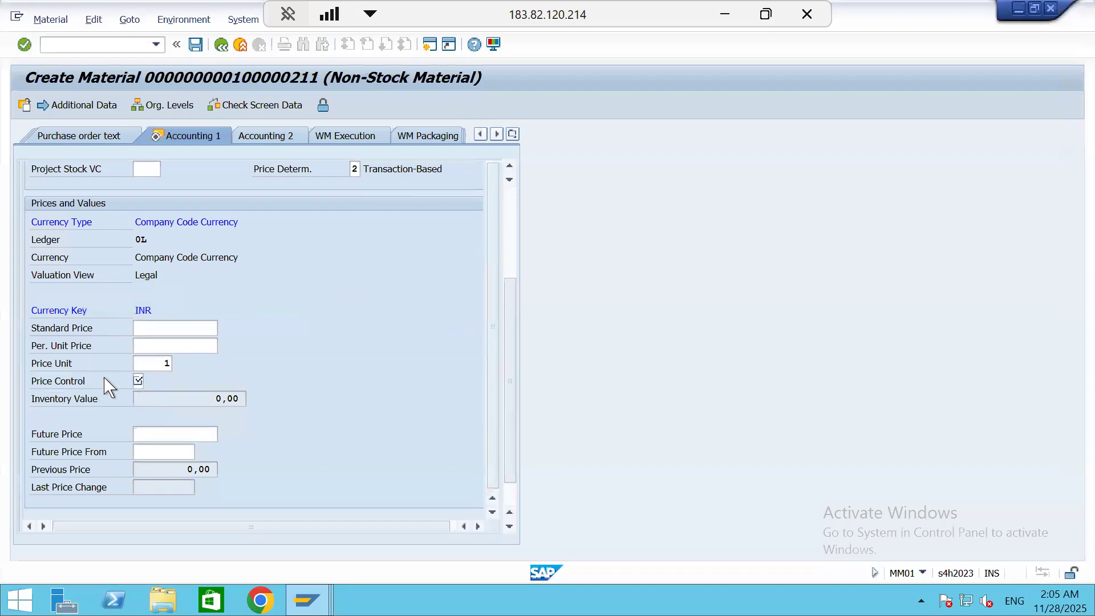
pyautogui.click(143, 380)
pyautogui.click(146, 381)
pyautogui.click(138, 380)
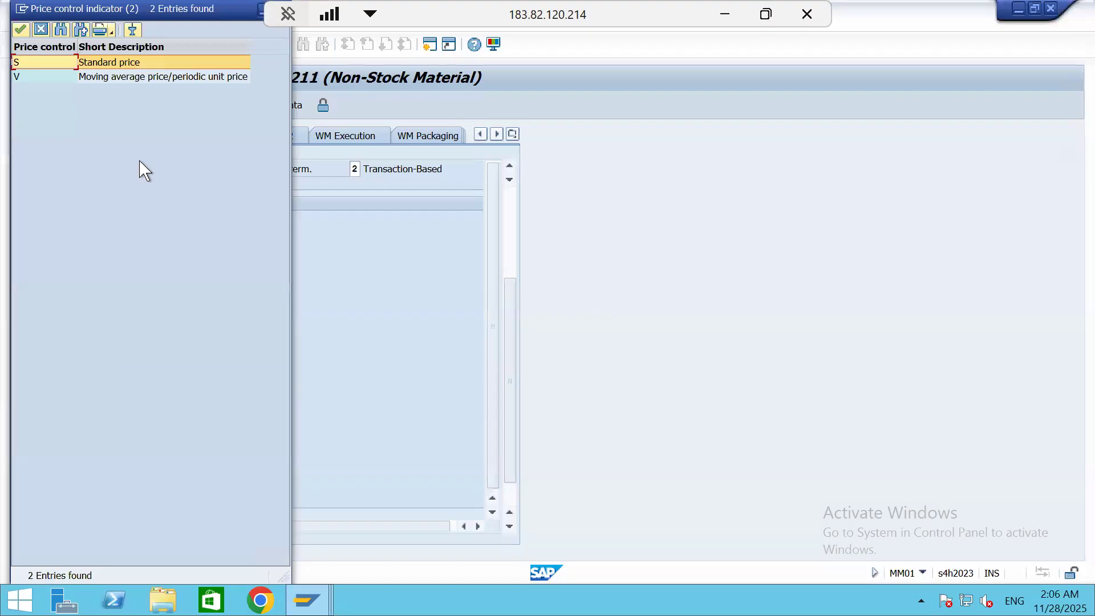
pyautogui.click(101, 84)
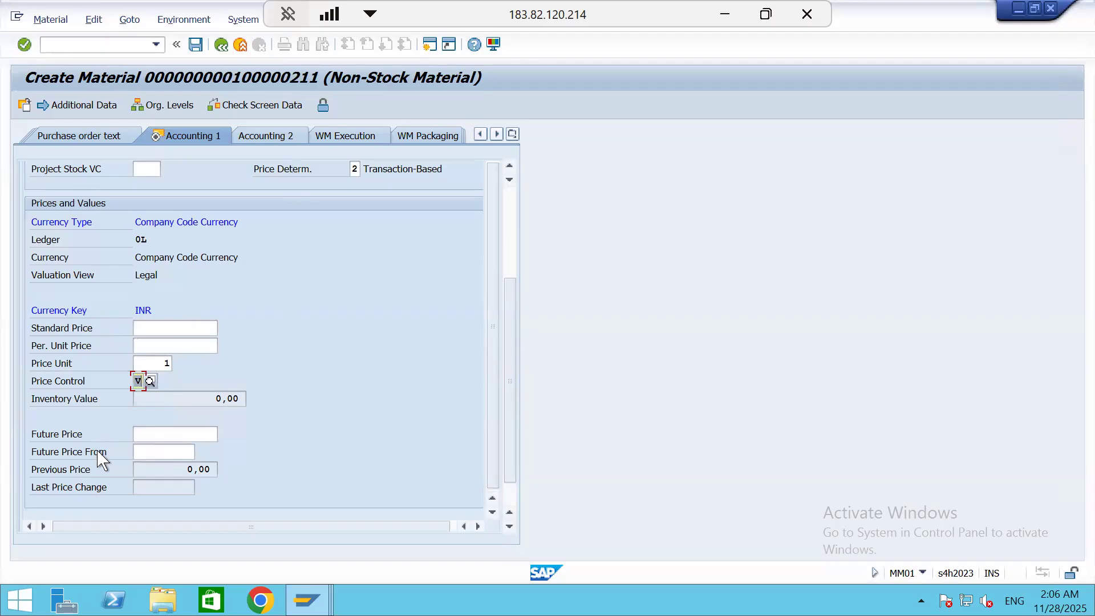
pyautogui.click(160, 346)
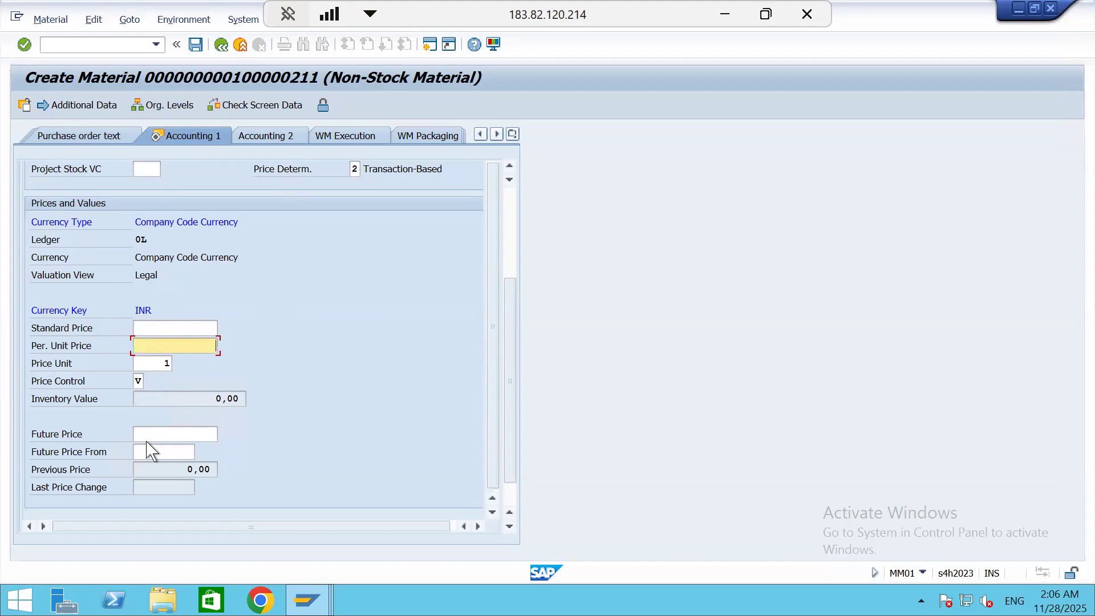
# Set the price control to S (standard price) and enter a standard price of 10
pyautogui.click(139, 381)
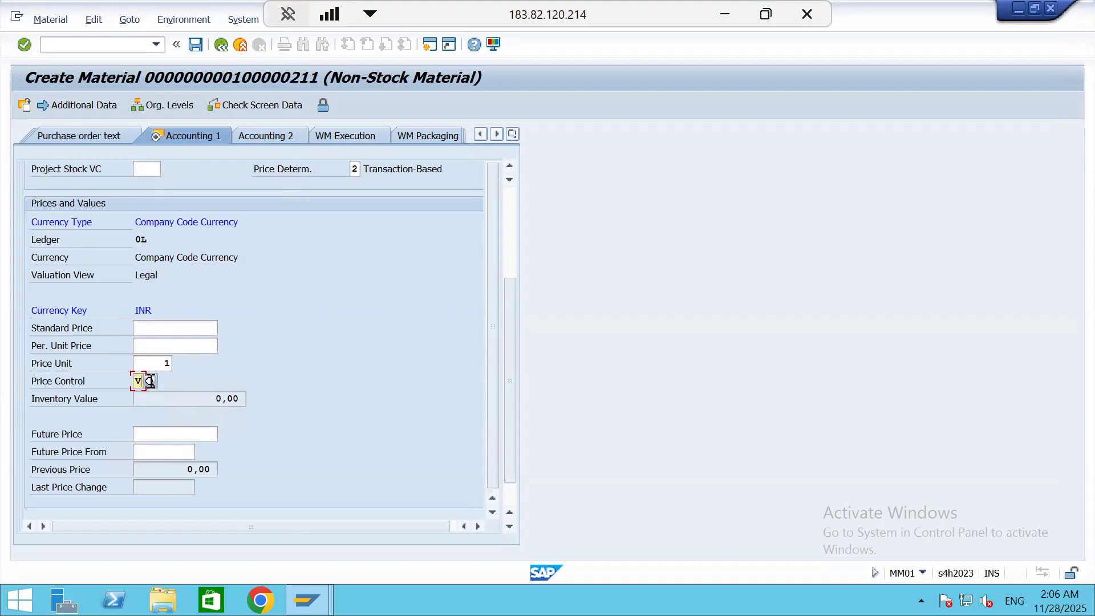
pyautogui.click(151, 381)
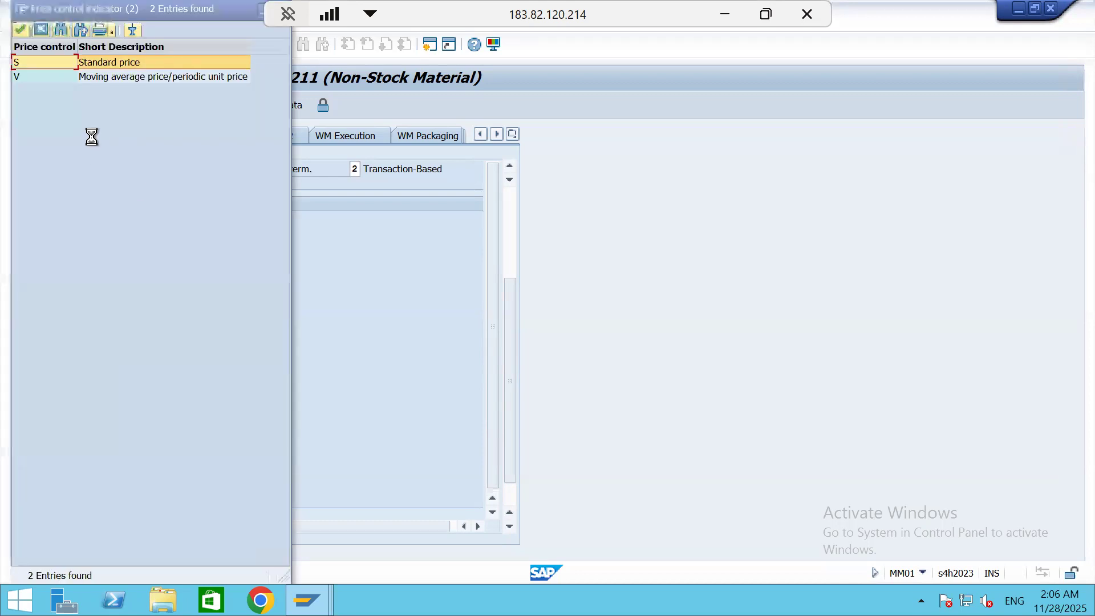
pyautogui.doubleClick(121, 63)
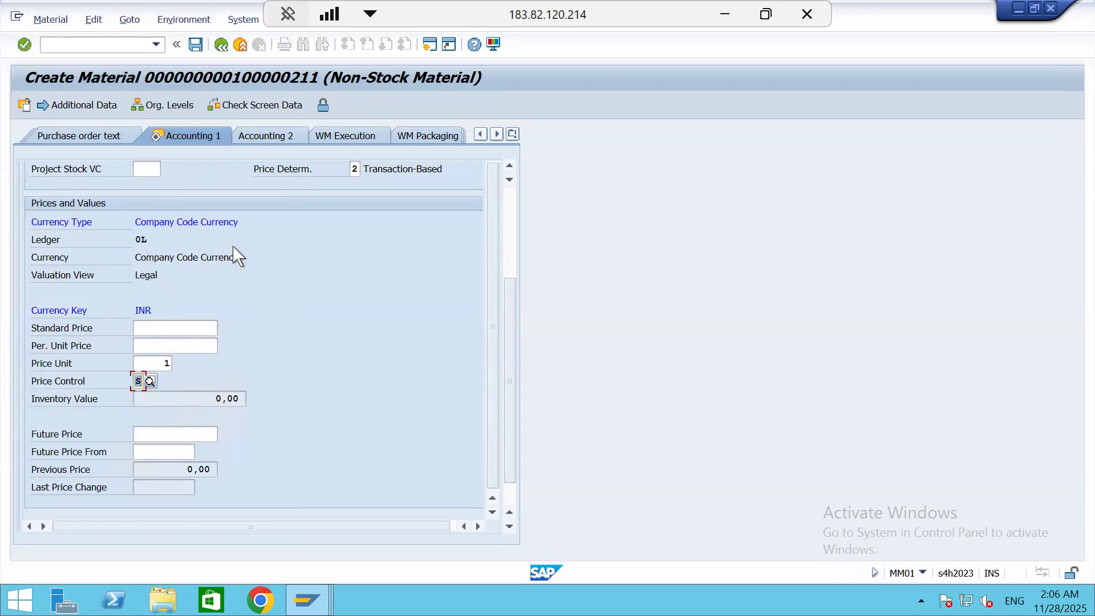
pyautogui.click(179, 324)
pyautogui.write('10')
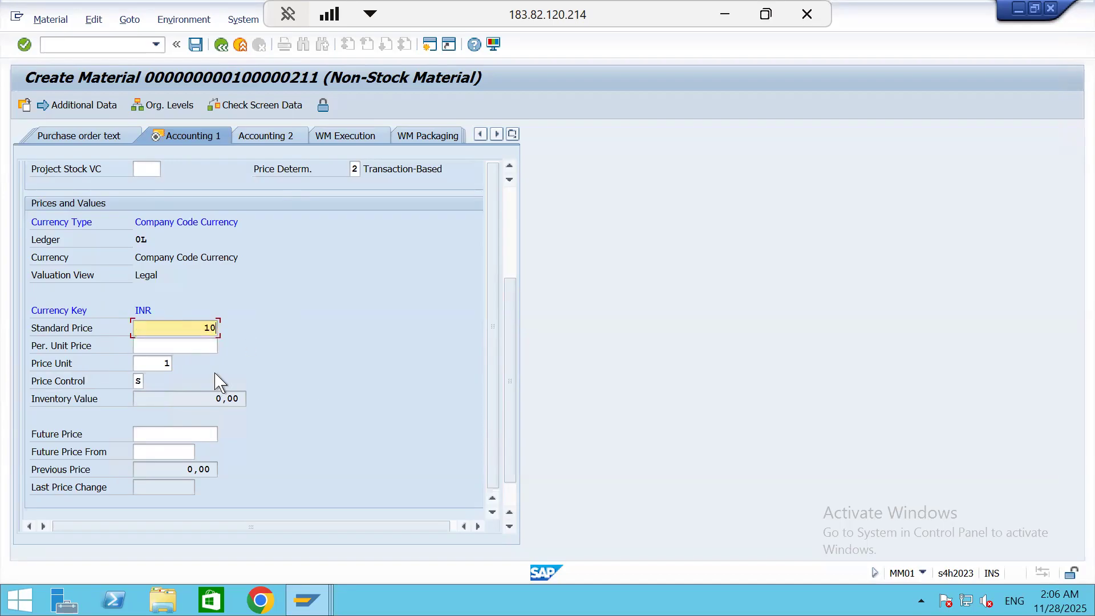
pyautogui.press('Return')
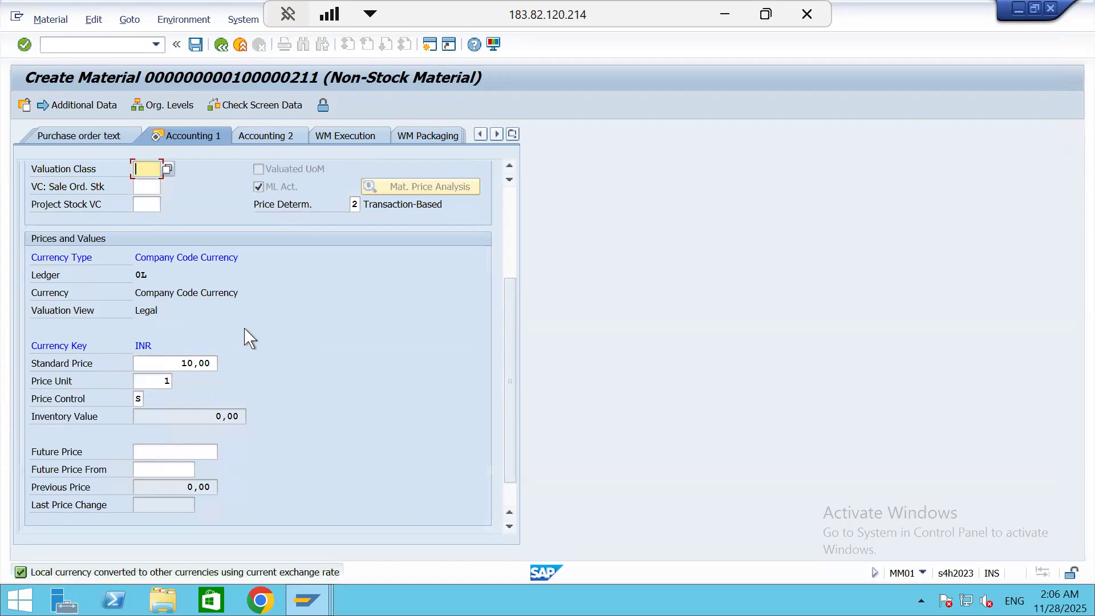
# Assign valuation class YB00 (Non-Stock Mat. without ID) and save the new material
pyautogui.press('Return')
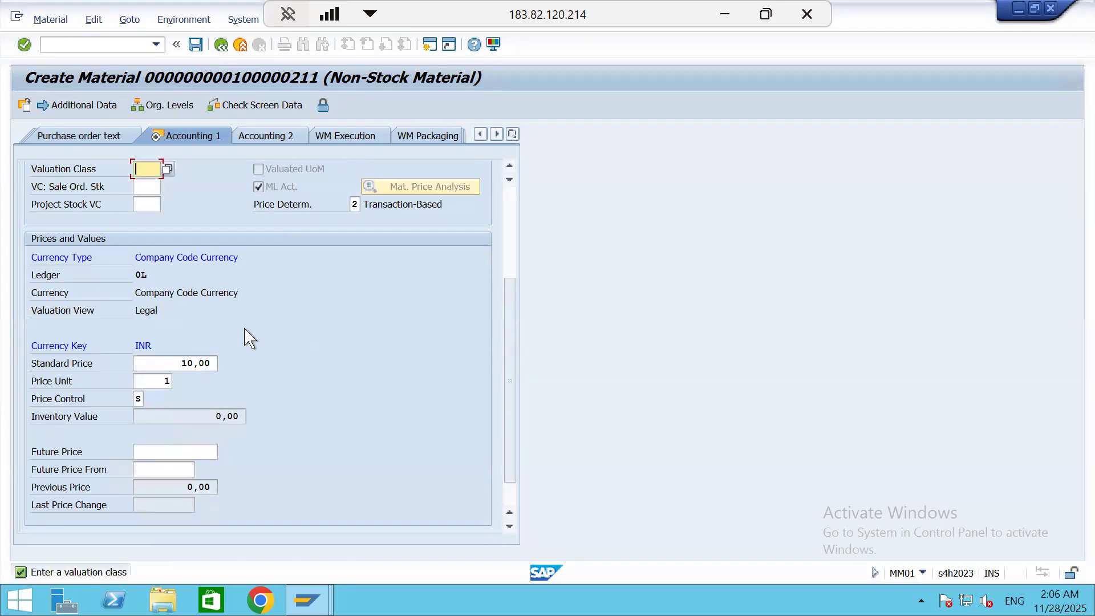
pyautogui.press('Return')
pyautogui.click(166, 169)
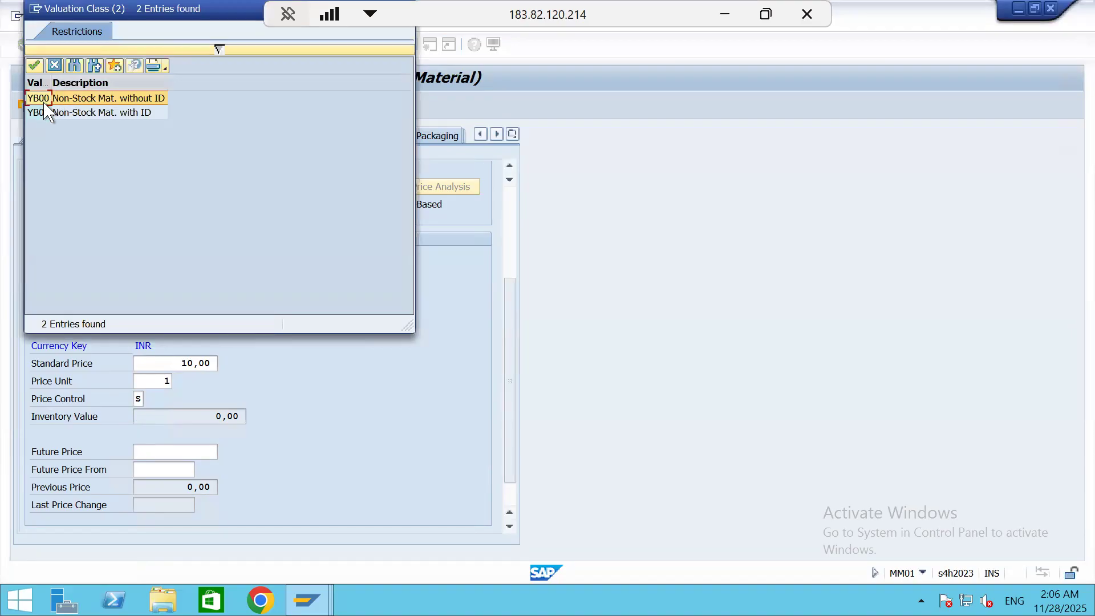
pyautogui.doubleClick(44, 103)
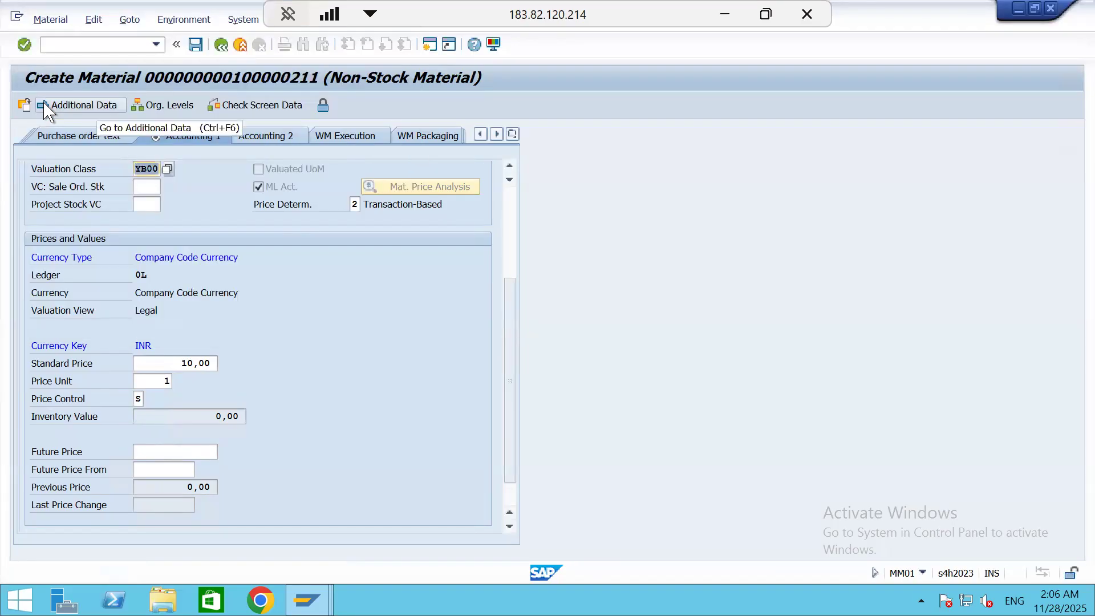
pyautogui.press('Return')
pyautogui.click(220, 339)
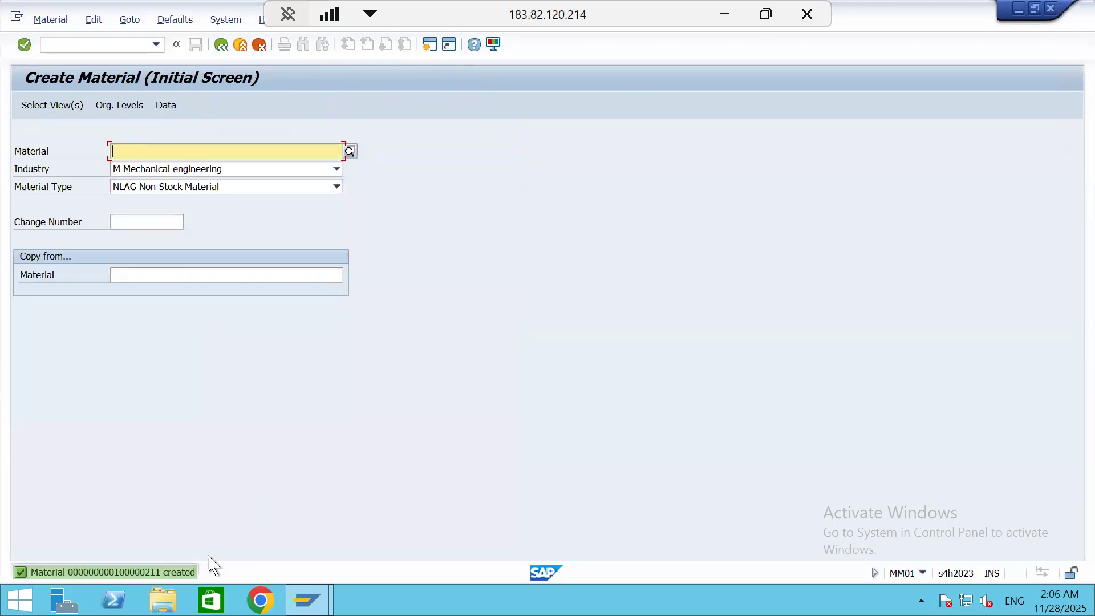
# Copy the new material number from the creation message and paste it into cell C13 of the Excel notes
pyautogui.doubleClick(114, 578)
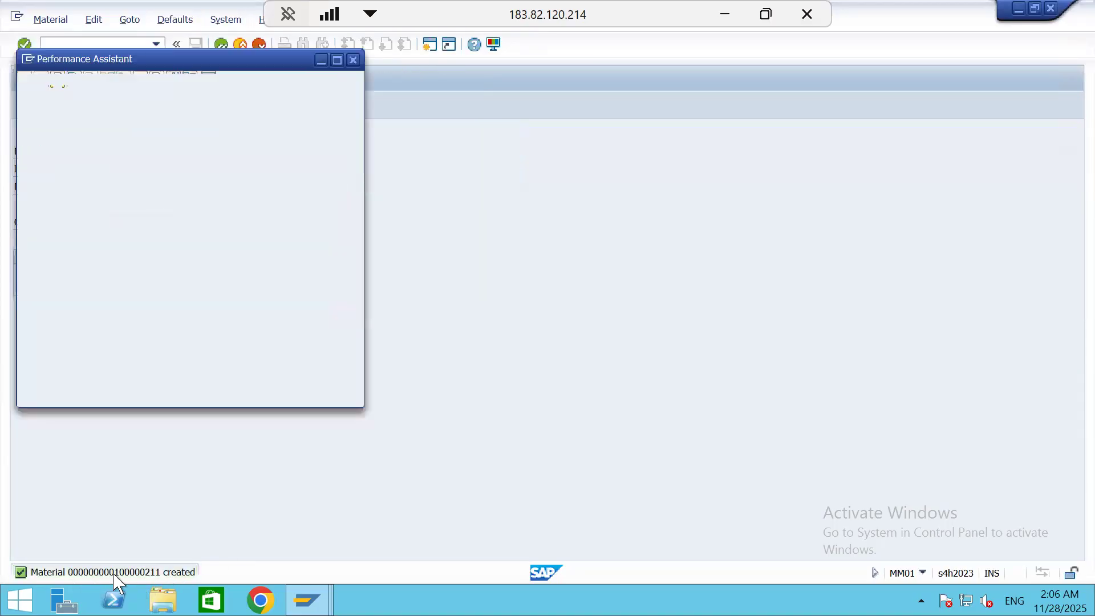
pyautogui.doubleClick(170, 104)
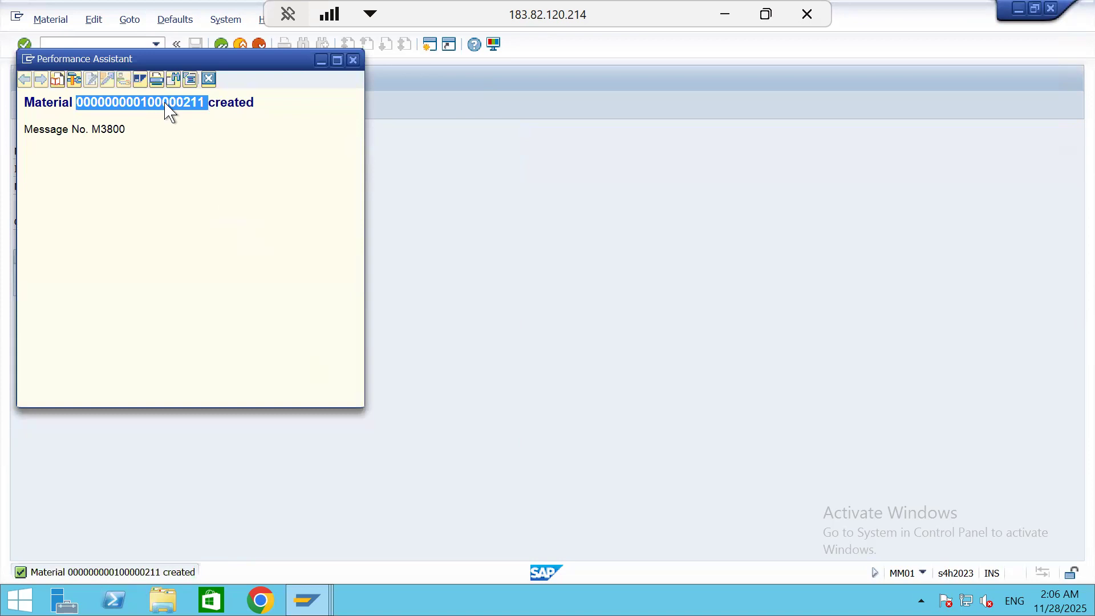
pyautogui.click(210, 79)
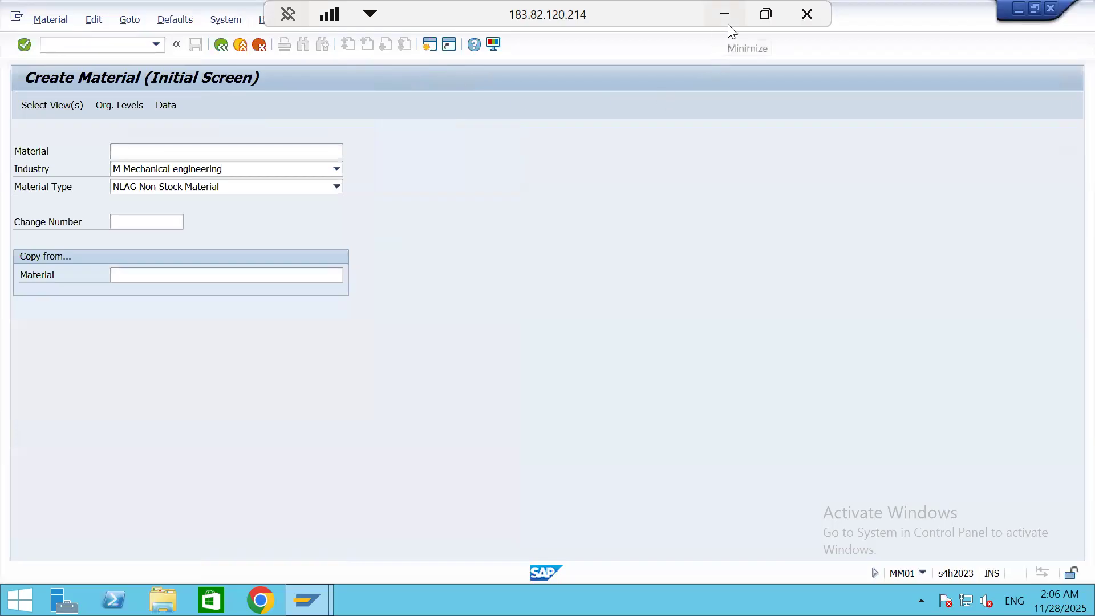
pyautogui.click(725, 14)
pyautogui.click(571, 443)
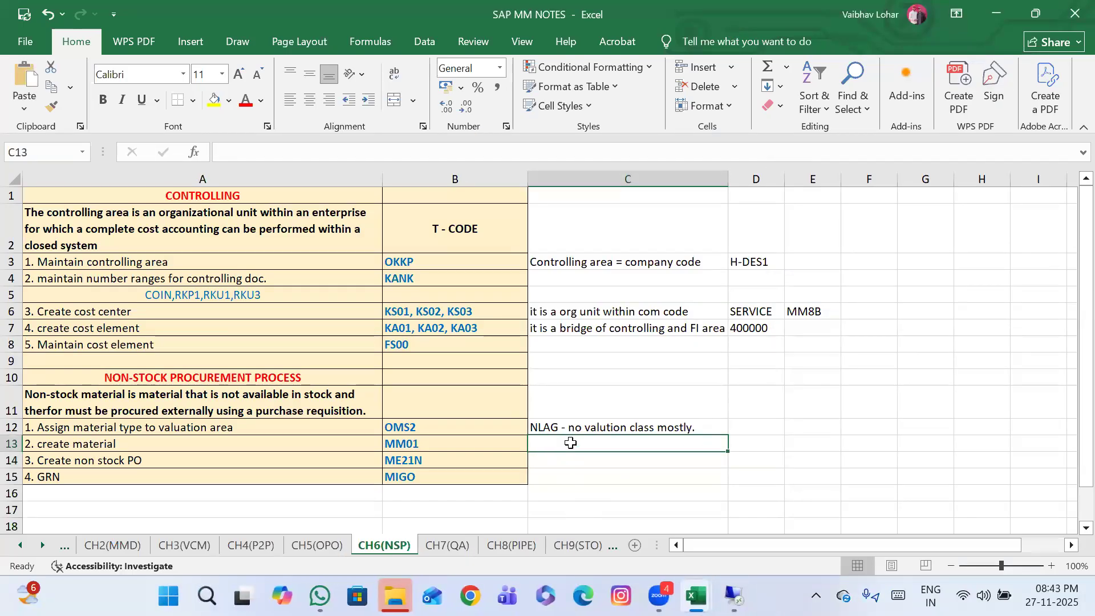
pyautogui.write('100000211')
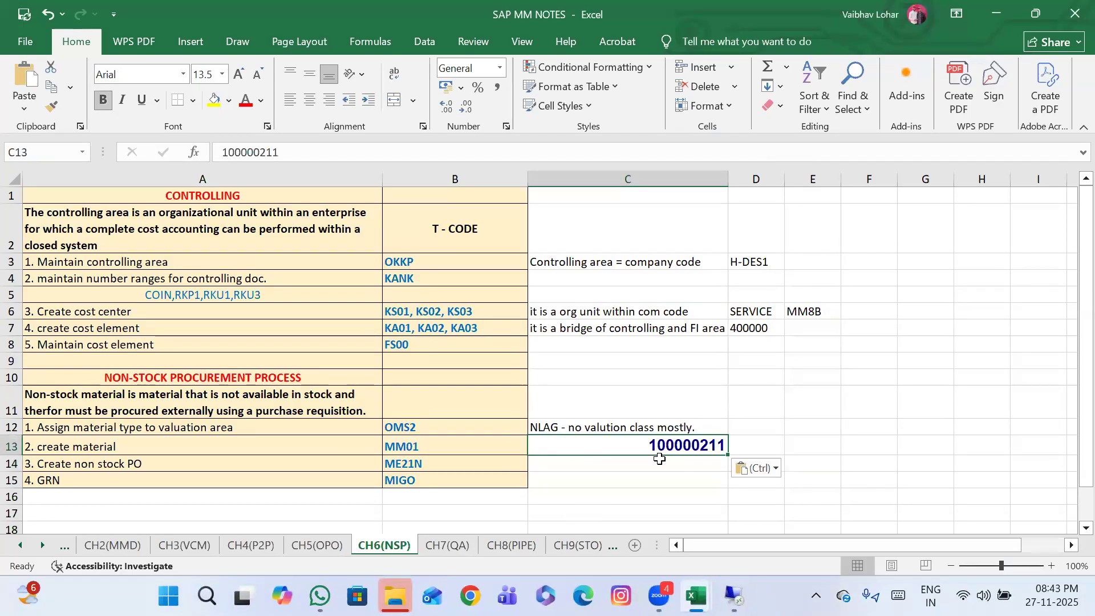
# Copy the formatting of cell C12 onto the material number in cell C13
pyautogui.click(635, 431)
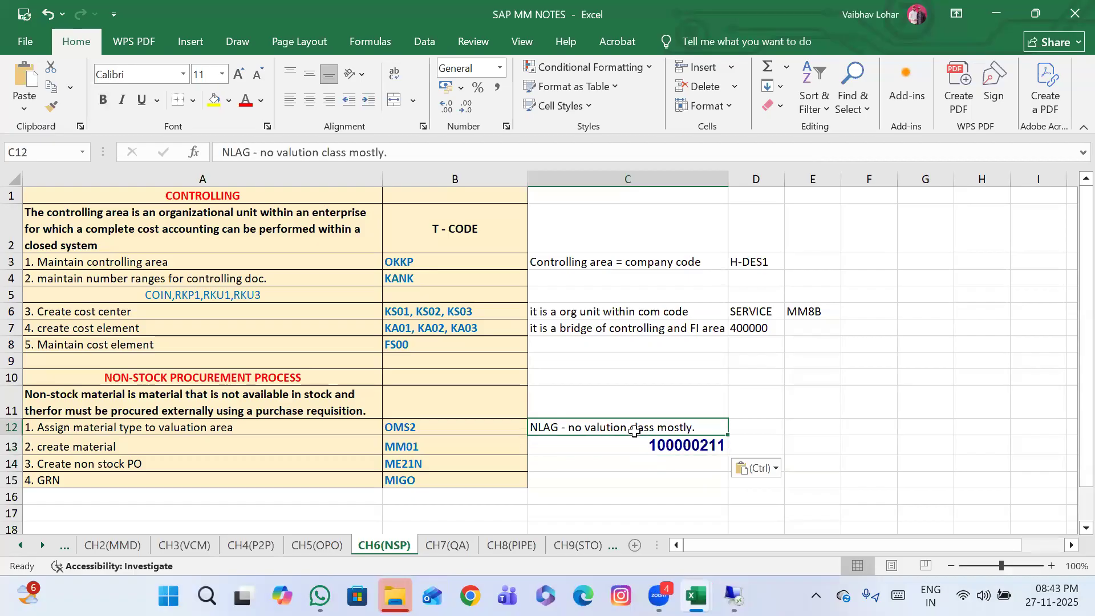
pyautogui.click(52, 107)
pyautogui.click(656, 443)
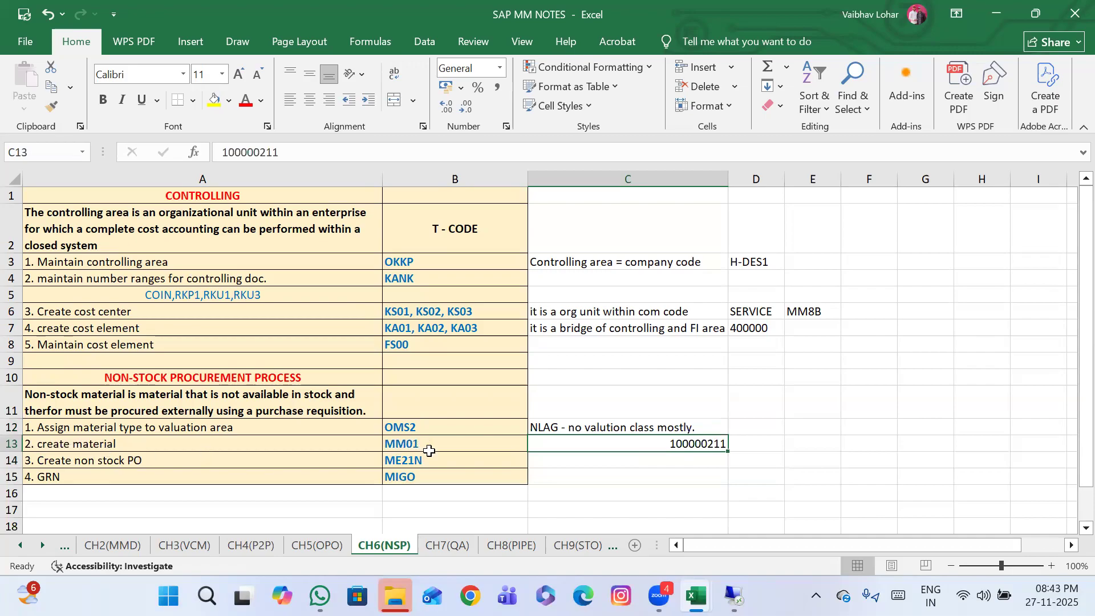
# Return to SAP and open transaction ME21N to create the non-stock purchase order
pyautogui.click(445, 464)
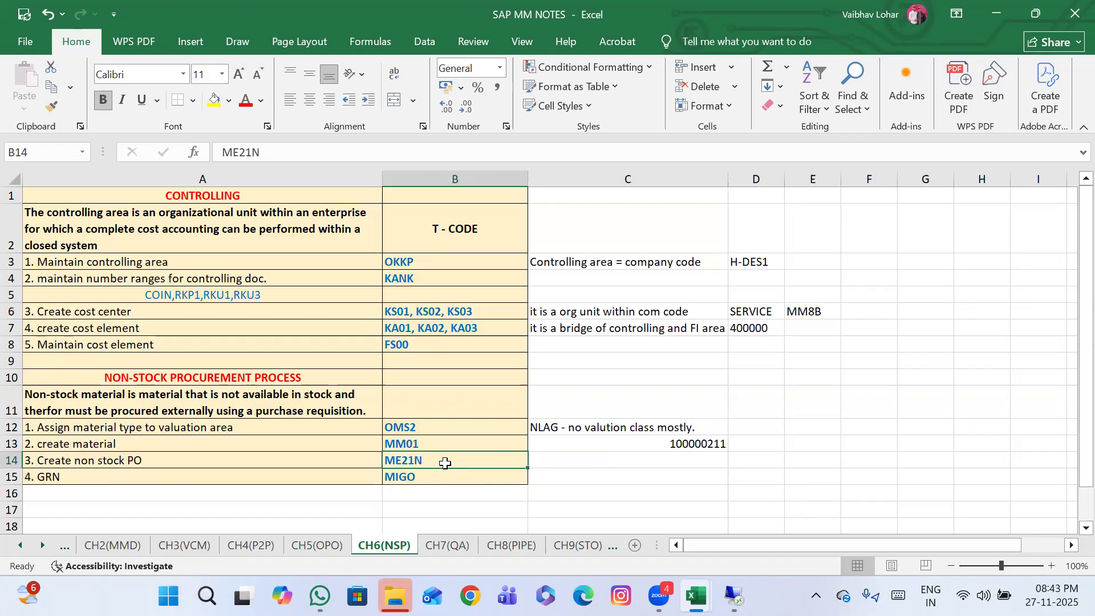
pyautogui.click(734, 596)
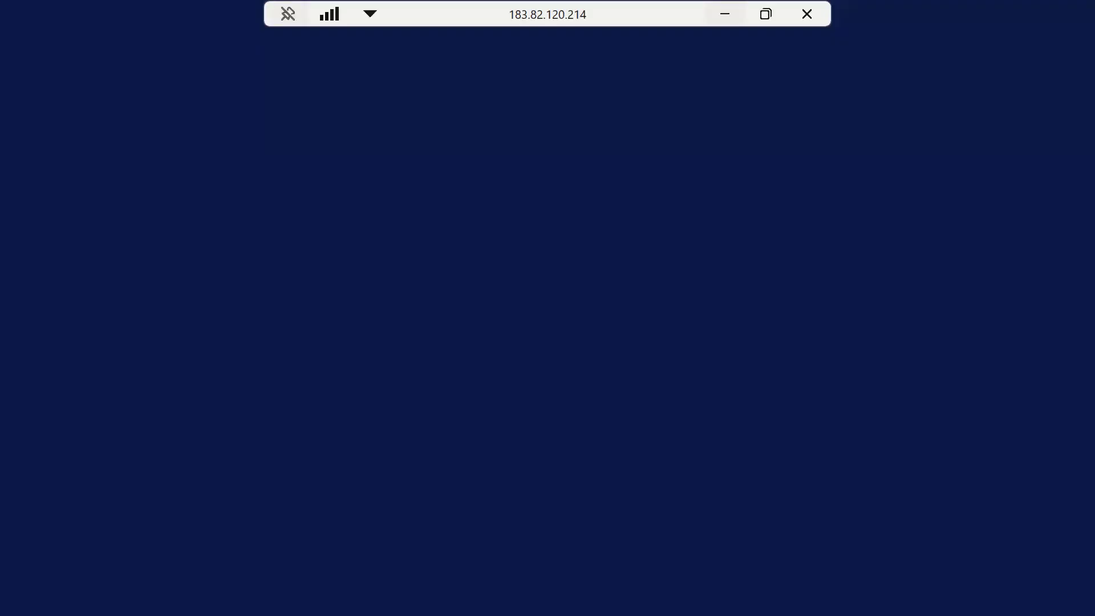
pyautogui.write('/nme21n')
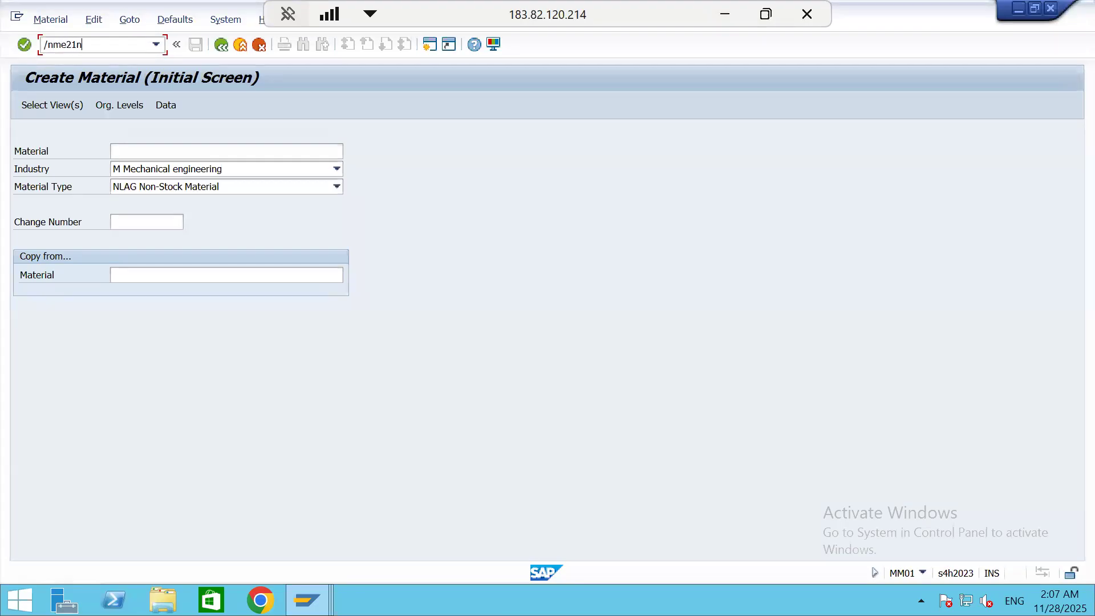
pyautogui.press('Return')
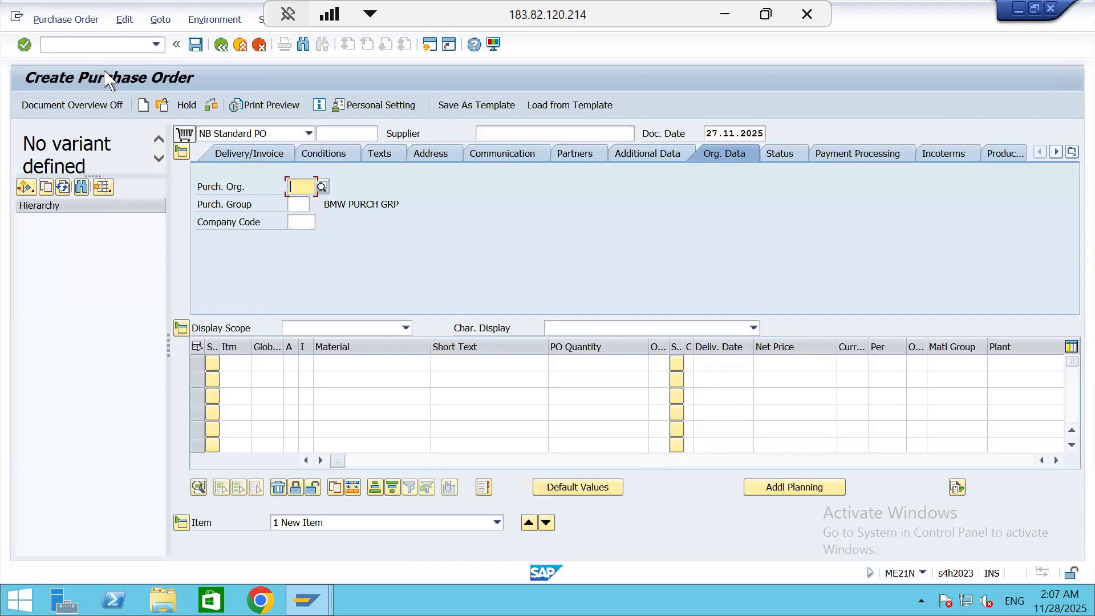
# Hide the document overview and set the purchase order's document type to FO Framework Order
pyautogui.click(86, 107)
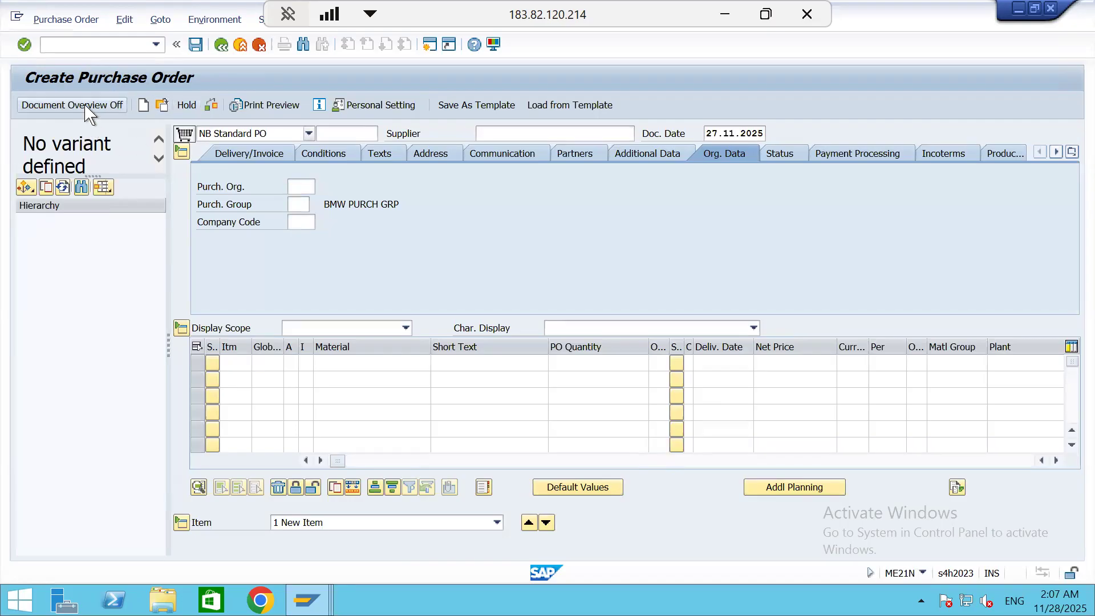
pyautogui.click(127, 137)
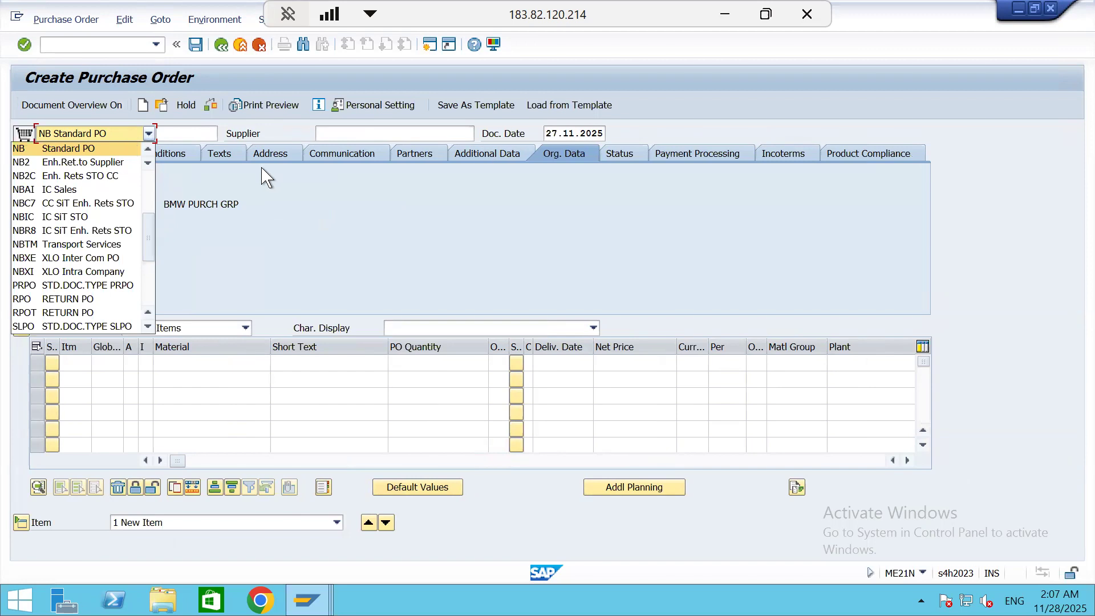
pyautogui.click(106, 122)
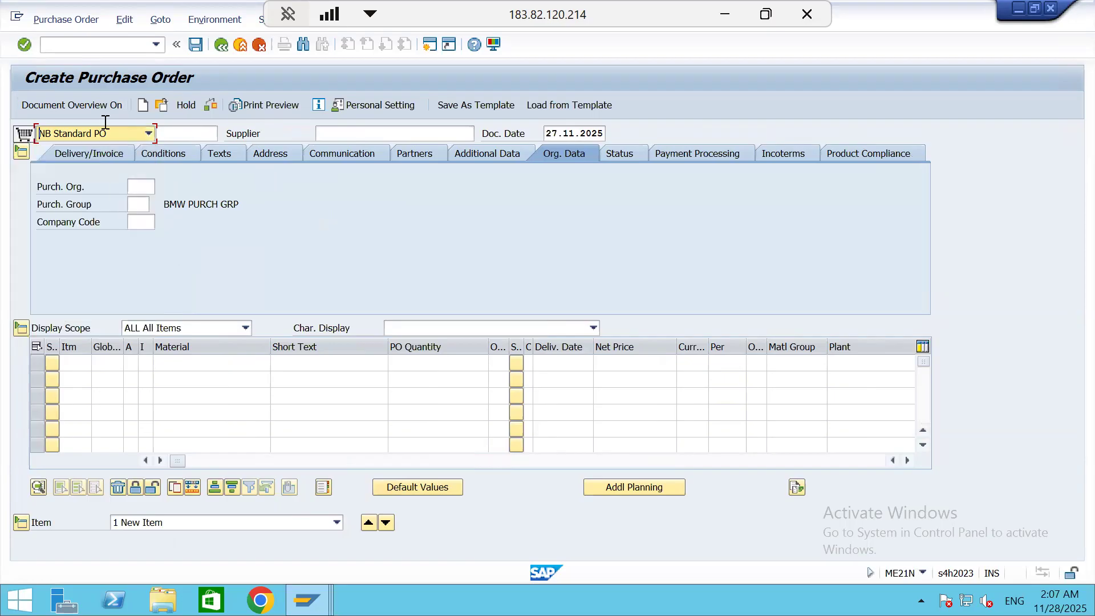
pyautogui.click(149, 133)
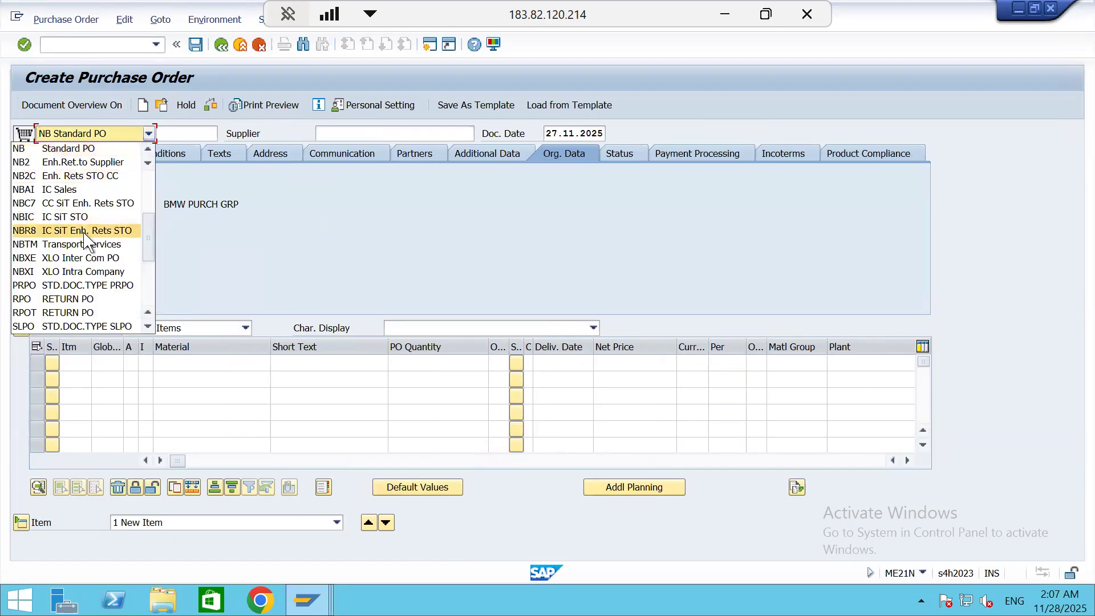
pyautogui.scroll(-1, 86, 241)
pyautogui.scroll(-1, 87, 241)
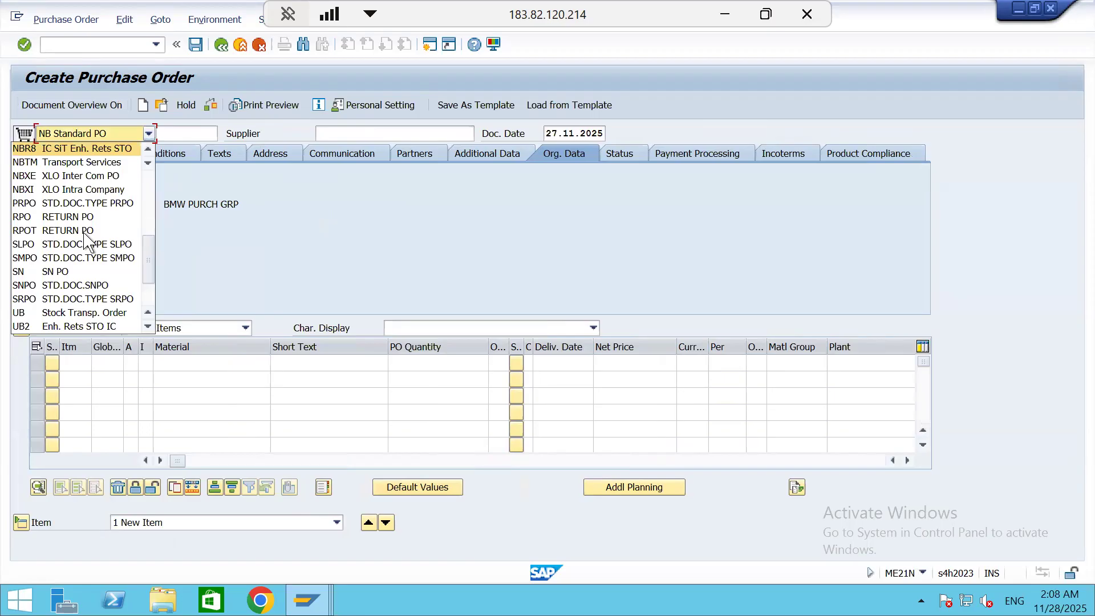
pyautogui.scroll(-1, 86, 240)
pyautogui.scroll(-1, 86, 241)
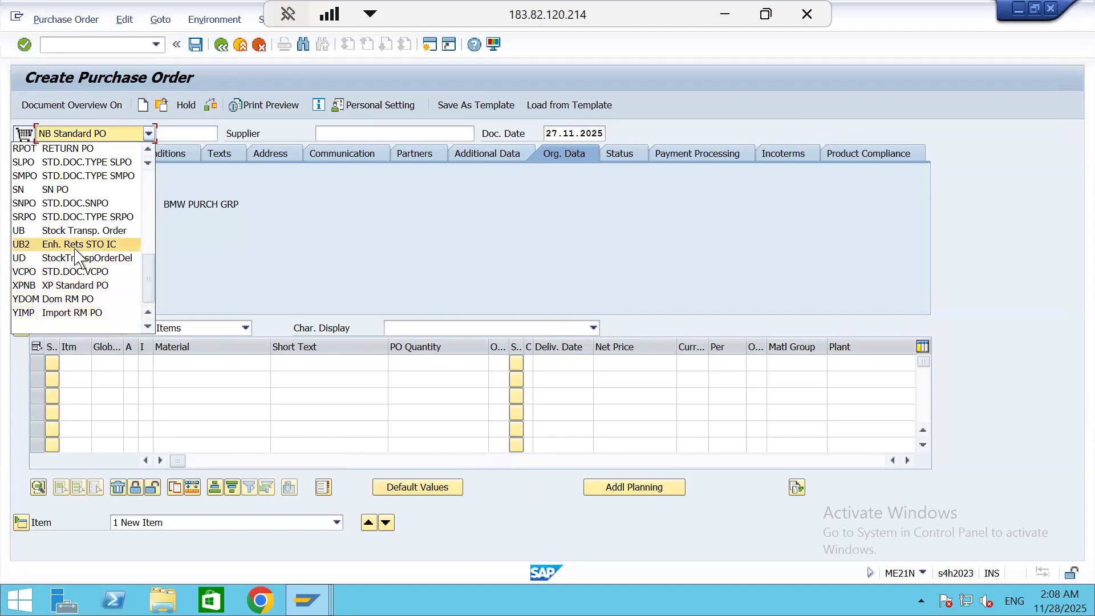
pyautogui.scroll(2, 79, 255)
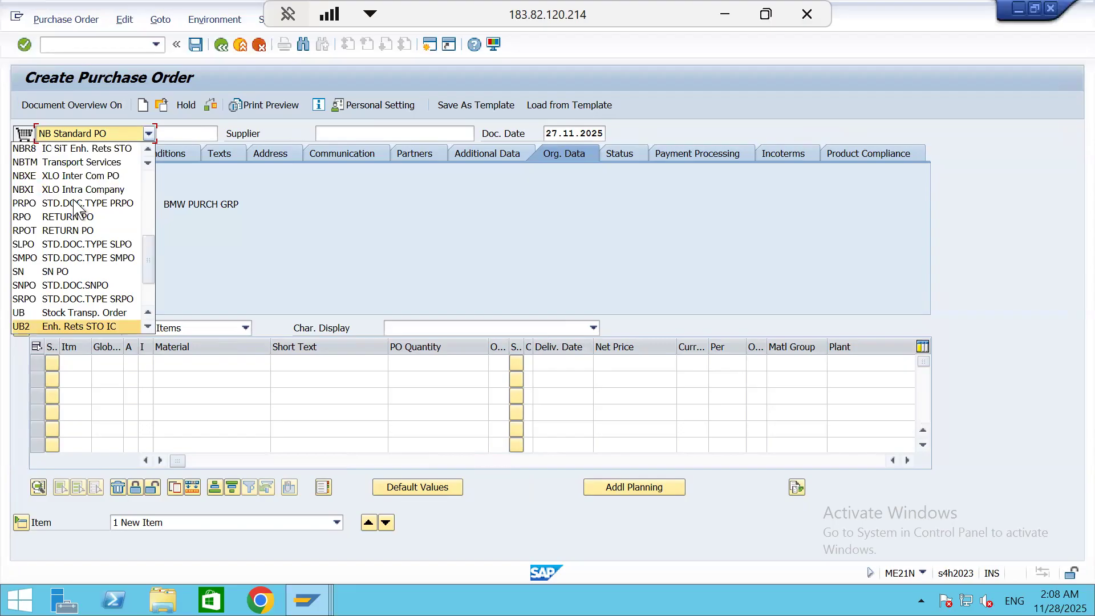
pyautogui.scroll(3, 72, 250)
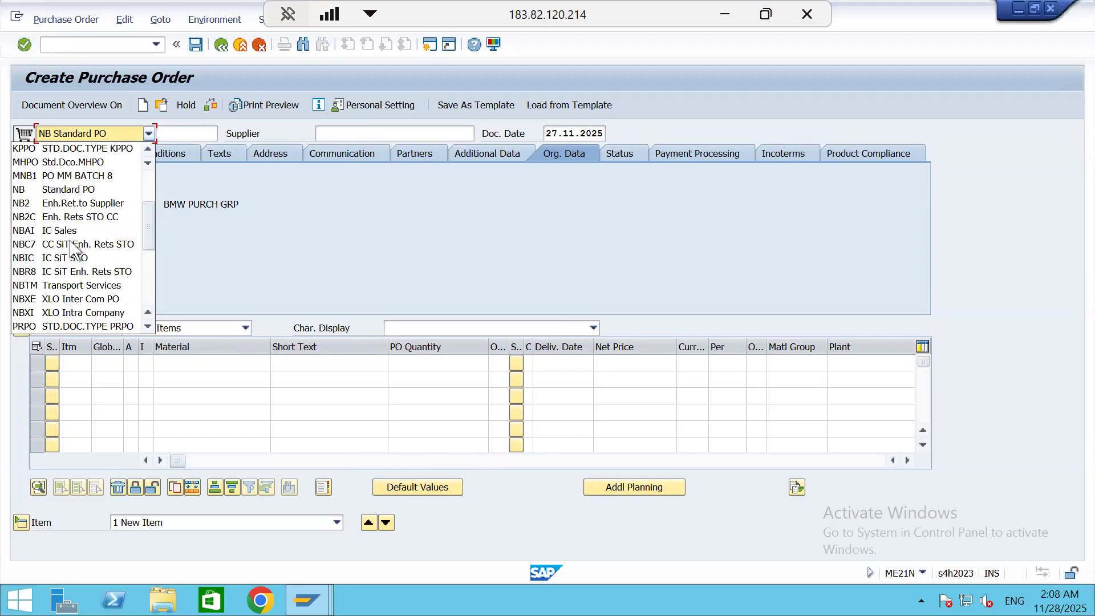
pyautogui.scroll(2, 70, 246)
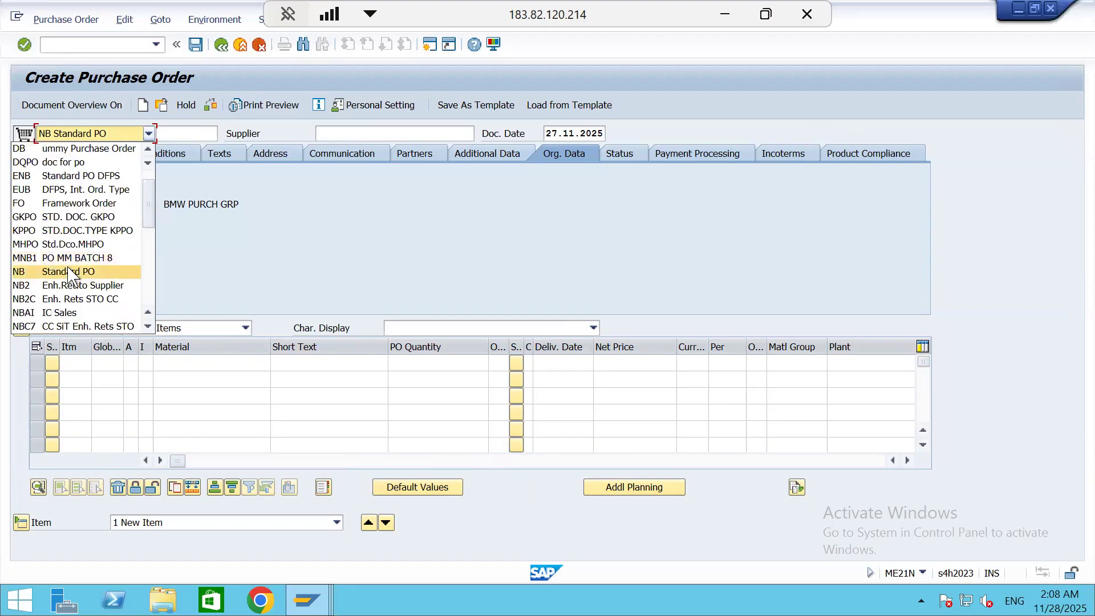
pyautogui.click(64, 203)
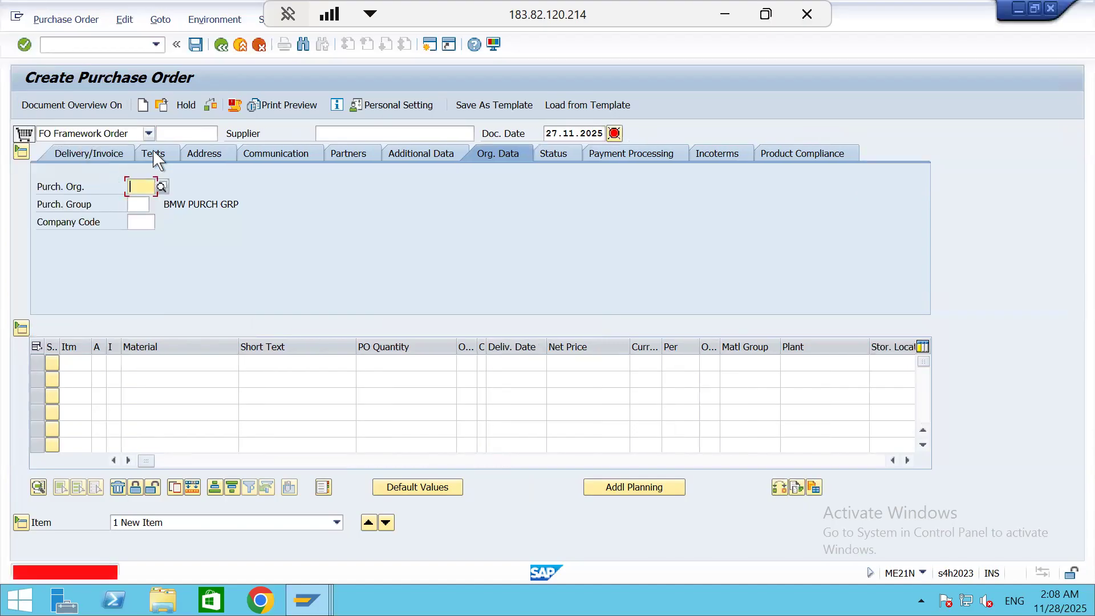
# Fill in the supplier with the first remembered supplier number, belonging to S1 CUS 1
pyautogui.click(337, 129)
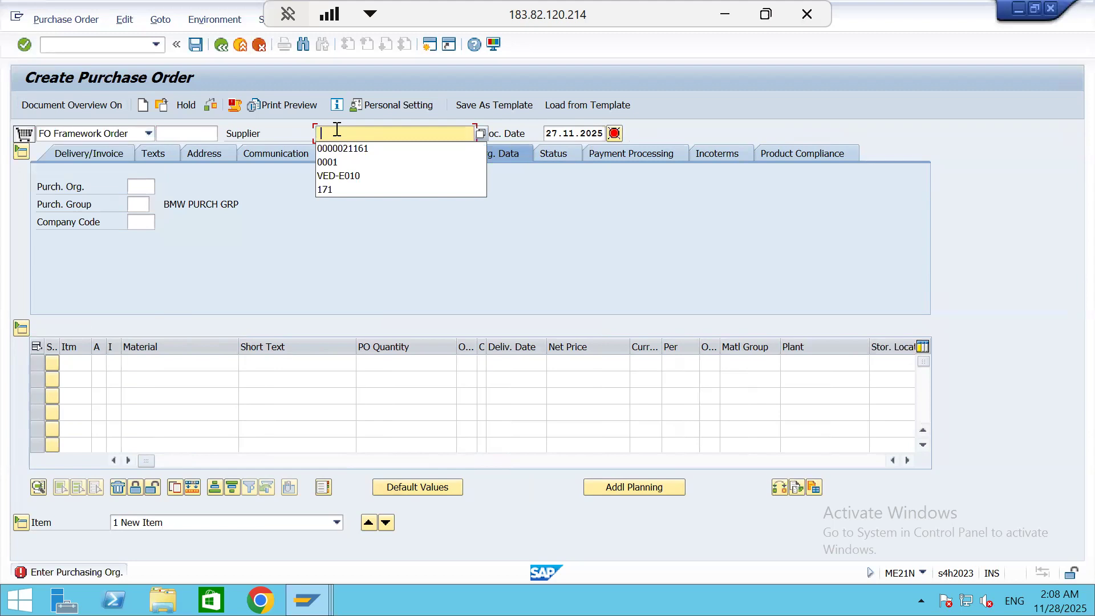
pyautogui.press('Down')
pyautogui.press('Return')
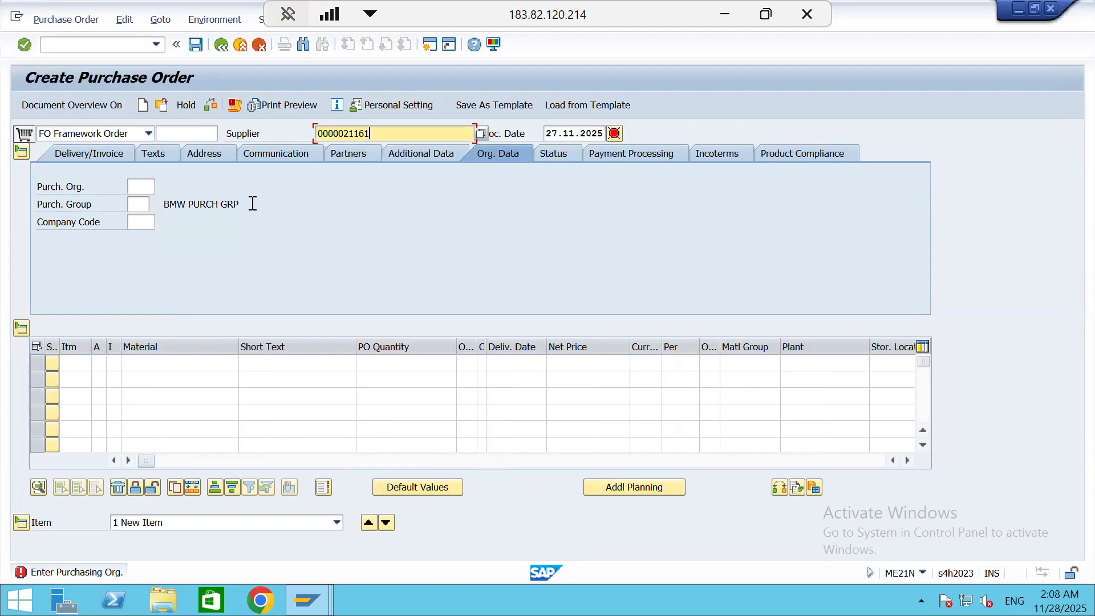
# Enter purchasing organization S111, purchasing group S11 and company code S111 in the order's organizational data and confirm the header
pyautogui.click(127, 190)
pyautogui.click(129, 189)
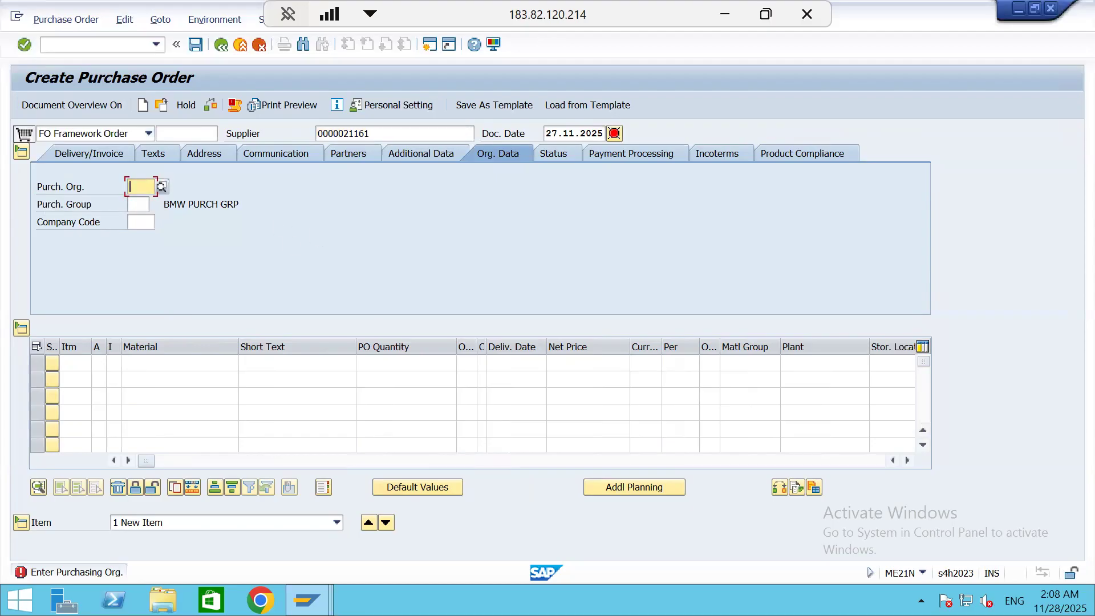
pyautogui.write('s111')
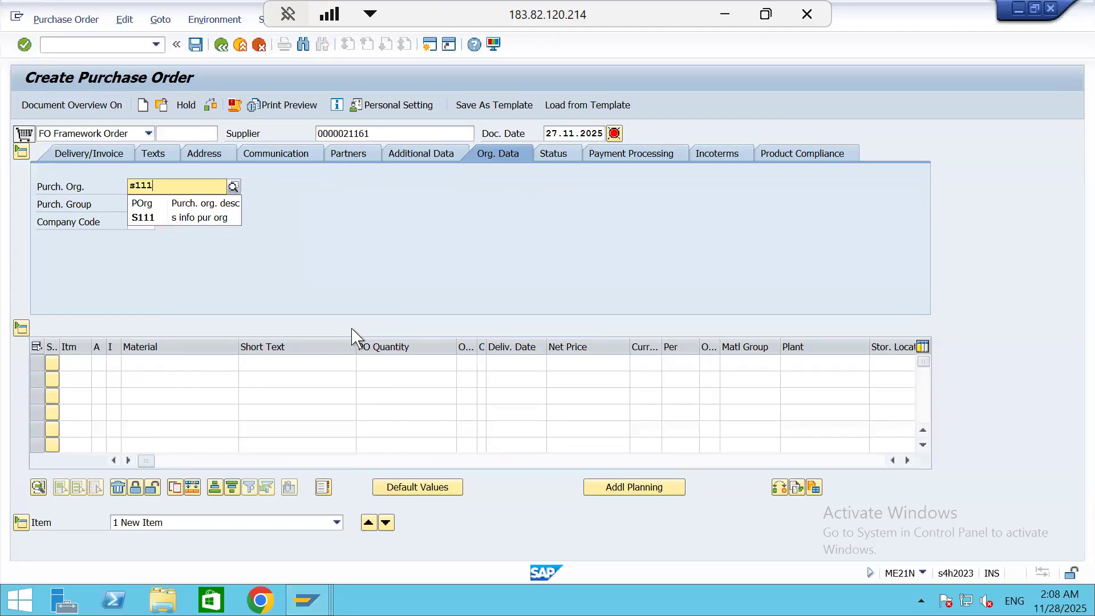
pyautogui.press('Return')
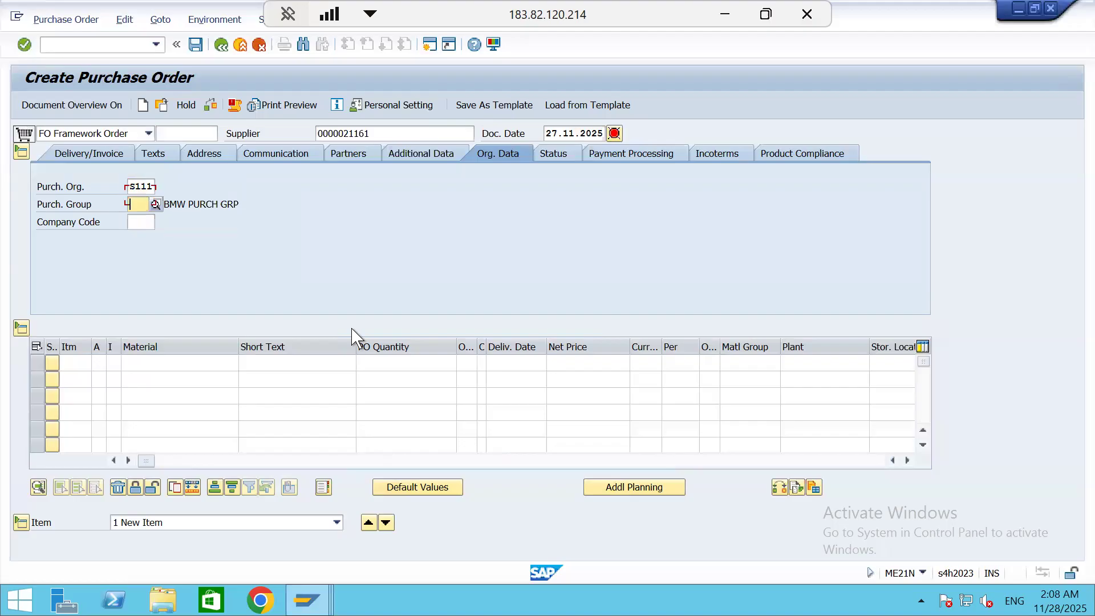
pyautogui.write('s111')
pyautogui.press('BackSpace')
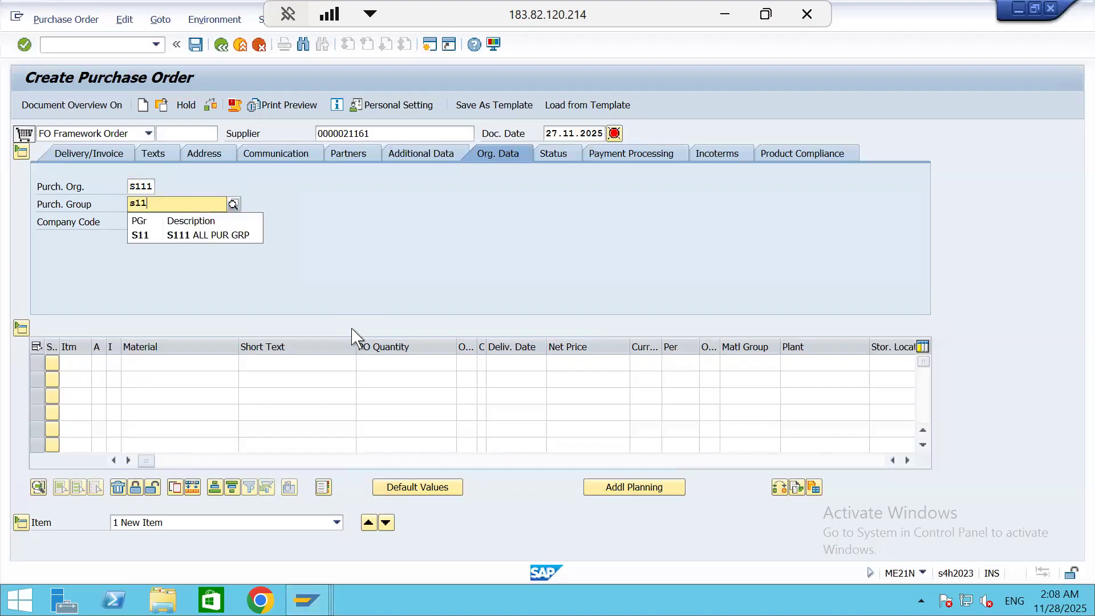
pyautogui.press('Down')
pyautogui.press('Return')
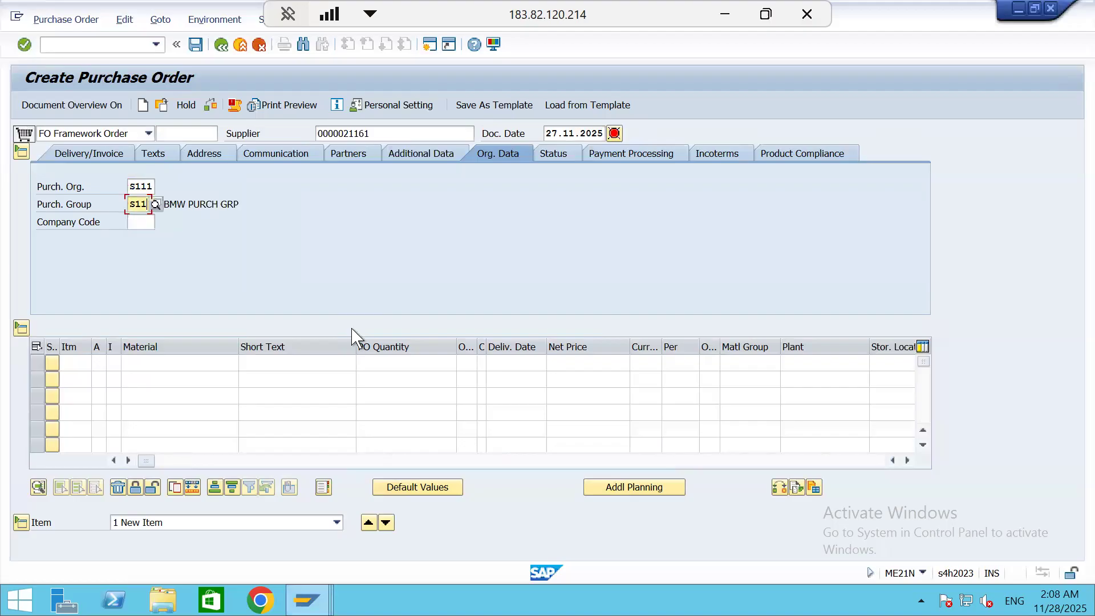
pyautogui.write('s111')
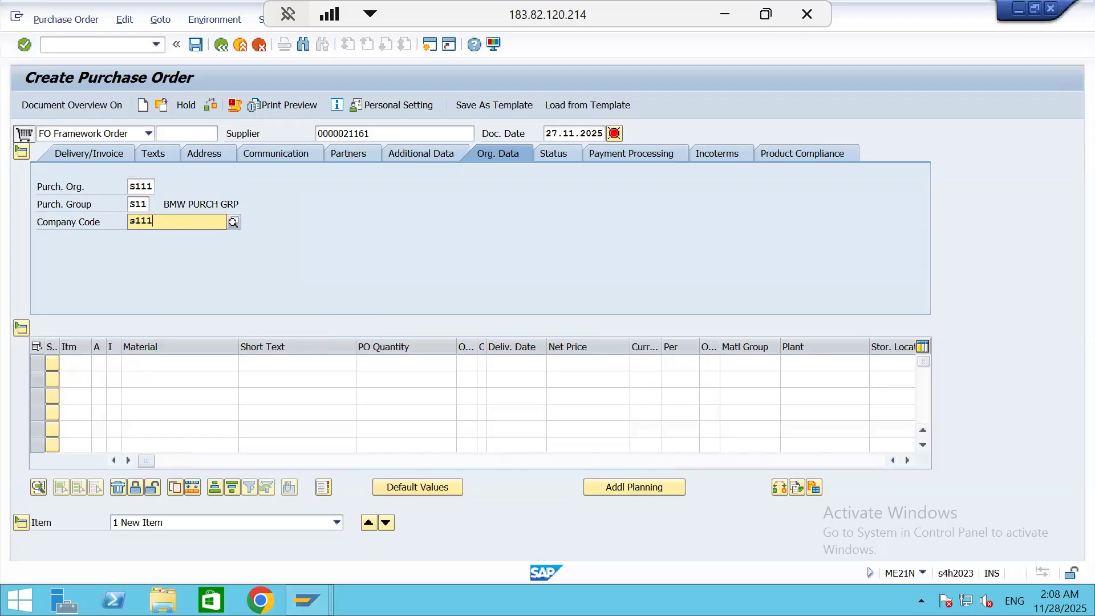
pyautogui.press('Down')
pyautogui.press('Return')
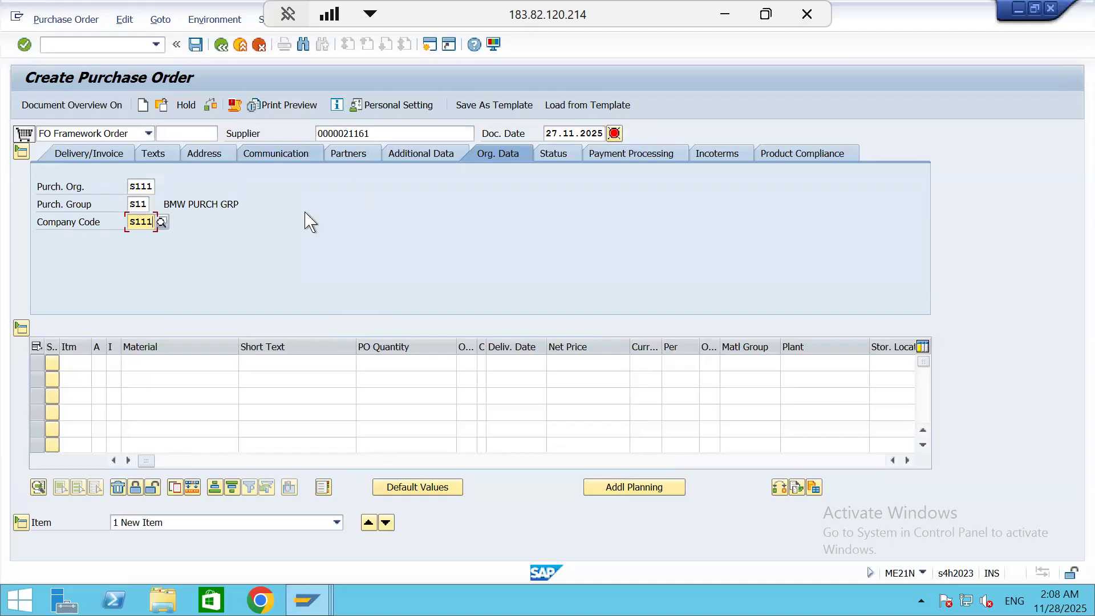
pyautogui.click(205, 369)
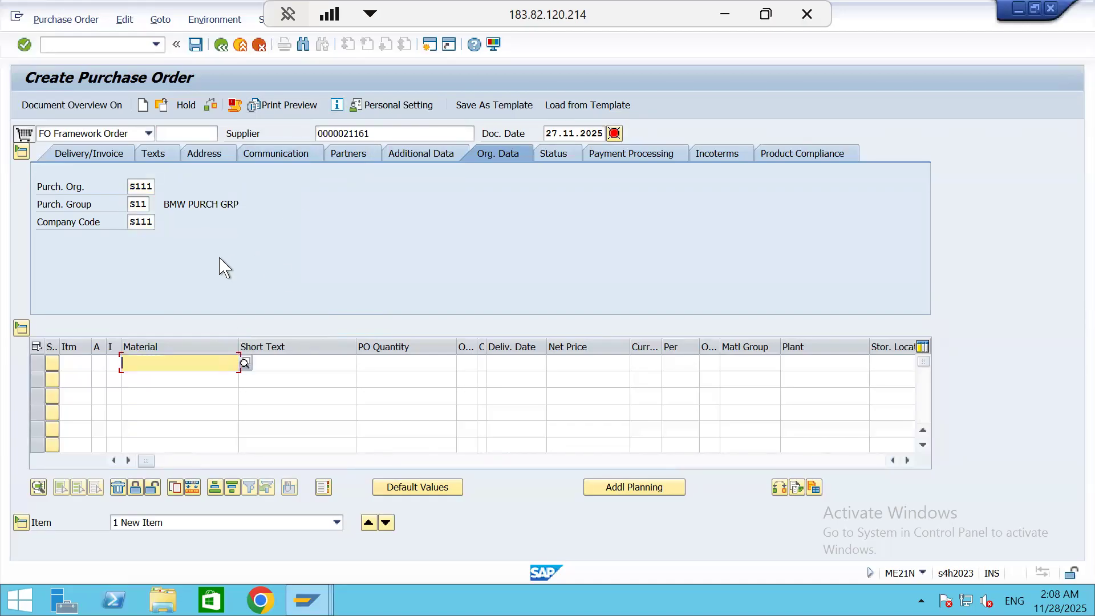
pyautogui.press('Return')
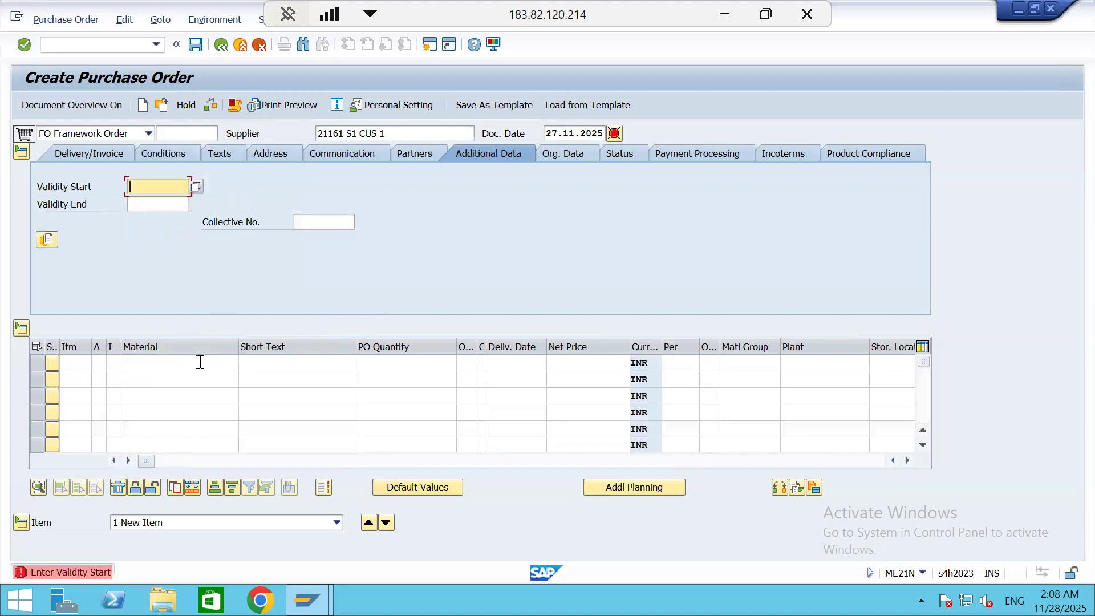
# Copy the new material number from cell C13 of the Excel notes and enter it as the material of the order's first item in SAP
pyautogui.click(199, 362)
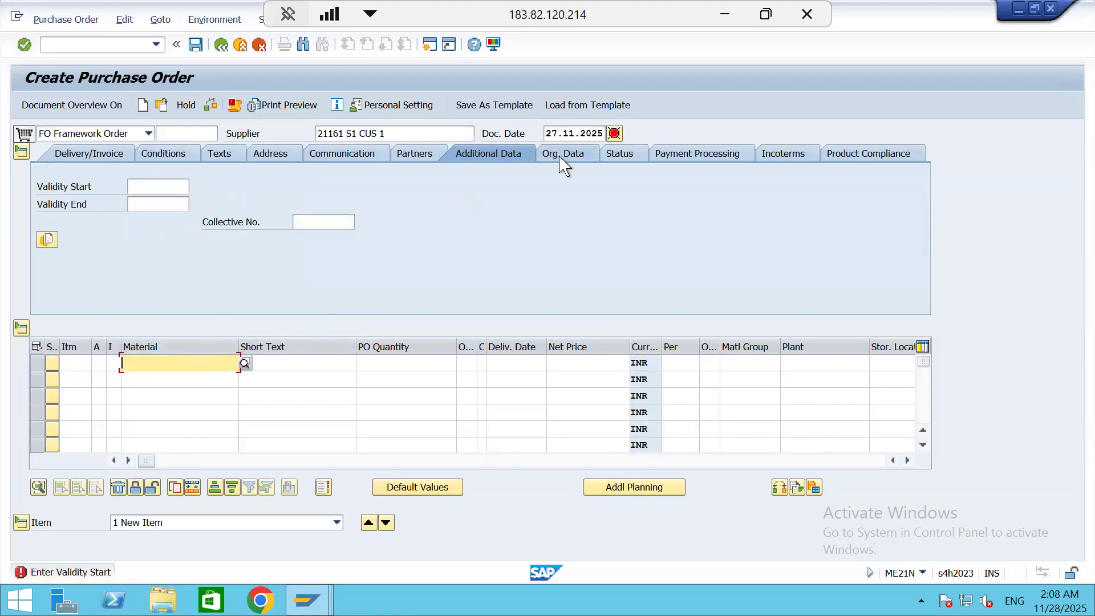
pyautogui.click(562, 159)
pyautogui.click(200, 363)
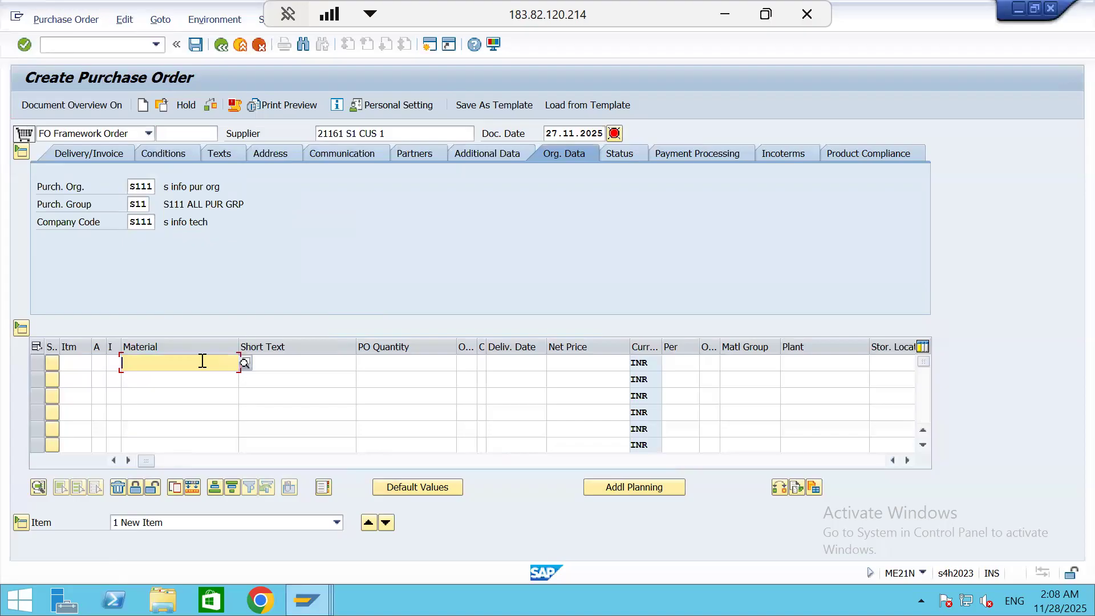
pyautogui.click(308, 600)
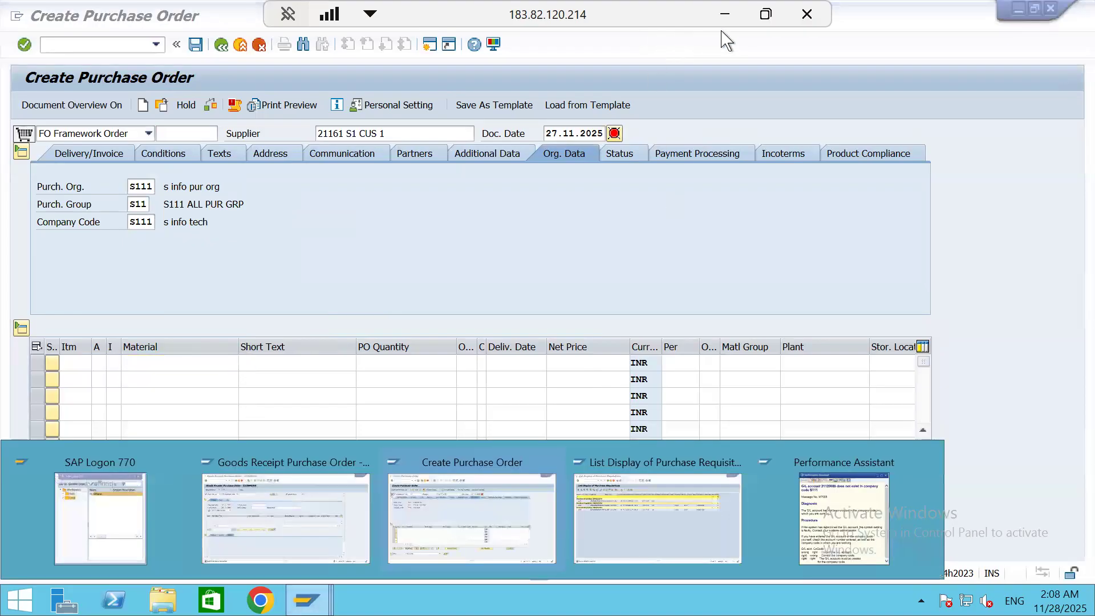
pyautogui.click(726, 15)
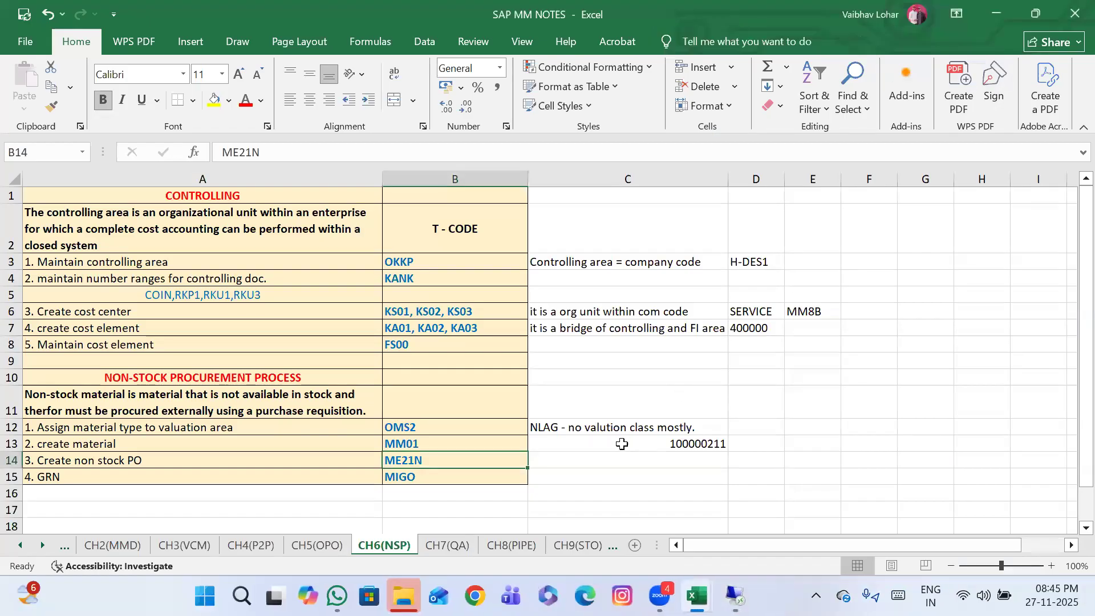
pyautogui.click(666, 445)
pyautogui.hotkey('ctrl', 'c')
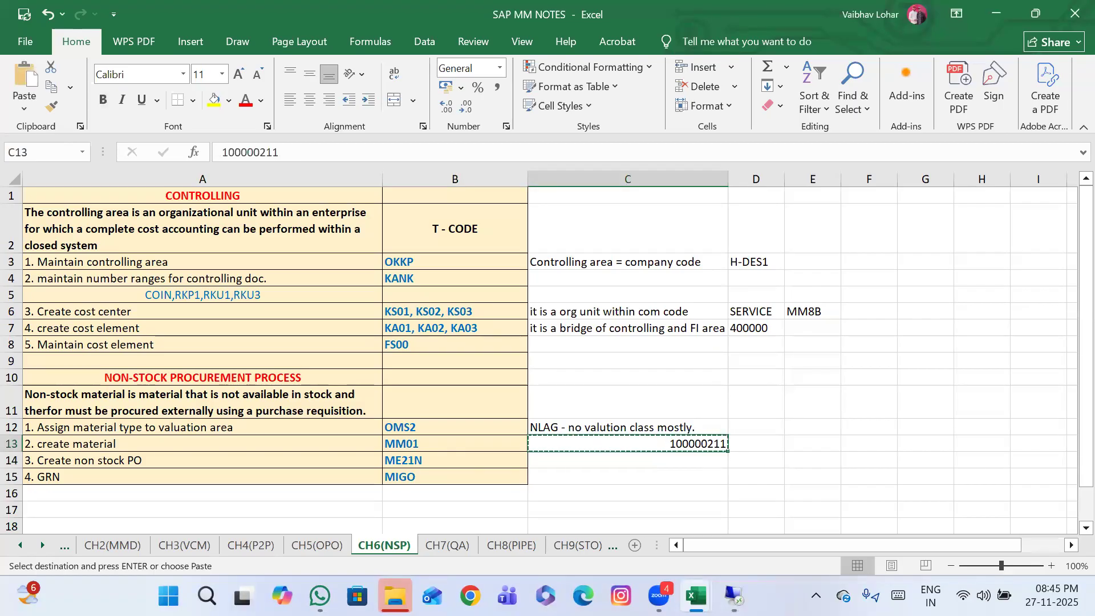
pyautogui.moveTo(734, 596)
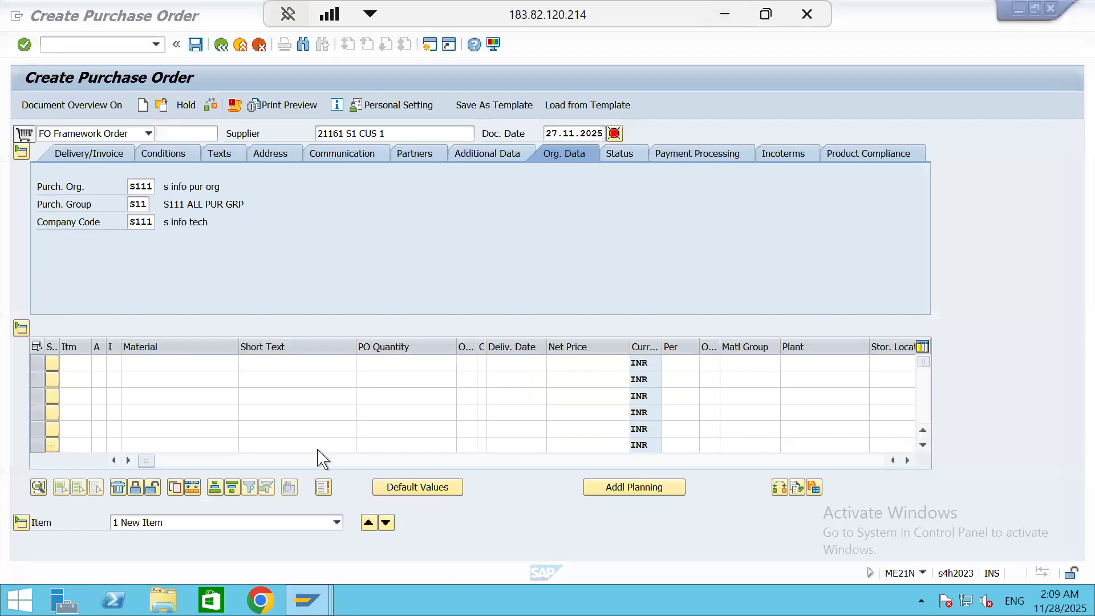
pyautogui.click(210, 364)
pyautogui.hotkey('ctrl', 'v')
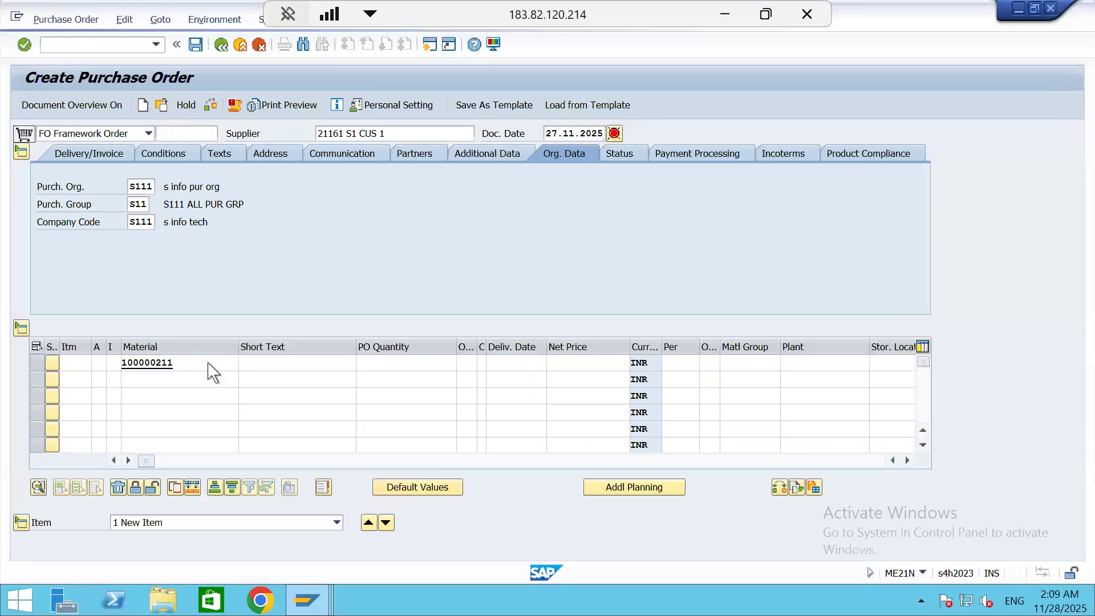
pyautogui.press('Return')
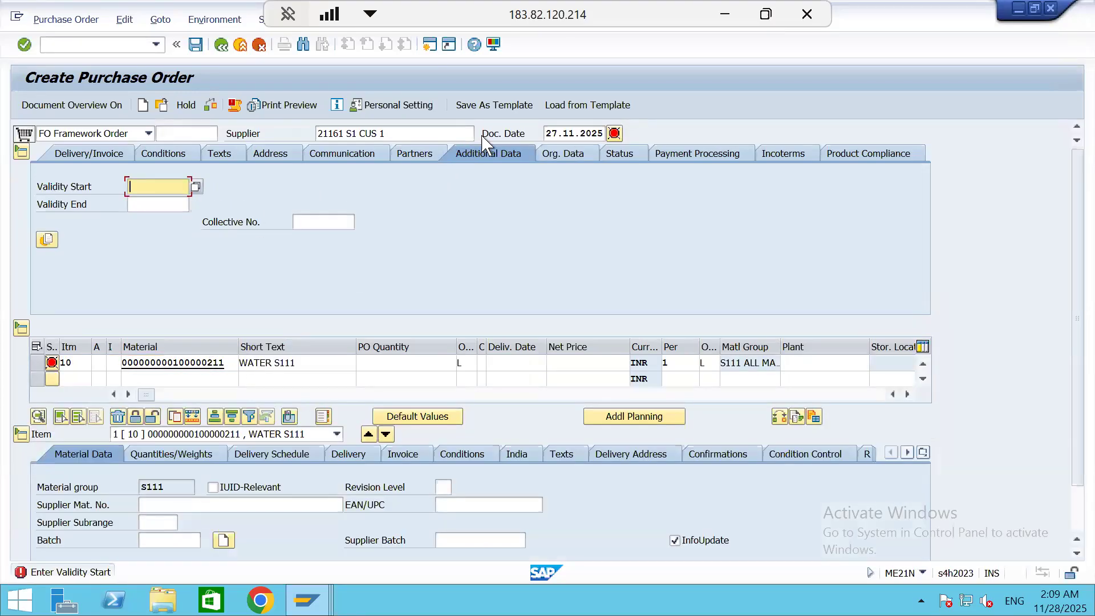
# Set the PO quantity of the WATER S111 item to 30 L
pyautogui.click(564, 159)
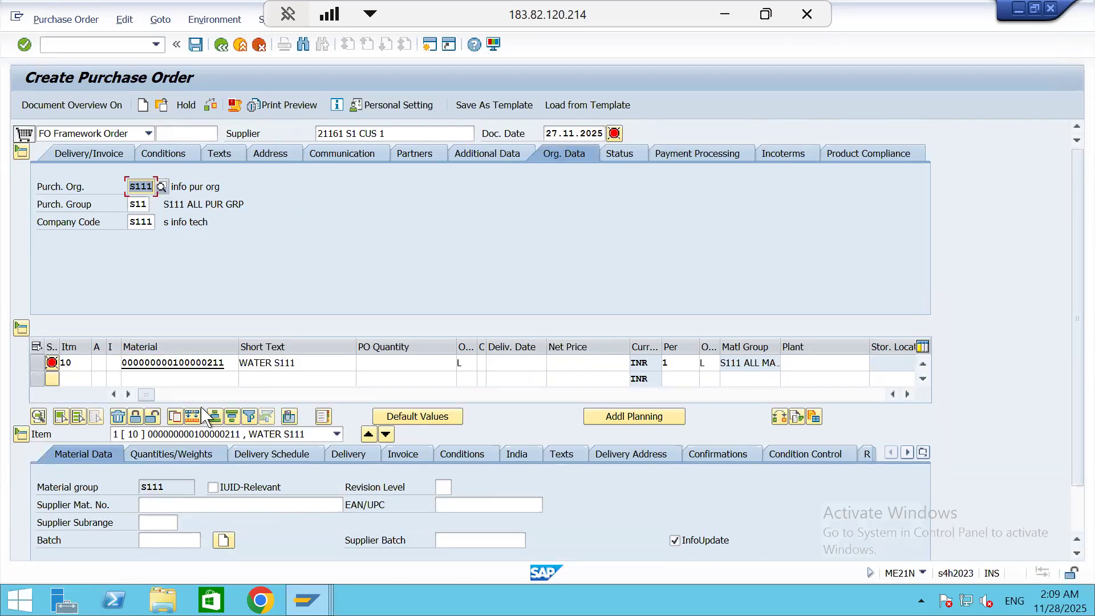
pyautogui.click(433, 365)
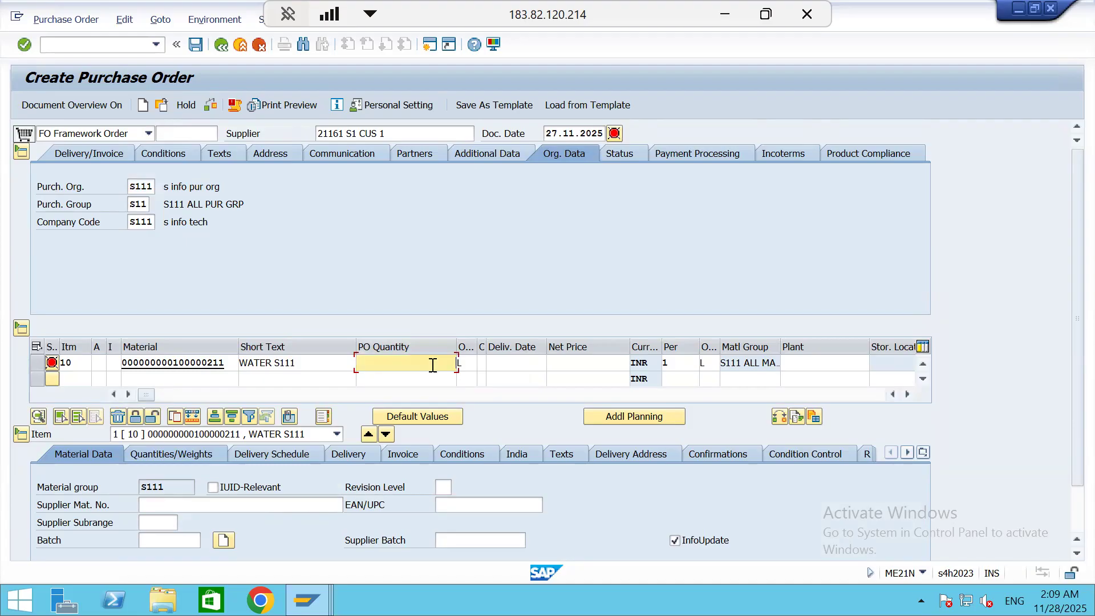
pyautogui.press('Return')
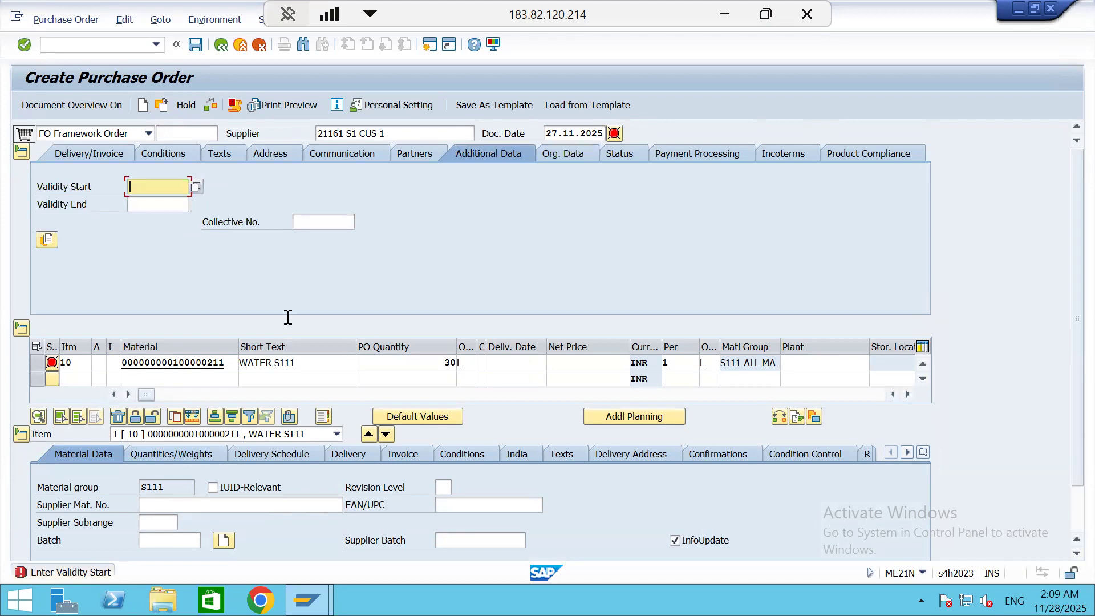
# Set the framework order's validity start to 27.11.2025 and validity end to 30.11.2025
pyautogui.click(198, 186)
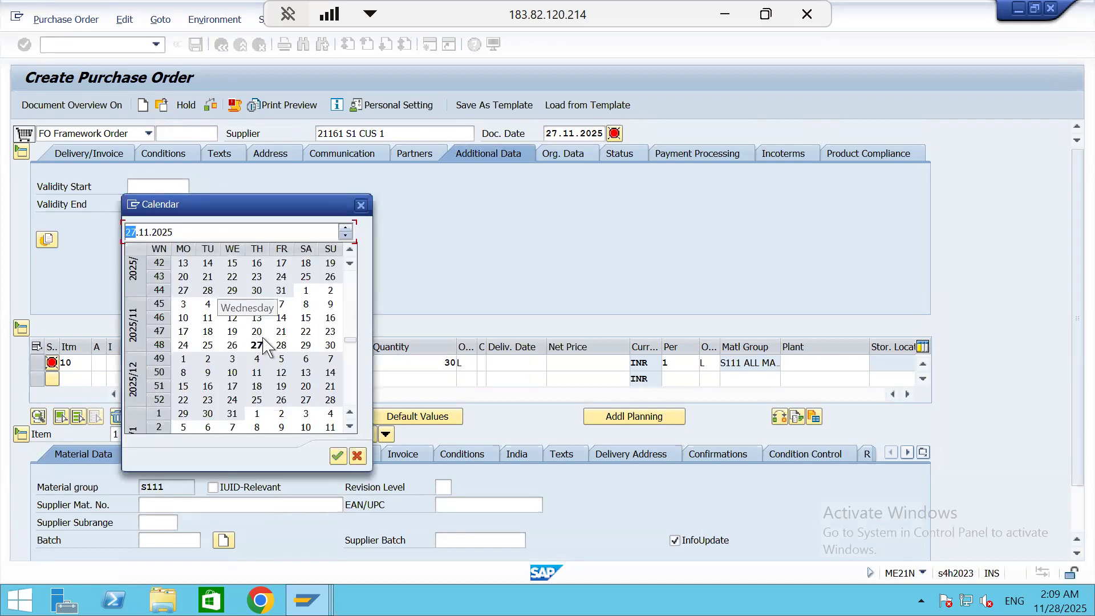
pyautogui.doubleClick(257, 347)
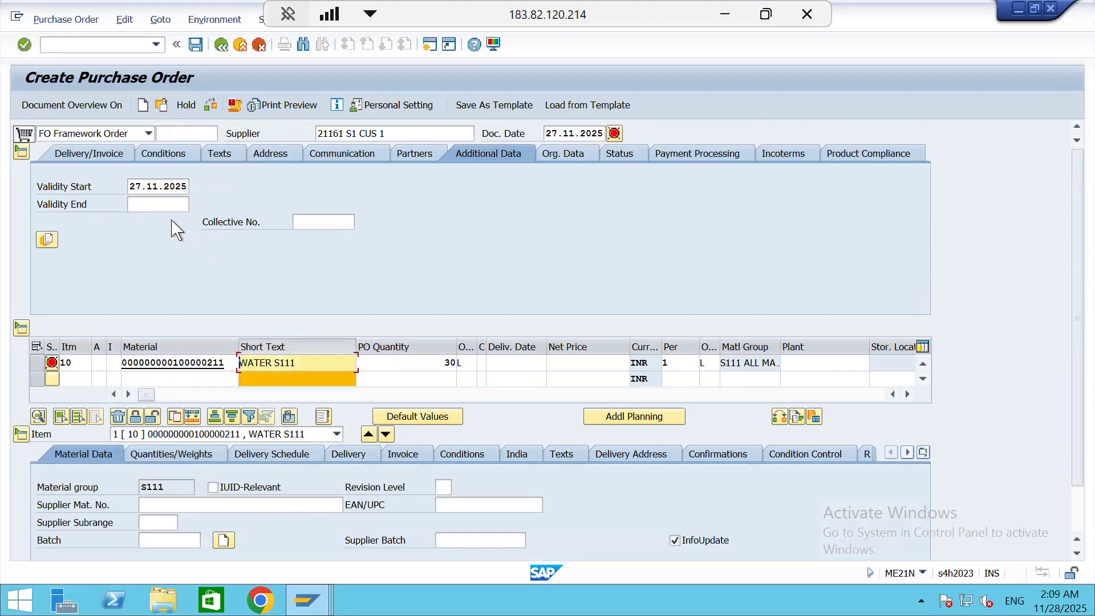
pyautogui.click(172, 207)
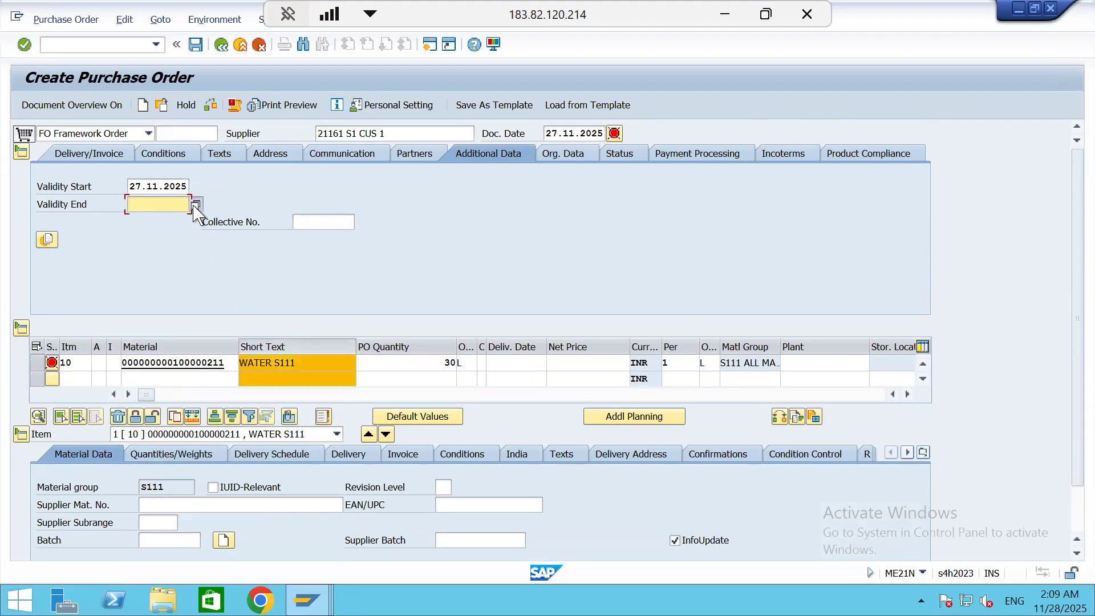
pyautogui.click(195, 205)
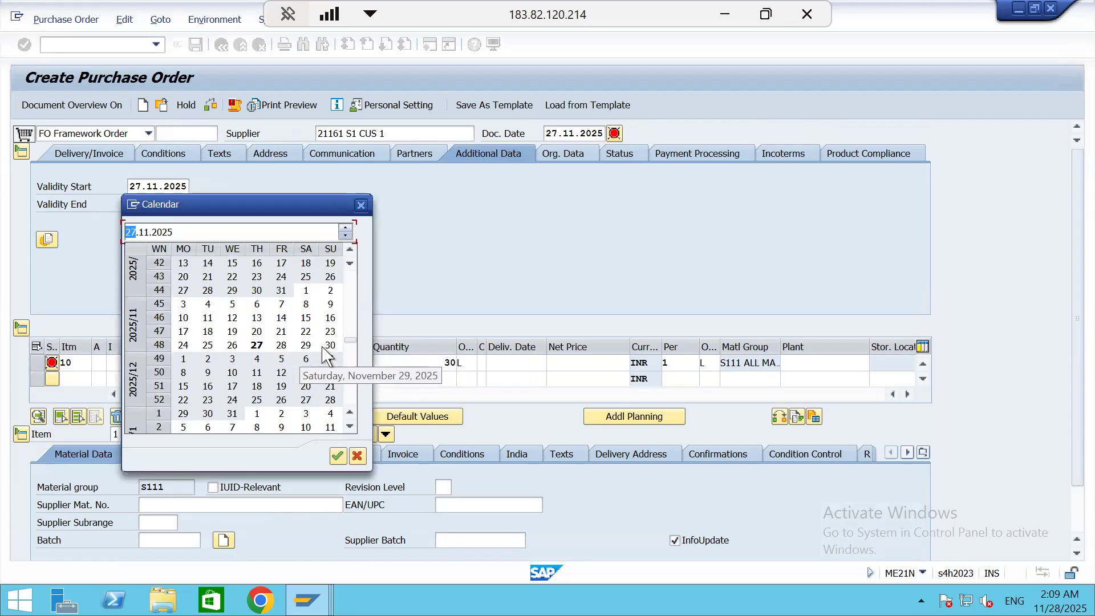
pyautogui.doubleClick(323, 347)
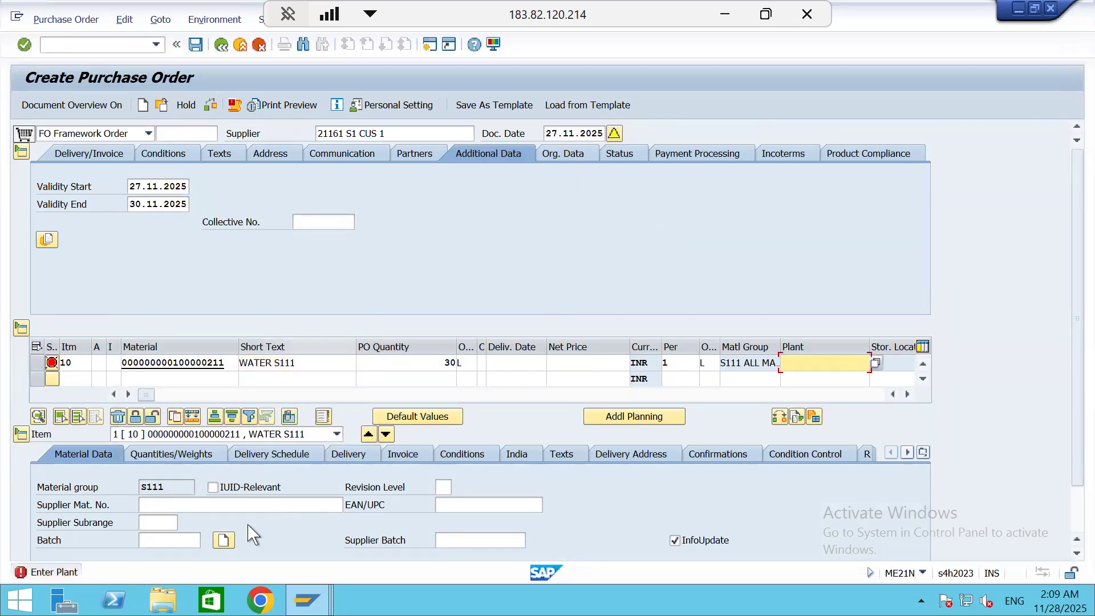
# Enter plant S111 and a net price of 10 INR for the WATER S111 item
pyautogui.write('s111')
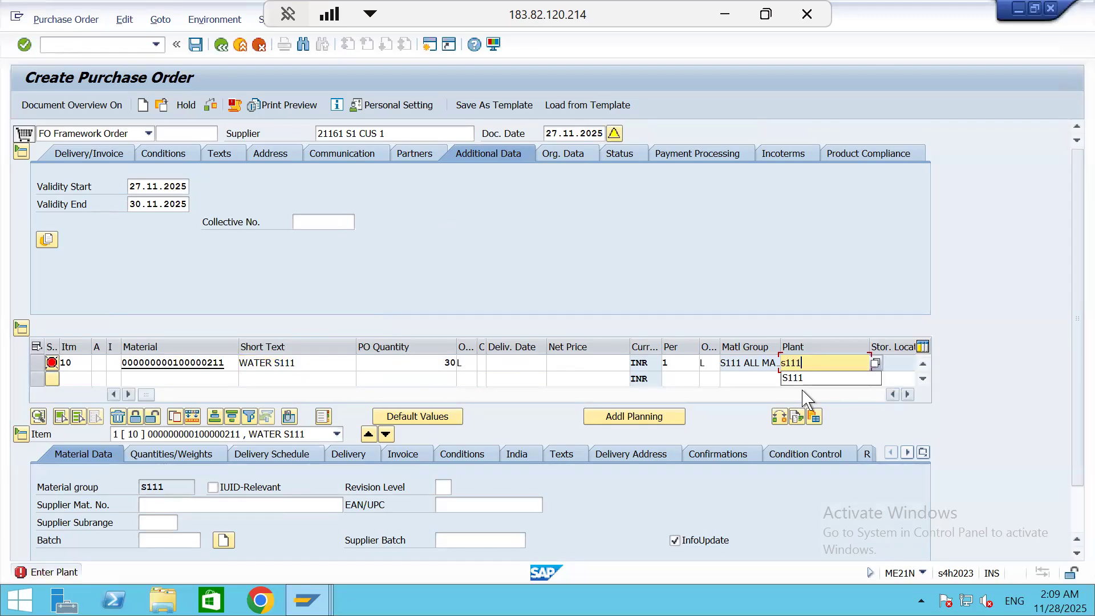
pyautogui.press('Return')
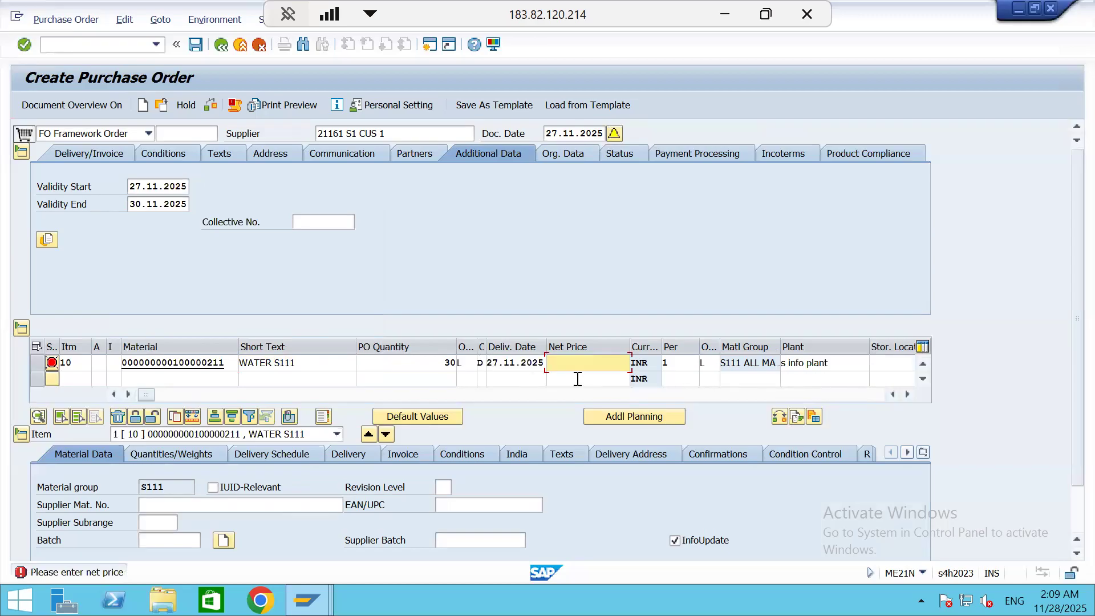
pyautogui.write('10')
pyautogui.press('Return')
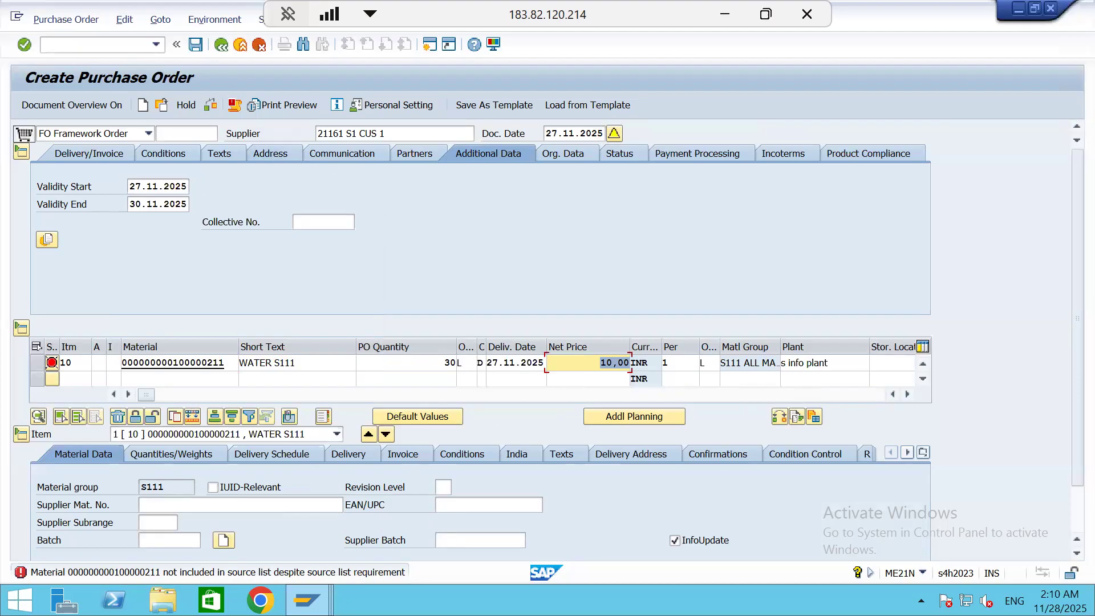
# Switch to the goods receipt session and open transaction OME5 for the source list requirement per plant
pyautogui.moveTo(313, 587)
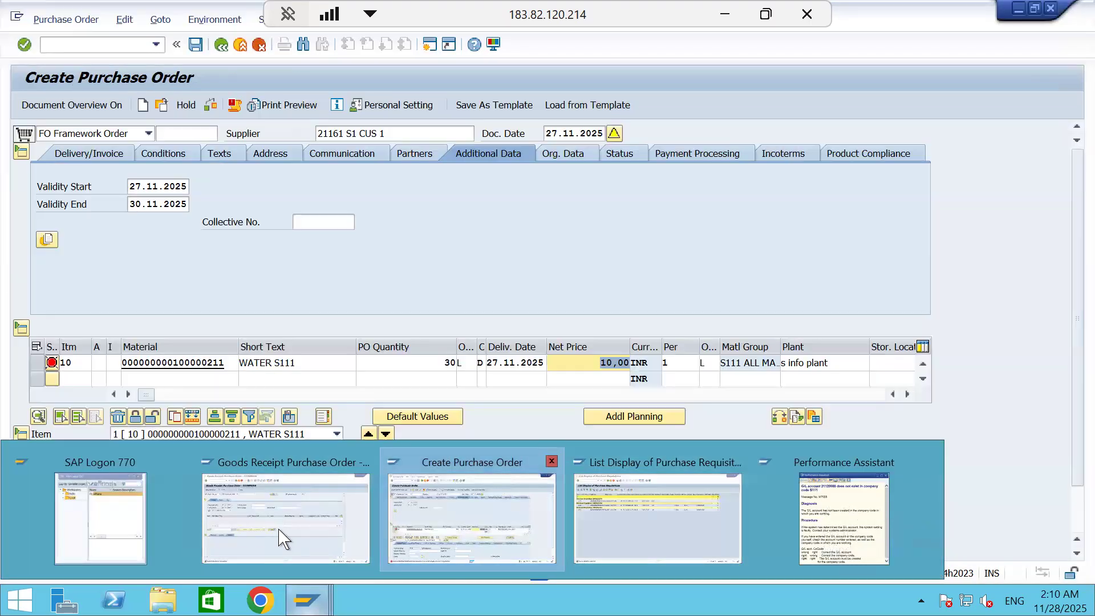
pyautogui.click(282, 490)
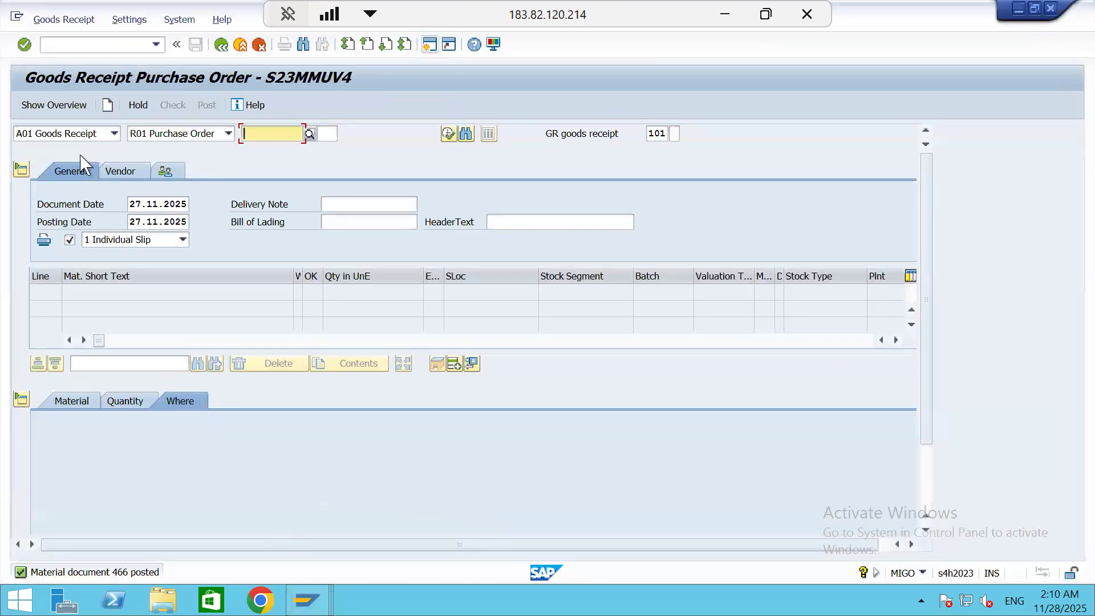
pyautogui.click(79, 48)
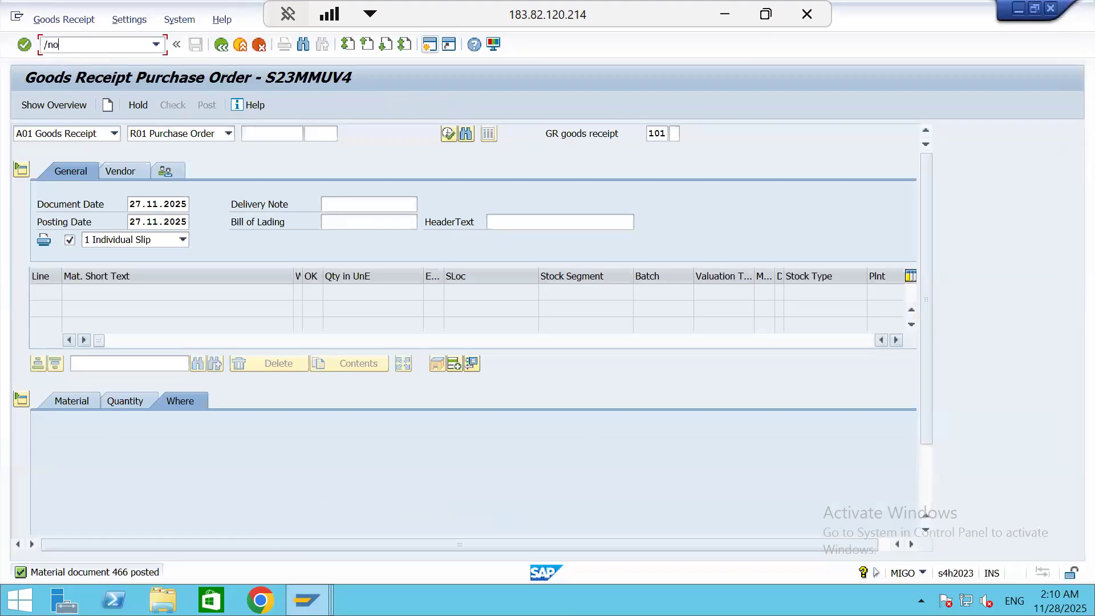
pyautogui.write('/nome5')
pyautogui.press('Return')
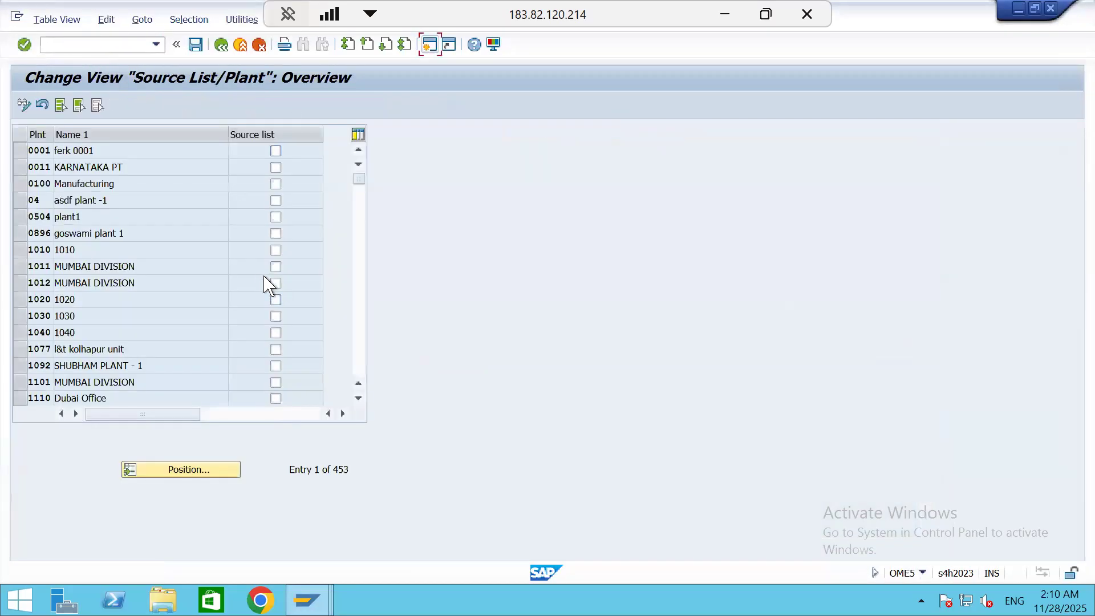
# Find plant S111, clear its source list requirement, save the change and leave the transaction
pyautogui.click(192, 471)
pyautogui.write('s111')
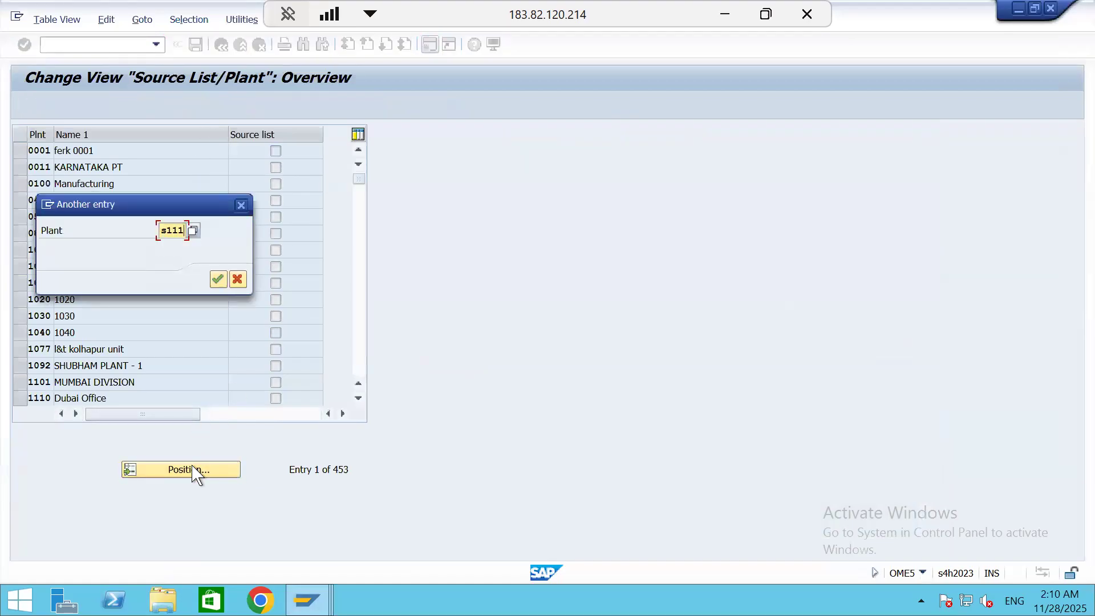
pyautogui.press('Return')
pyautogui.click(276, 150)
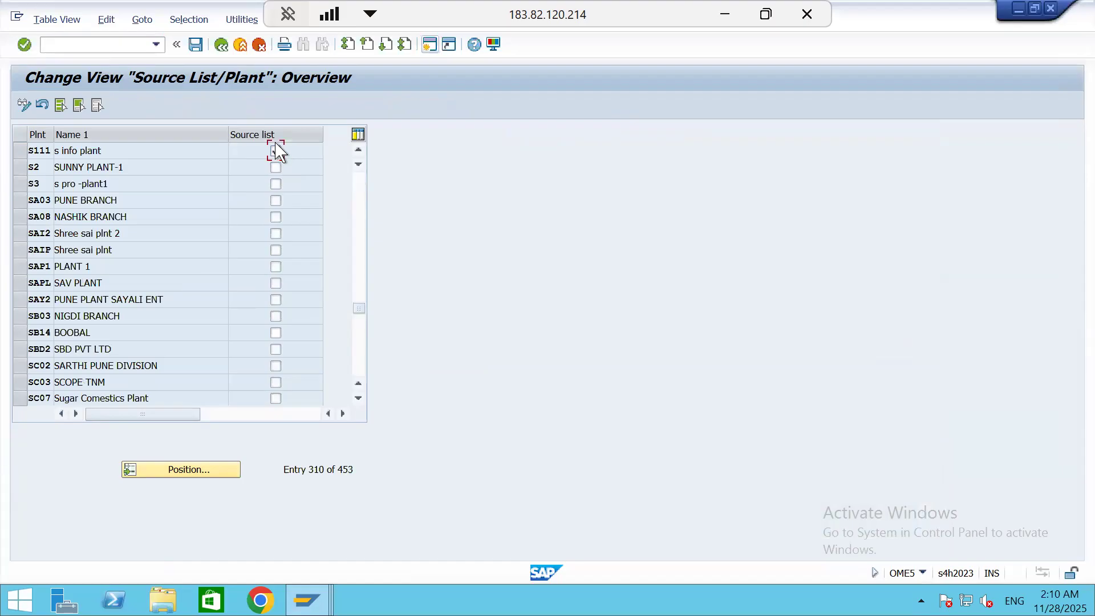
pyautogui.click(201, 43)
pyautogui.click(232, 283)
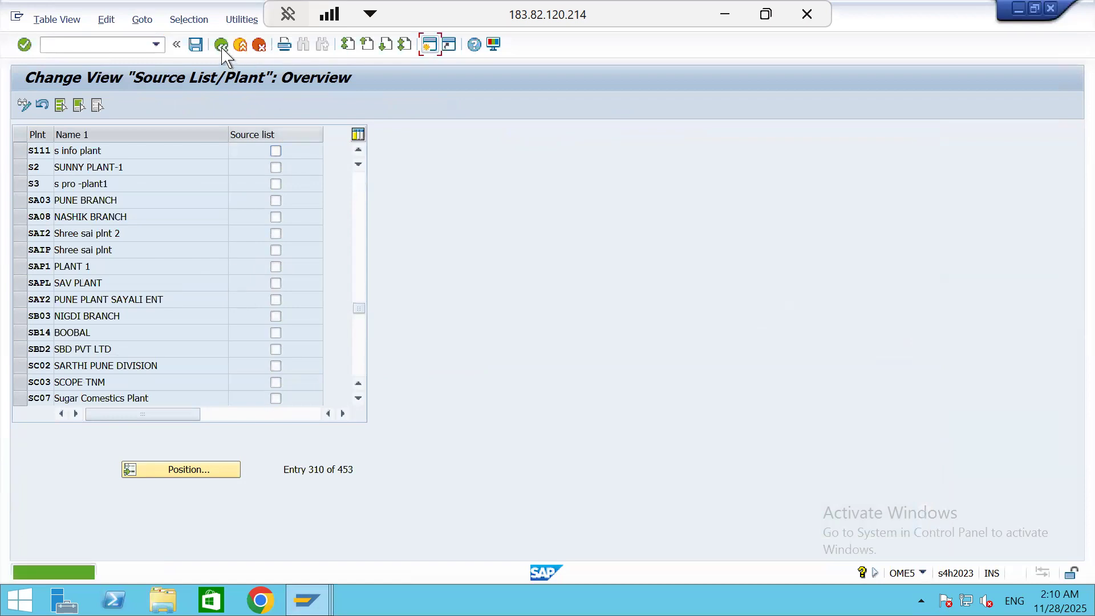
pyautogui.click(222, 45)
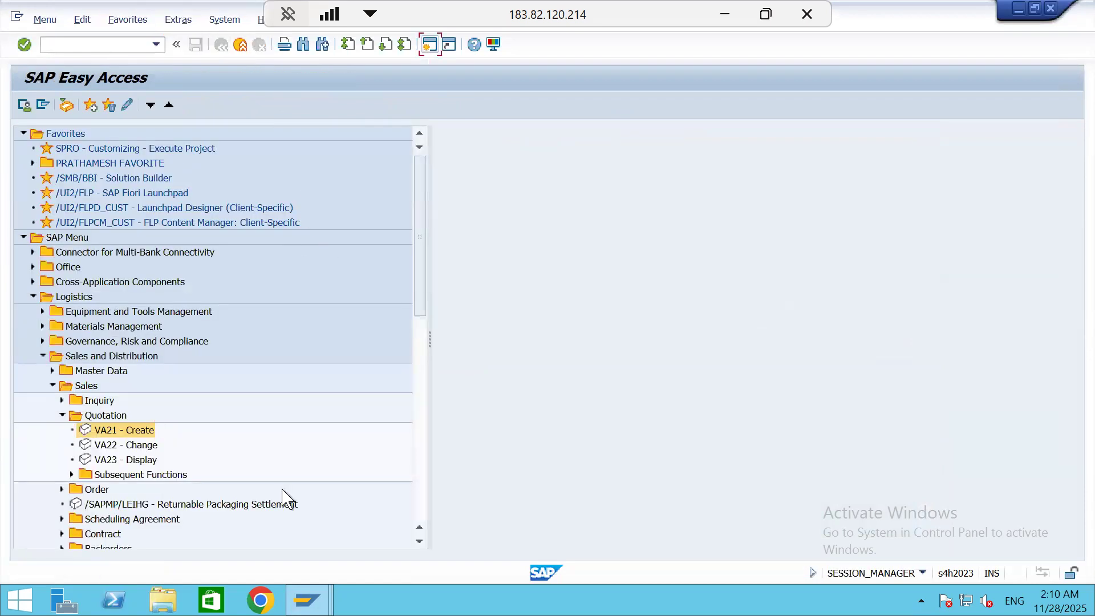
# Return to the Create Purchase Order session and recheck the framework order, acknowledging its messages
pyautogui.moveTo(306, 600)
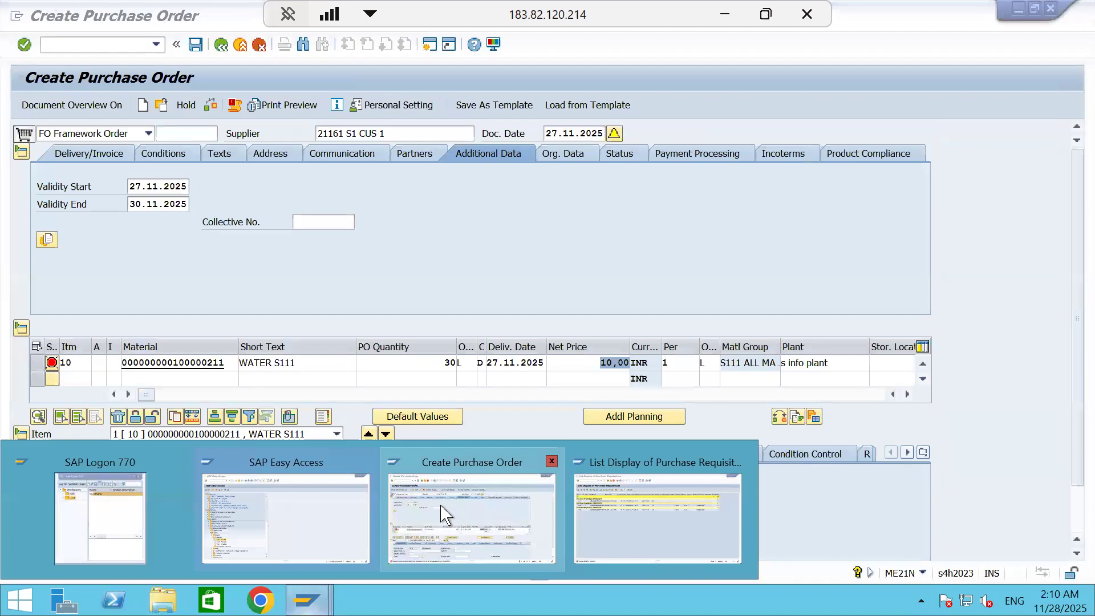
pyautogui.click(433, 514)
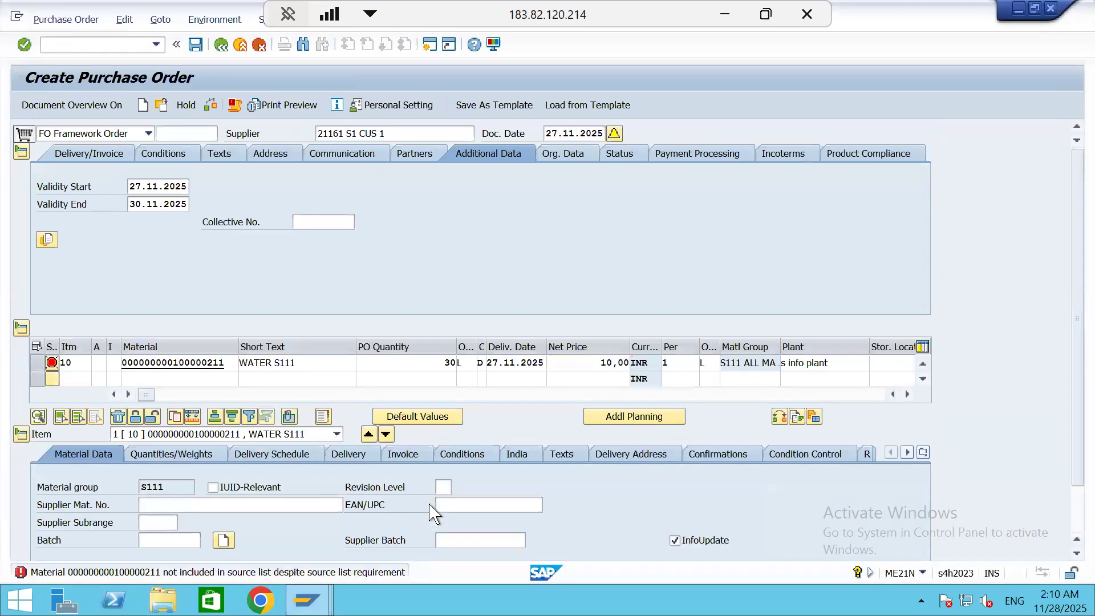
pyautogui.press('Return')
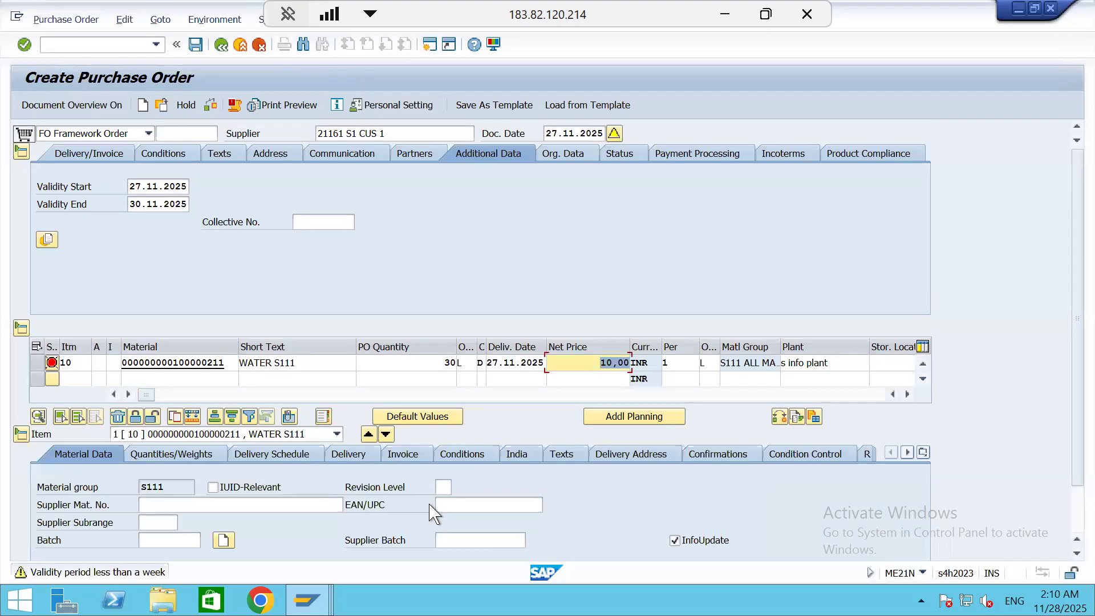
pyautogui.press('Return')
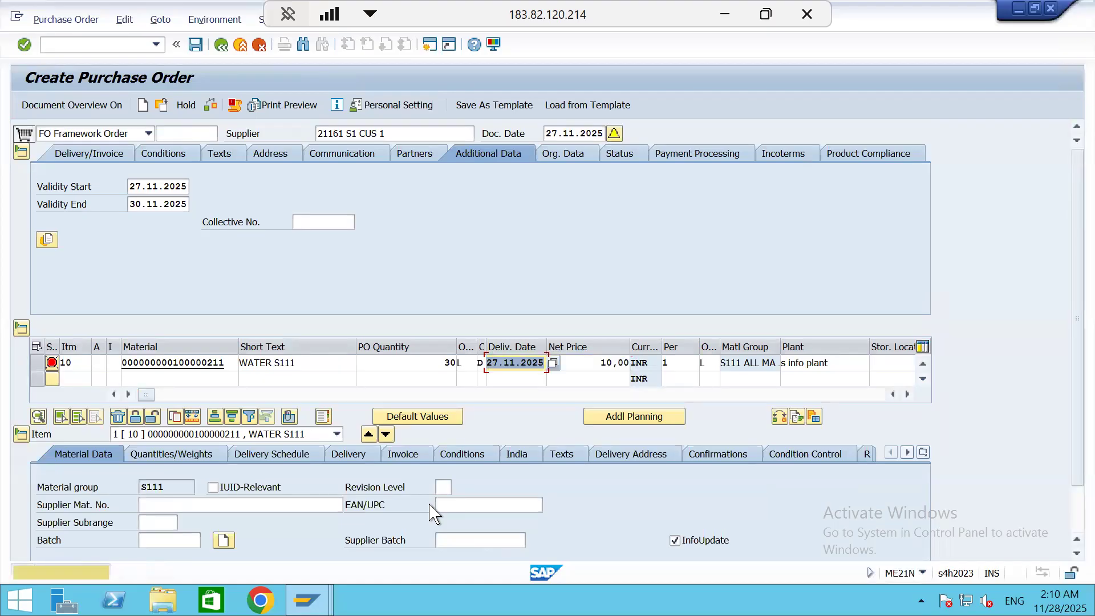
pyautogui.click(279, 194)
pyautogui.press('Return')
pyautogui.click(279, 194)
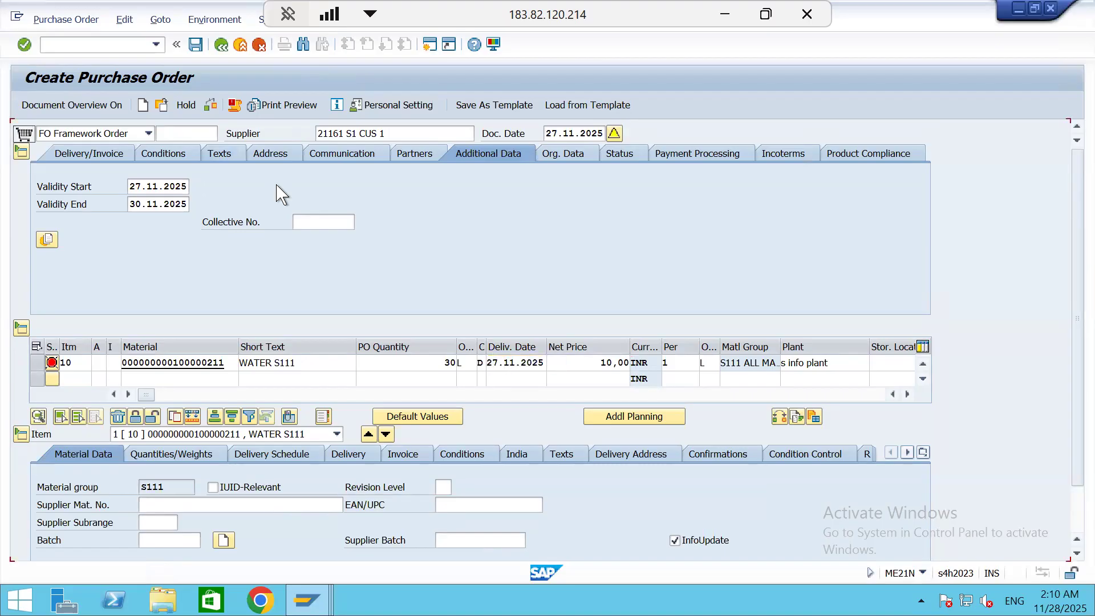
pyautogui.press('Return')
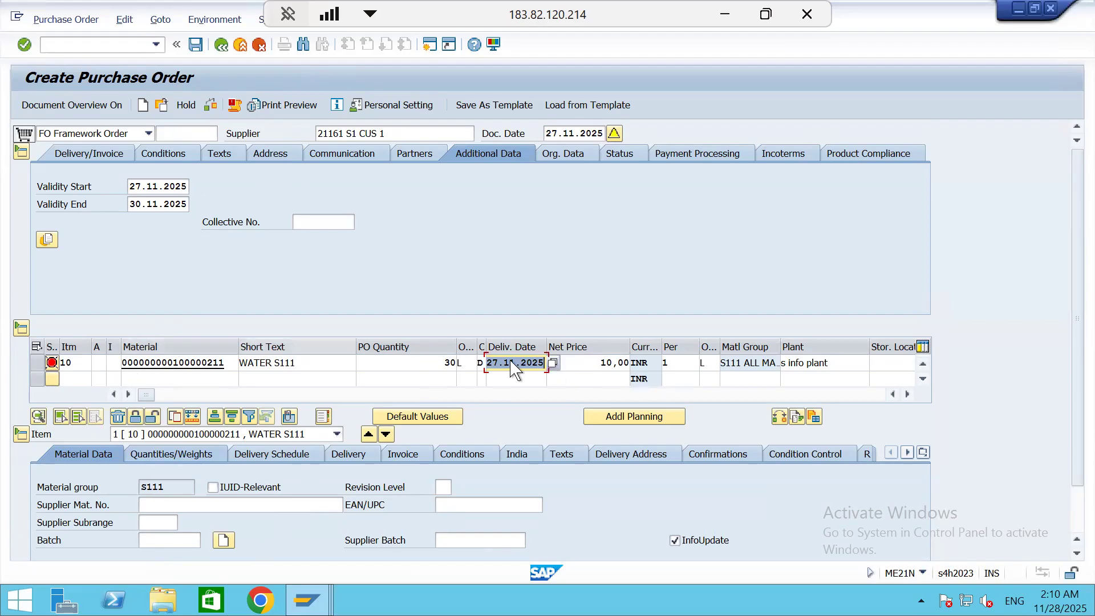
# Choose Standard as the item category of the WATER S111 item
pyautogui.click(112, 365)
pyautogui.click(127, 363)
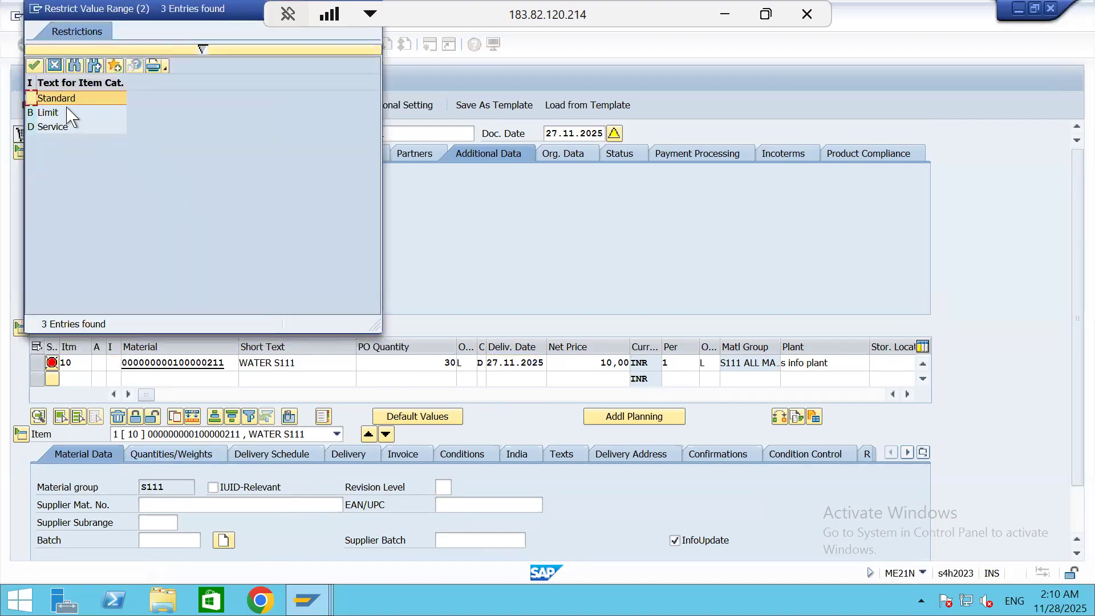
pyautogui.doubleClick(67, 101)
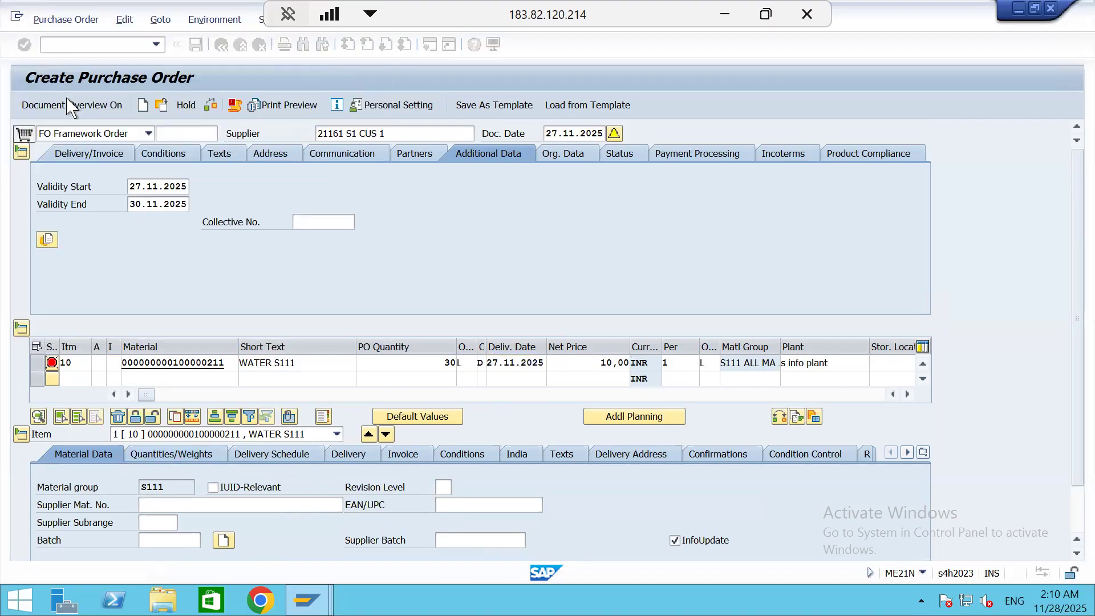
# Set the account assignment category of the WATER S111 item to K (Cost center) and validate the order
pyautogui.click(97, 362)
pyautogui.click(112, 363)
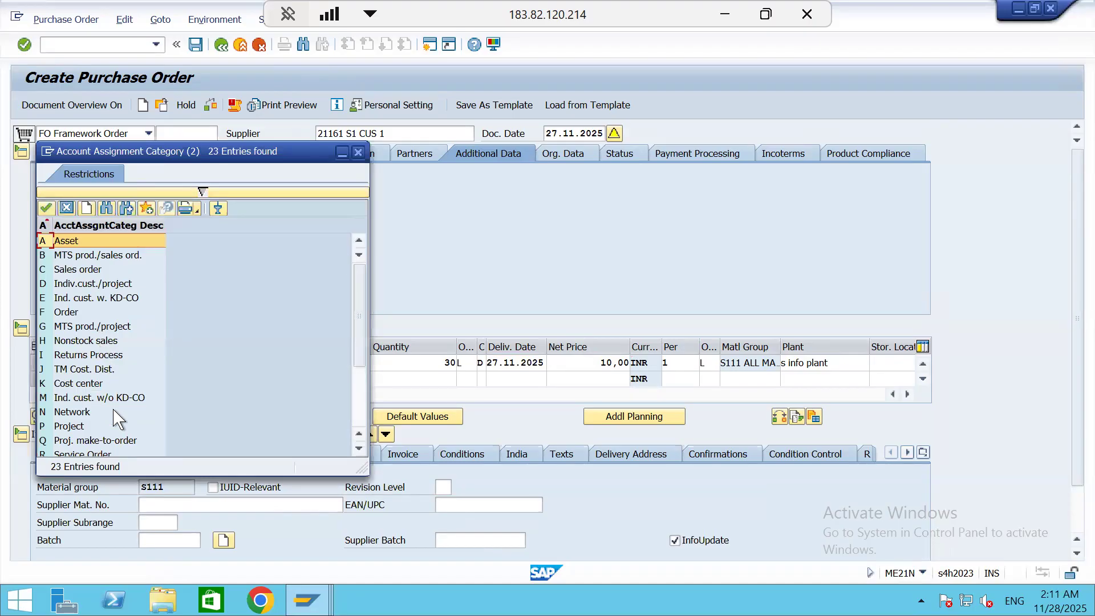
pyautogui.scroll(-2, 117, 419)
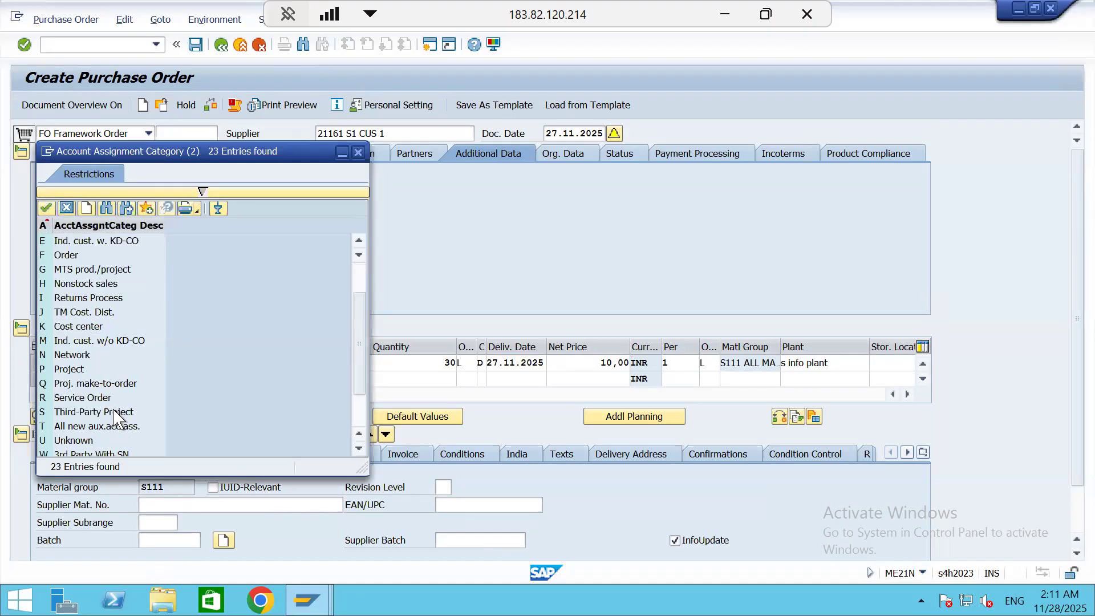
pyautogui.scroll(-2, 117, 420)
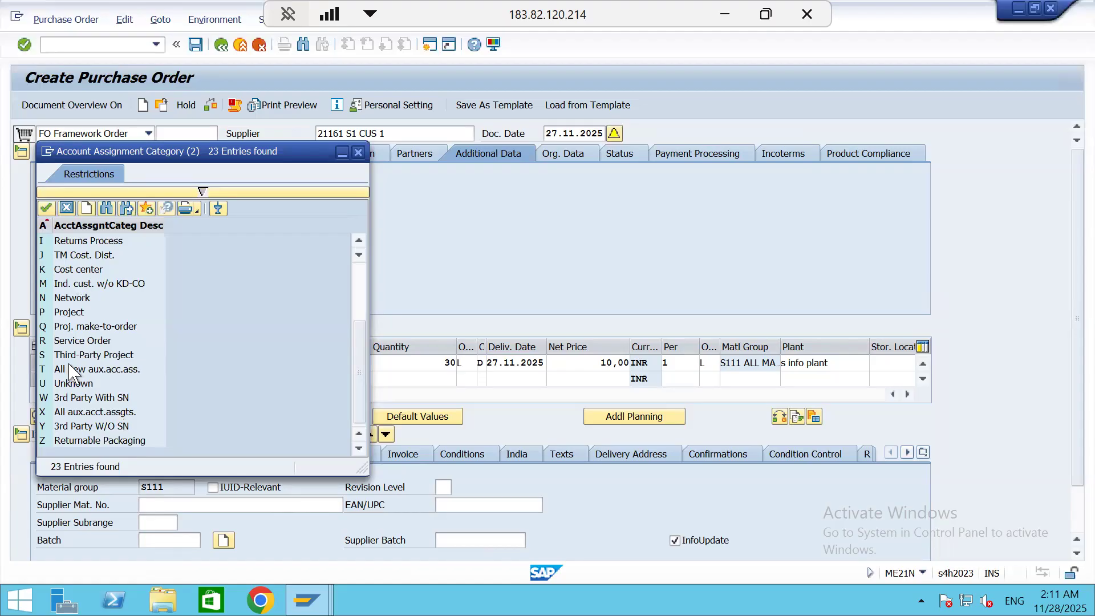
pyautogui.scroll(4, 94, 302)
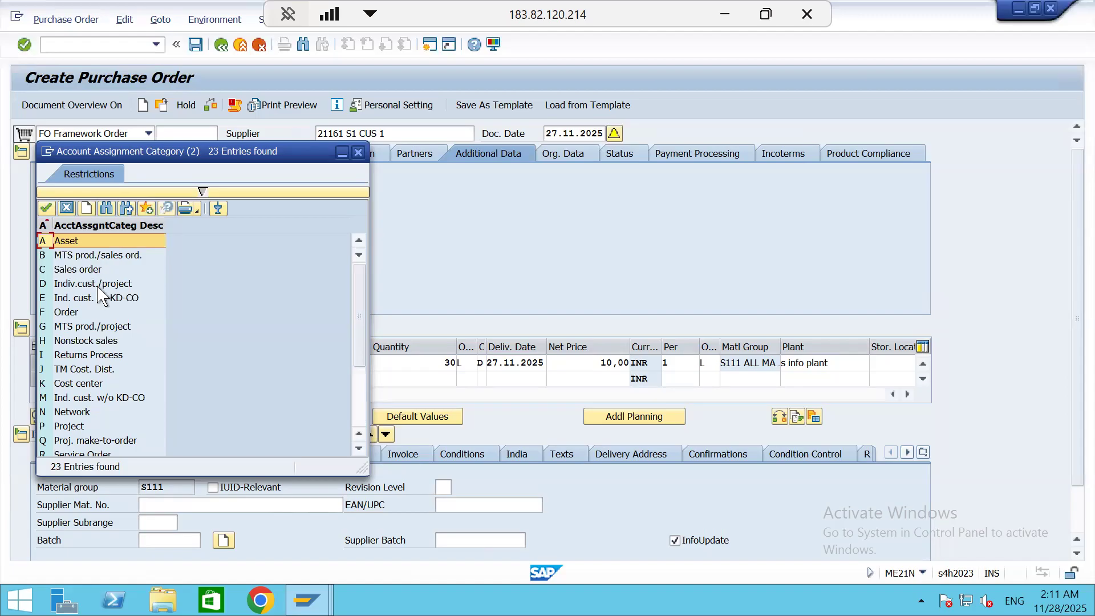
pyautogui.doubleClick(63, 383)
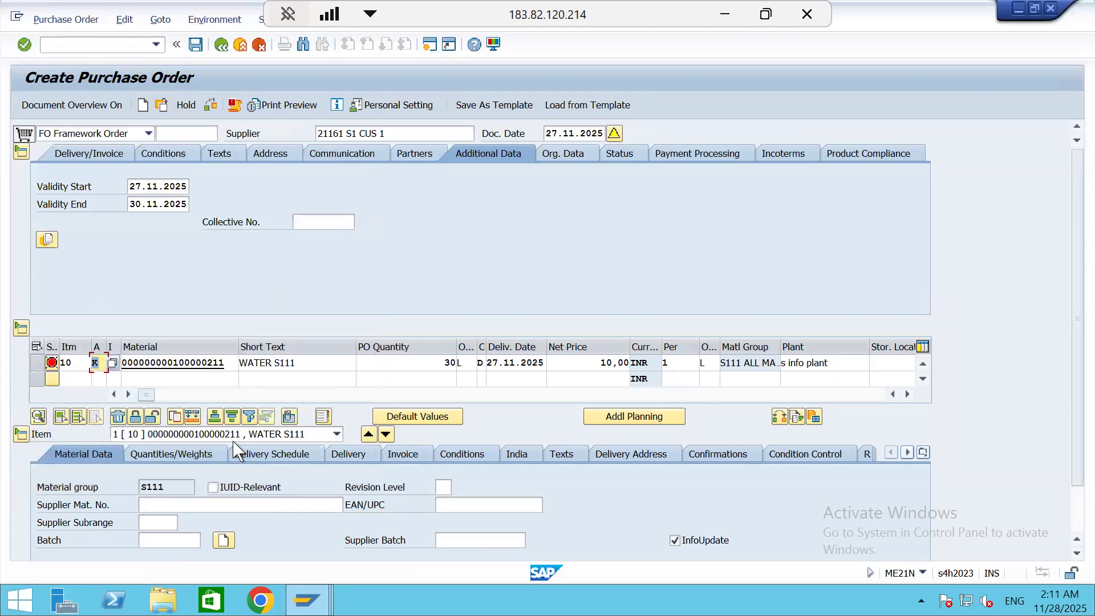
pyautogui.click(338, 363)
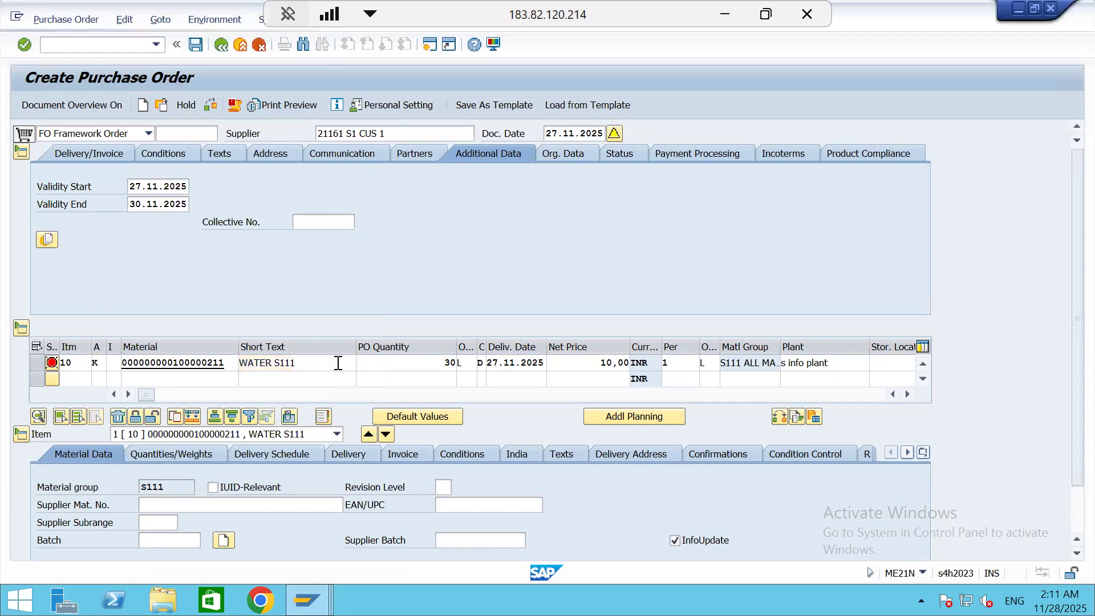
pyautogui.press('Return')
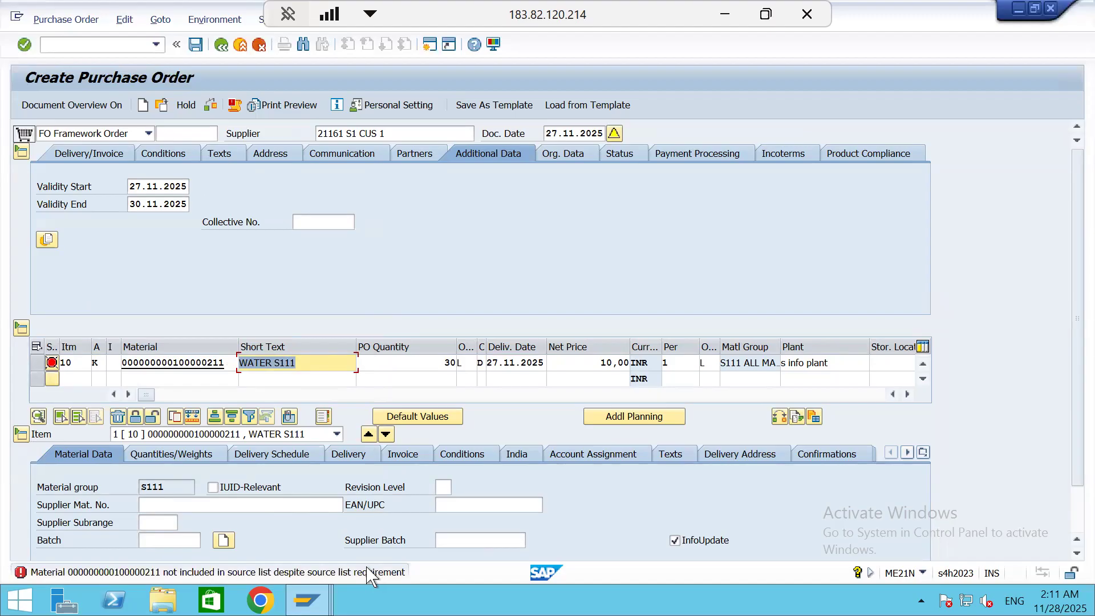
# Switch to the SAP Easy Access session and try to open transaction ME02
pyautogui.moveTo(308, 600)
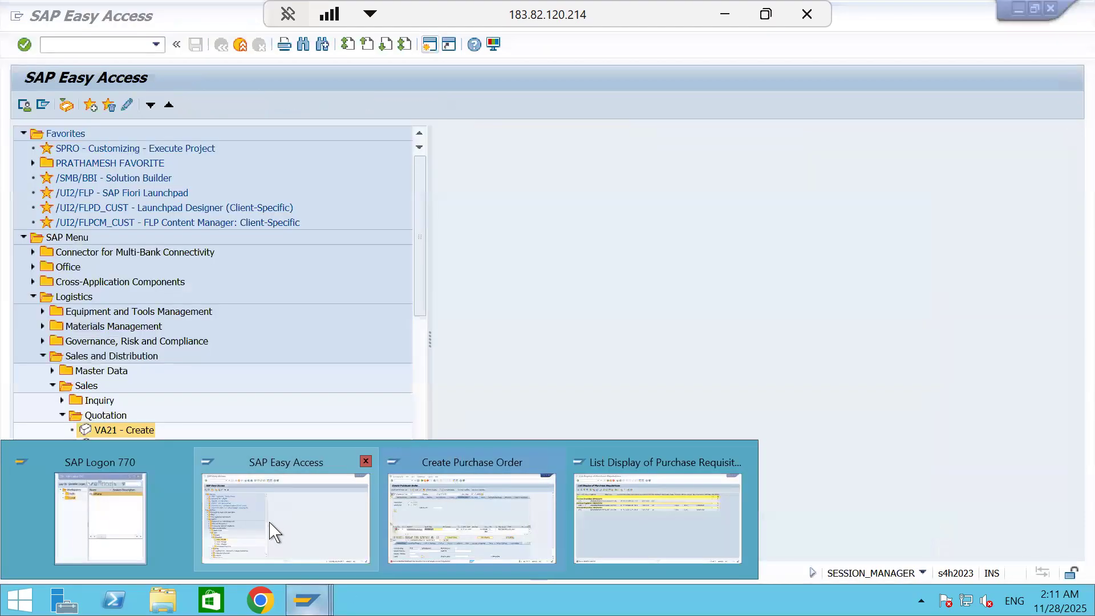
pyautogui.click(273, 528)
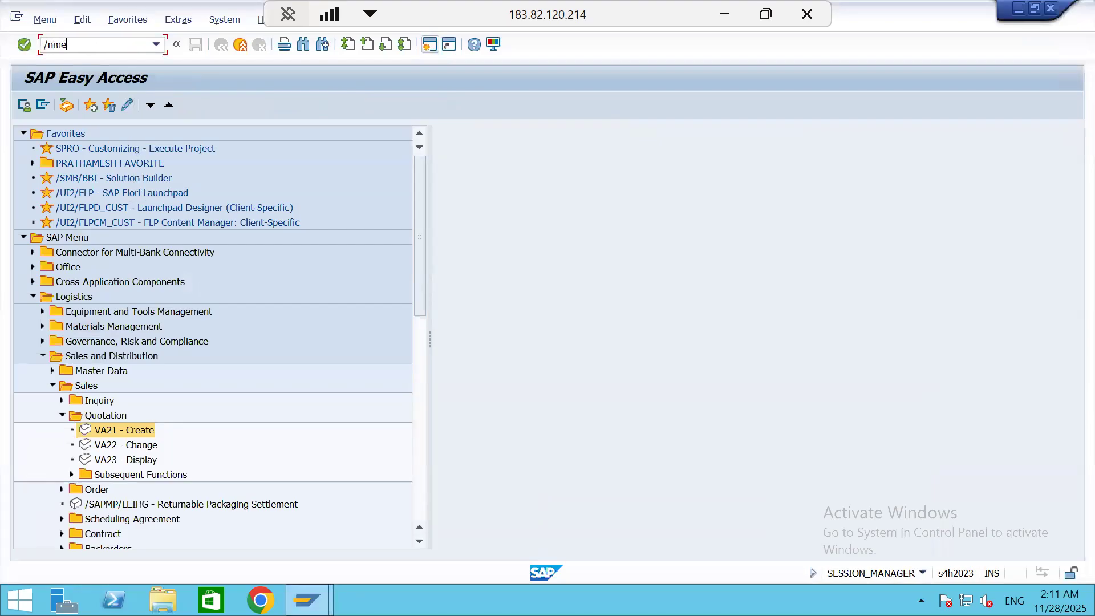
pyautogui.click(88, 44)
pyautogui.write('/nme02')
pyautogui.press('Return')
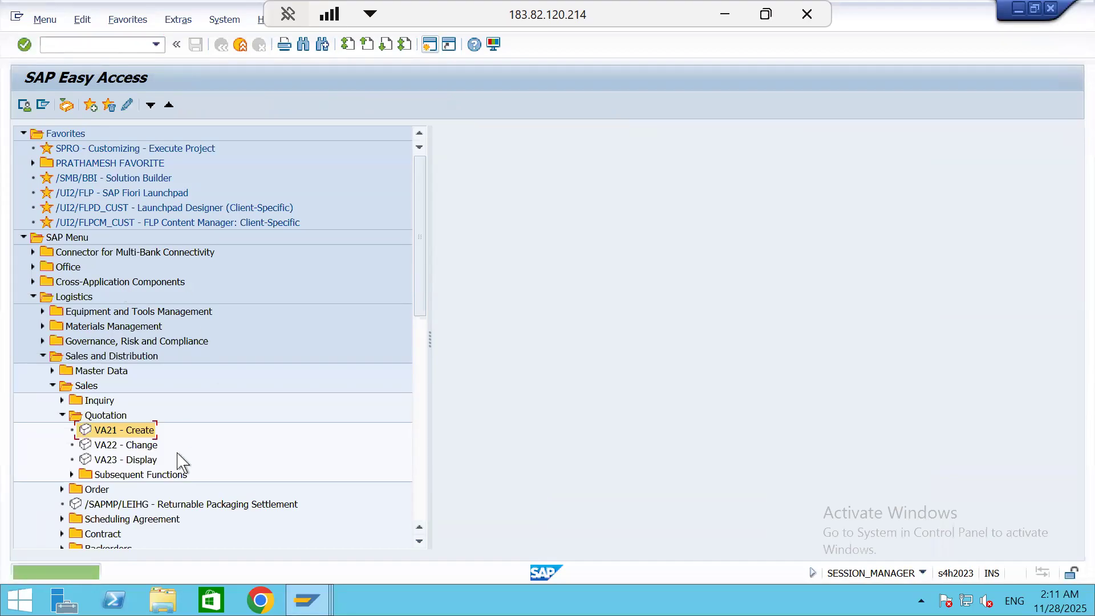
# Open transaction ME01, check the source list records of WATER S111 at plant S111, and go back
pyautogui.click(85, 47)
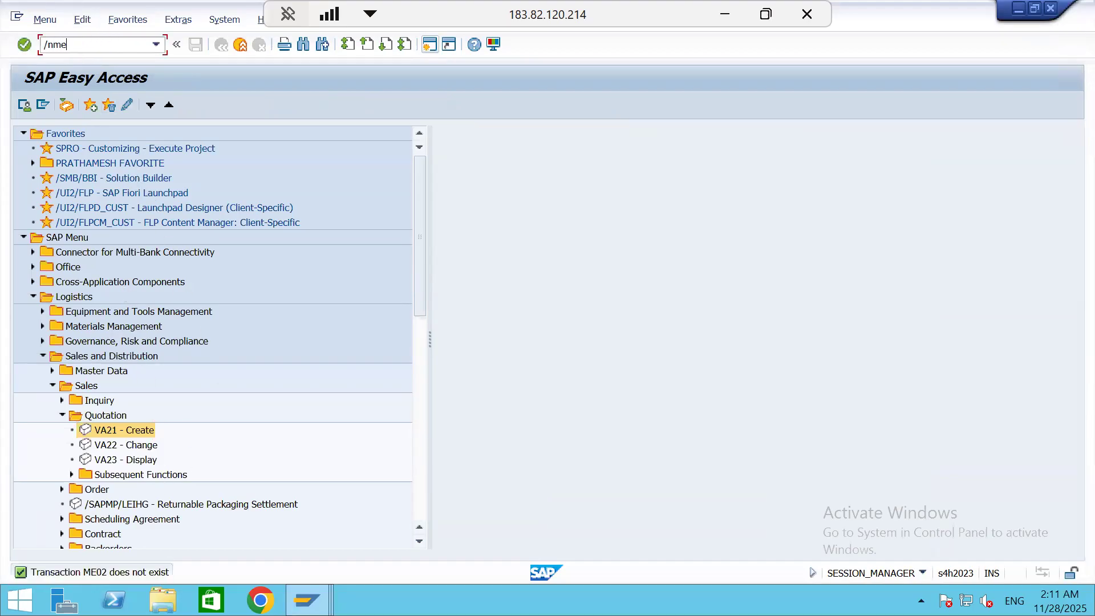
pyautogui.press('Return')
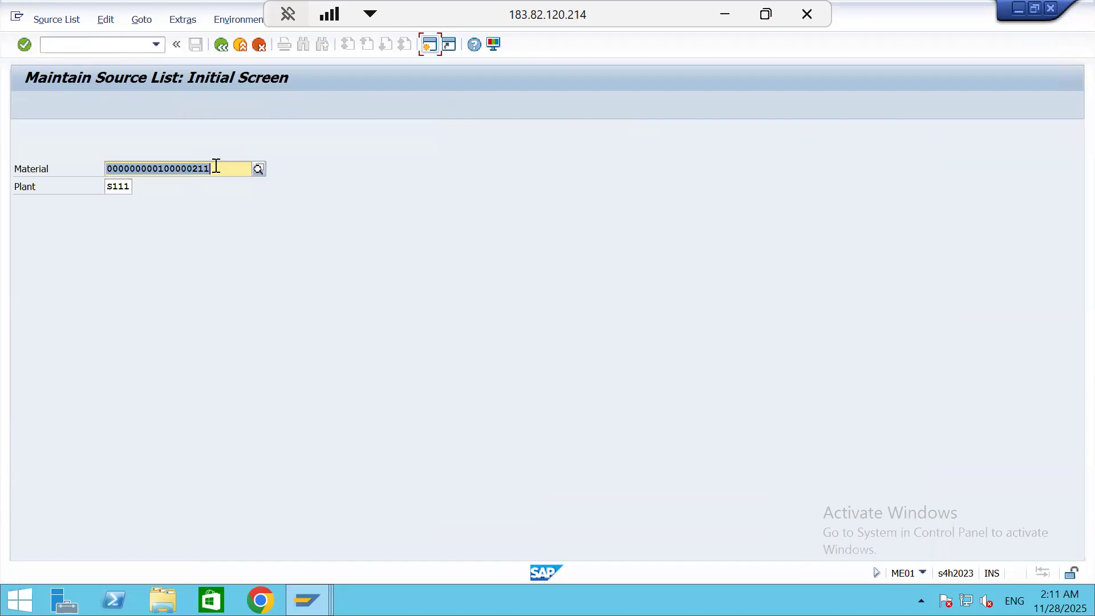
pyautogui.press('Return')
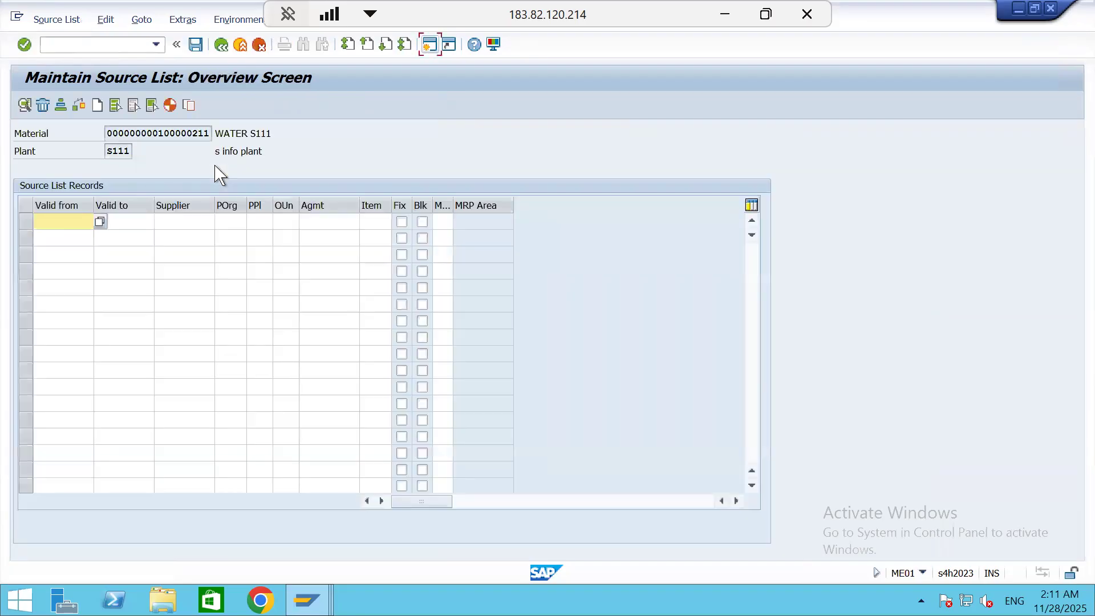
pyautogui.click(222, 46)
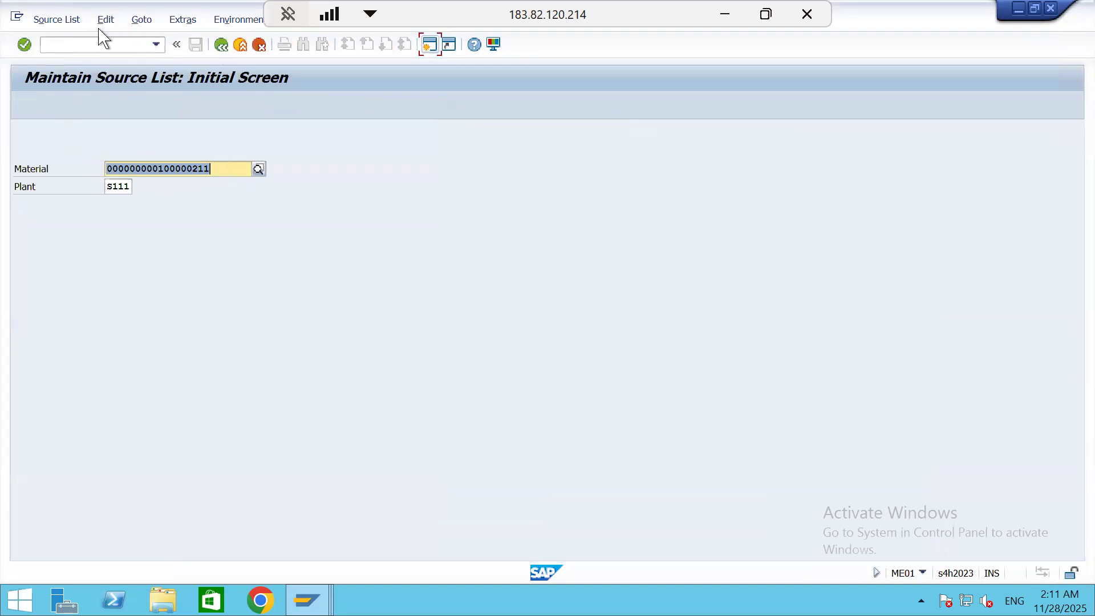
# Reopen transaction OME5 to look at the source list requirement per plant, then exit it
pyautogui.click(96, 45)
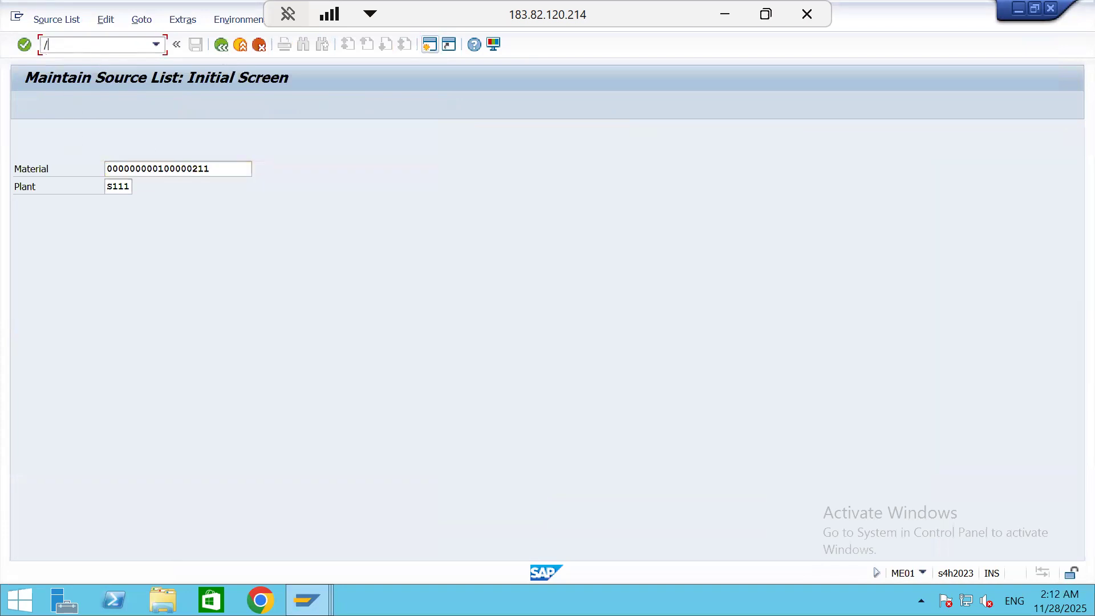
pyautogui.press('Return')
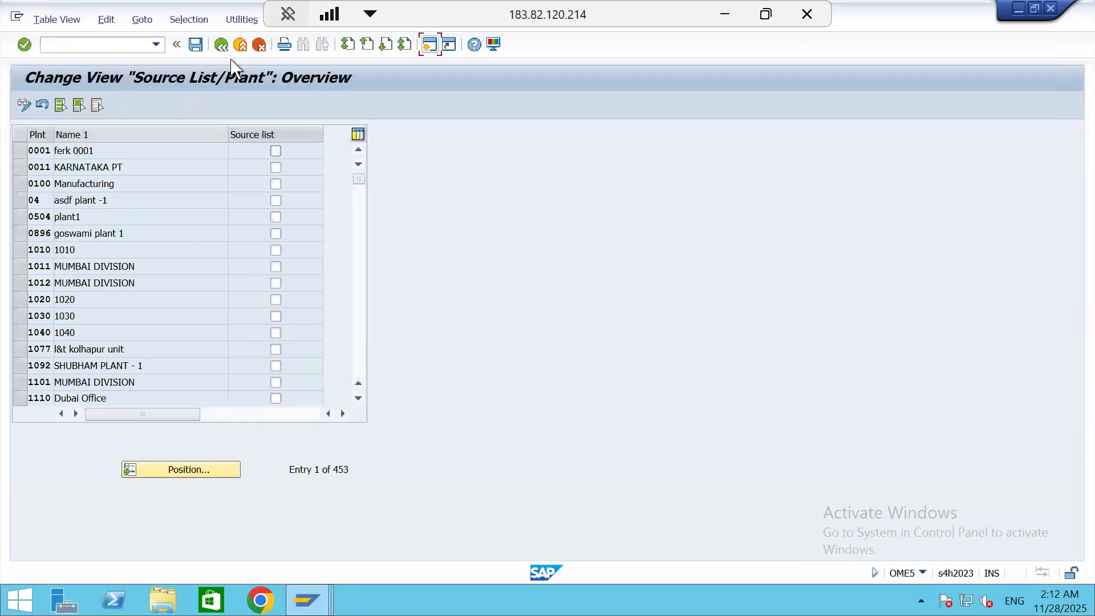
pyautogui.click(222, 45)
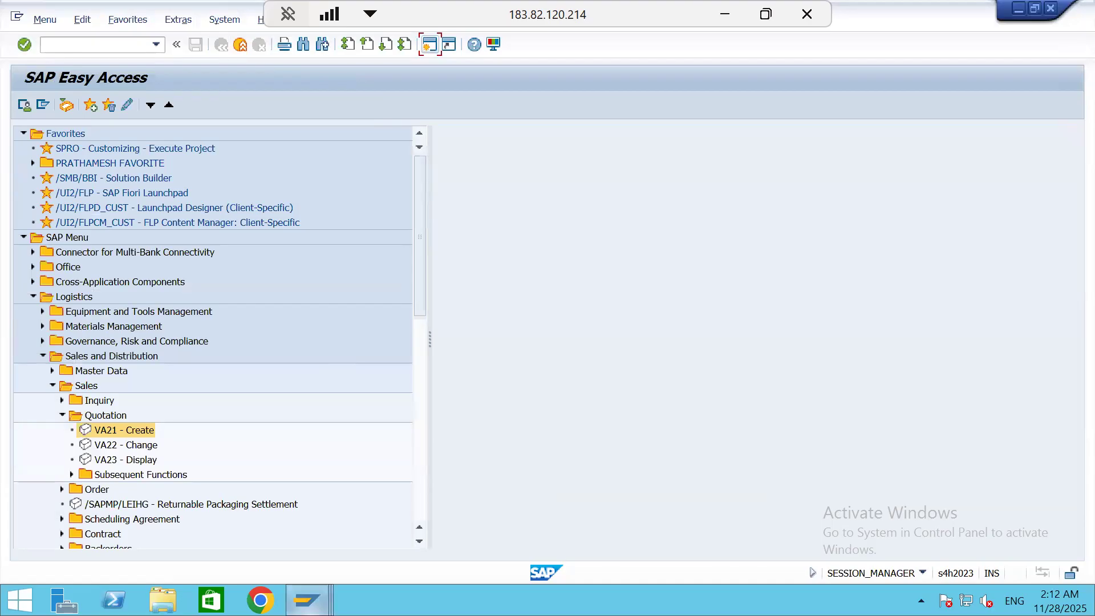
# Return to the Create Purchase Order session and validate the WATER S111 item again
pyautogui.click(308, 599)
pyautogui.click(381, 525)
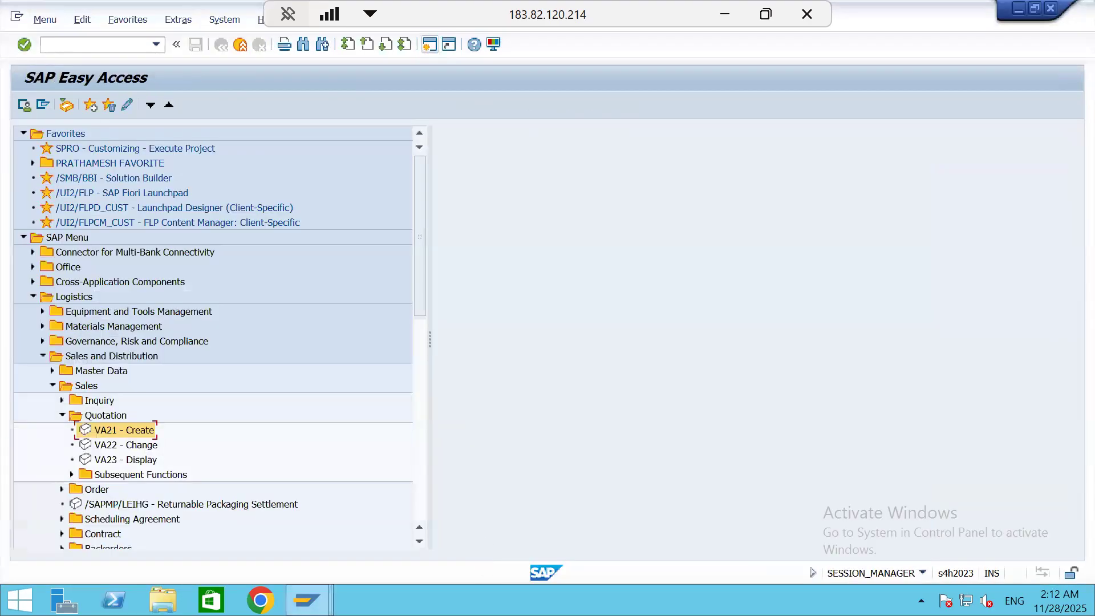
pyautogui.click(308, 600)
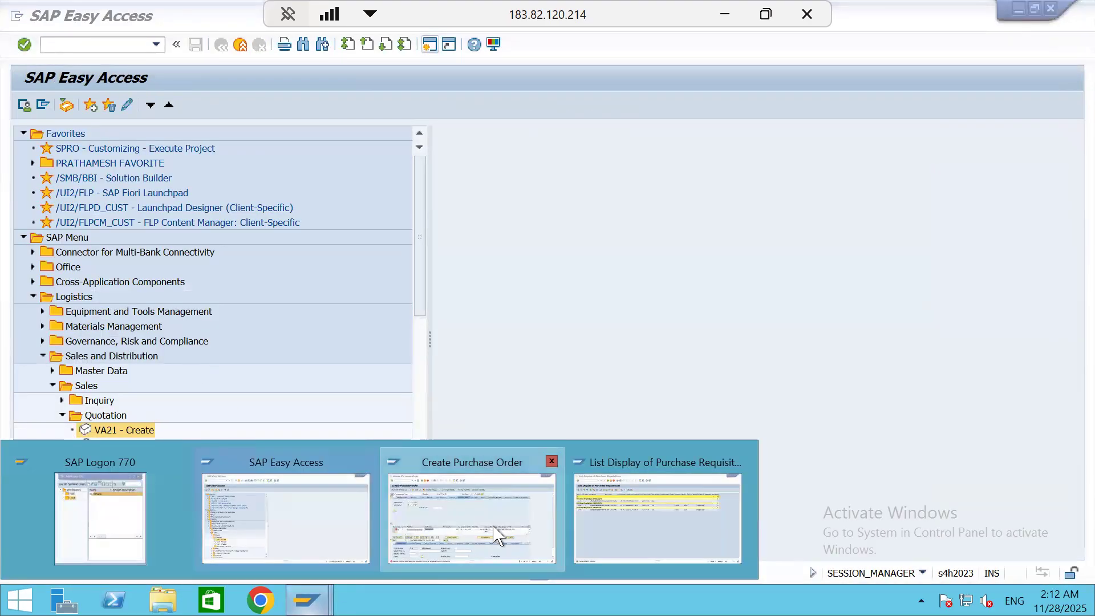
pyautogui.click(495, 535)
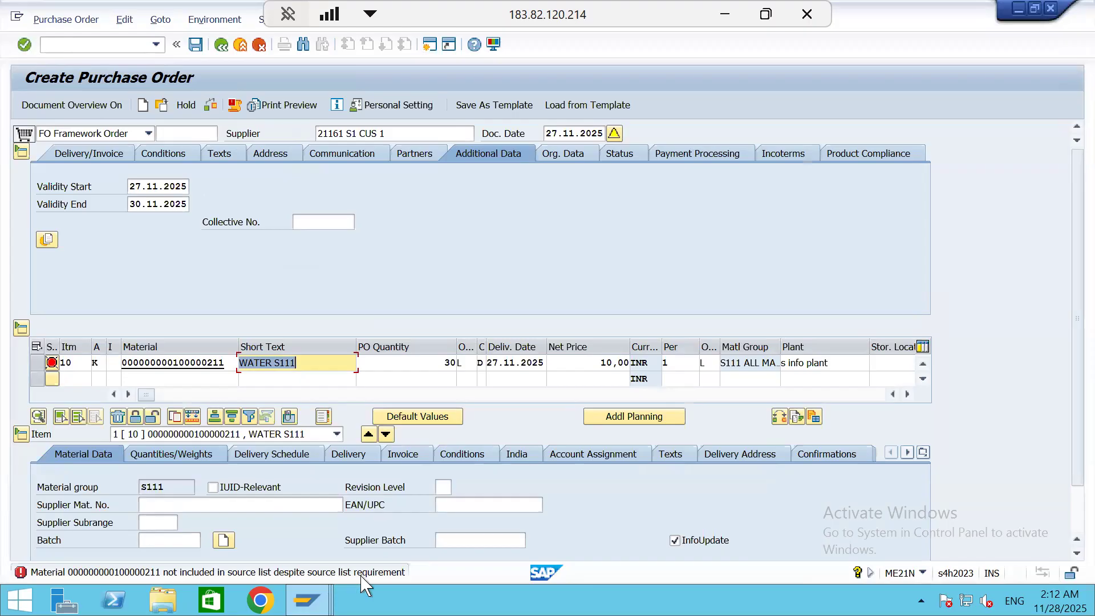
pyautogui.click(232, 365)
pyautogui.press('Return')
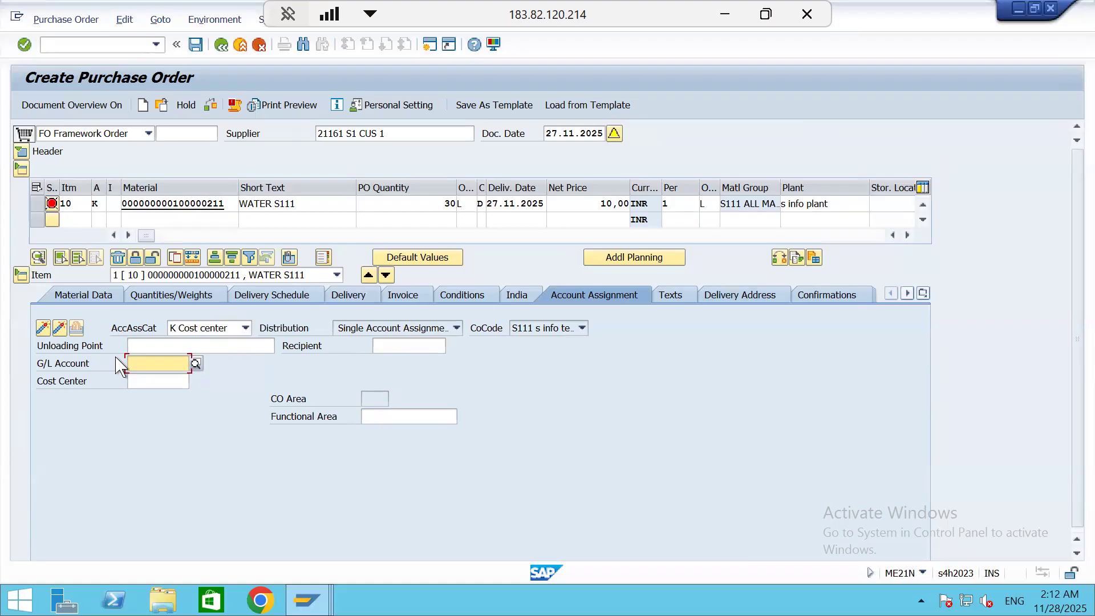
# Look up company code S111's G/L accounts and assign Goods Received/Invoice Received to the WATER S111 item
pyautogui.click(198, 363)
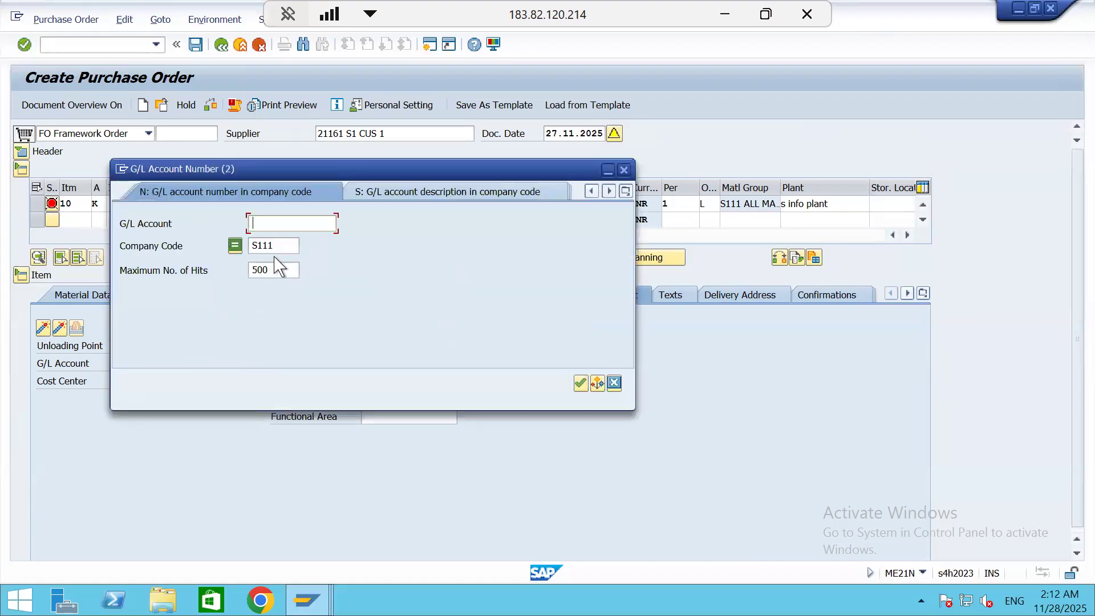
pyautogui.click(579, 382)
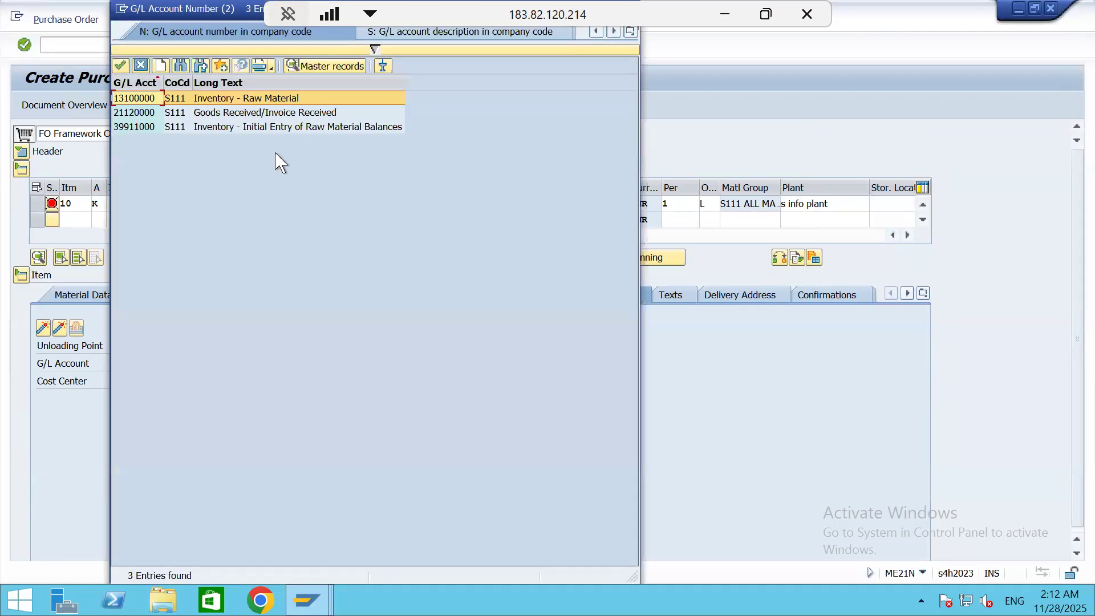
pyautogui.doubleClick(214, 114)
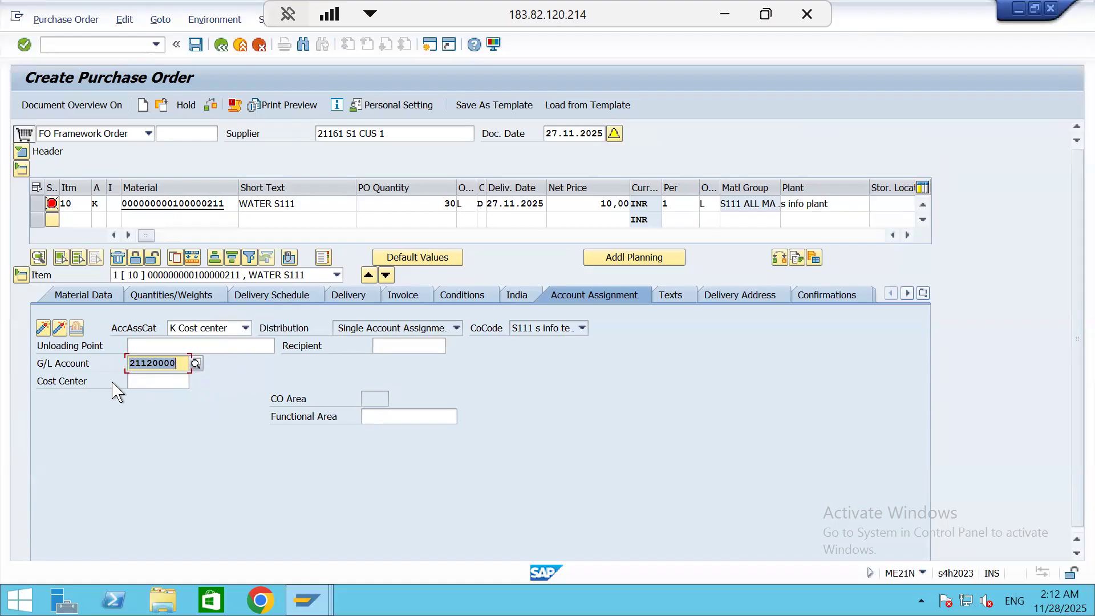
# Search for the item's cost center in company code S111, with controlling area A000 and without one, and close the search
pyautogui.click(148, 380)
pyautogui.click(196, 381)
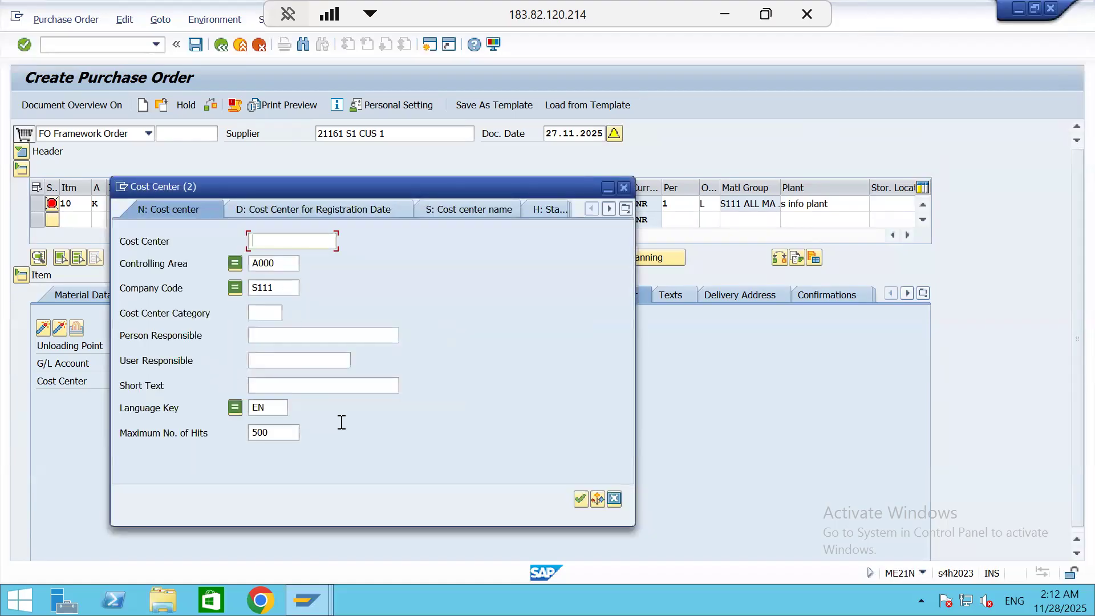
pyautogui.click(580, 500)
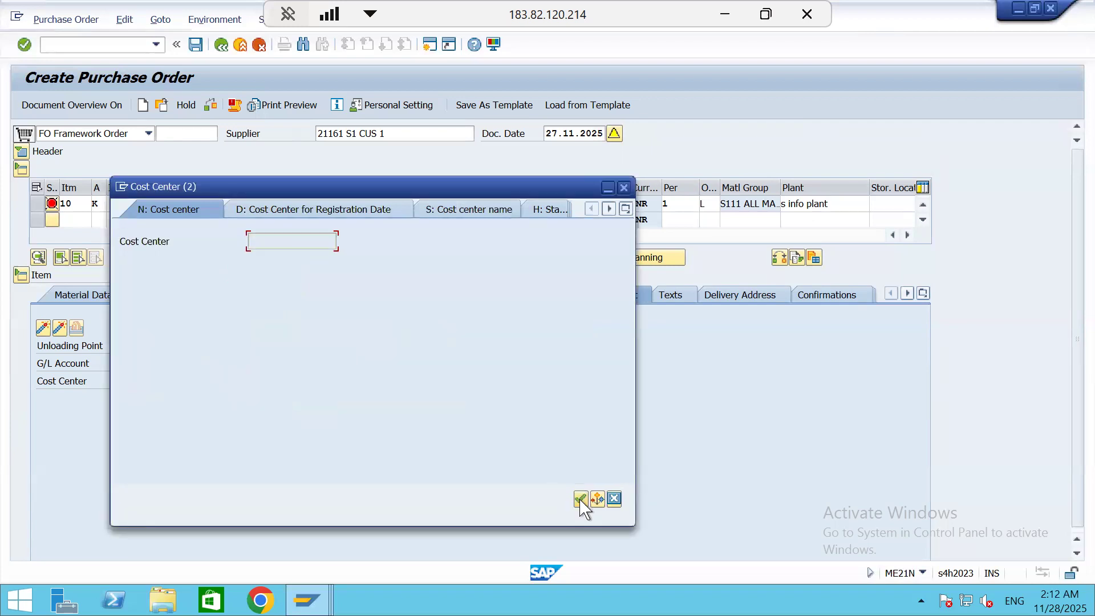
pyautogui.click(283, 261)
pyautogui.press('BackSpace')
pyautogui.press('BackSpace')
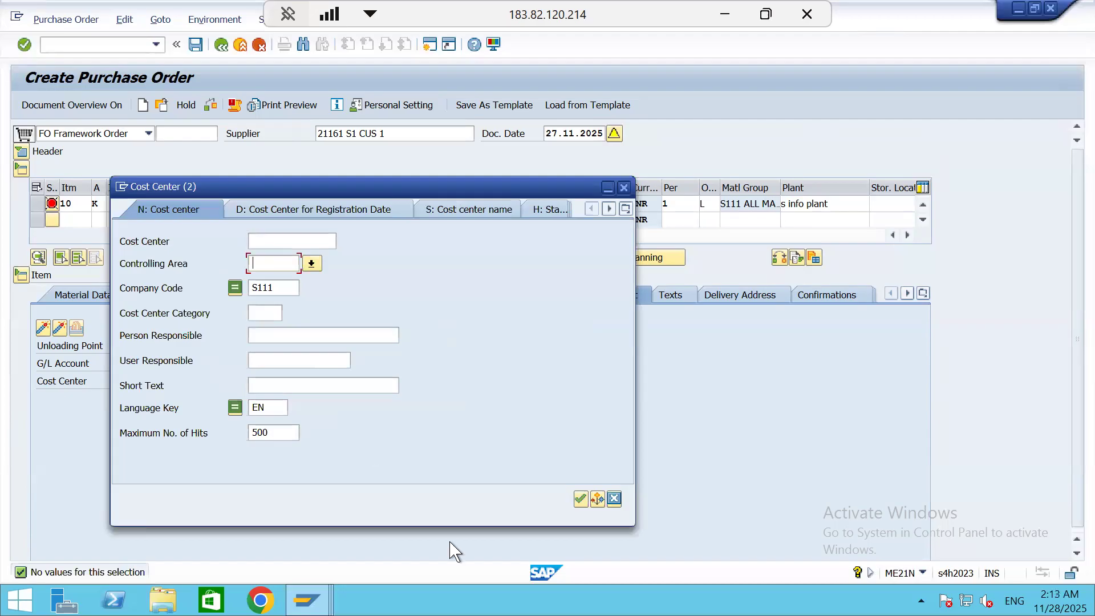
pyautogui.click(578, 500)
pyautogui.click(624, 187)
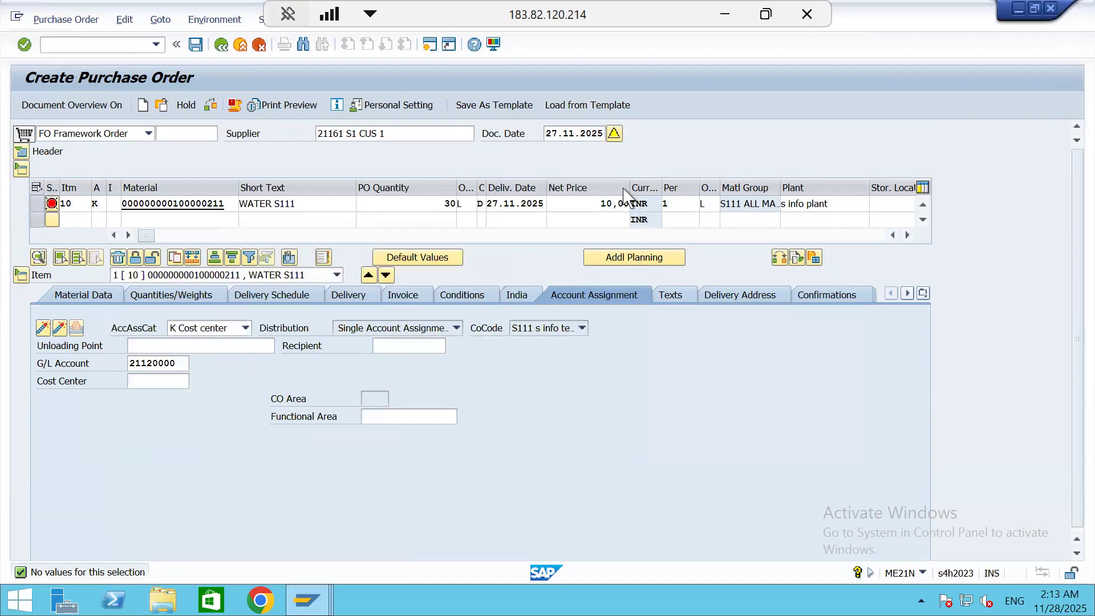
# Clear the G/L account in the account assignment of the WATER S111 item
pyautogui.click(174, 368)
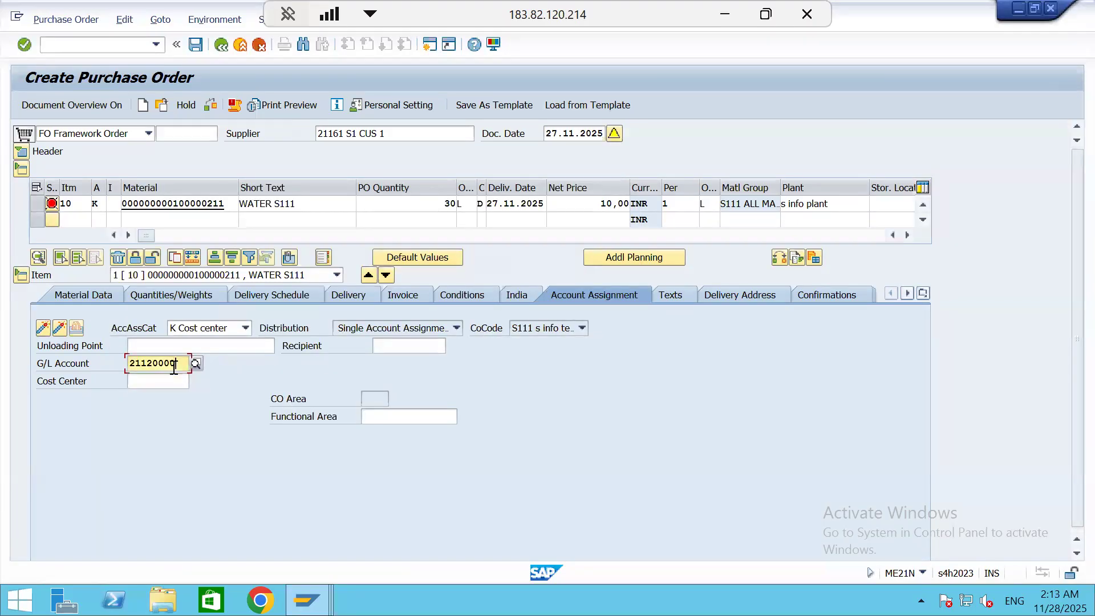
pyautogui.press('BackSpace')
pyautogui.press('BackSpace')
pyautogui.press('BackSpace')
pyautogui.press('BackSpace')
pyautogui.press('BackSpace')
pyautogui.press('BackSpace')
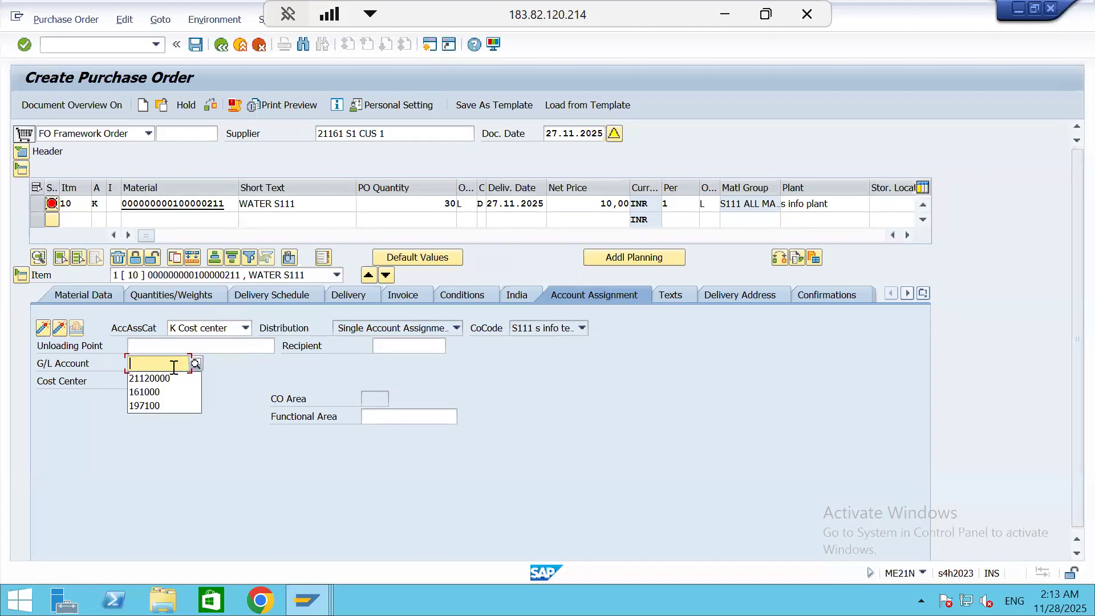
# Switch to the SAP Easy Access session, try to open transaction OKKP, and decline displaying the locked data
pyautogui.moveTo(307, 600)
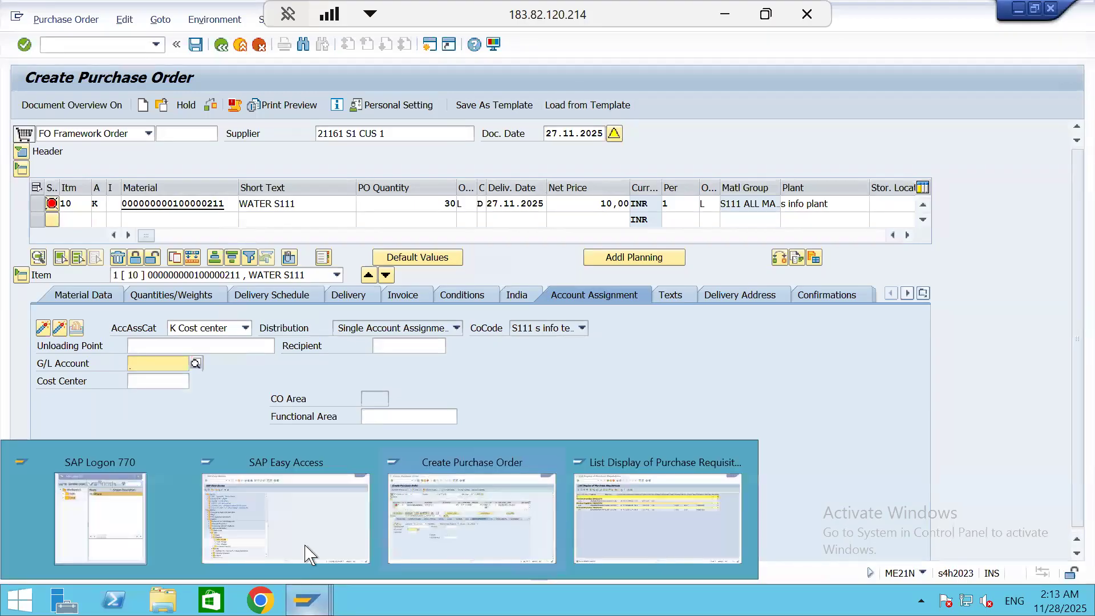
pyautogui.click(276, 533)
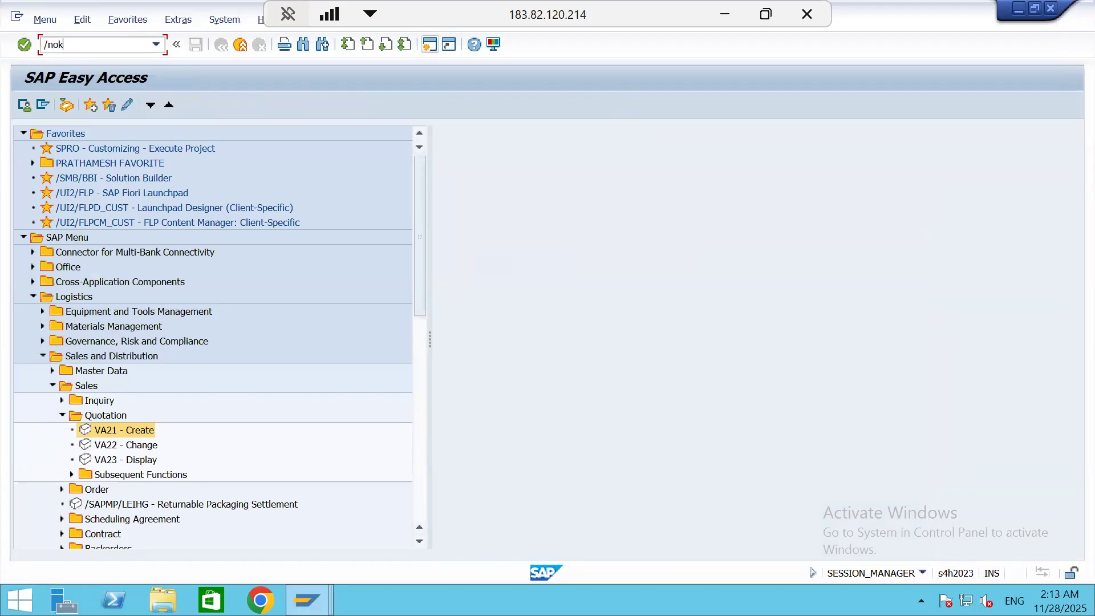
pyautogui.press('Return')
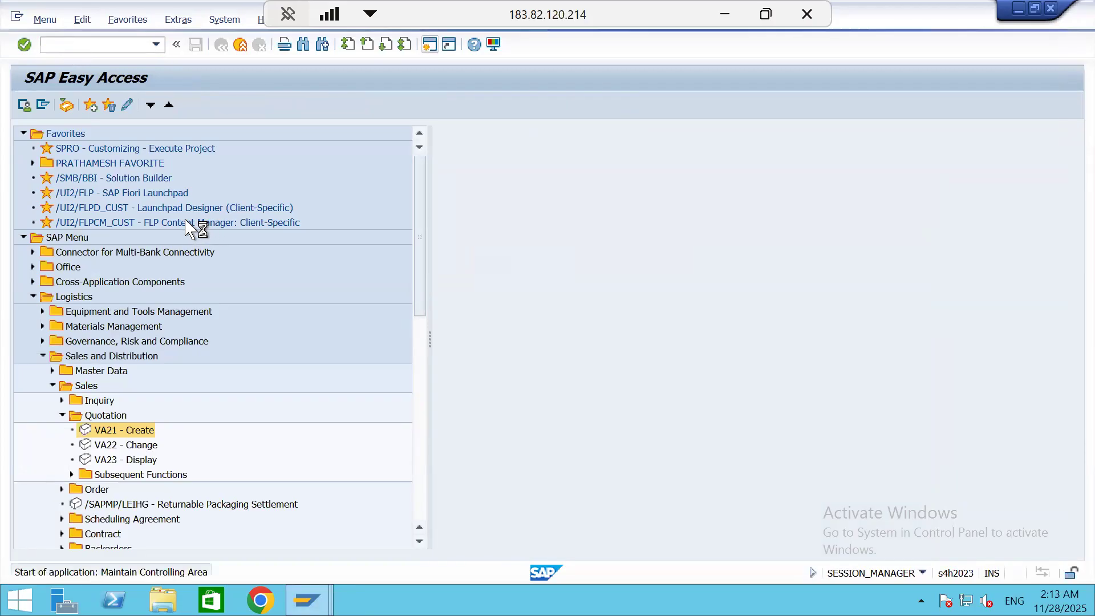
pyautogui.click(216, 431)
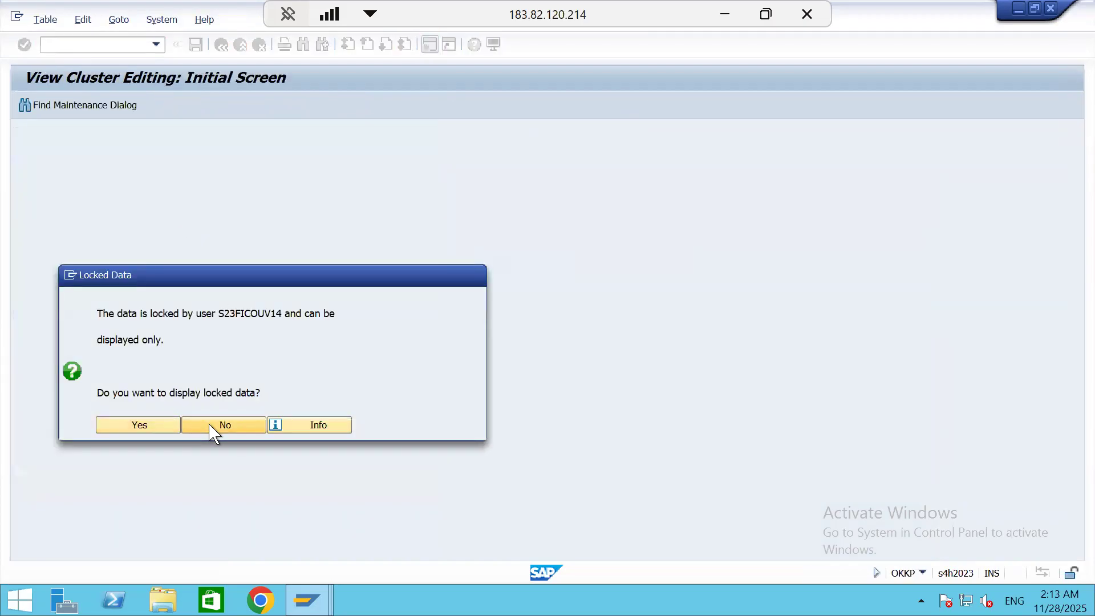
# Return to the Create Purchase Order session and exit the framework order without saving it
pyautogui.click(307, 599)
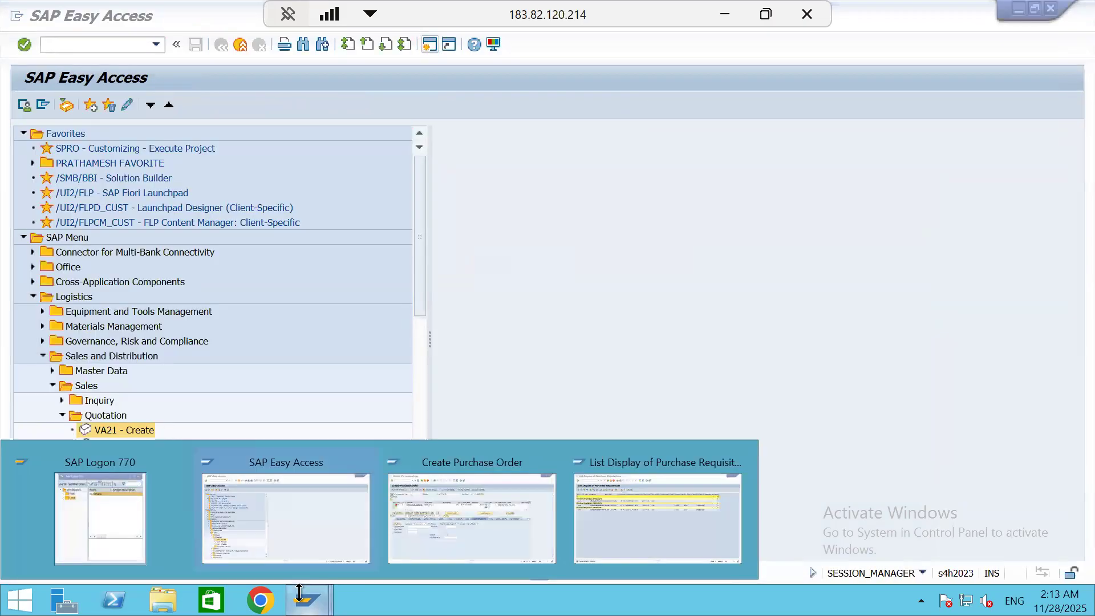
pyautogui.click(490, 541)
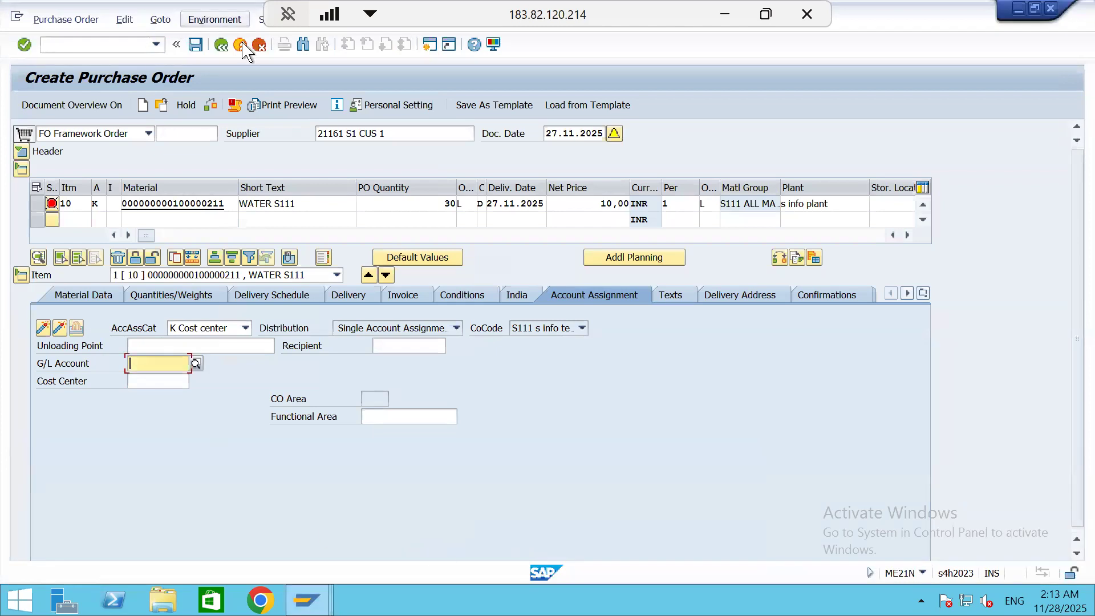
pyautogui.click(221, 45)
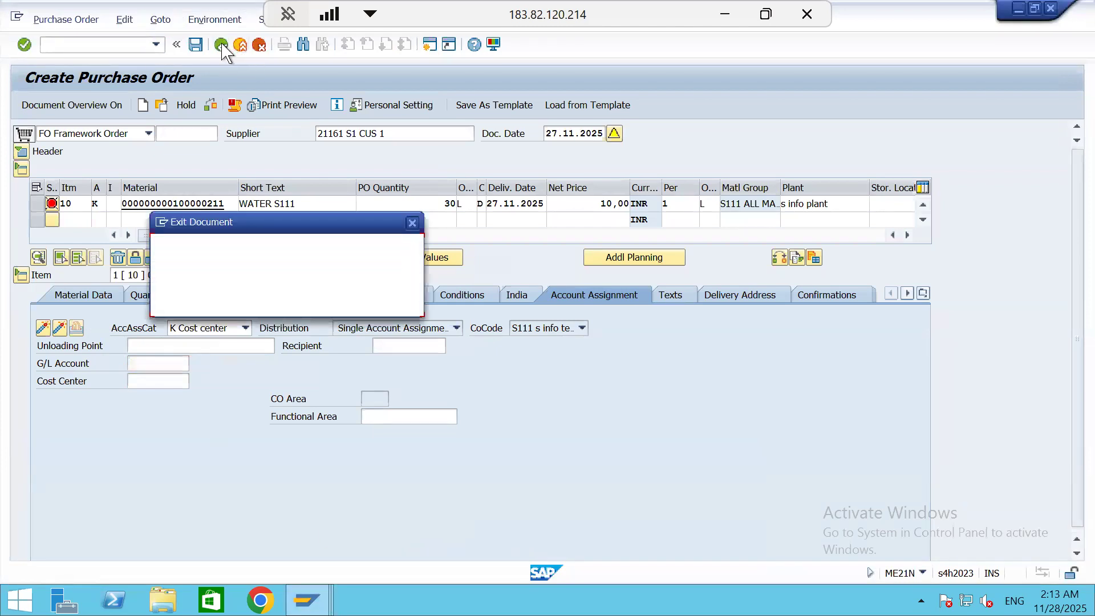
pyautogui.click(281, 304)
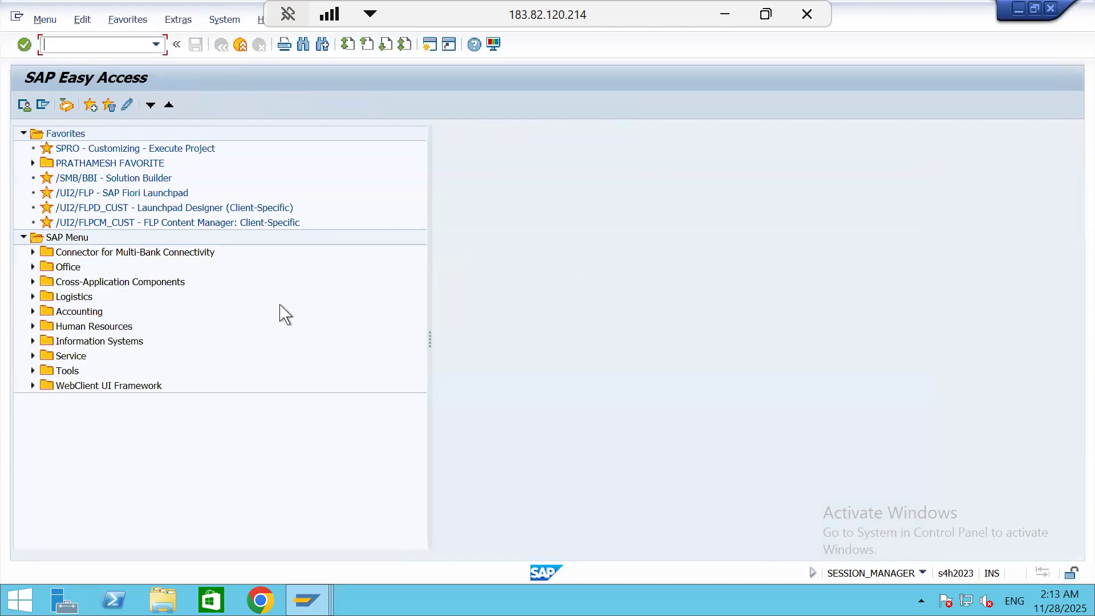
# Reopen transaction OKKP in the other session, copy the ID of the user locking the data, and decline the display
pyautogui.moveTo(306, 598)
pyautogui.click(268, 509)
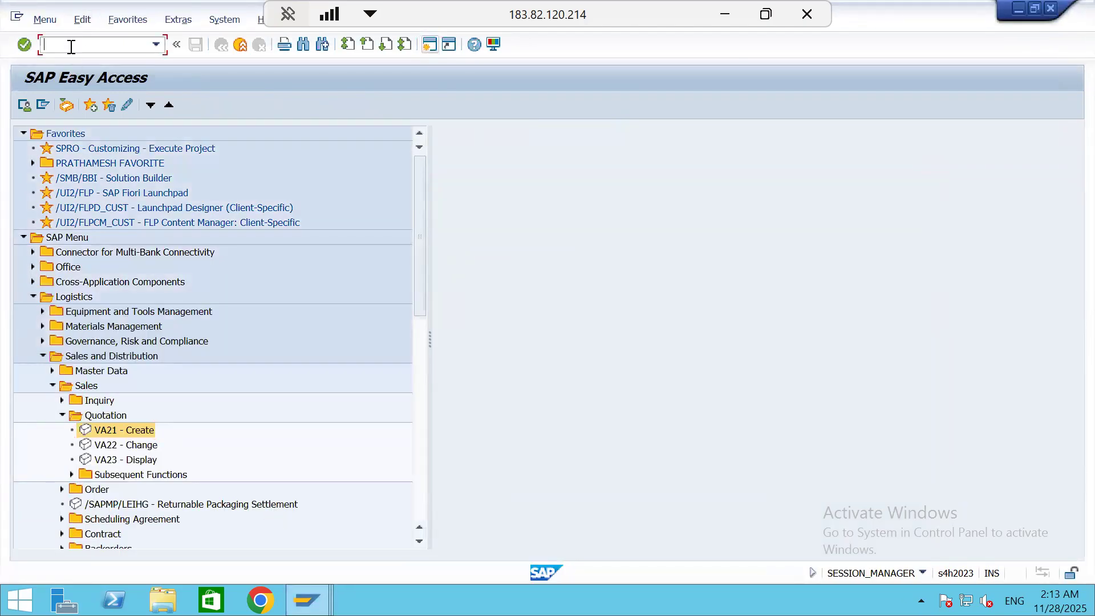
pyautogui.press('Return')
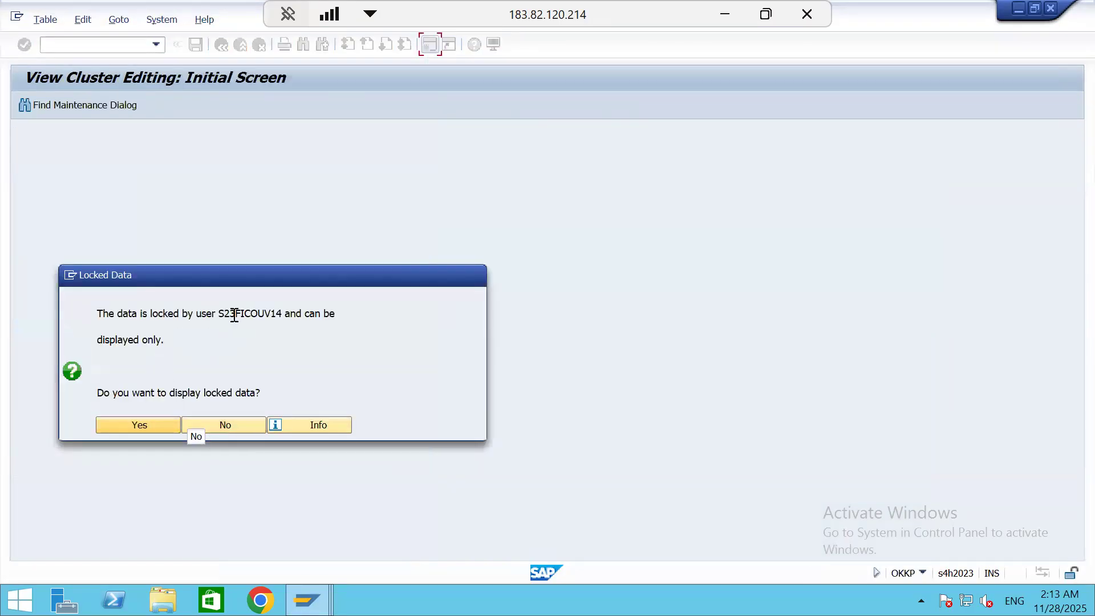
pyautogui.doubleClick(240, 313)
pyautogui.hotkey('ctrl', 'c')
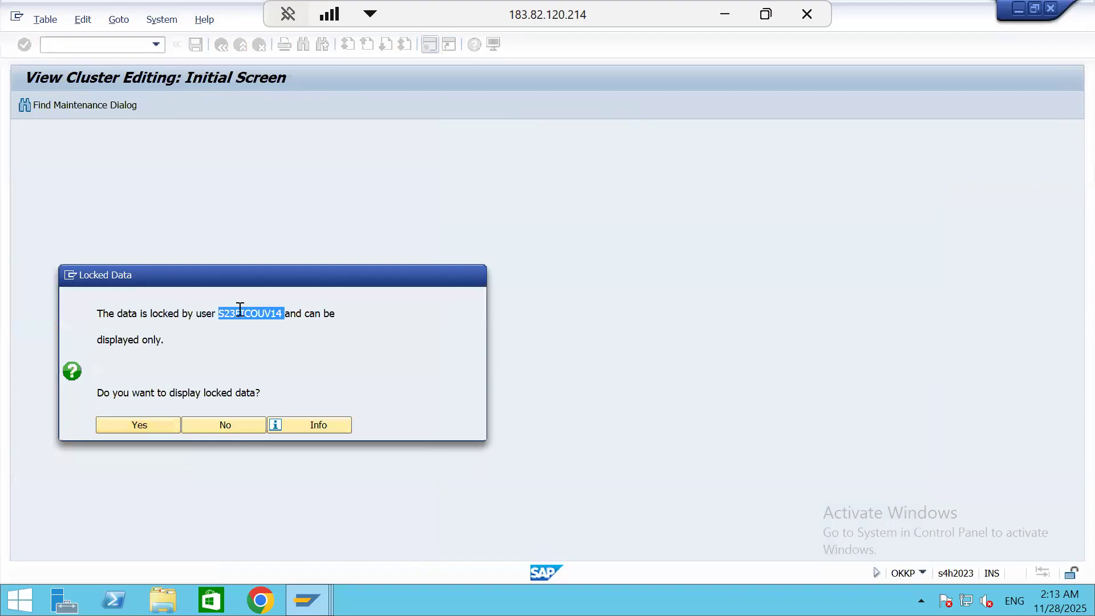
pyautogui.click(220, 425)
# Open transaction SM12 in the free session and search client 100 for lock entries held by the copied user ID
pyautogui.click(307, 600)
pyautogui.click(459, 532)
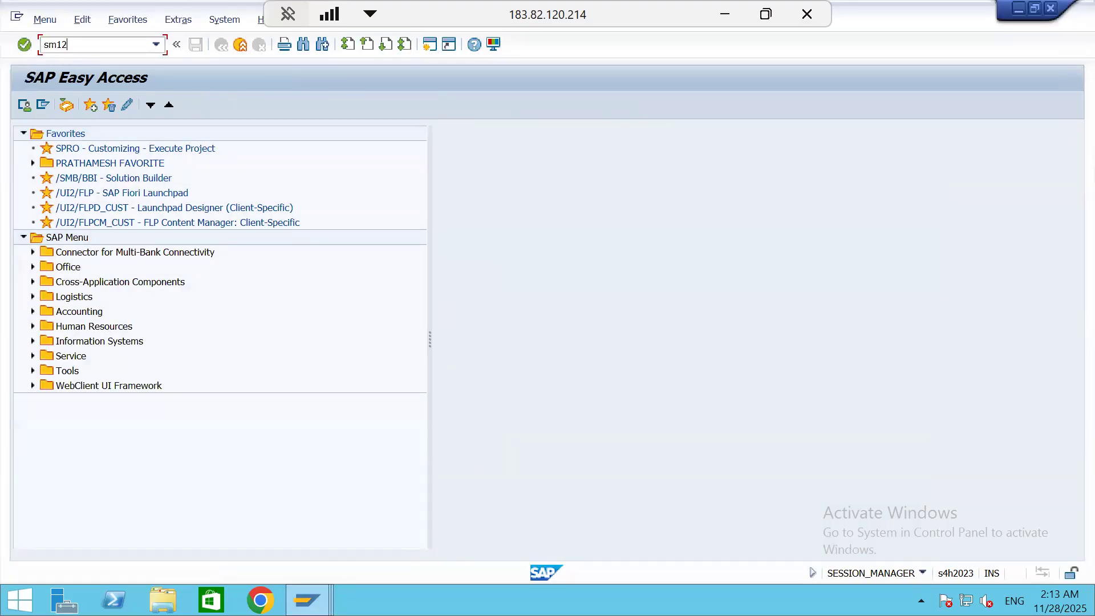
pyautogui.press('Return')
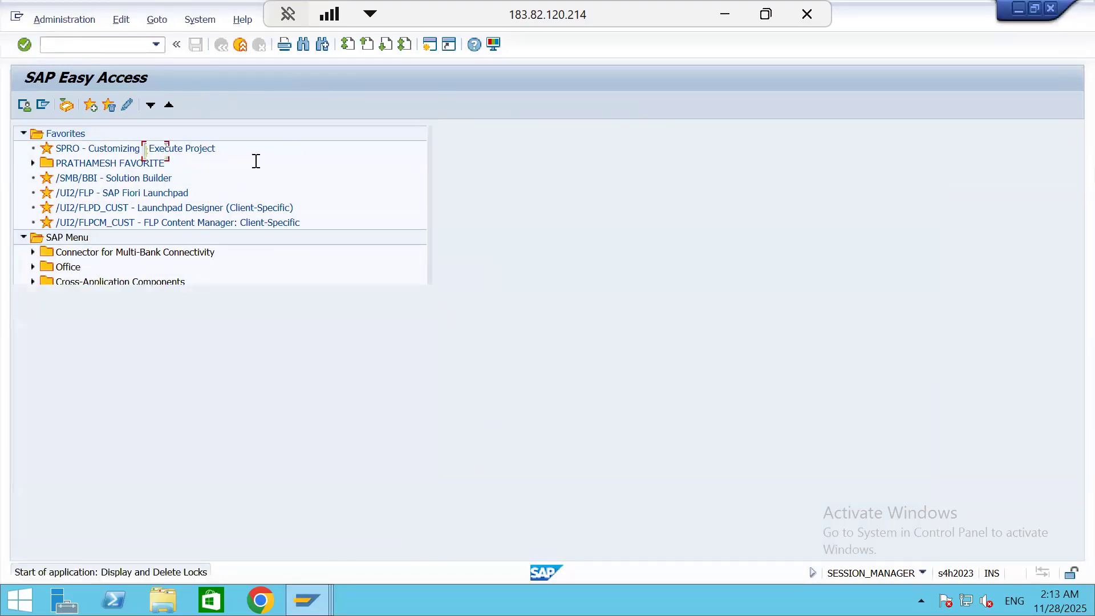
pyautogui.moveTo(210, 169); pyautogui.dragTo(11, 83)
pyautogui.hotkey('ctrl', 'v')
pyautogui.hotkey('shift', 'Tab')
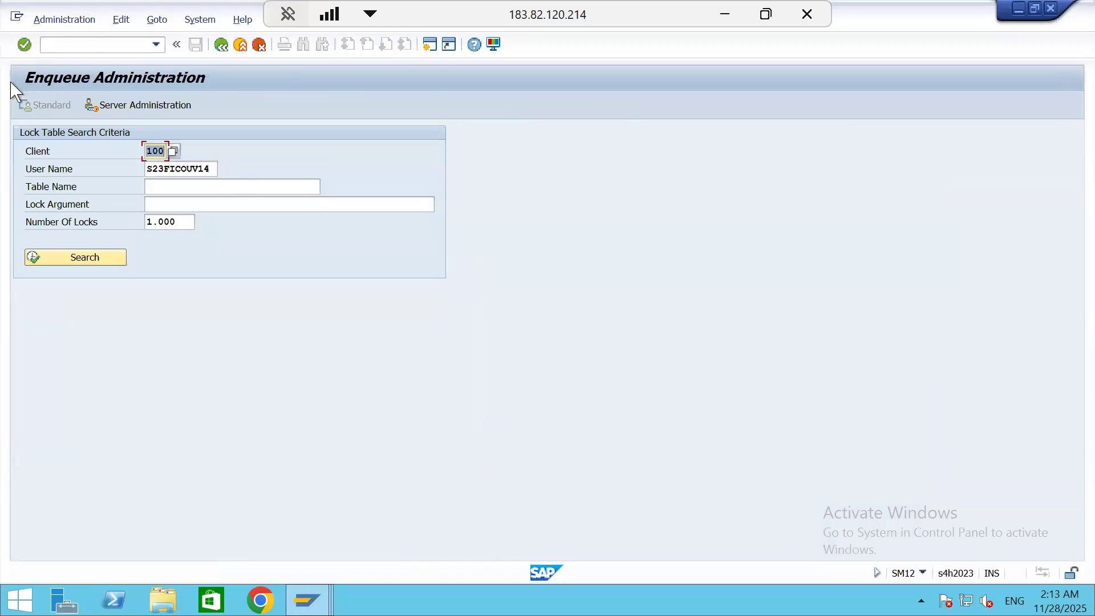
pyautogui.click(67, 259)
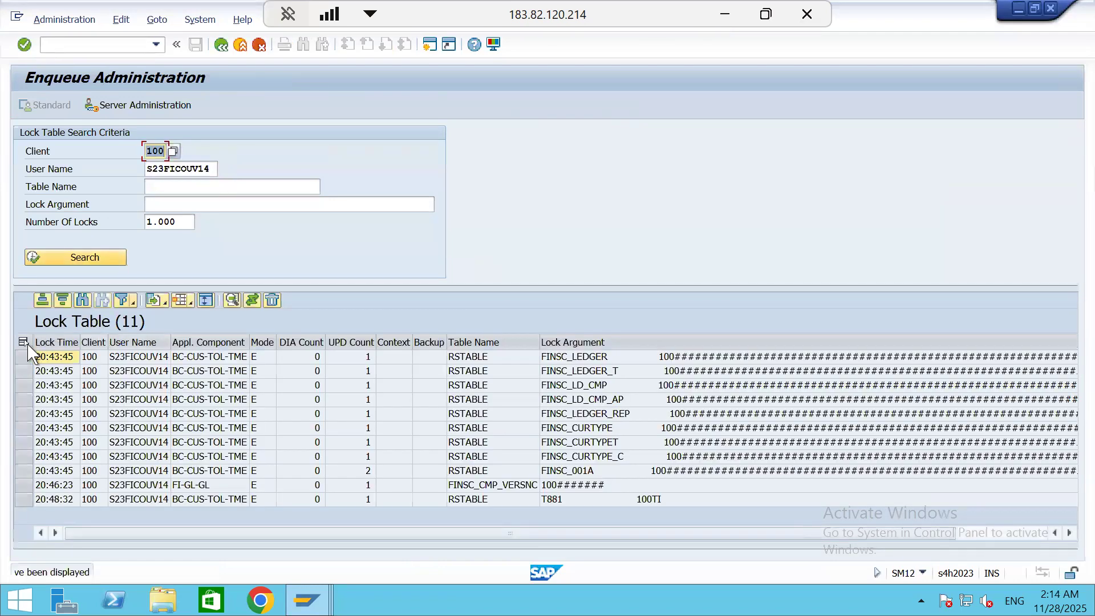
# Delete all of the locking user's entries from the lock table and leave transaction SM12
pyautogui.click(23, 343)
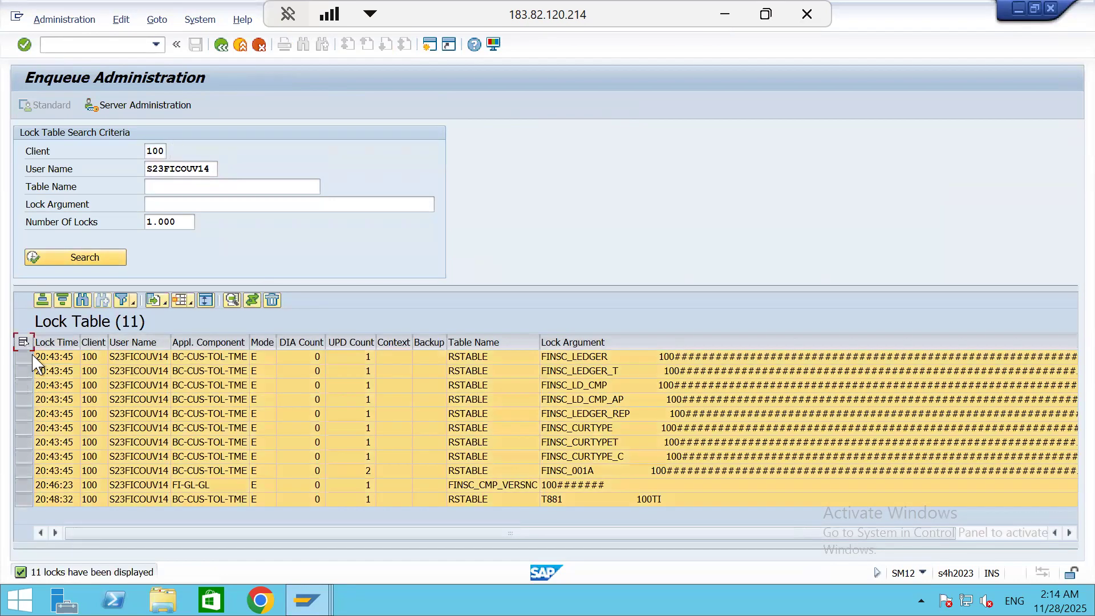
pyautogui.click(272, 301)
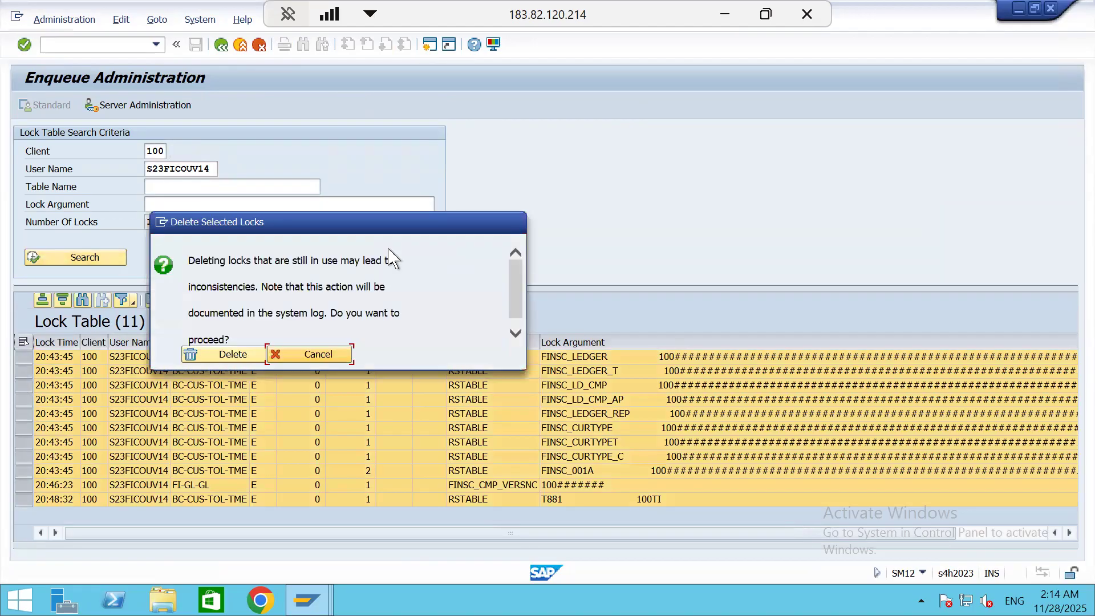
pyautogui.click(232, 355)
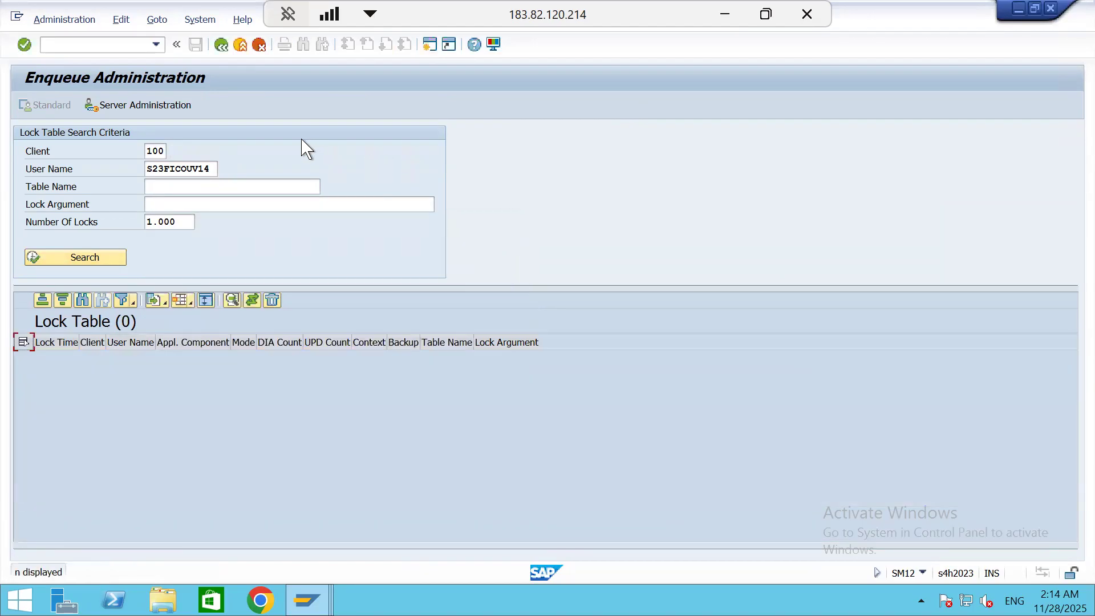
pyautogui.click(222, 44)
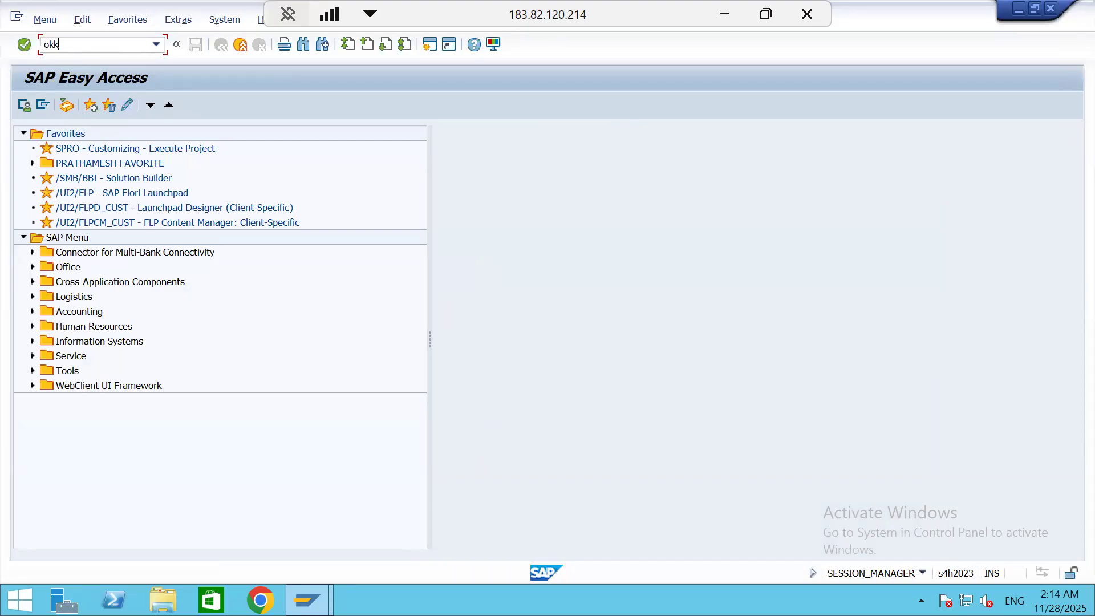
# Open transaction OKKP and position the controlling area overview at S111
pyautogui.press('Return')
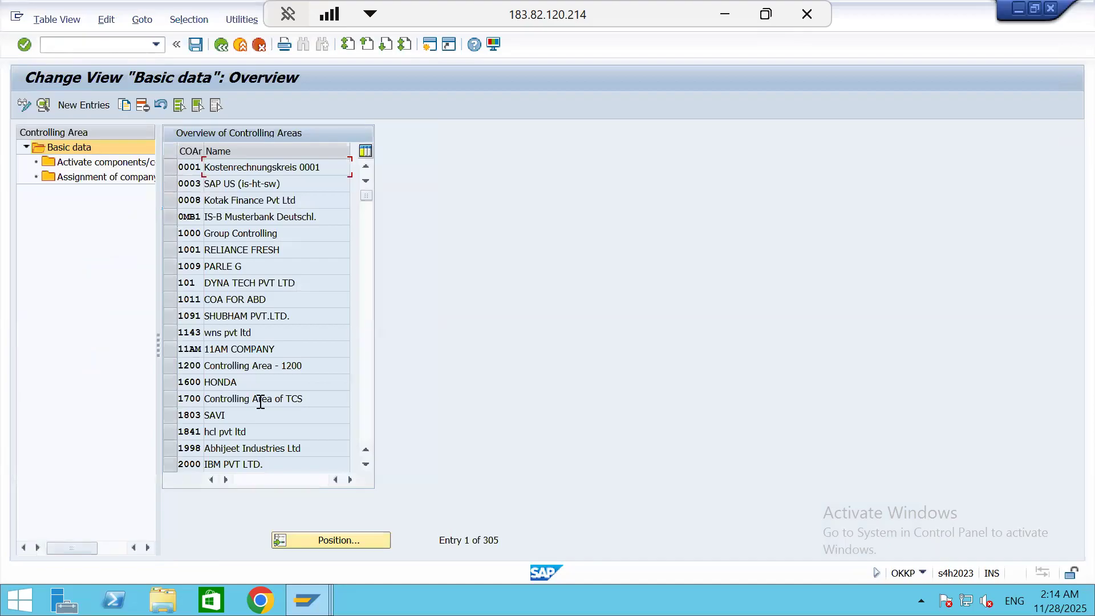
pyautogui.click(320, 538)
pyautogui.write('s111')
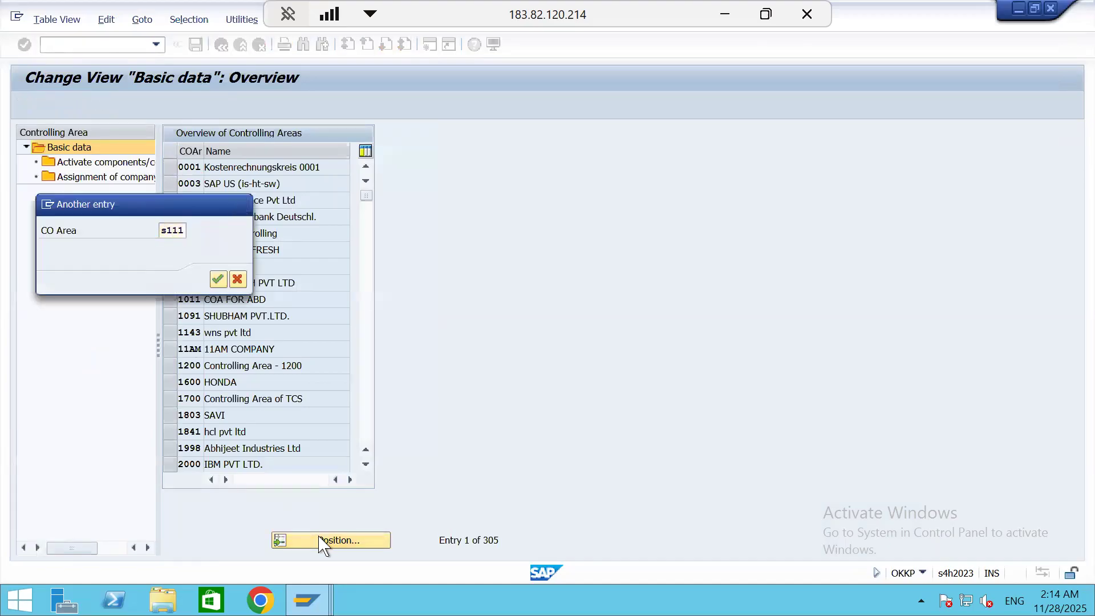
pyautogui.press('Return')
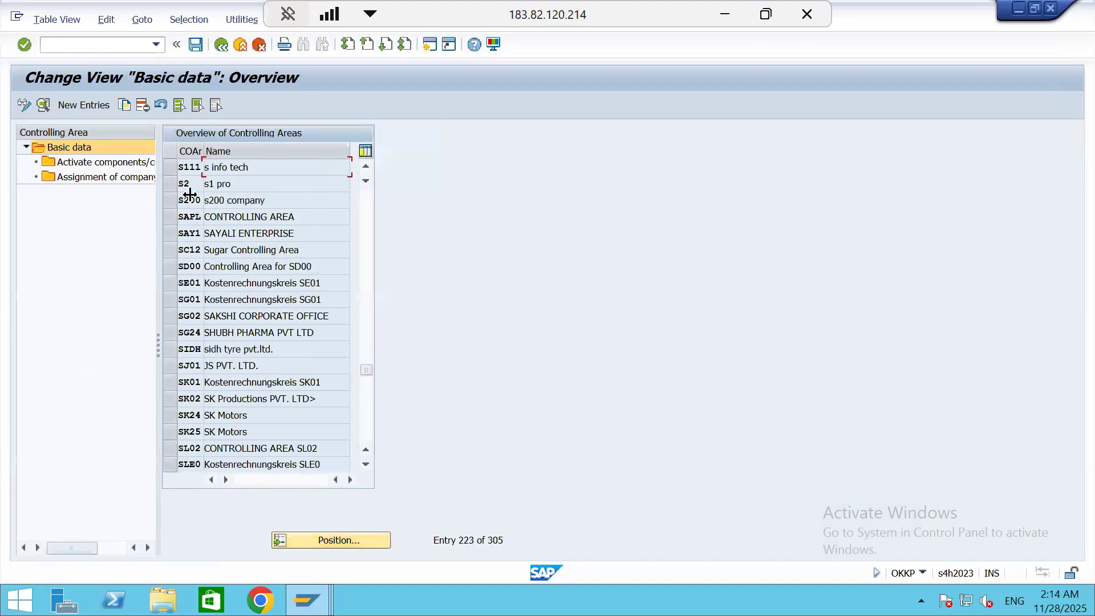
# Examine the basic data of controlling area S111, including its standard hierarchy, and leave transaction OKKP
pyautogui.doubleClick(188, 167)
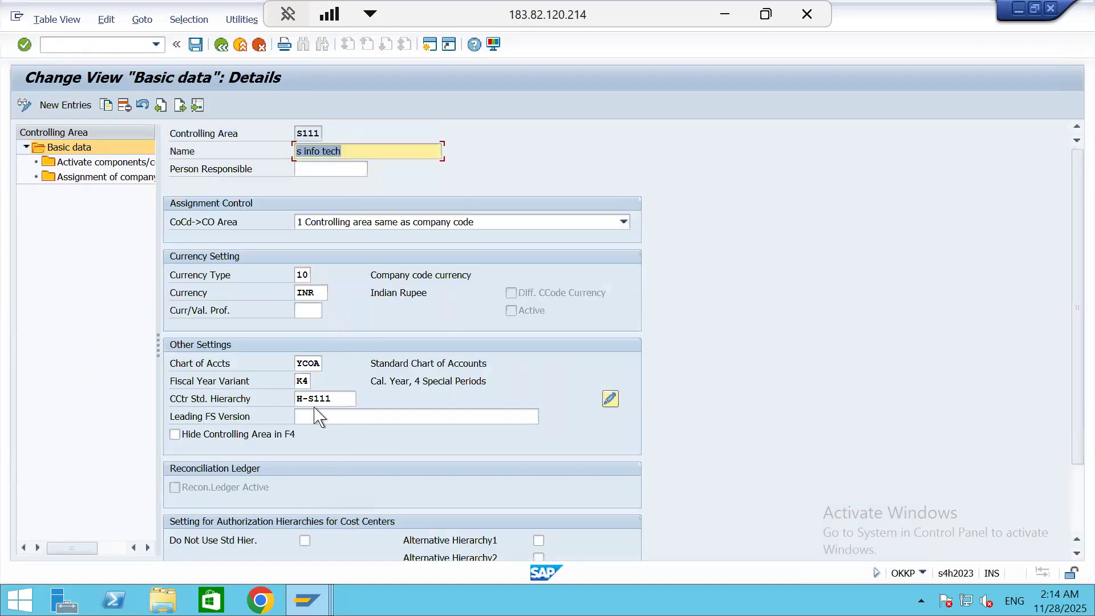
pyautogui.click(222, 47)
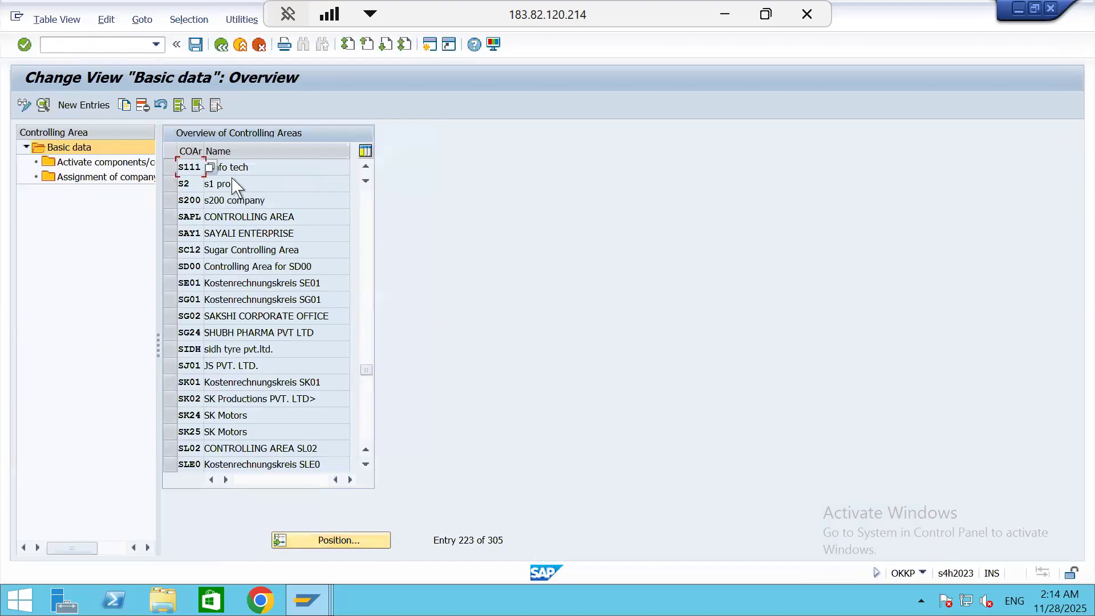
pyautogui.click(222, 45)
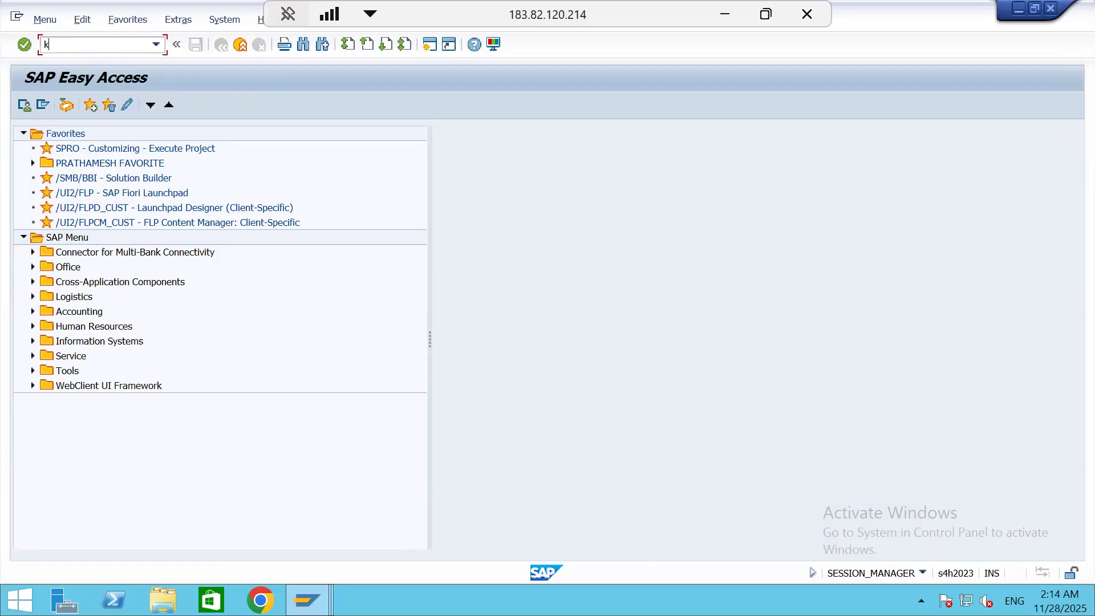
# Check in transaction FS00 whether G/L account 21120000 exists in company code S111, and leave the transaction
pyautogui.press('Return')
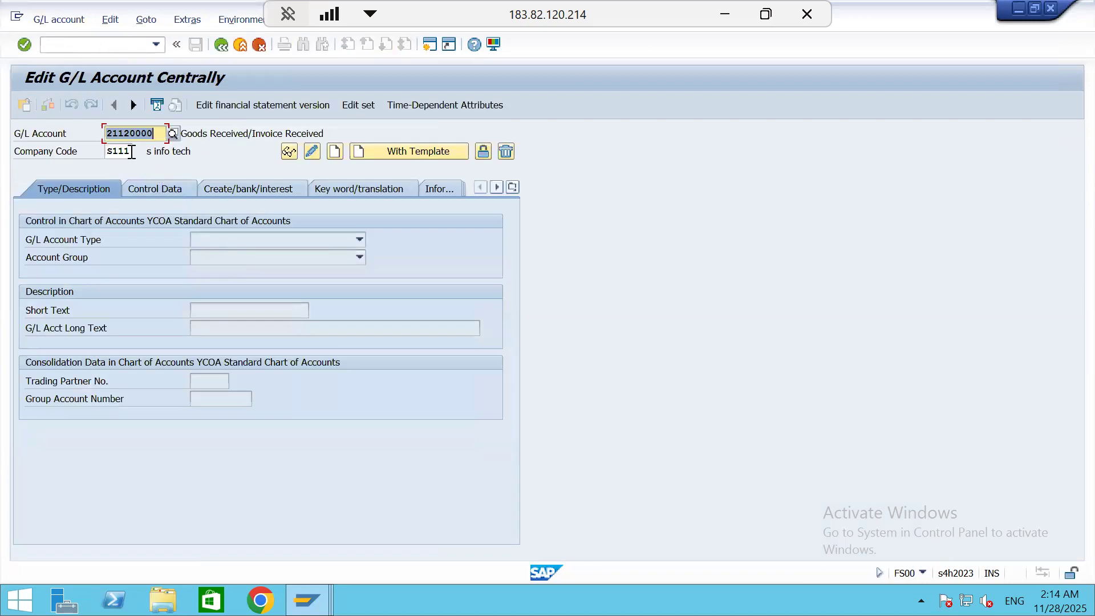
pyautogui.click(334, 154)
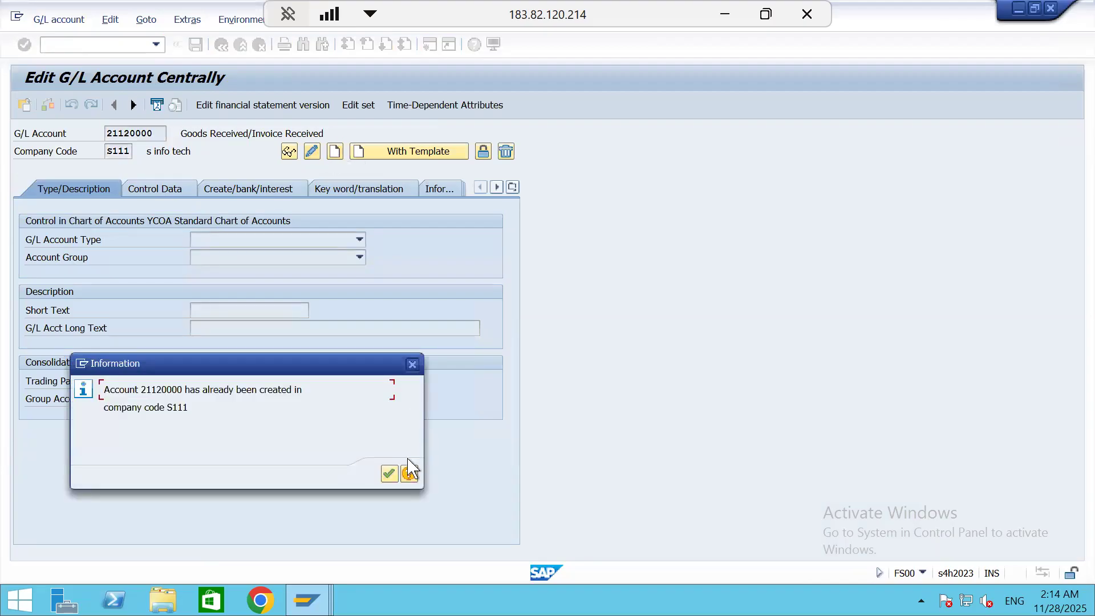
pyautogui.click(388, 474)
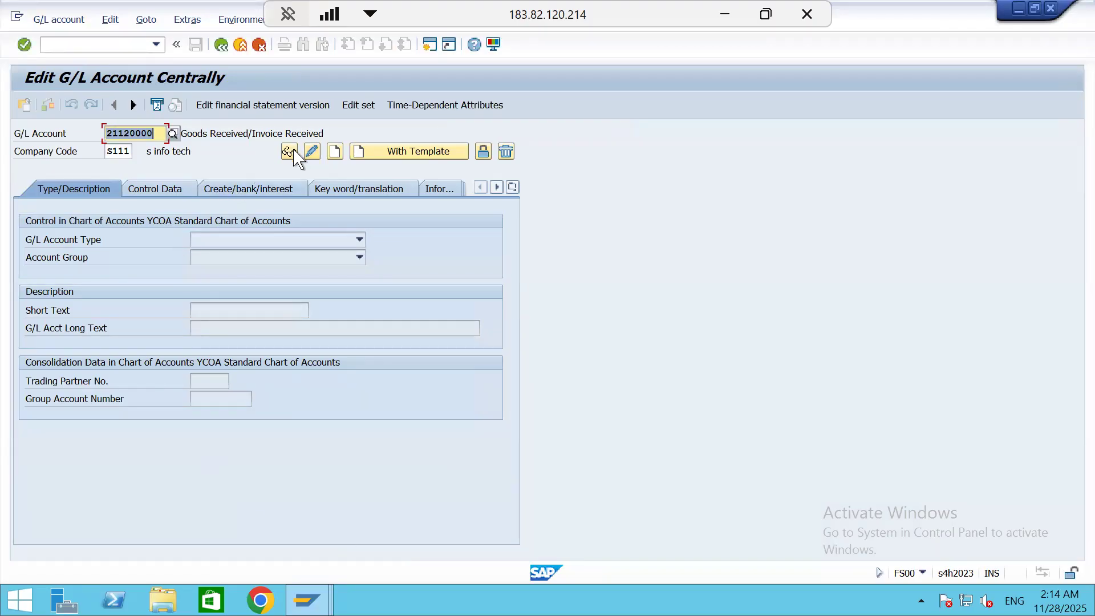
pyautogui.click(310, 153)
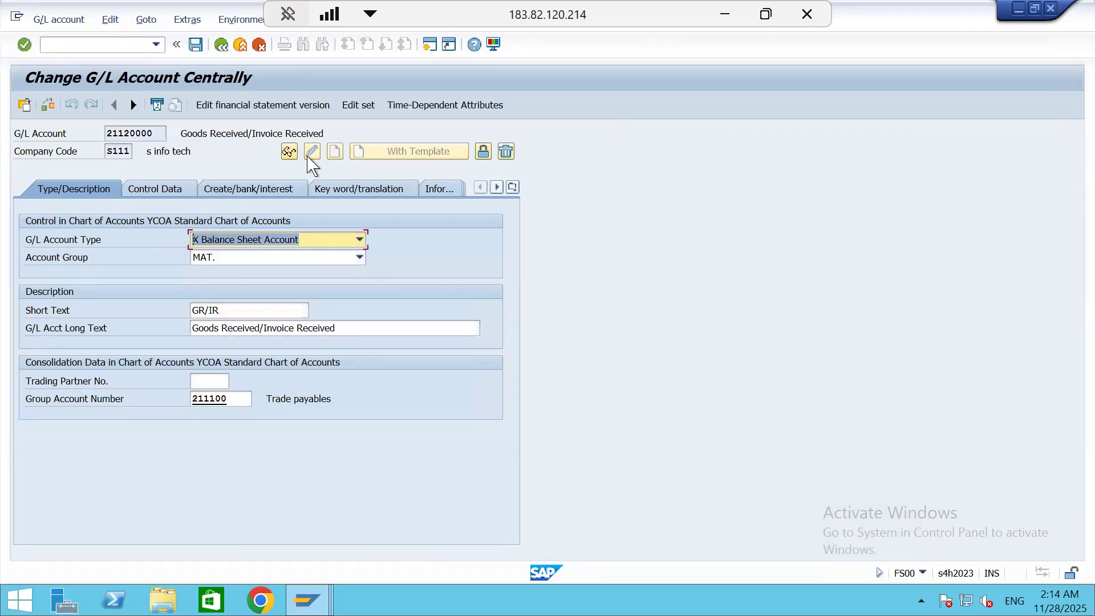
pyautogui.click(196, 45)
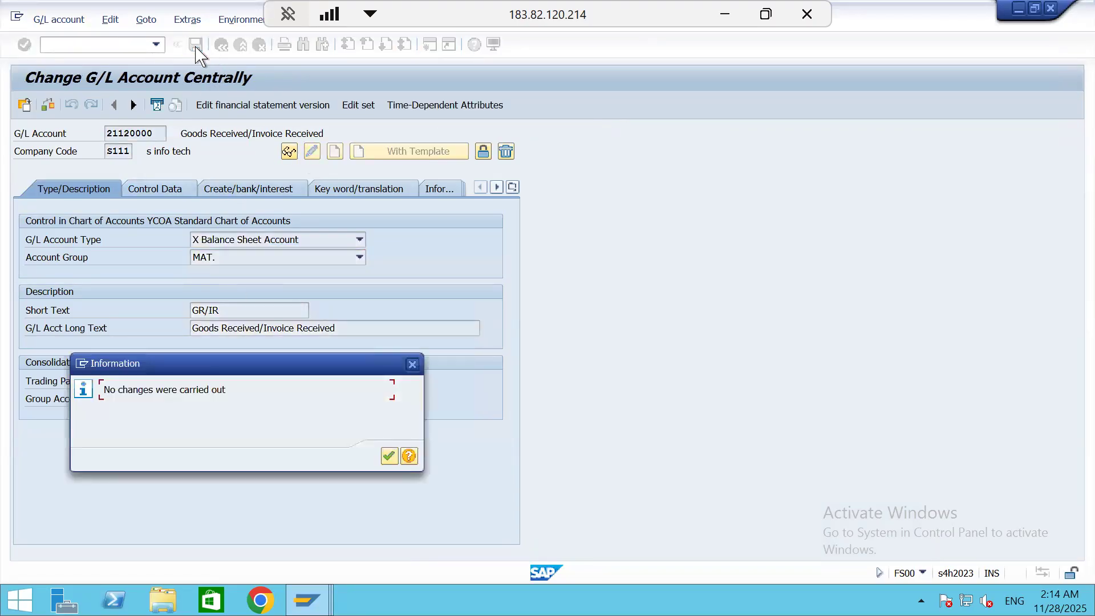
pyautogui.click(390, 457)
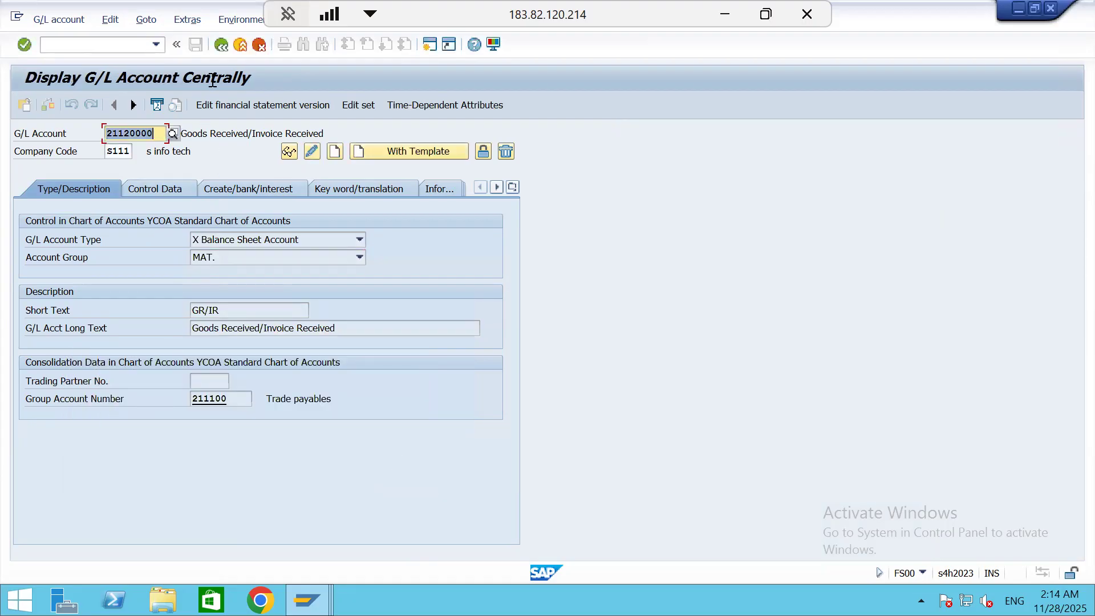
pyautogui.click(228, 50)
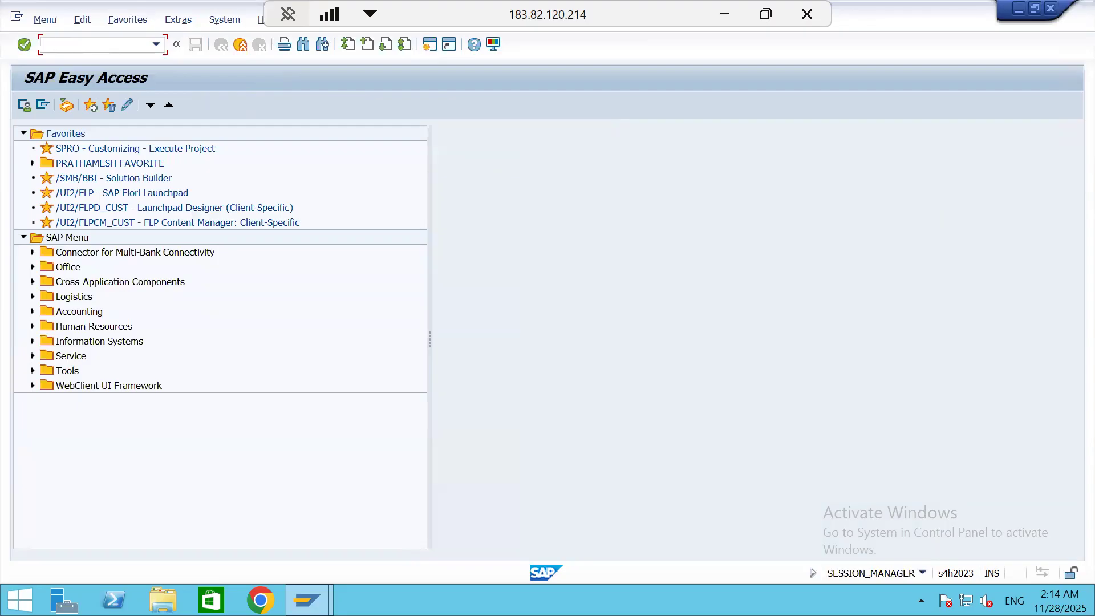
pyautogui.click(76, 43)
pyautogui.write('ks01')
pyautogui.press('Return')
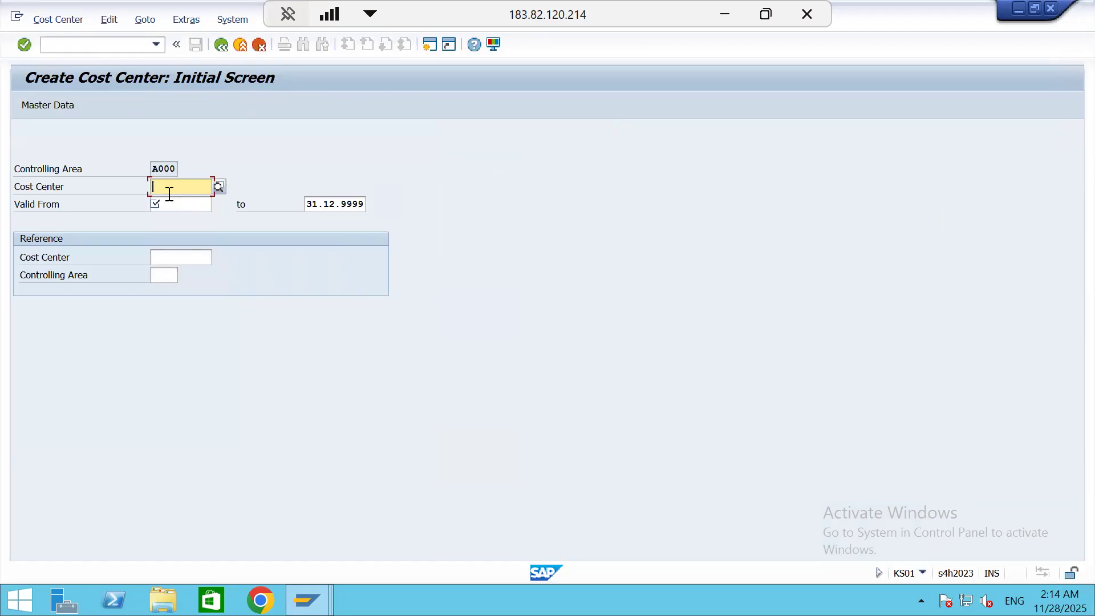
pyautogui.write('service')
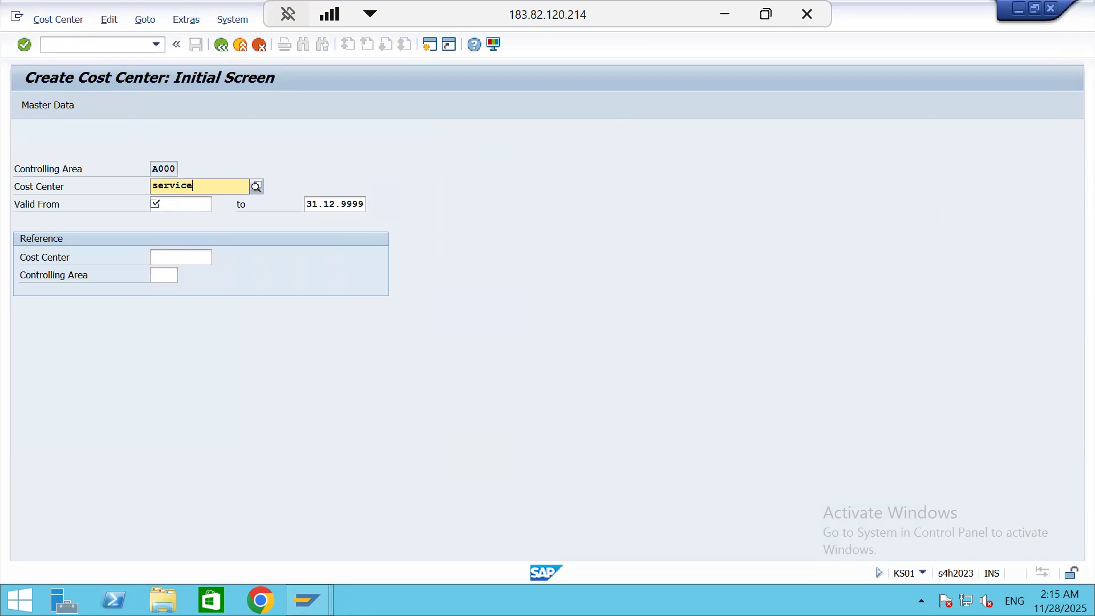
pyautogui.press('BackSpace')
pyautogui.press('BackSpace')
pyautogui.press('BackSpace')
pyautogui.press('BackSpace')
pyautogui.press('BackSpace')
pyautogui.press('BackSpace')
pyautogui.press('BackSpace')
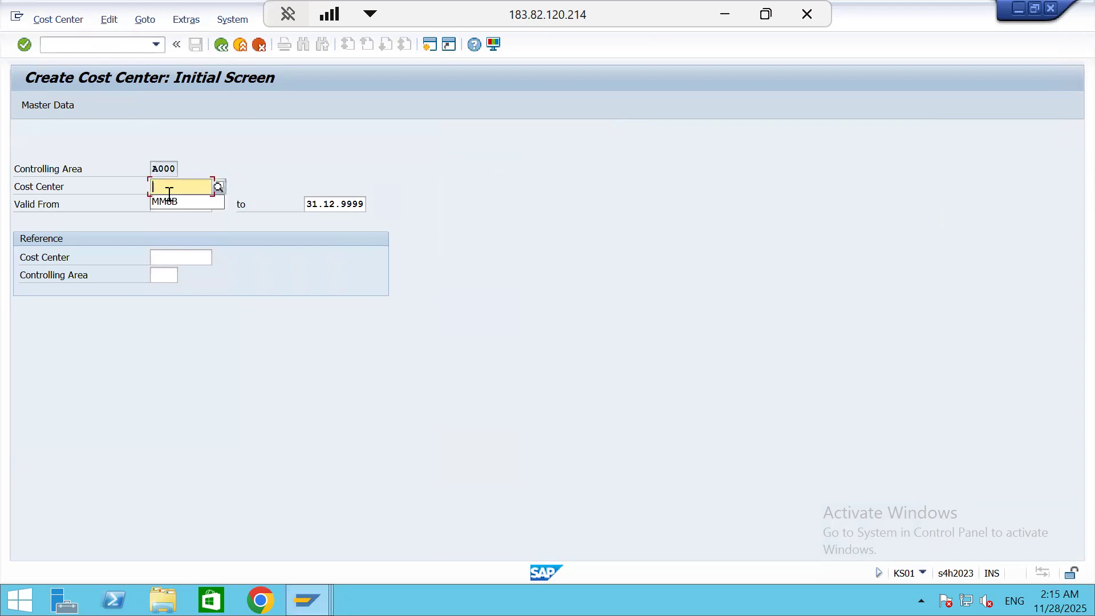
pyautogui.write('water')
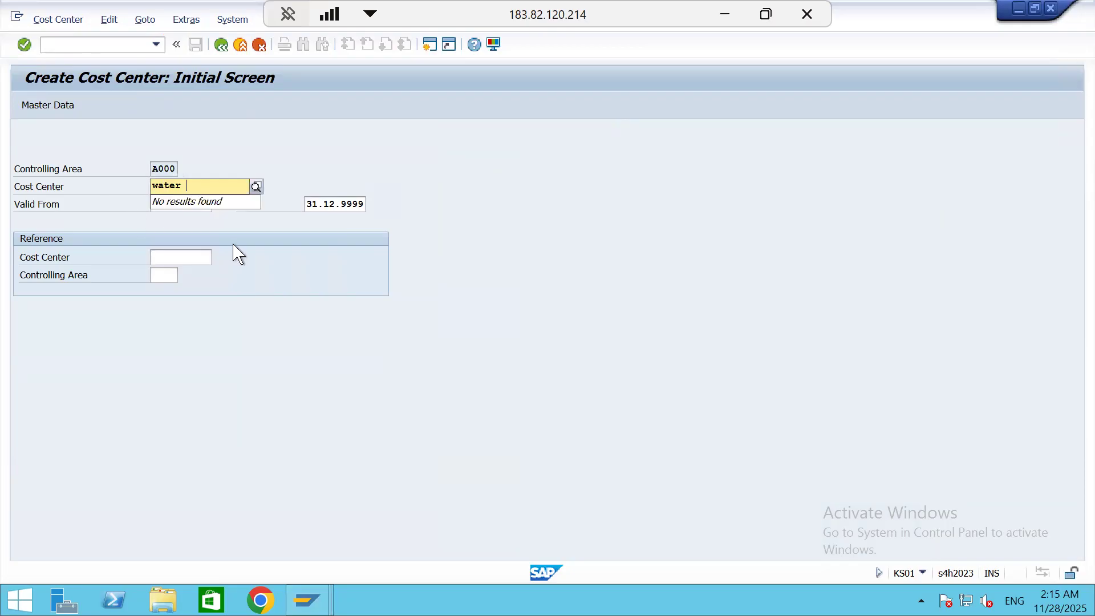
pyautogui.press('BackSpace')
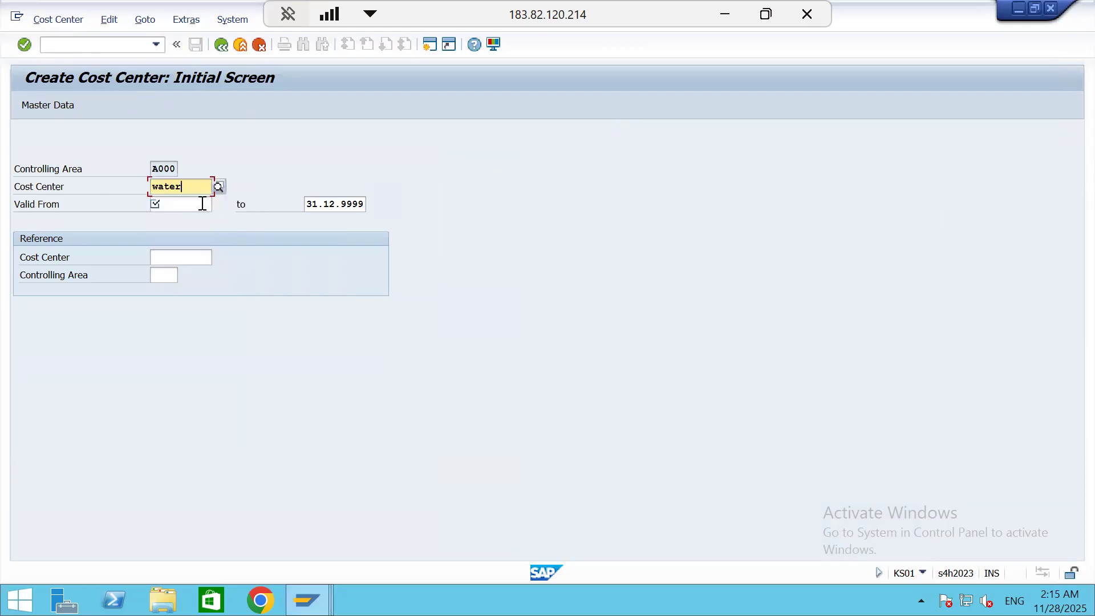
pyautogui.click(221, 45)
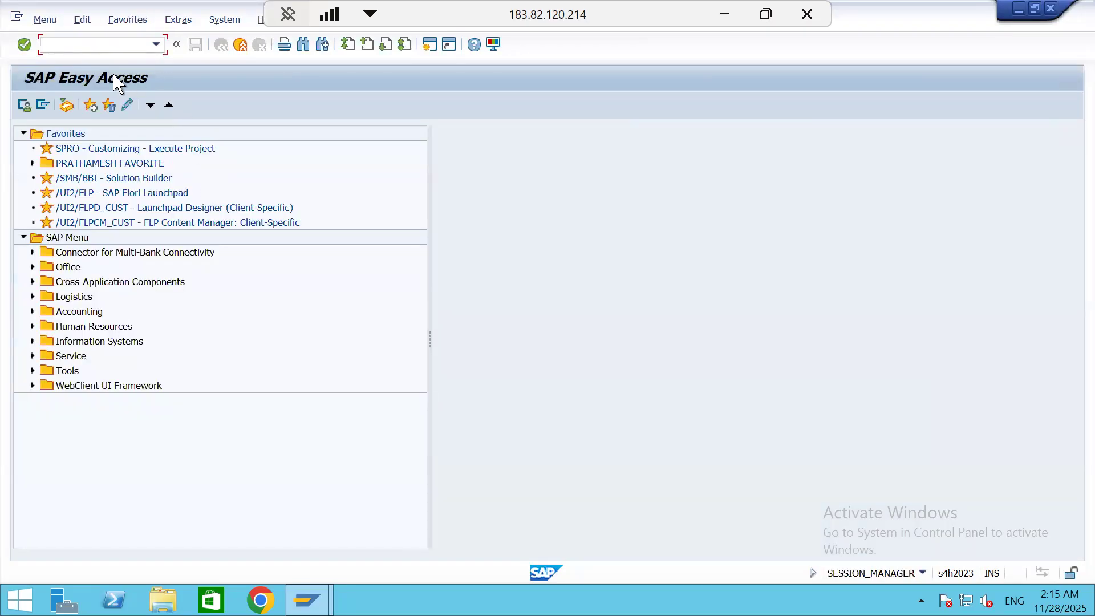
# Open transaction KS01 and set the controlling area to S111
pyautogui.press('Return')
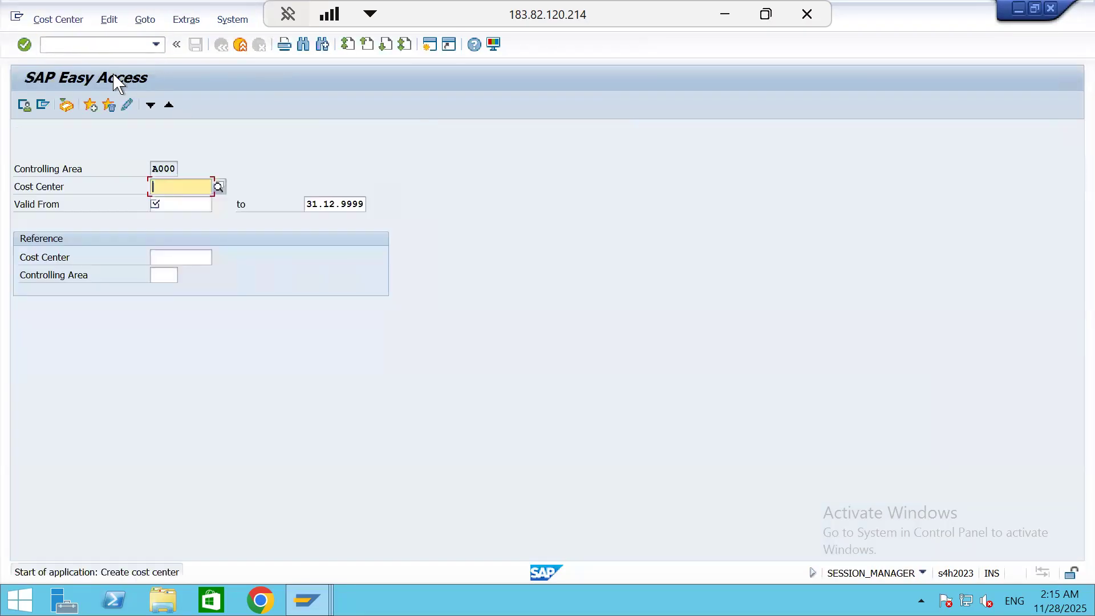
pyautogui.click(113, 17)
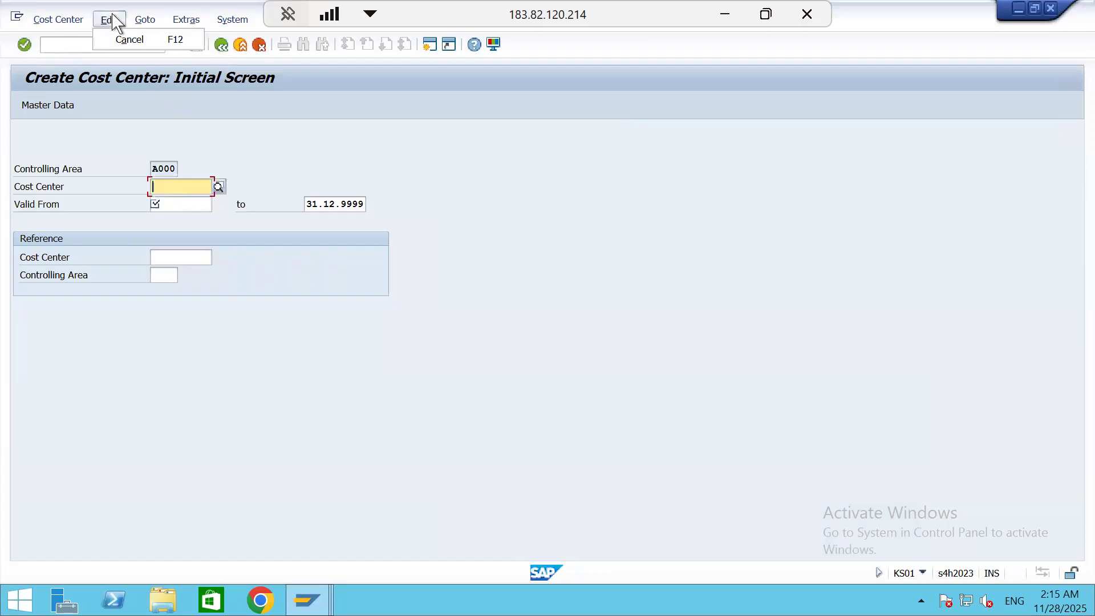
pyautogui.click(69, 20)
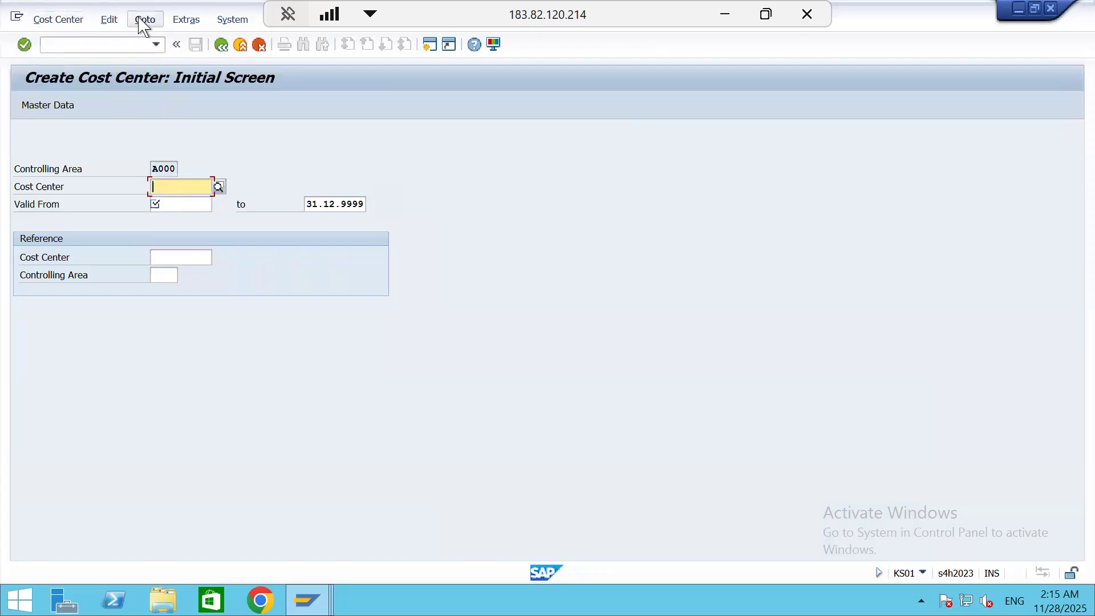
pyautogui.click(186, 19)
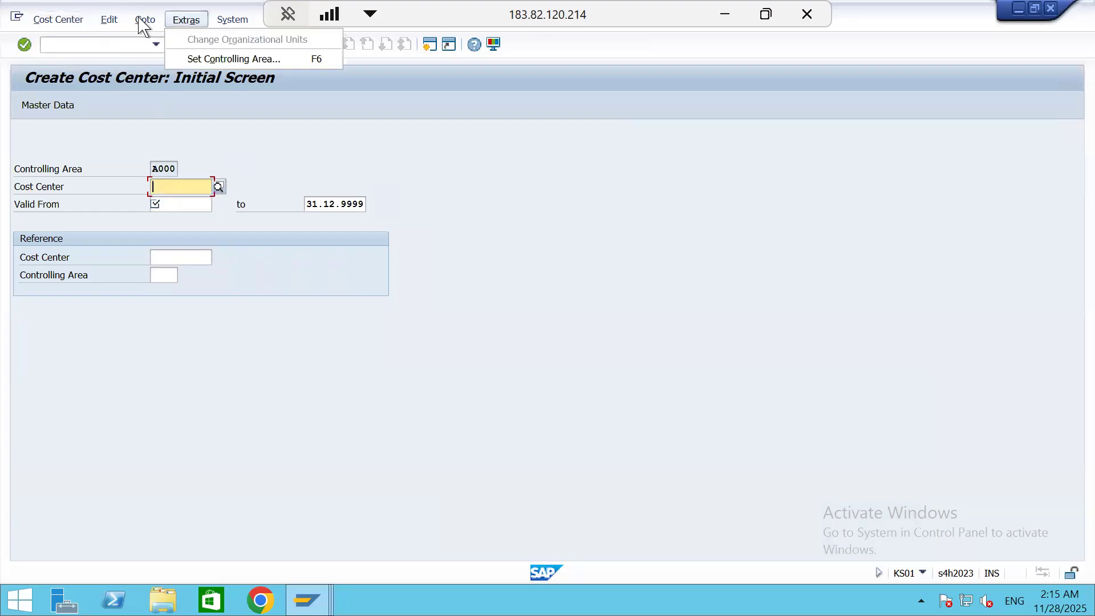
pyautogui.click(214, 59)
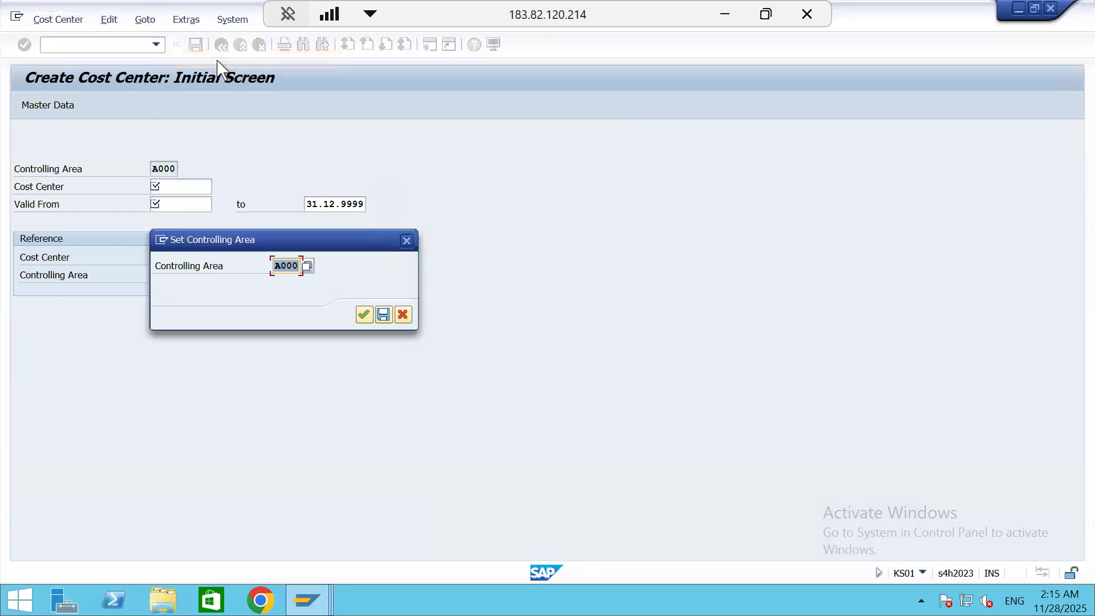
pyautogui.write('s111')
pyautogui.press('Return')
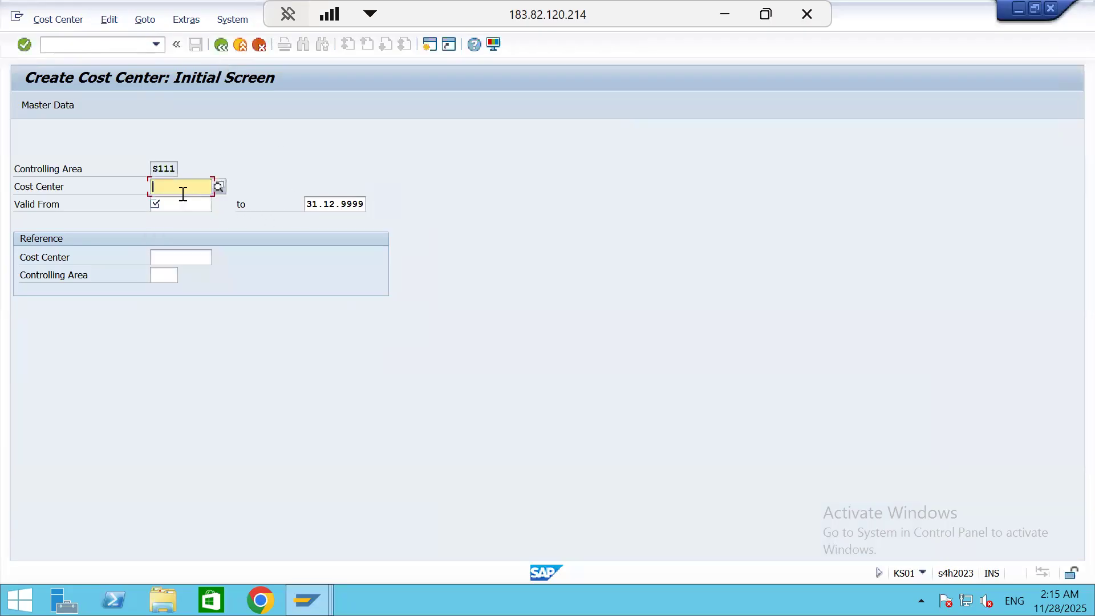
# Start creating cost center WATER with a valid-from date of 27.11.2025 and open its basic data
pyautogui.write('water')
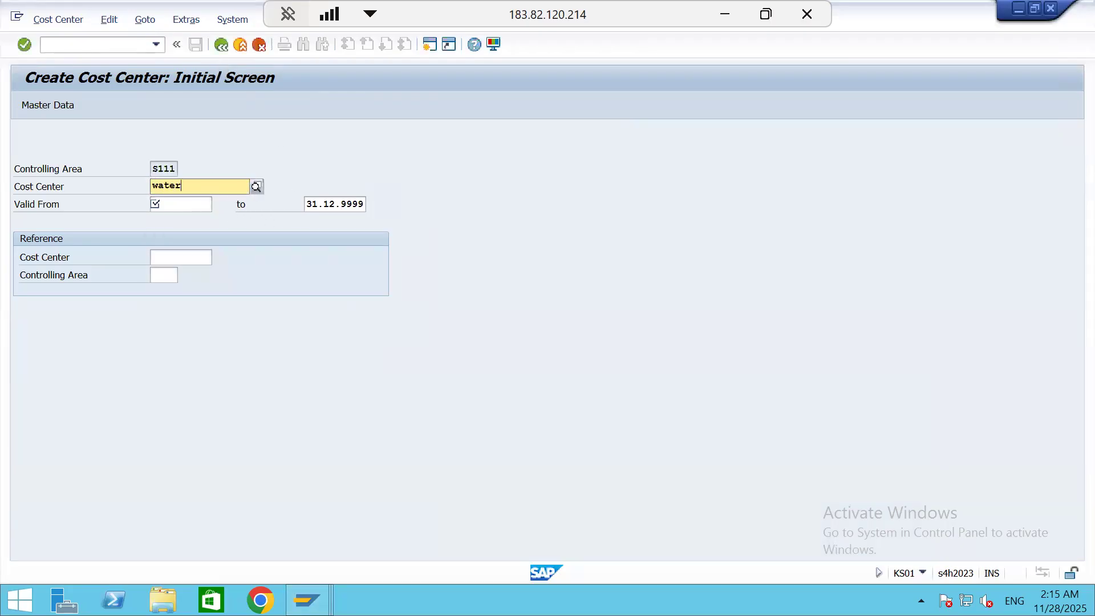
pyautogui.click(216, 220)
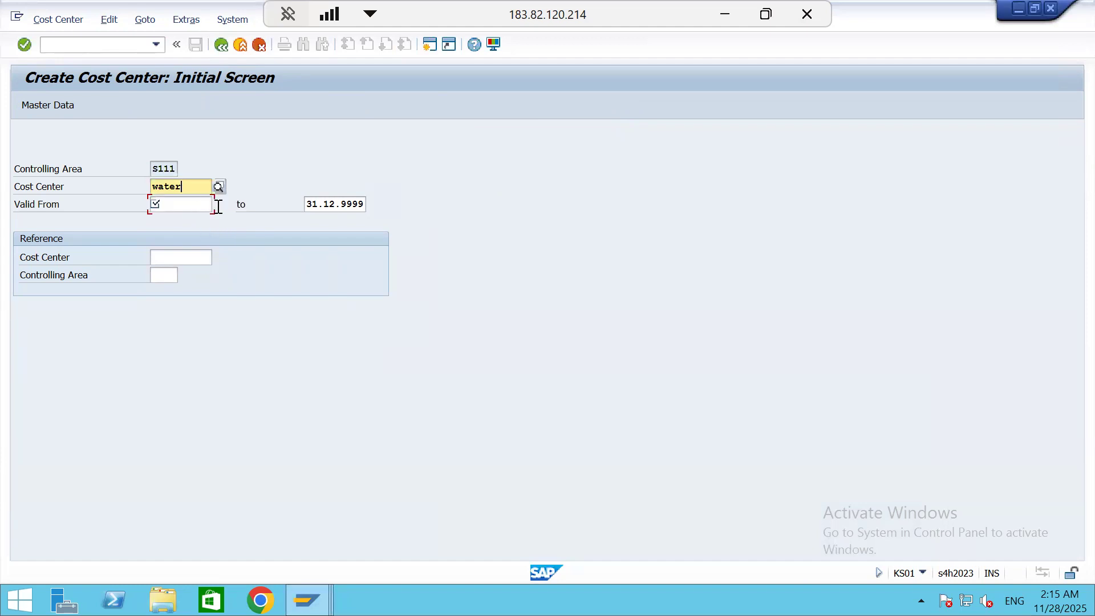
pyautogui.click(177, 208)
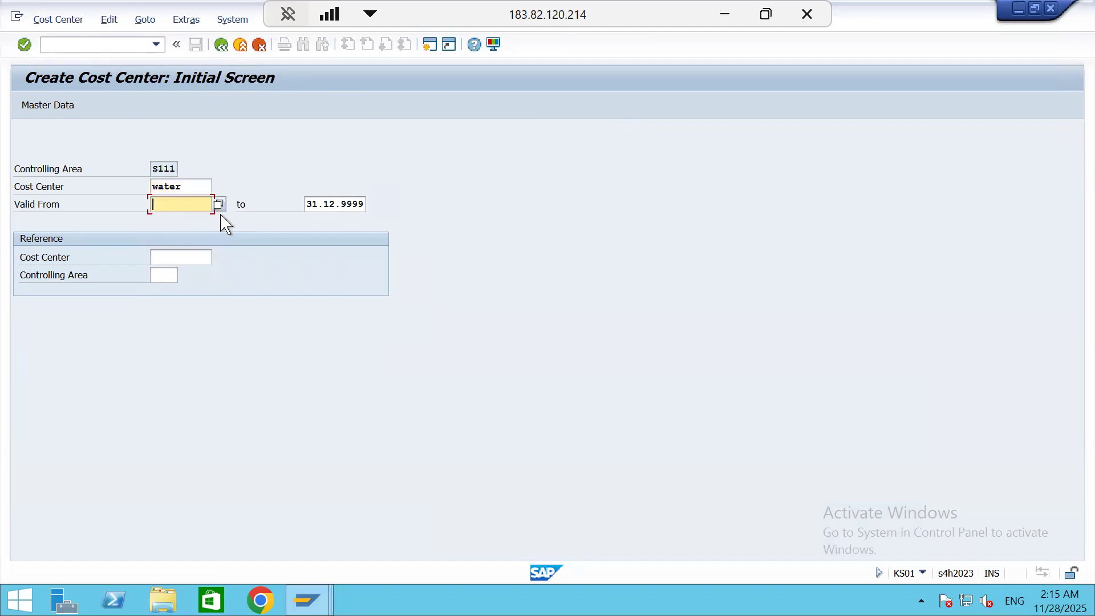
pyautogui.press('F4')
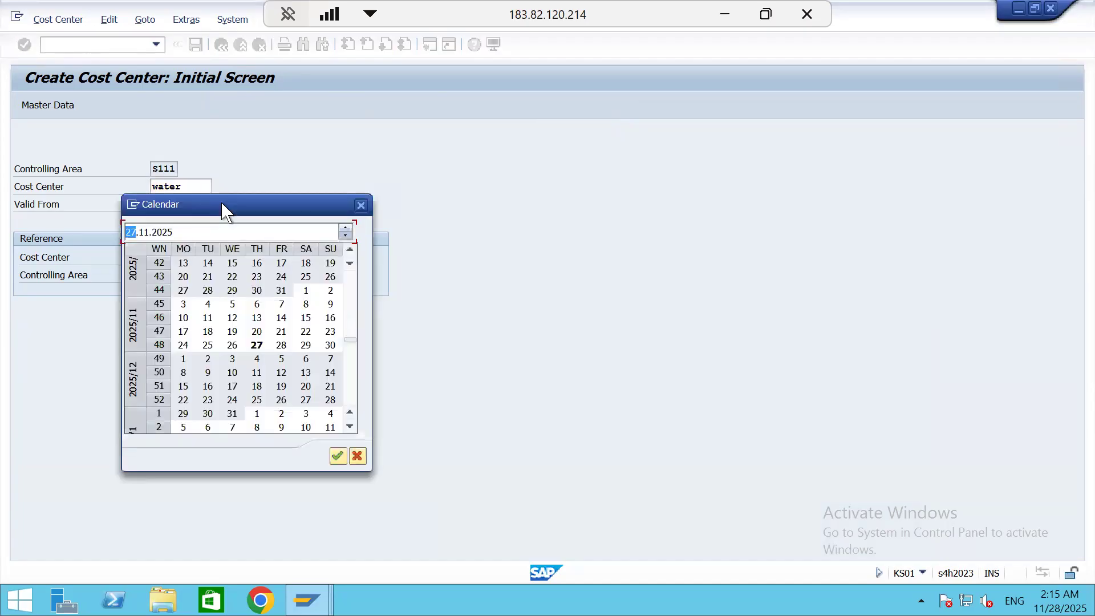
pyautogui.doubleClick(256, 344)
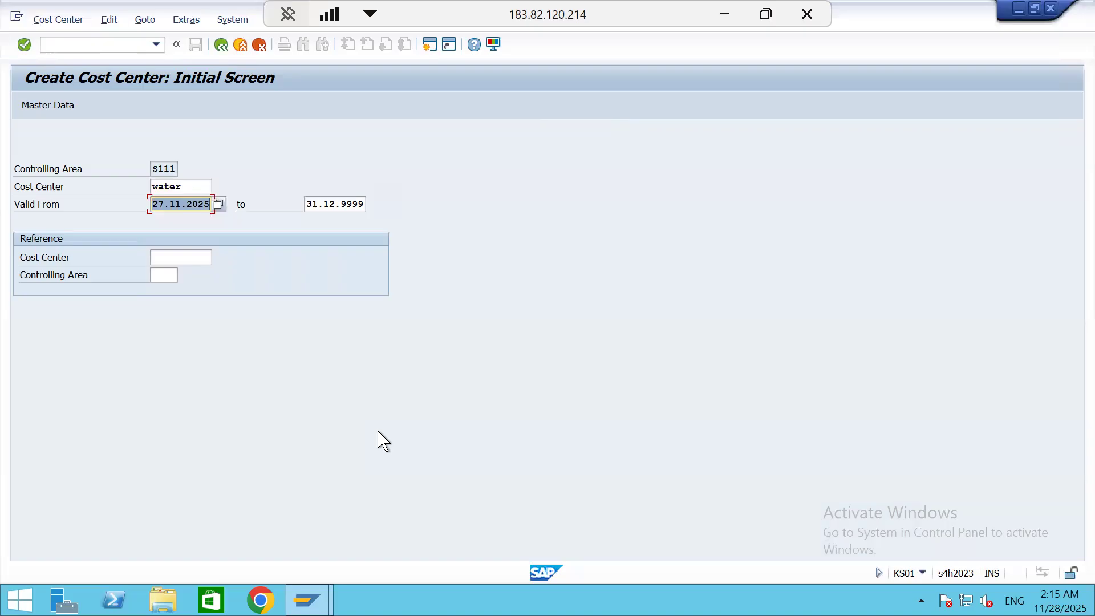
pyautogui.press('Return')
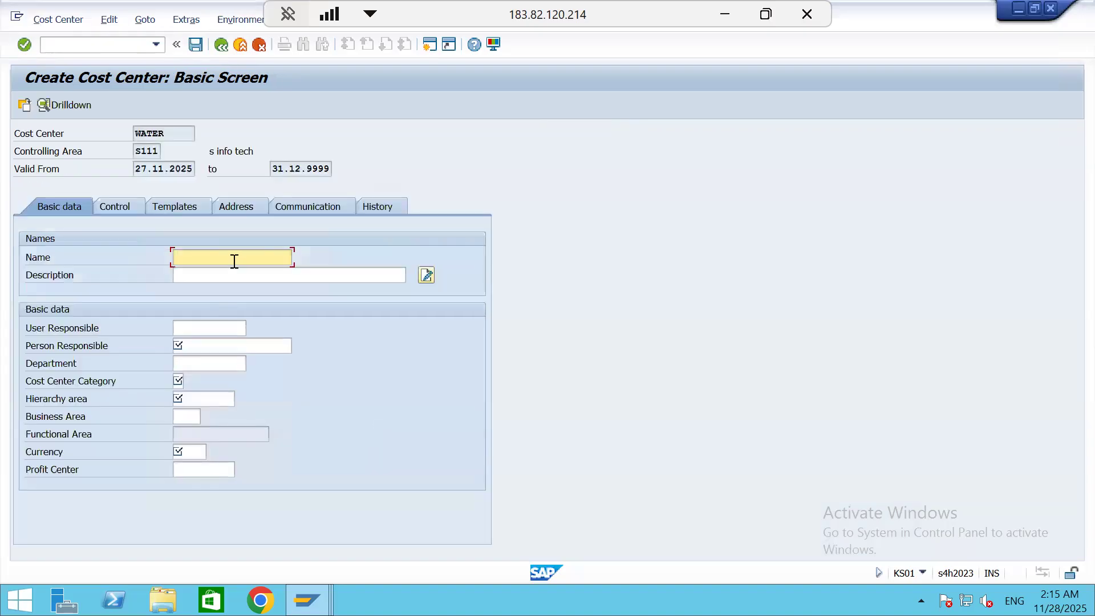
# Name the cost center "water supply", describe it as "s111 plant water supply", and enter the person responsible's name
pyautogui.write('ater supply')
pyautogui.click(258, 279)
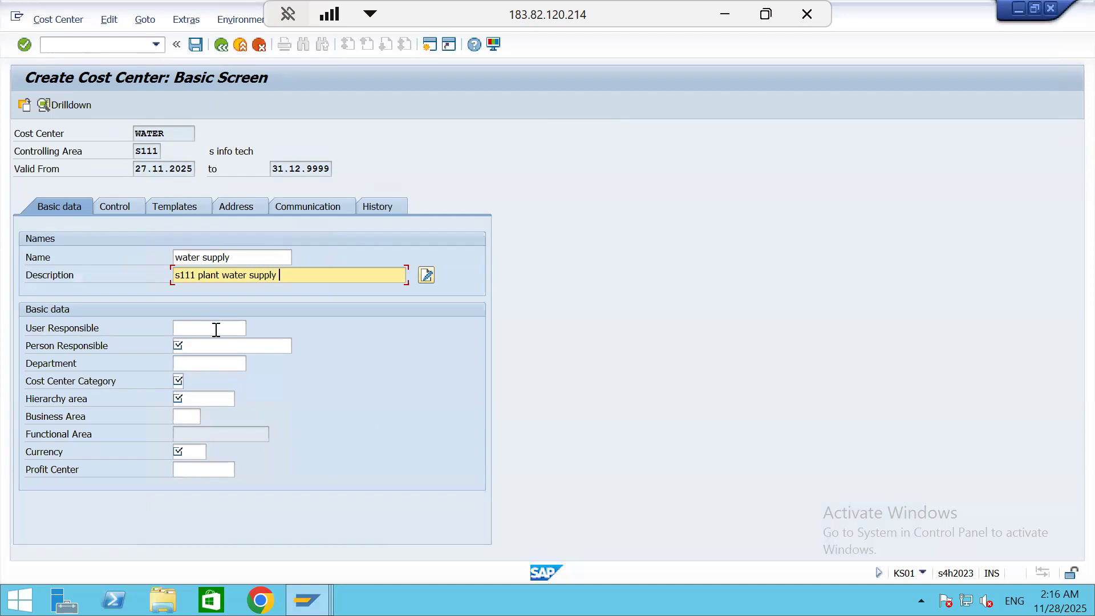
pyautogui.click(208, 350)
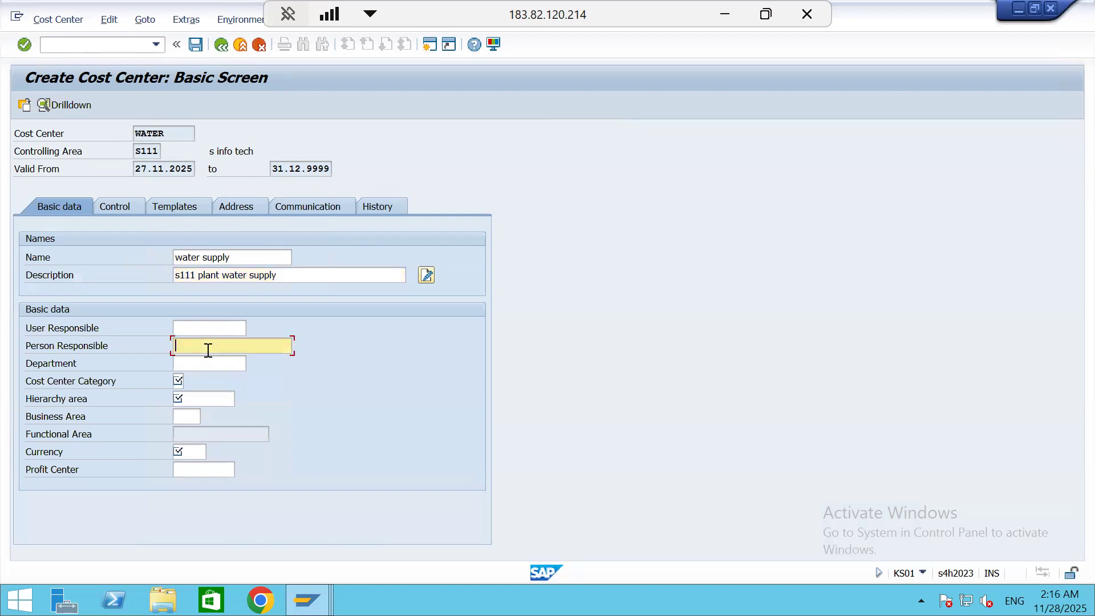
pyautogui.write('vaibhav')
pyautogui.press('Return')
# Set the cost center category to H, Service cost center
pyautogui.click(181, 376)
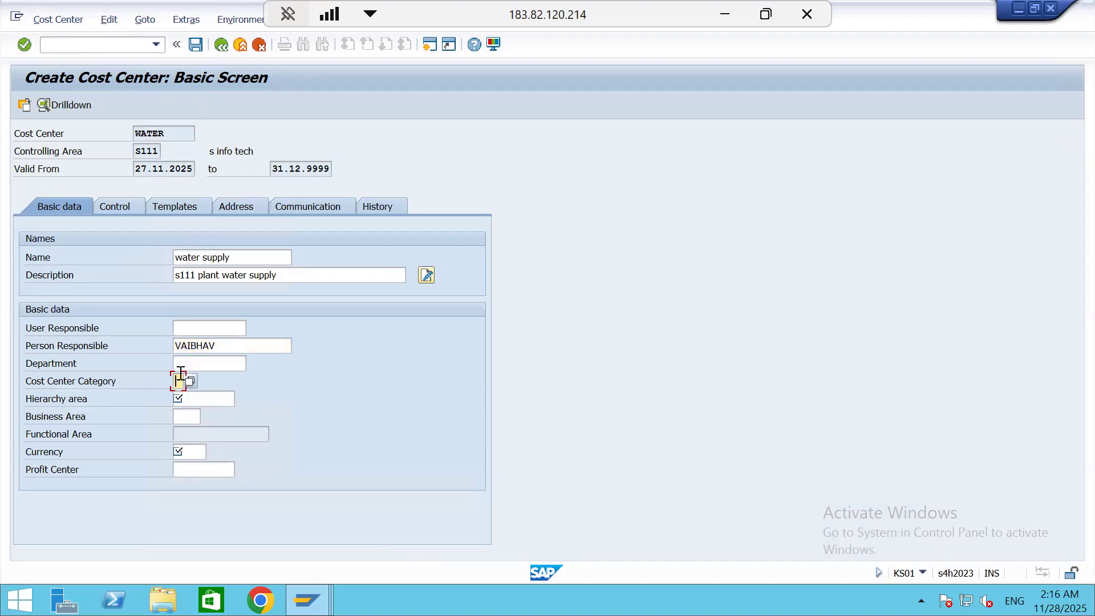
pyautogui.click(189, 382)
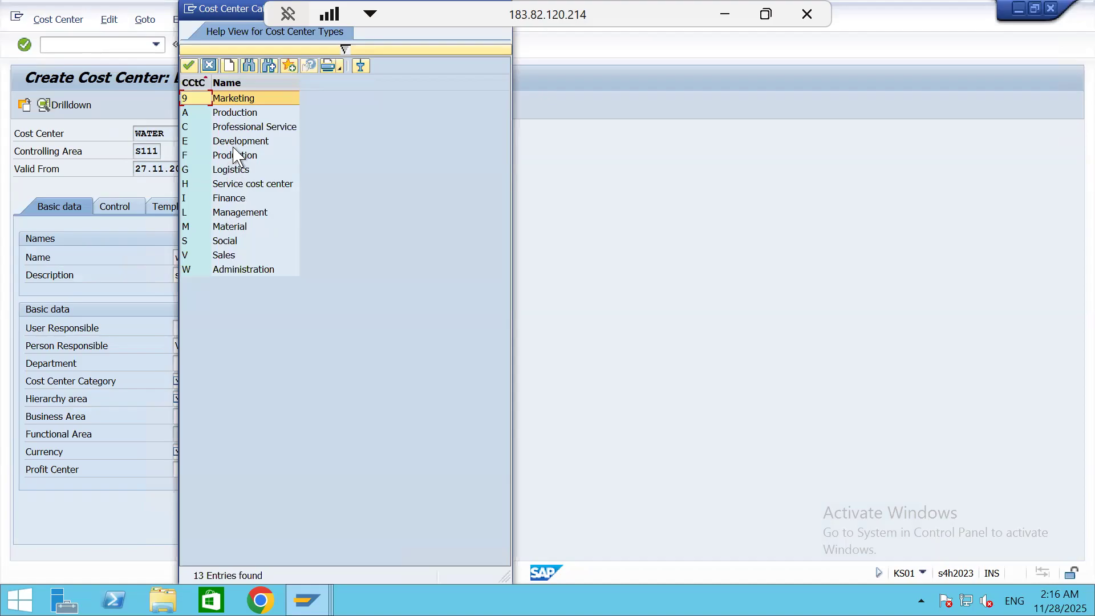
pyautogui.doubleClick(254, 185)
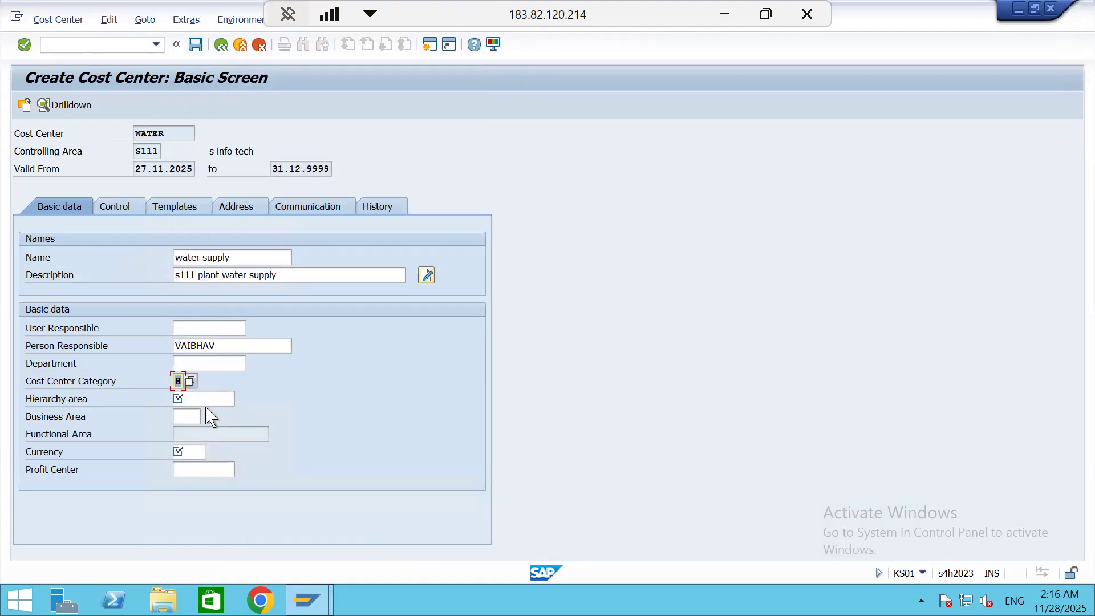
# Assign hierarchy area H-S111 and currency INR to cost center WATER, and save it
pyautogui.click(211, 399)
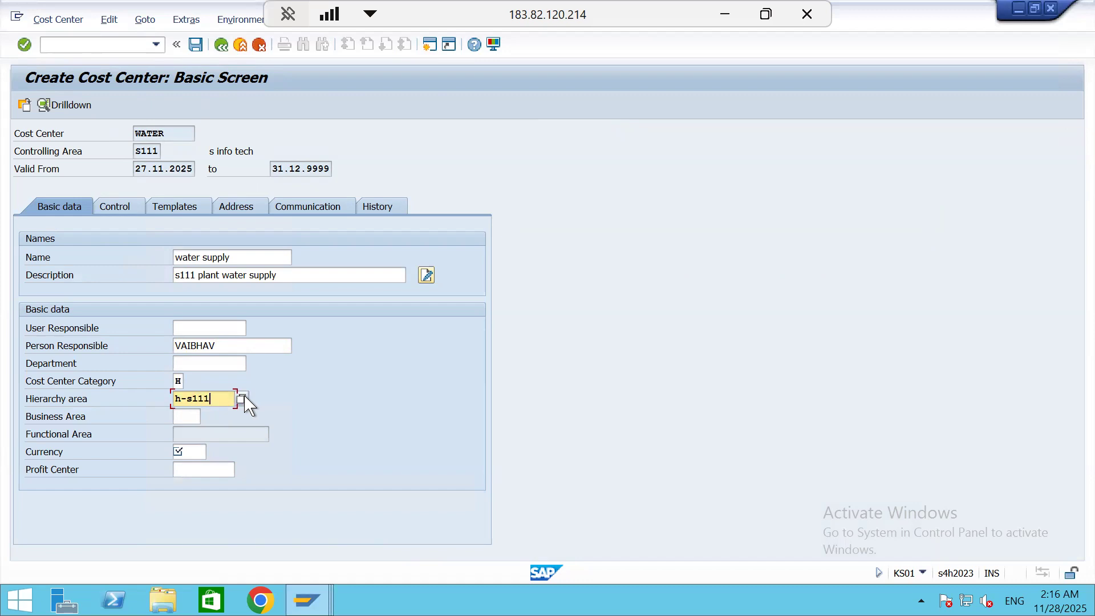
pyautogui.click(196, 447)
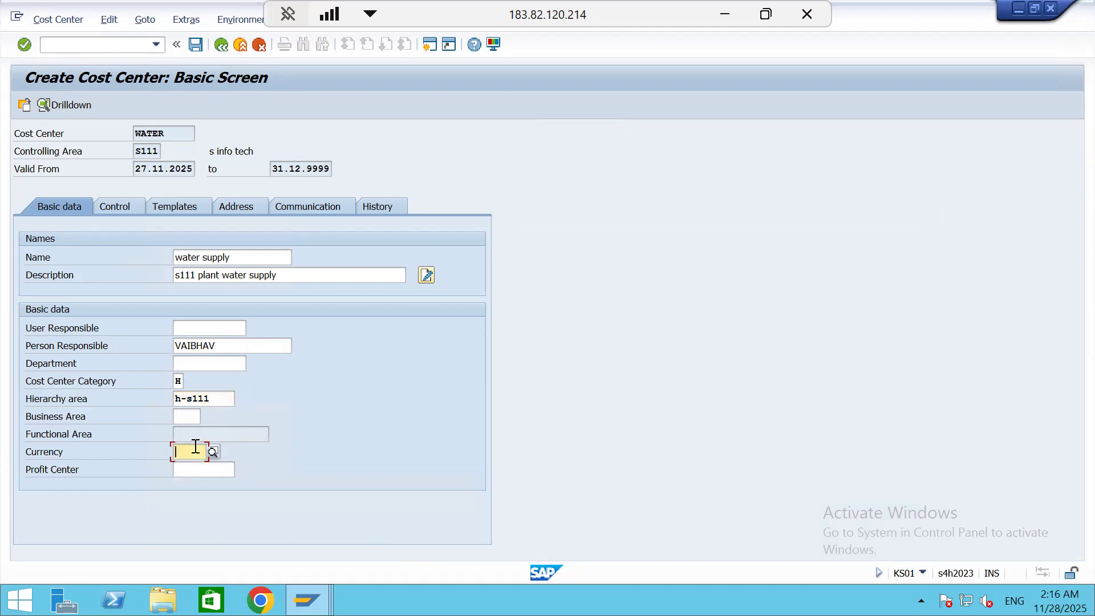
pyautogui.write('INR')
pyautogui.press('Return')
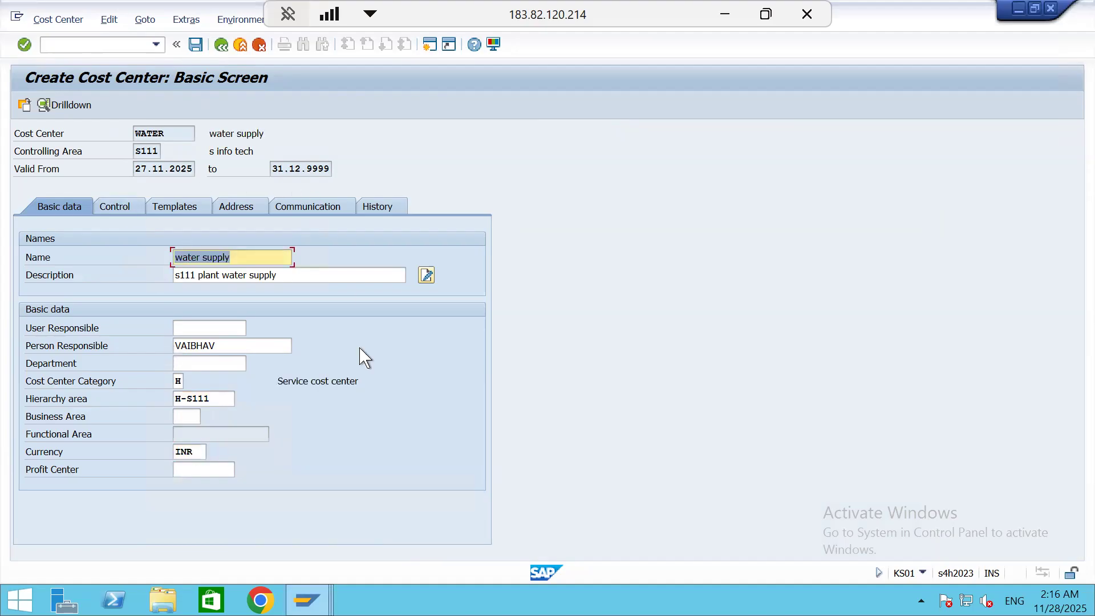
pyautogui.click(195, 44)
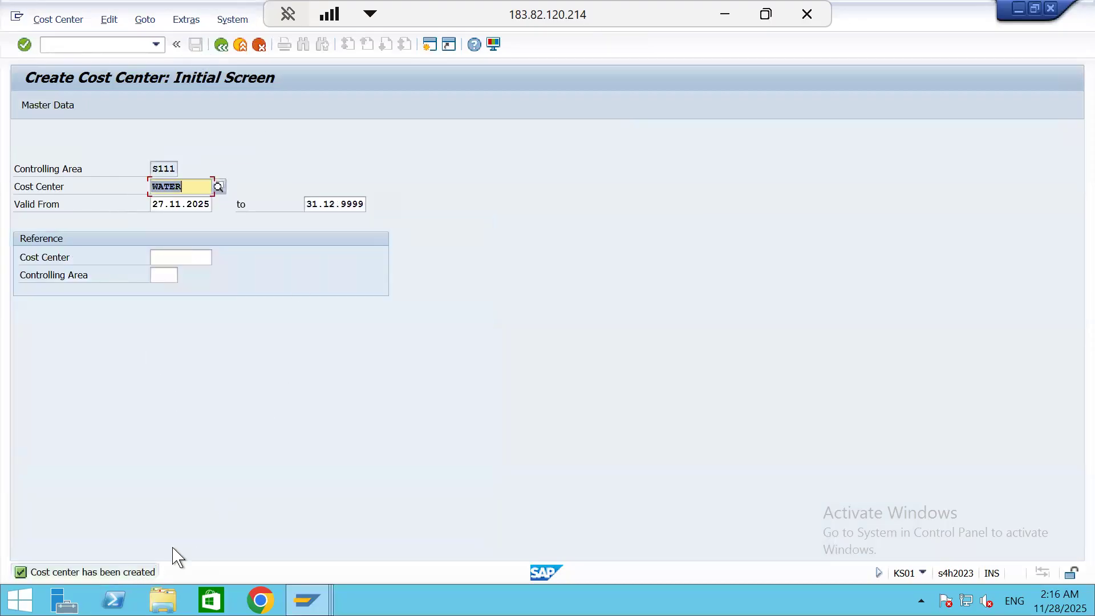
# Open transaction ME21N and enter S1 CUS 1 as the supplier of the standard purchase order
pyautogui.click(85, 43)
pyautogui.write('/nme')
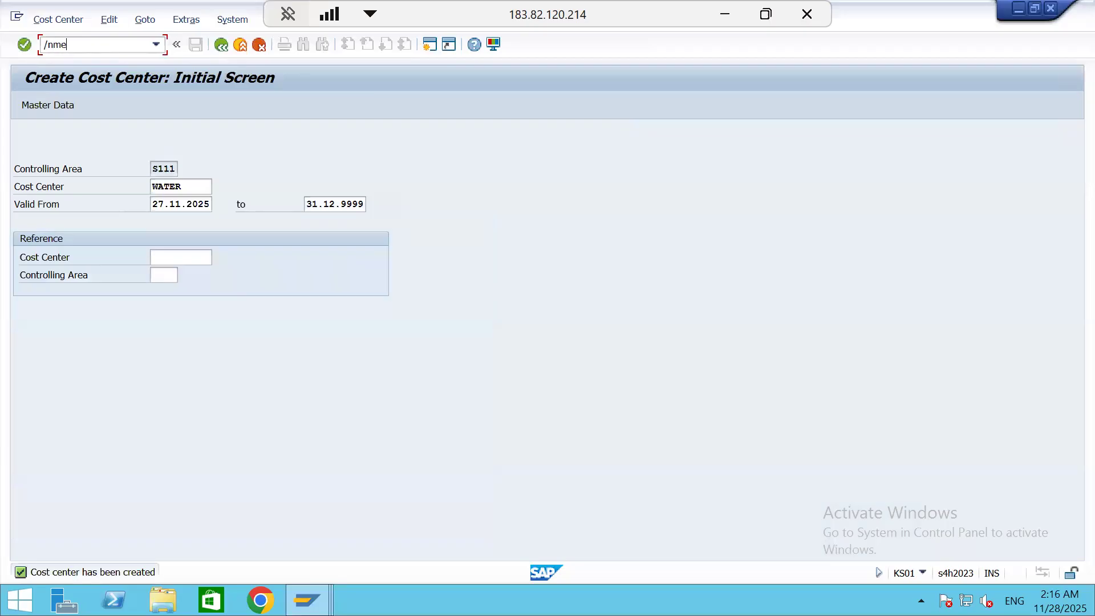
pyautogui.press('Return')
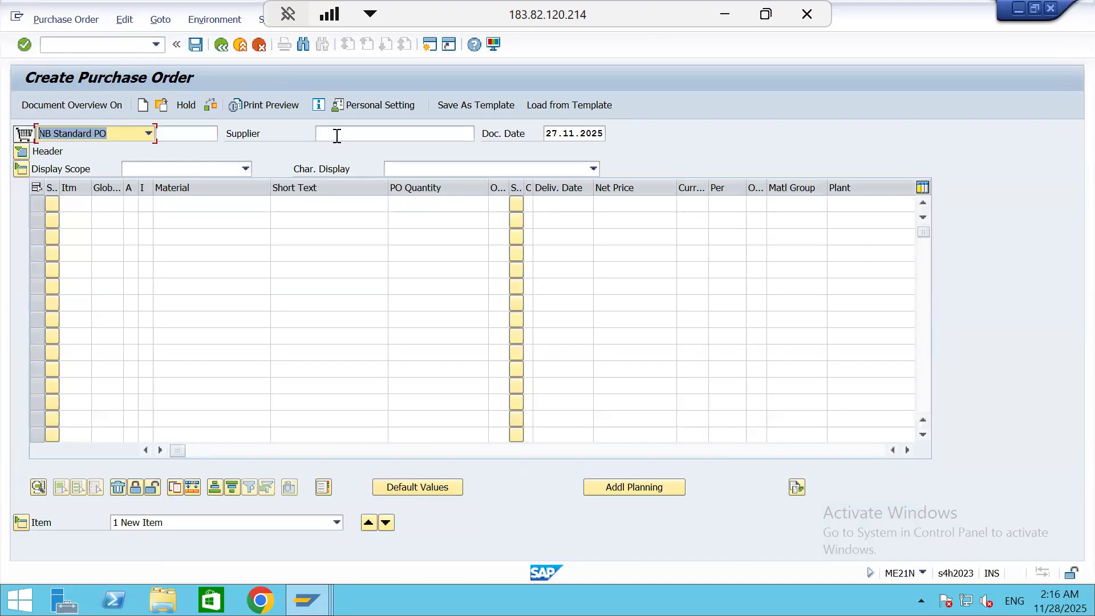
pyautogui.click(337, 136)
pyautogui.click(337, 147)
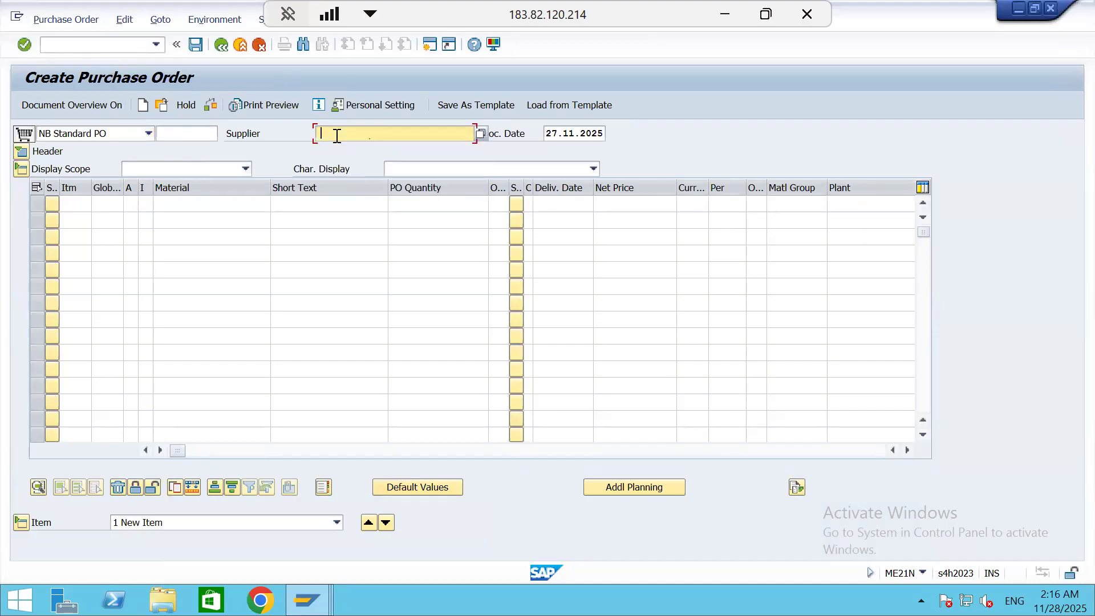
pyautogui.press('Return')
# Set the order's purchasing organization to S111, purchasing group to S11 and company code to S111
pyautogui.click(140, 186)
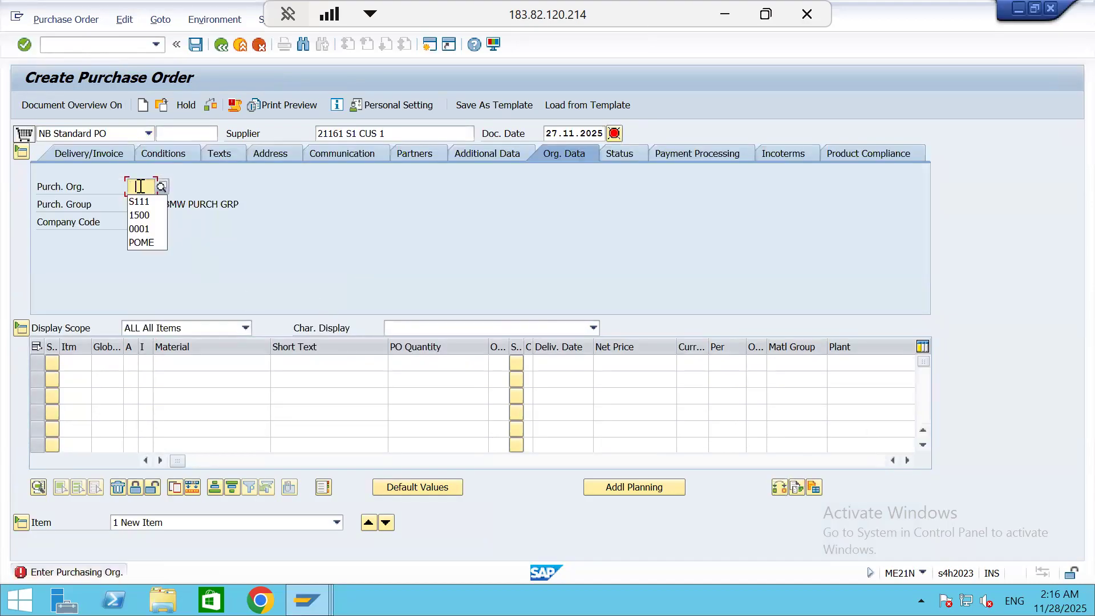
pyautogui.press('Down')
pyautogui.press('Return')
pyautogui.press('Tab')
pyautogui.press('Down')
pyautogui.press('Return')
pyautogui.press('Tab')
pyautogui.press('Down')
pyautogui.press('Return')
pyautogui.press('Tab')
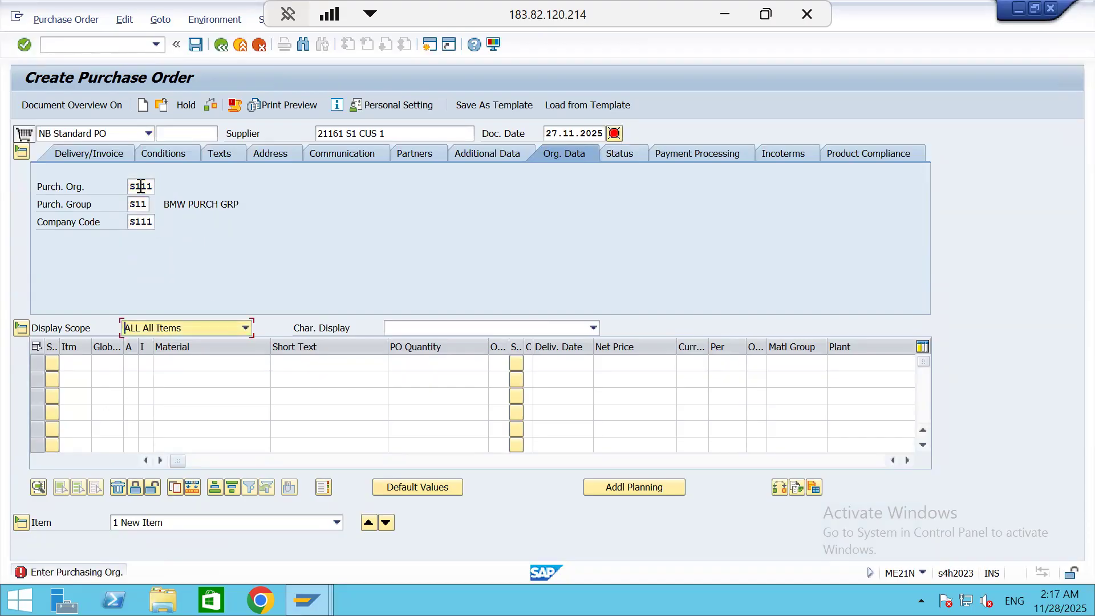
pyautogui.press('Return')
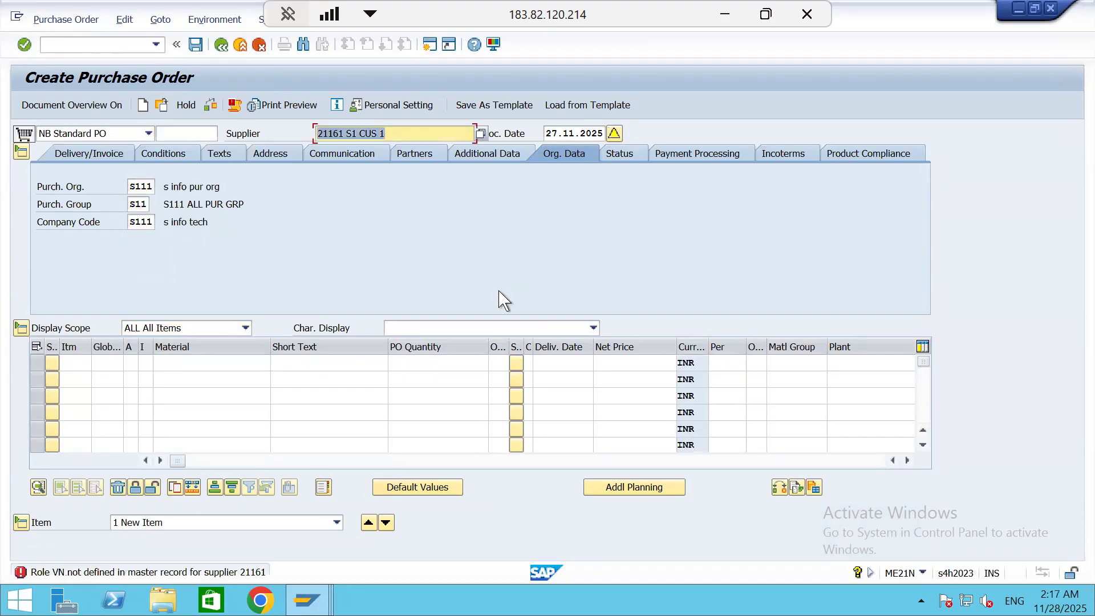
# Add material 100000211 as the first order item with a quantity of 30 L for the s info plant
pyautogui.click(195, 363)
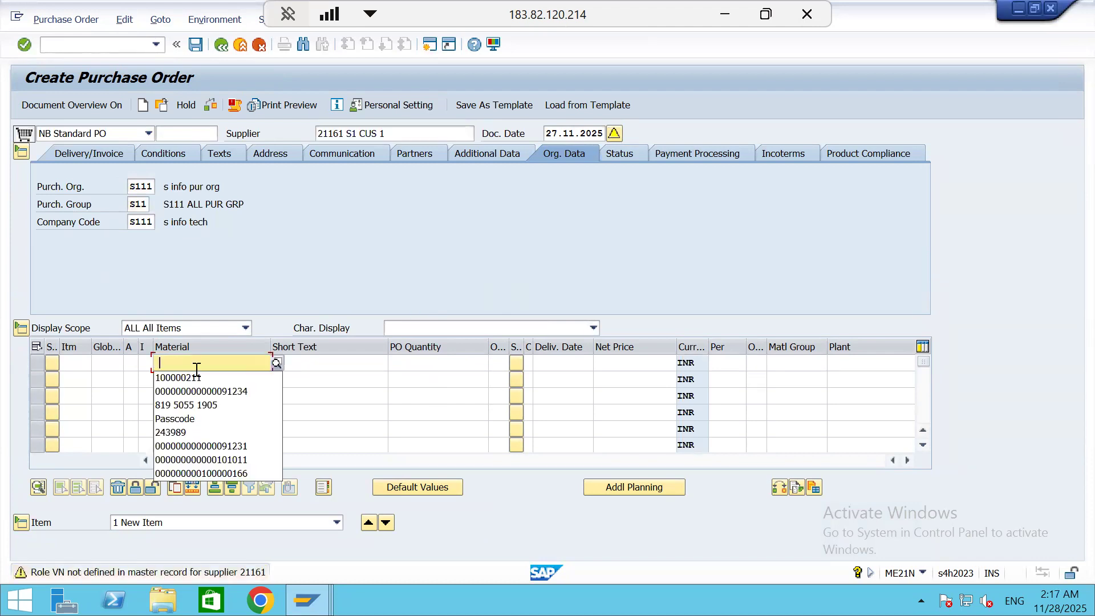
pyautogui.click(195, 376)
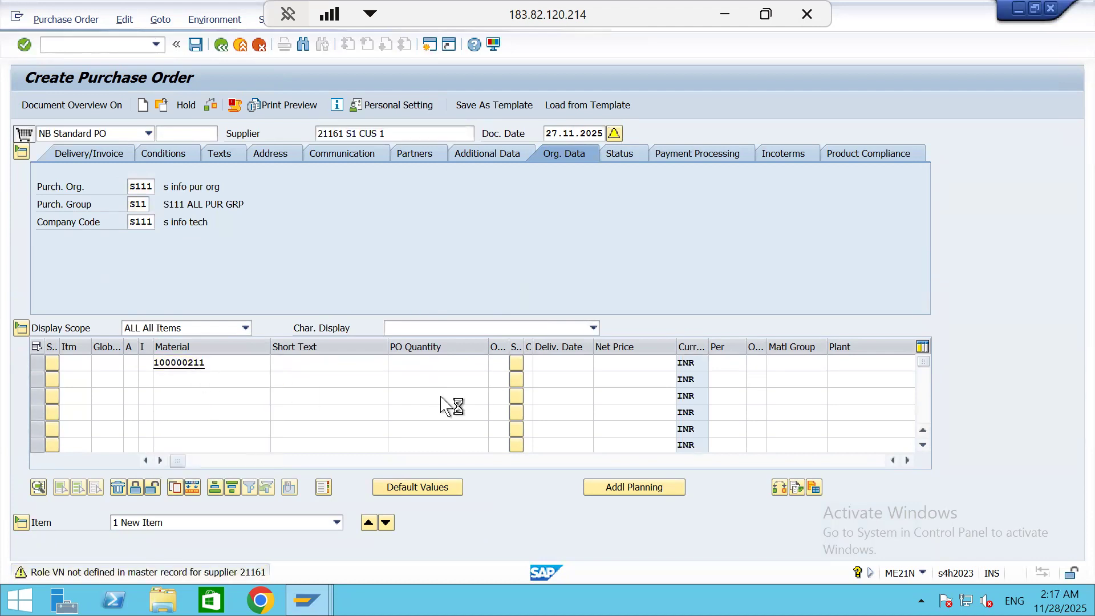
pyautogui.press('Return')
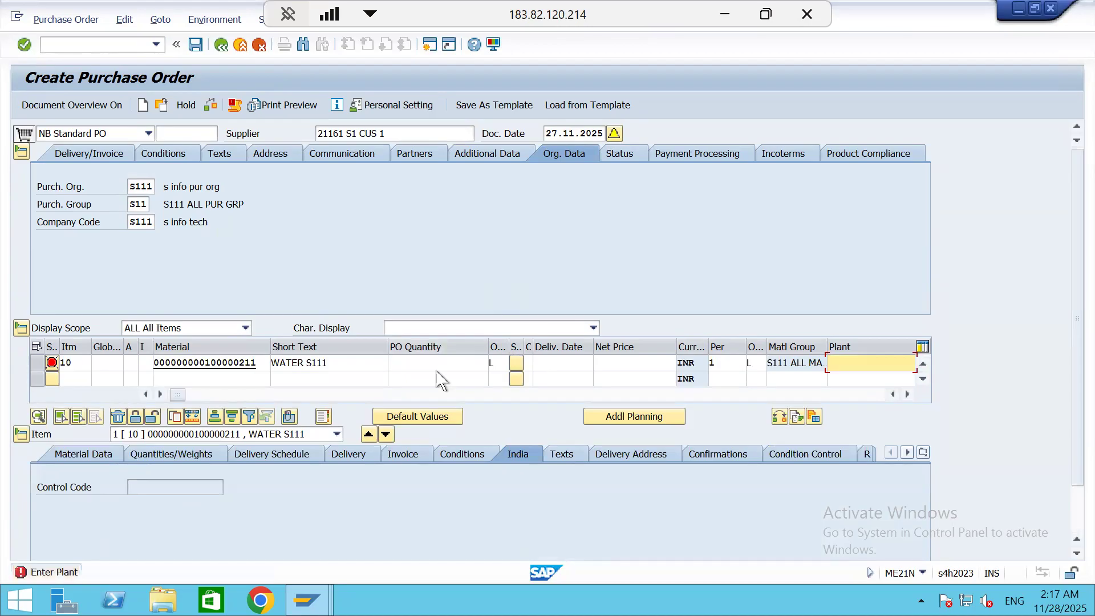
pyautogui.click(440, 360)
pyautogui.write('30')
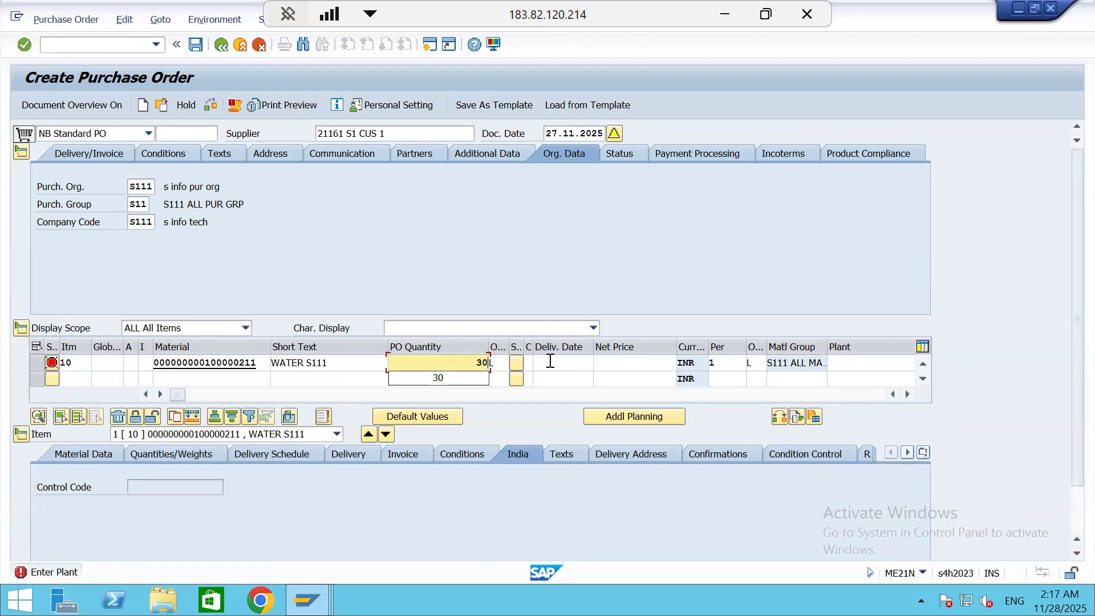
pyautogui.click(844, 364)
pyautogui.write('s')
pyautogui.press('Return')
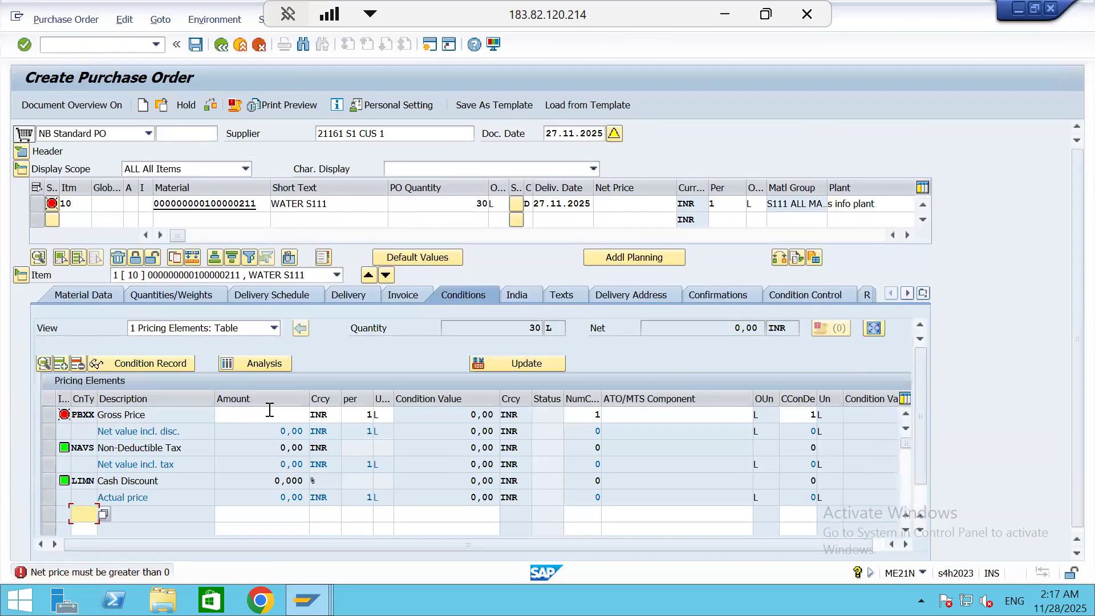
# Set the WATER S111 item's gross price (PBXX) to 10 INR per litre
pyautogui.click(273, 410)
pyautogui.write('10')
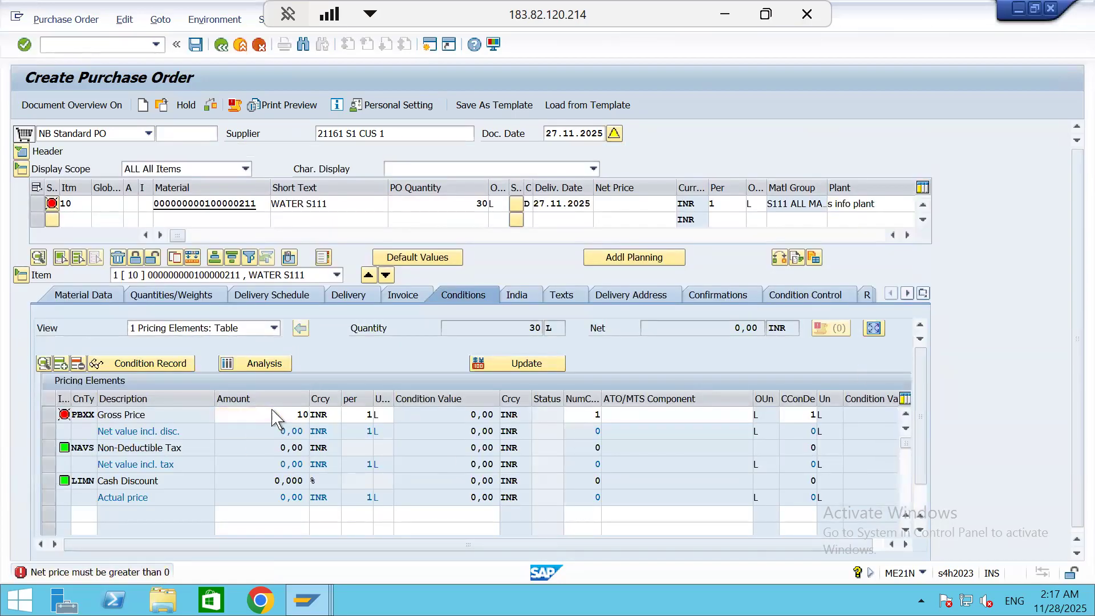
pyautogui.press('Return')
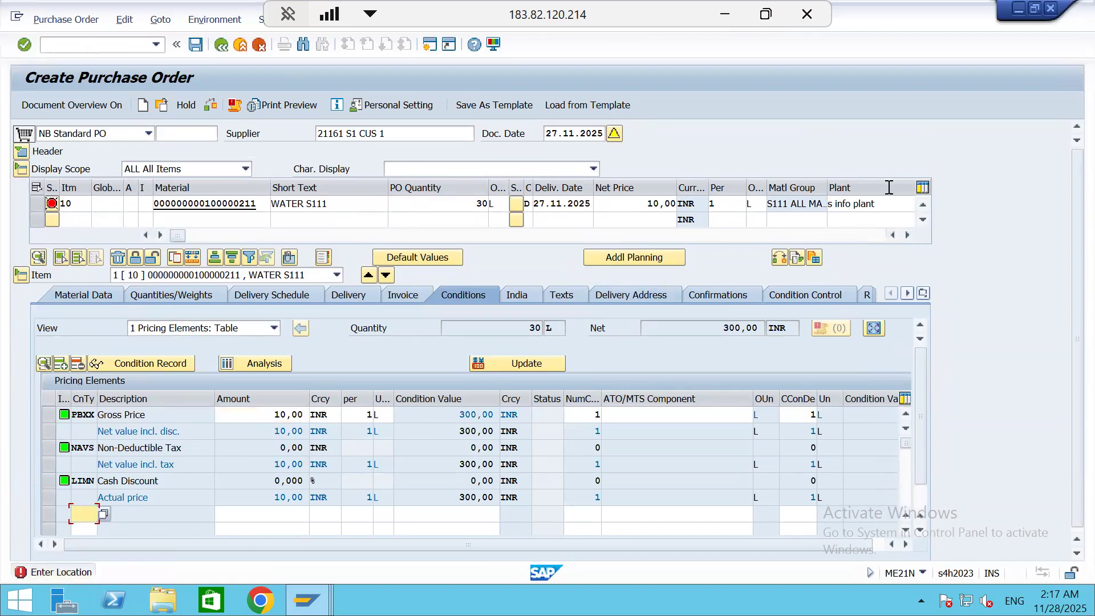
# Assign the RAW MATERIAL storage location to the WATER S111 item and confirm the entry
pyautogui.click(885, 205)
pyautogui.press('Tab')
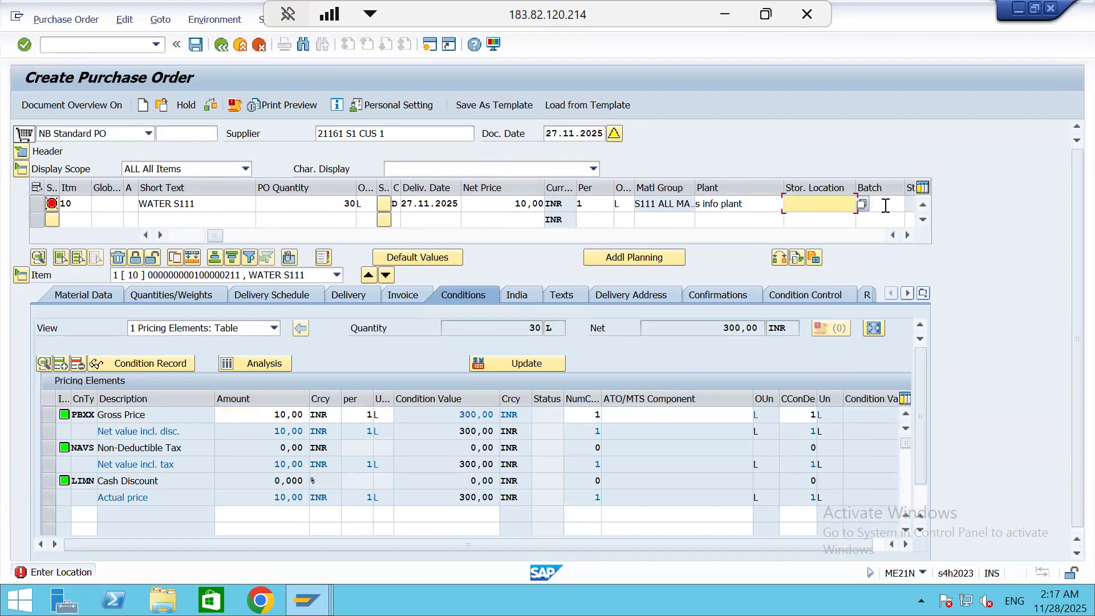
pyautogui.write('rs11')
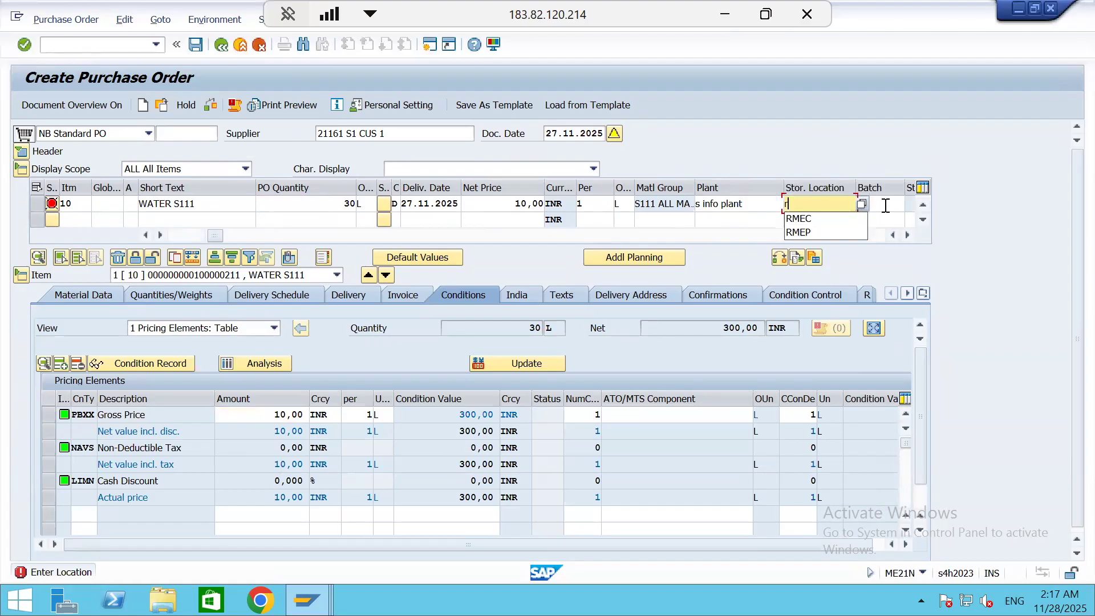
pyautogui.press('Return')
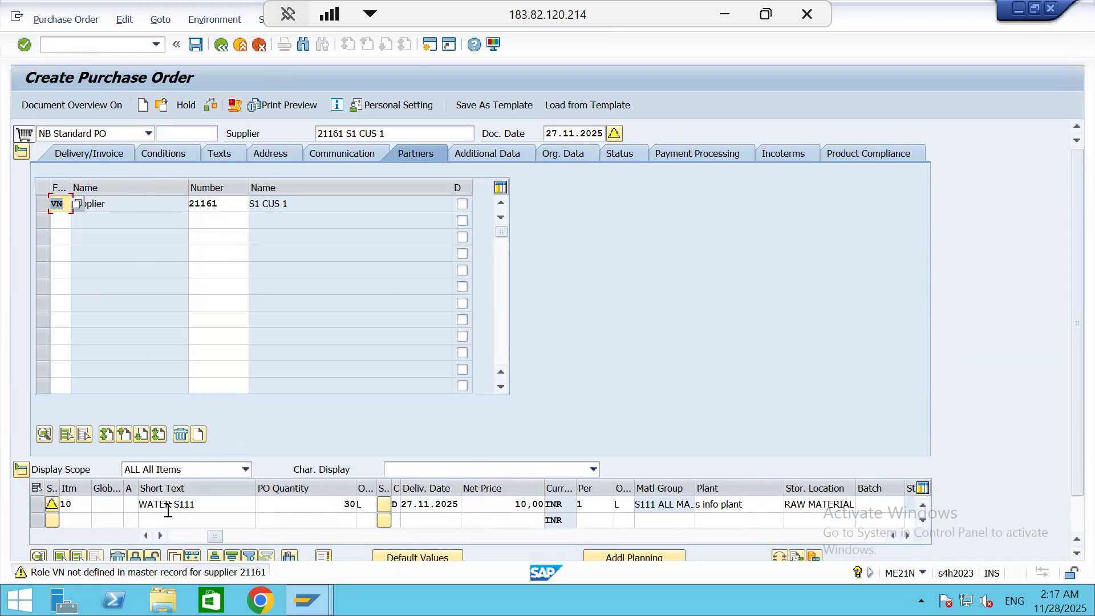
pyautogui.press('Delete')
pyautogui.press('Return')
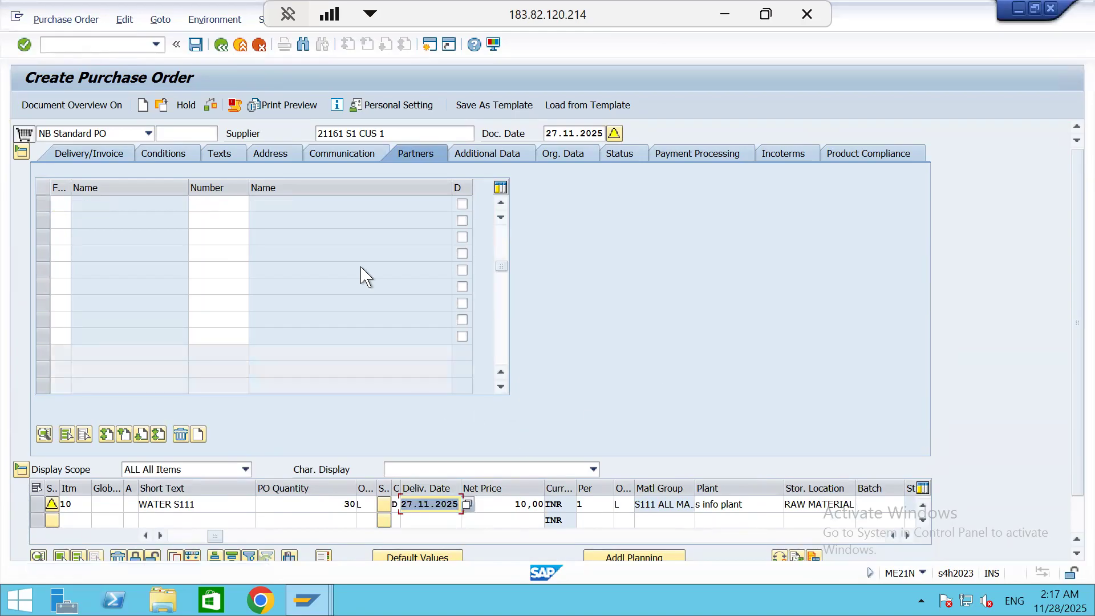
# Collapse the order header and set the WATER S111 item's account assignment category to K, Cost center
pyautogui.click(21, 152)
pyautogui.click(133, 201)
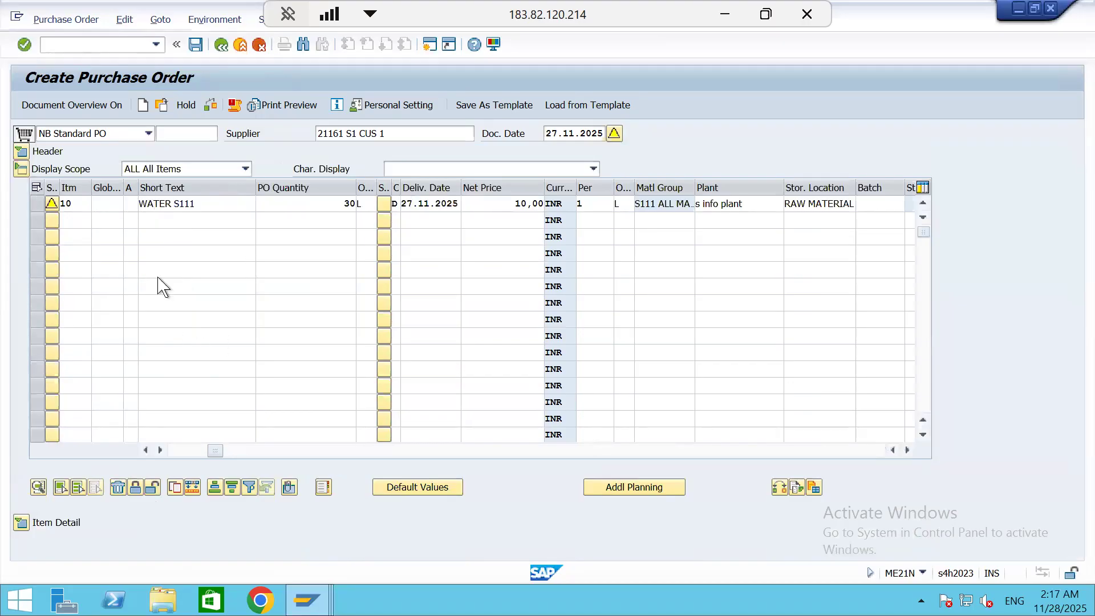
pyautogui.press('F4')
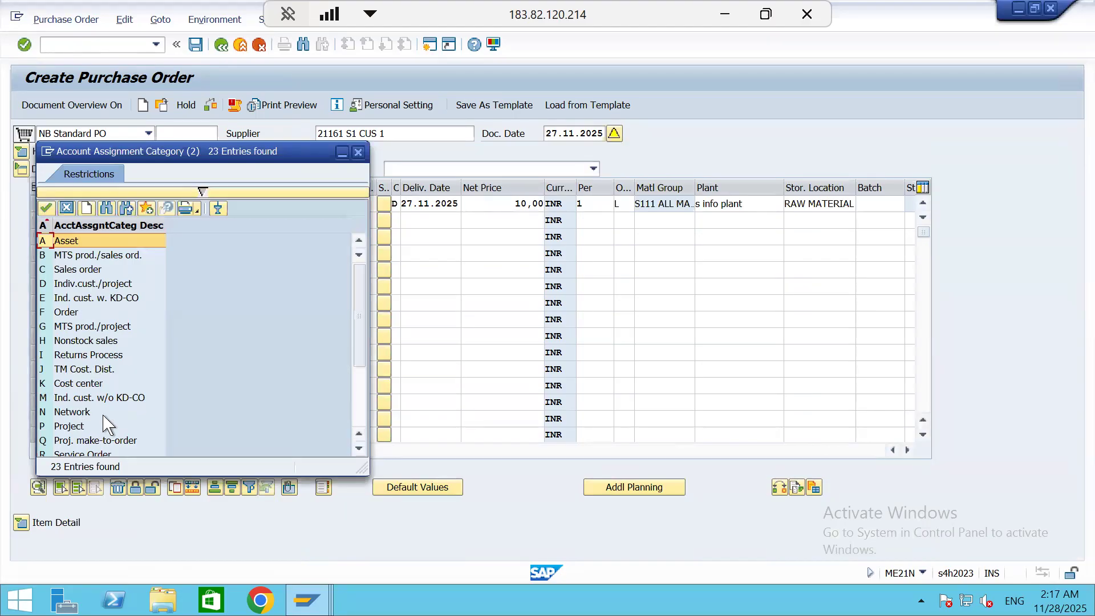
pyautogui.scroll(-3, 108, 425)
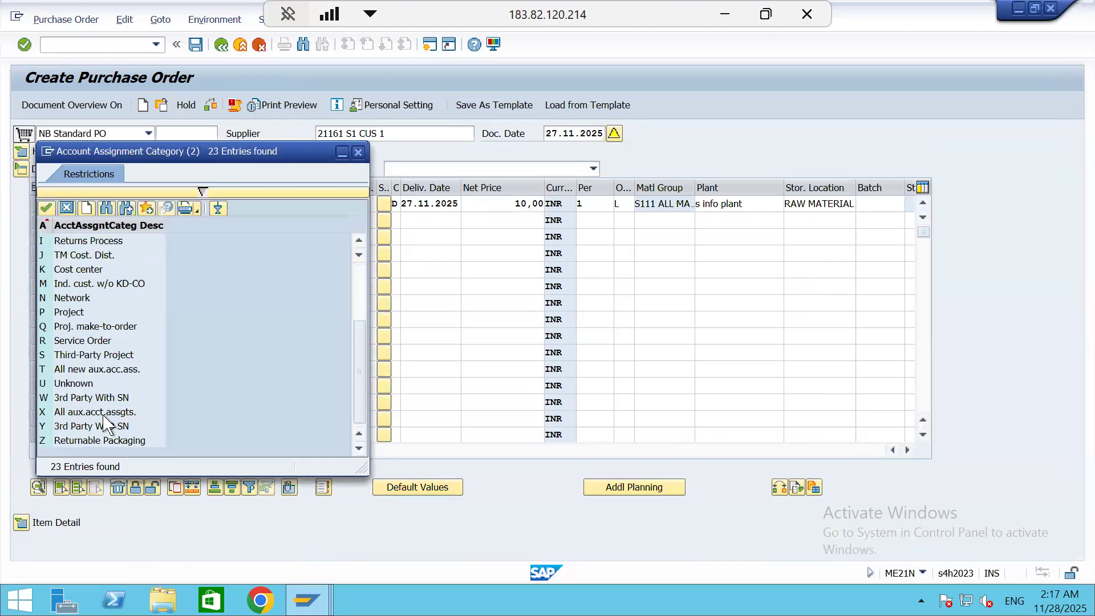
pyautogui.doubleClick(63, 269)
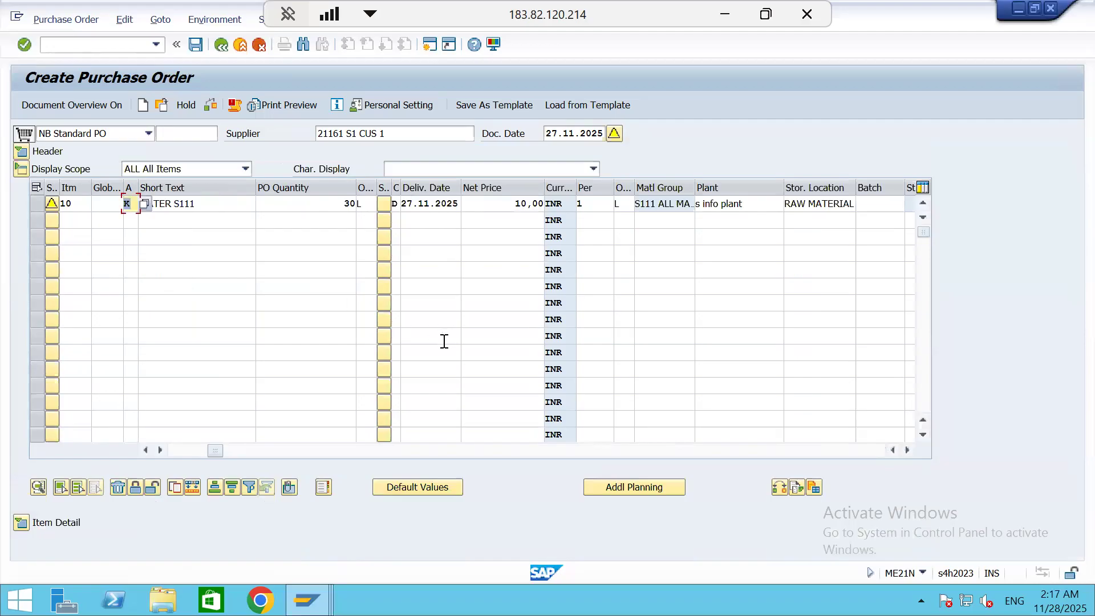
pyautogui.press('Return')
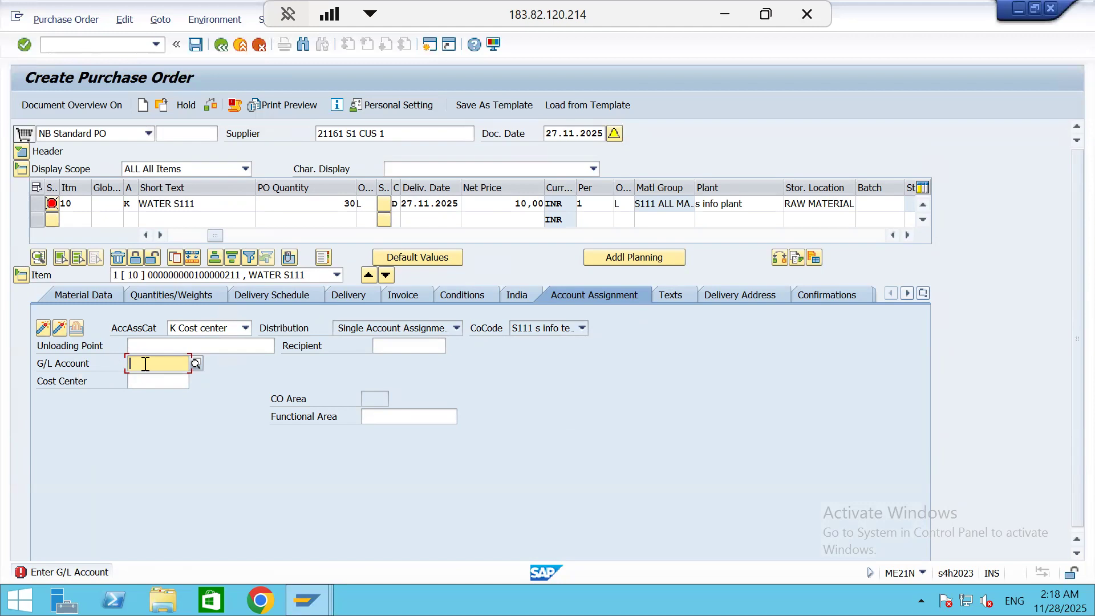
# Assign G/L account 21120000, Goods Received/Invoice Received, to the item, choosing from the accounts of company code S111
pyautogui.click(199, 368)
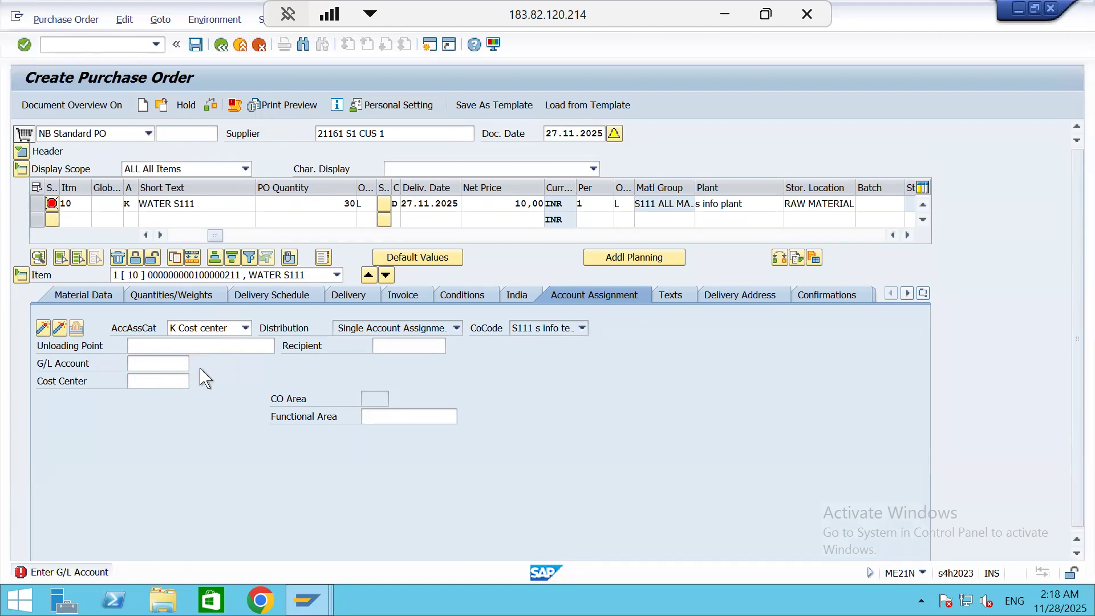
pyautogui.click(581, 384)
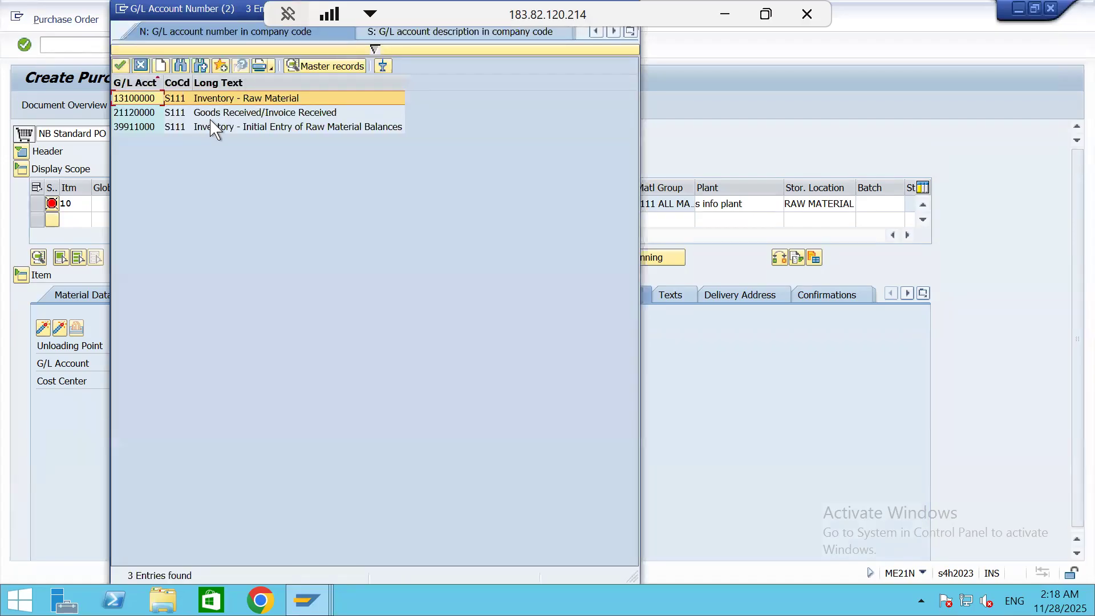
pyautogui.doubleClick(213, 112)
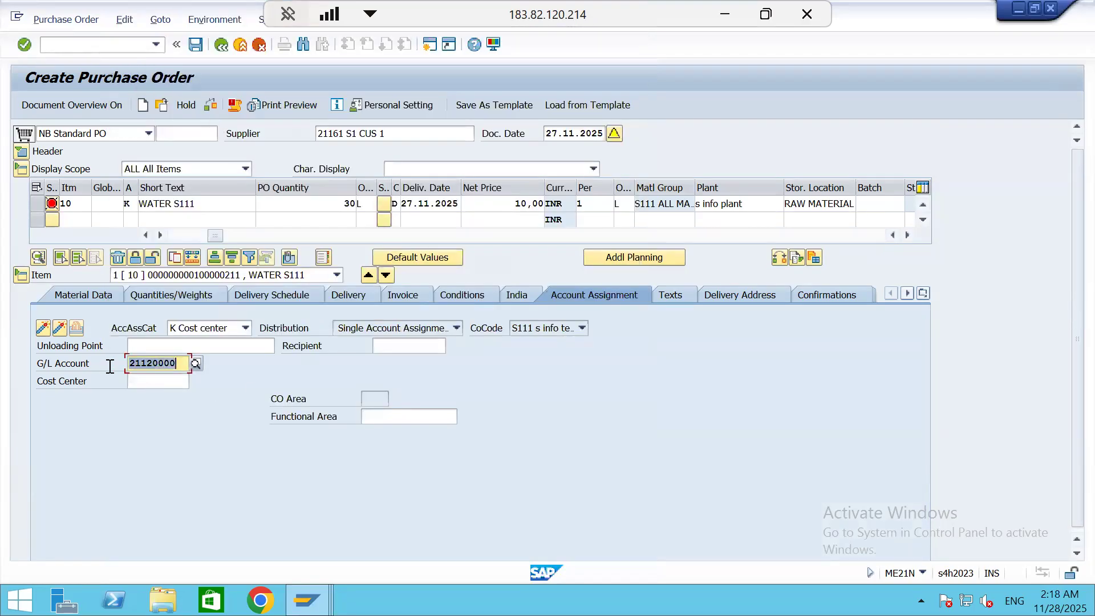
# Assign cost center WATER to the item, choosing it from controlling area S111, and confirm the account assignment
pyautogui.click(172, 381)
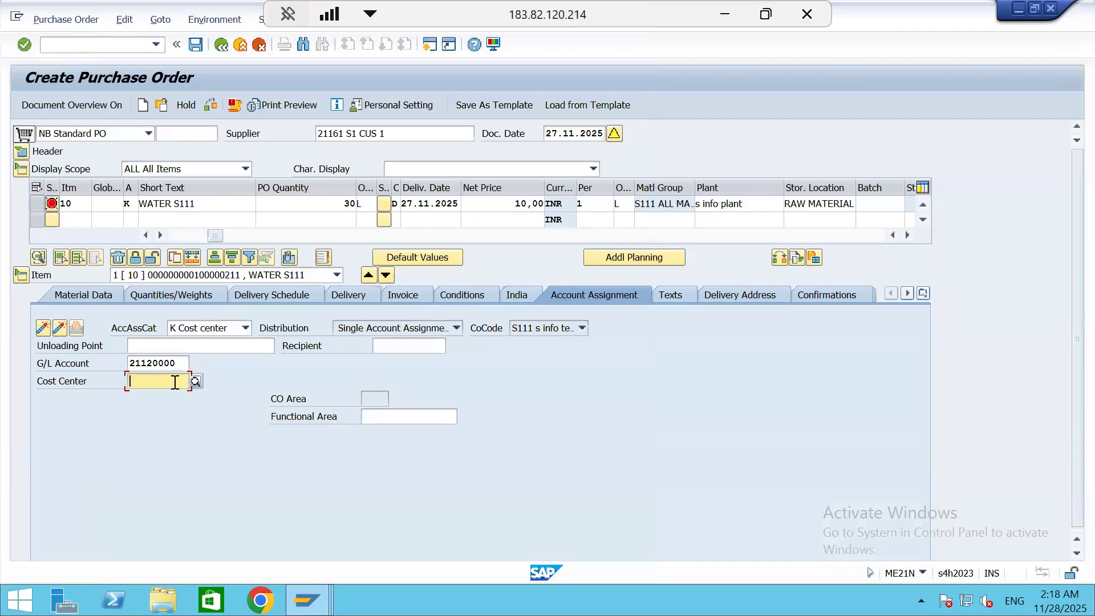
pyautogui.click(195, 381)
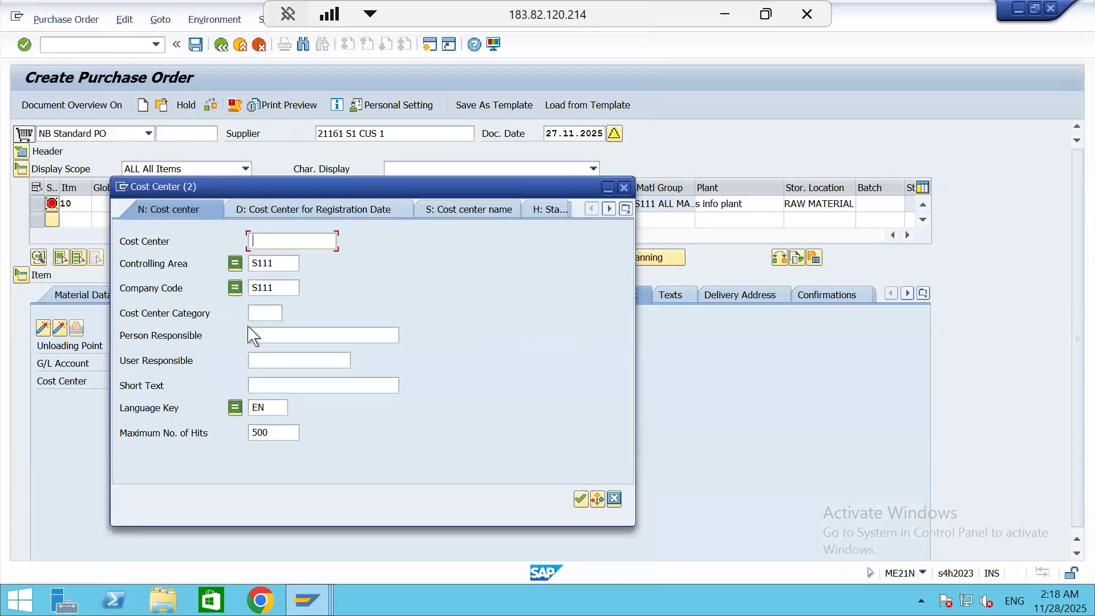
pyautogui.click(581, 501)
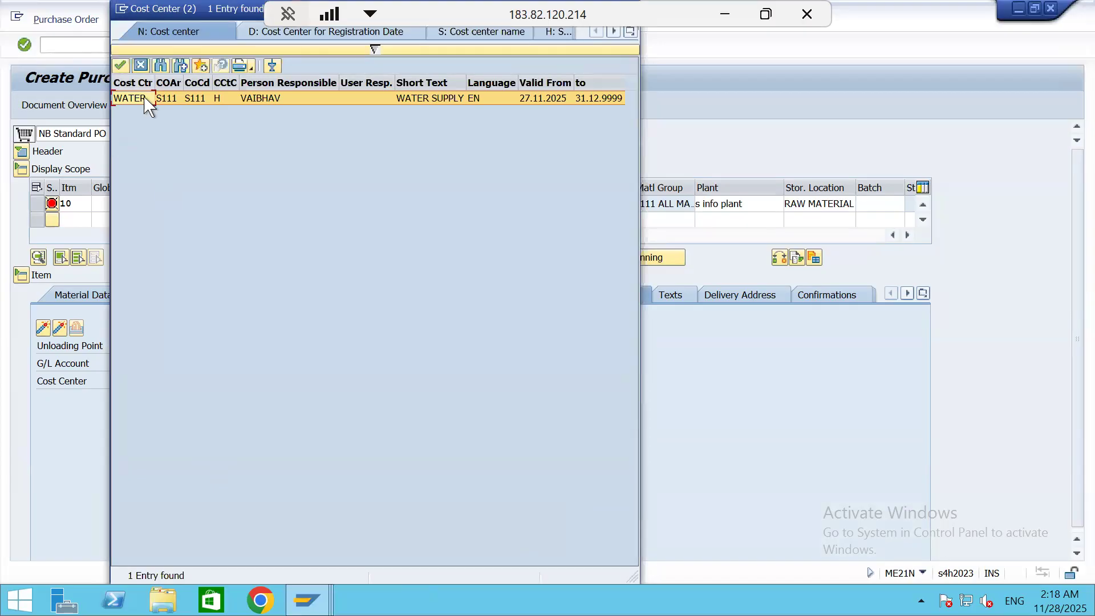
pyautogui.click(169, 100)
pyautogui.click(169, 100)
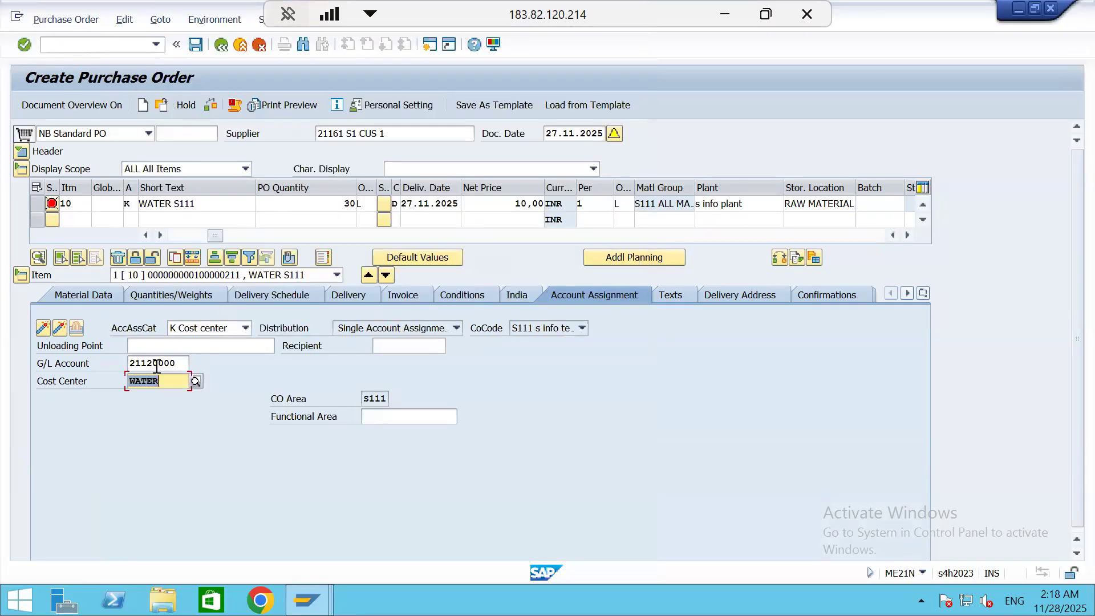
pyautogui.press('Return')
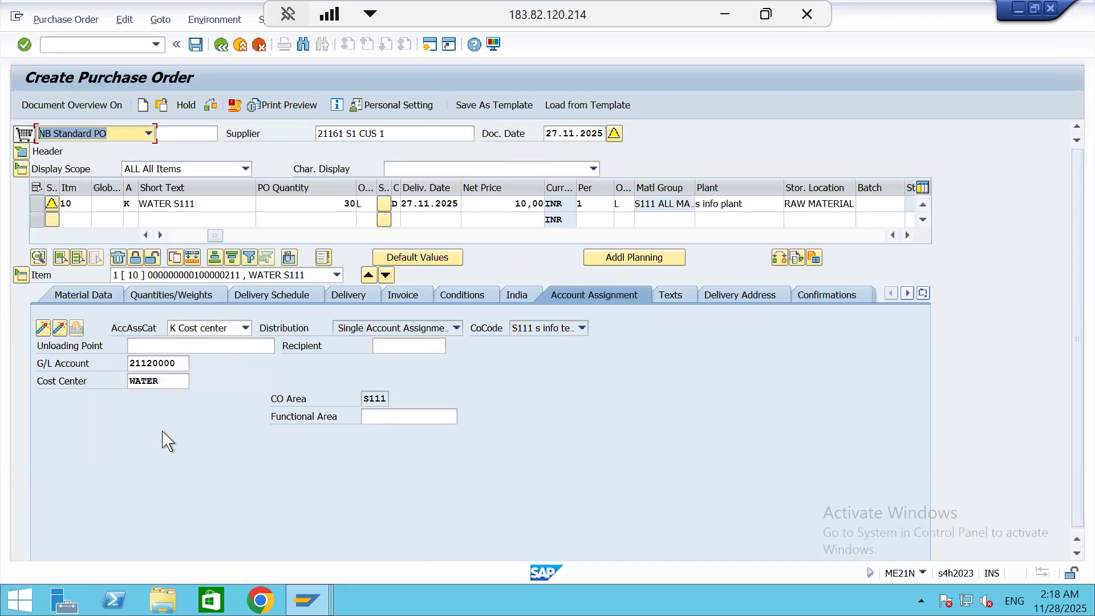
# Save the purchase order and copy its number from the creation message's details
pyautogui.click(197, 47)
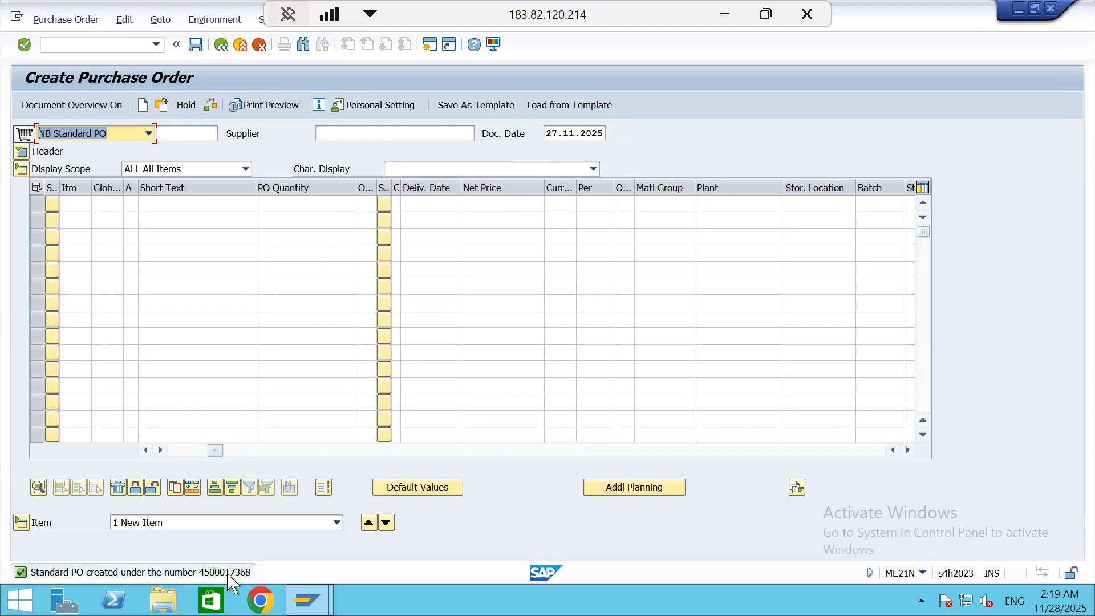
pyautogui.doubleClick(228, 573)
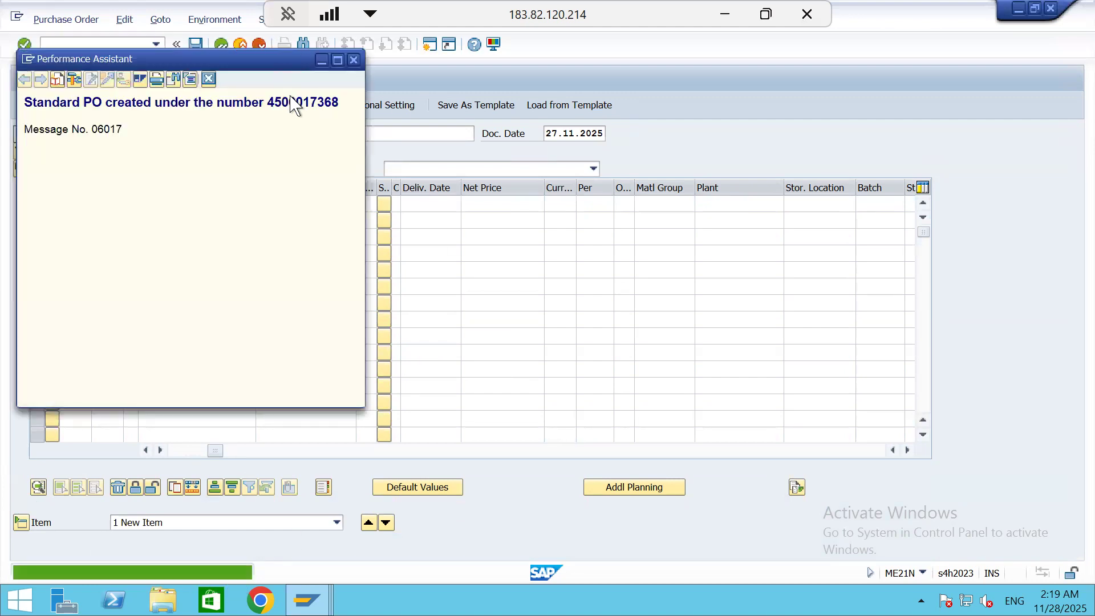
pyautogui.doubleClick(301, 102)
pyautogui.hotkey('ctrl', 'c')
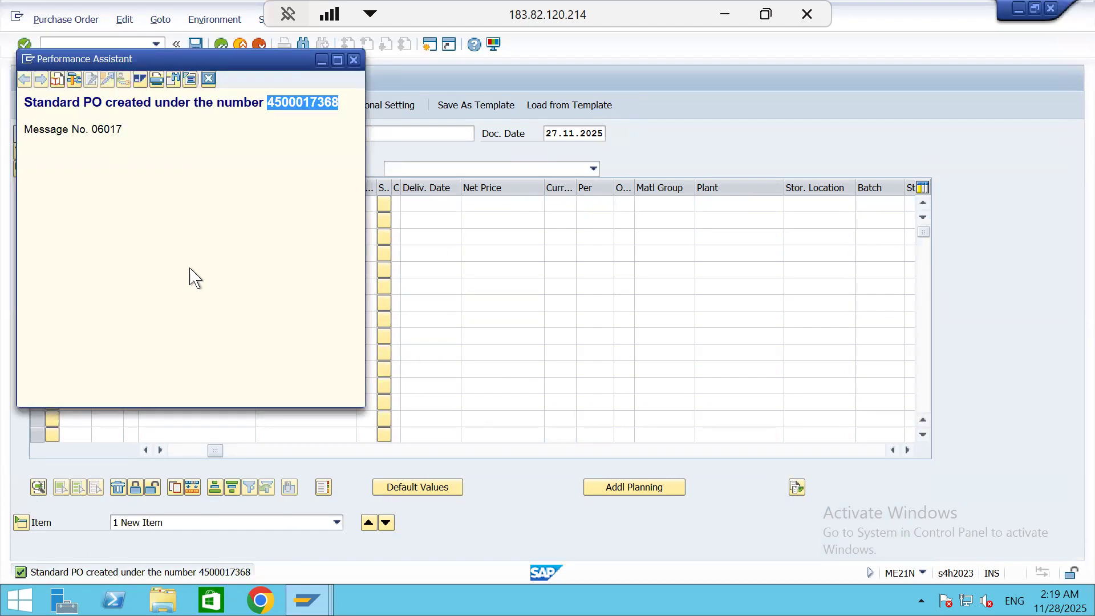
pyautogui.click(209, 78)
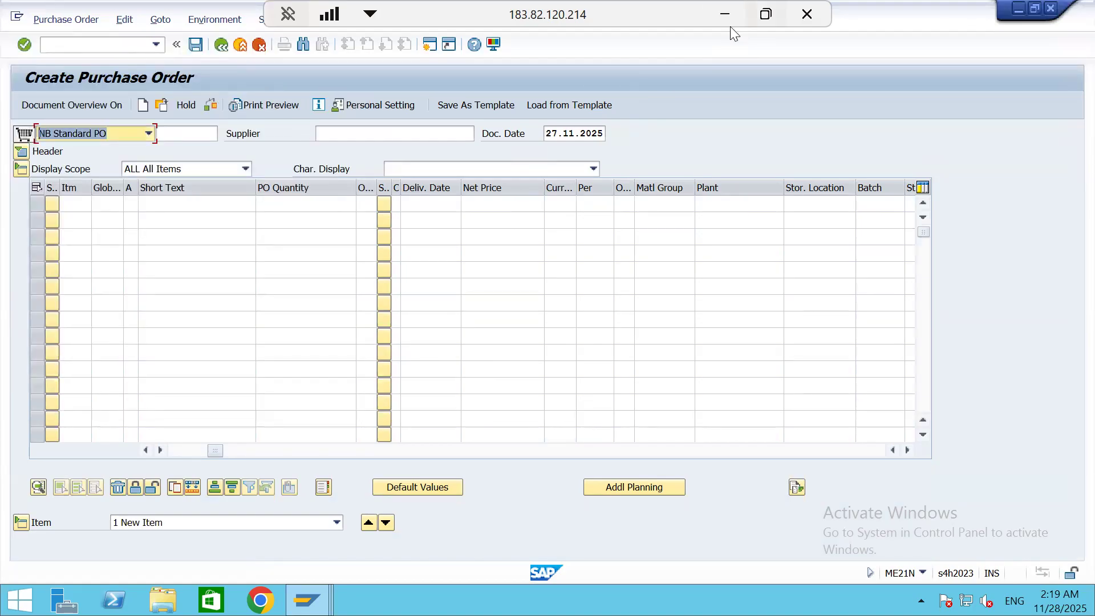
# Switch to the SAP MM NOTES workbook in Excel and check the GRN transaction code in the non-stock procurement process
pyautogui.click(725, 15)
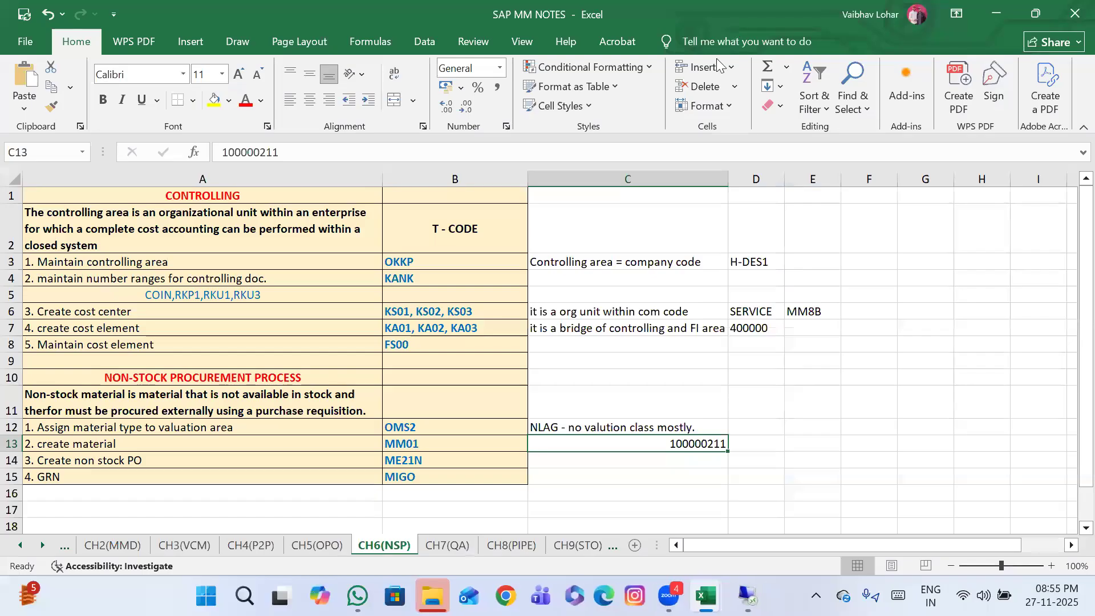
pyautogui.click(426, 476)
pyautogui.scroll(-2, 349, 481)
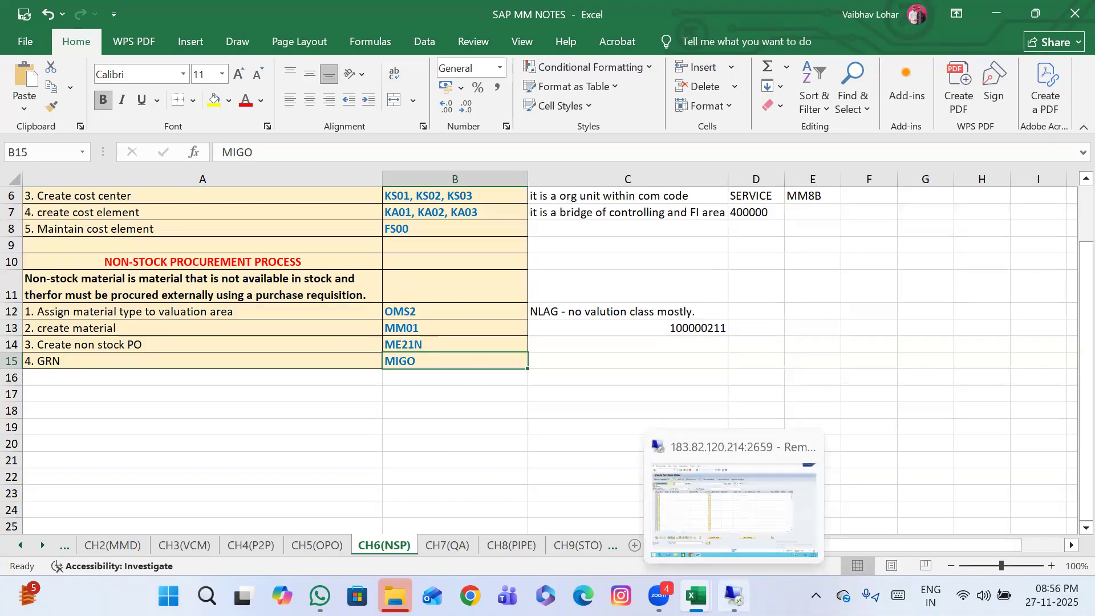
# Return to the SAP session, open transaction MIGO and load the copied purchase order for goods receipt
pyautogui.click(733, 596)
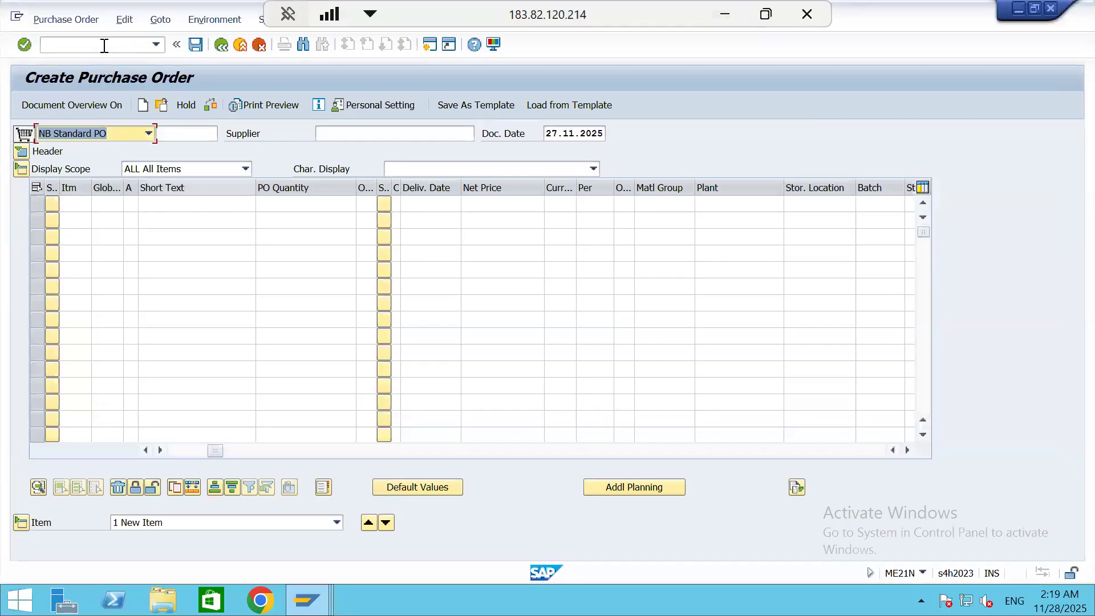
pyautogui.click(103, 44)
pyautogui.write('/nmigo')
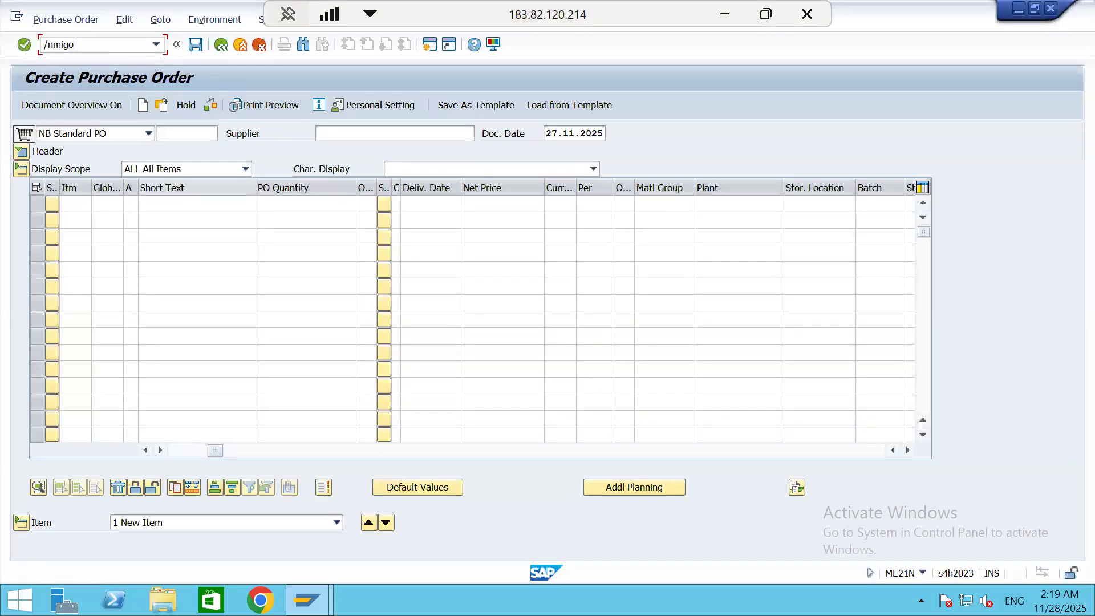
pyautogui.press('Return')
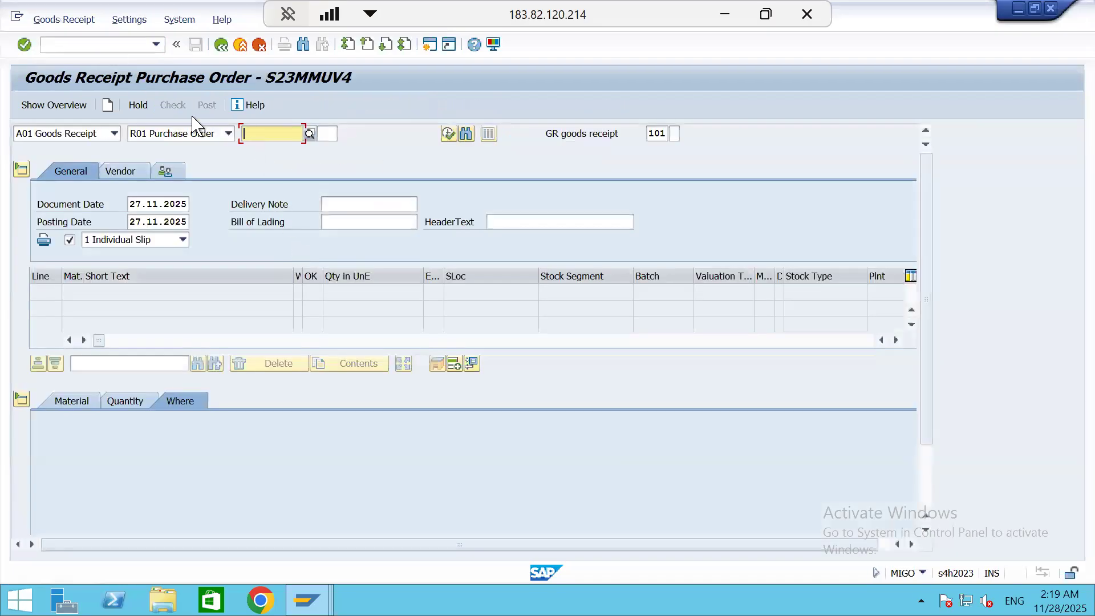
pyautogui.hotkey('ctrl', 'v')
pyautogui.press('Return')
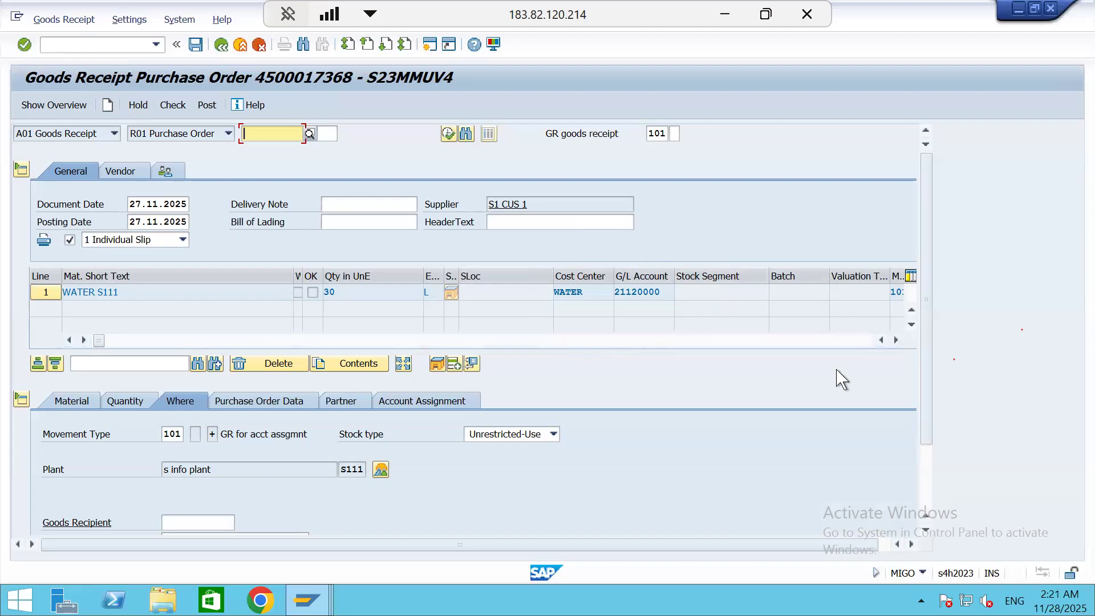
# Review the WATER S111 receipt line, mark it as Item OK, check the document and post the goods receipt
pyautogui.click(895, 340)
pyautogui.click(895, 340)
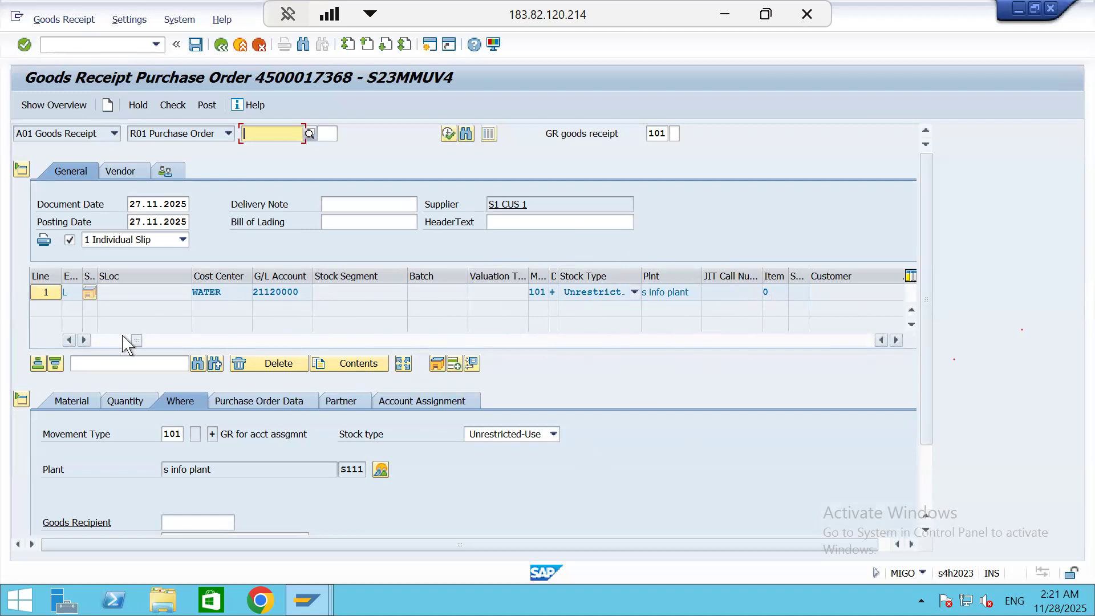
pyautogui.click(69, 340)
pyautogui.click(69, 340)
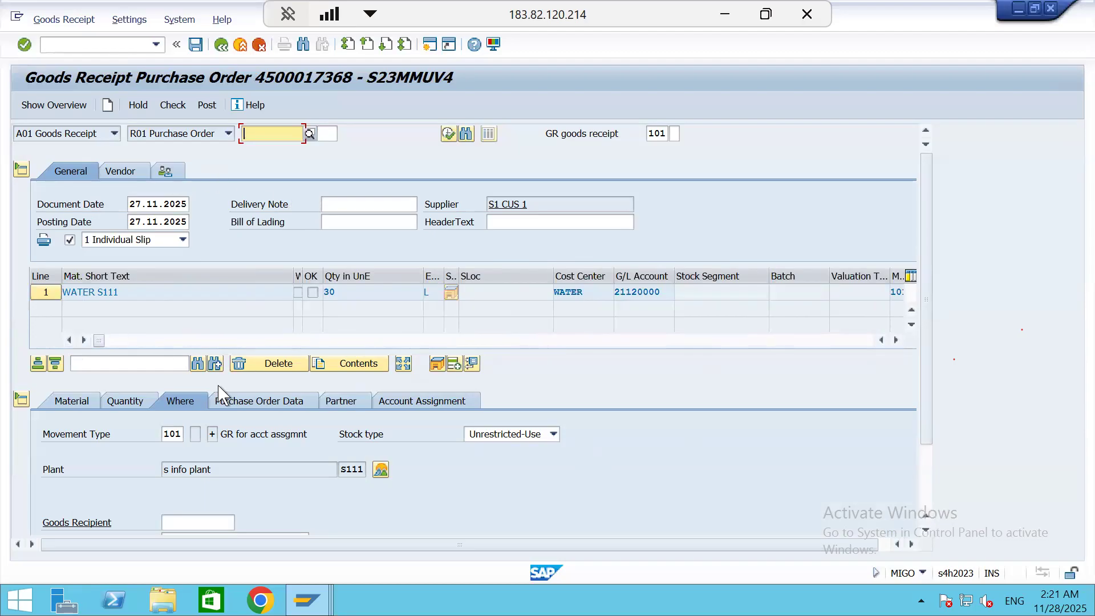
pyautogui.scroll(-2, 218, 394)
pyautogui.click(76, 523)
pyautogui.click(165, 103)
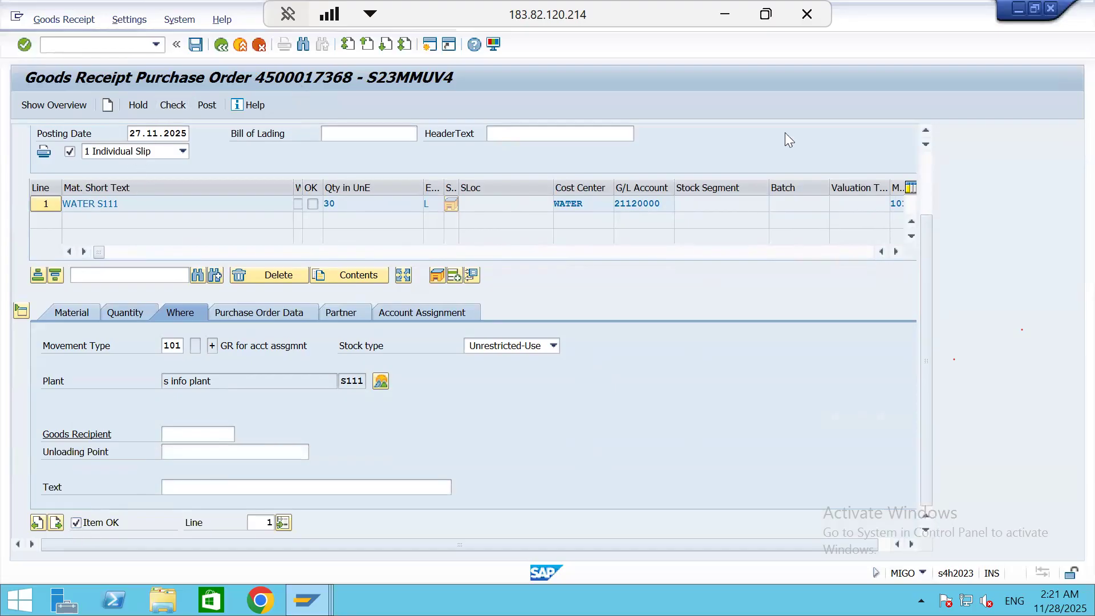
pyautogui.click(208, 106)
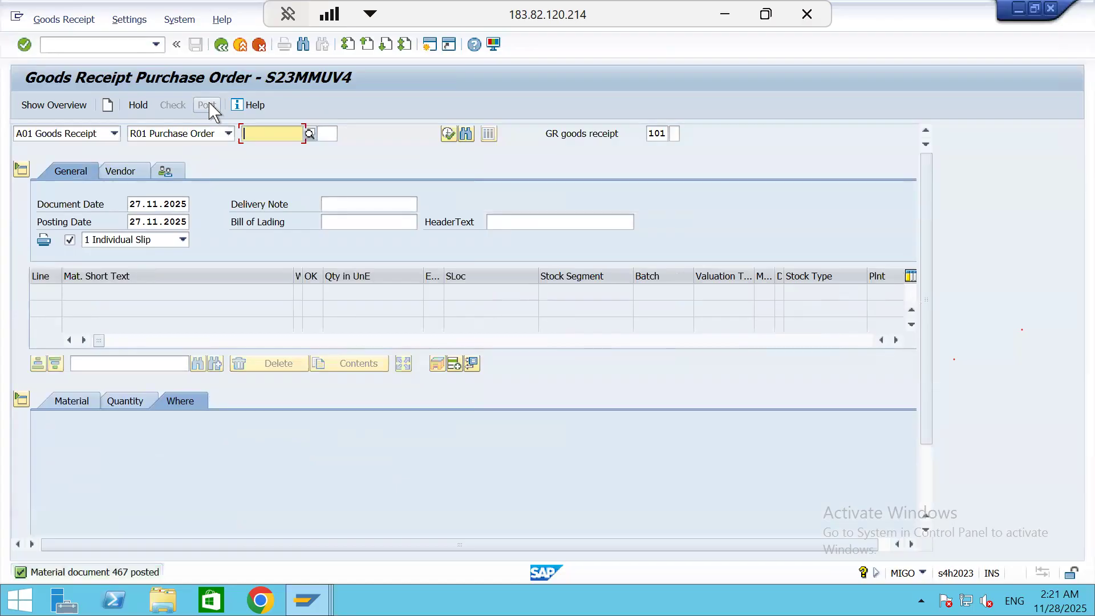
# Open the posting message's details, select the material document number and close the details
pyautogui.click(121, 577)
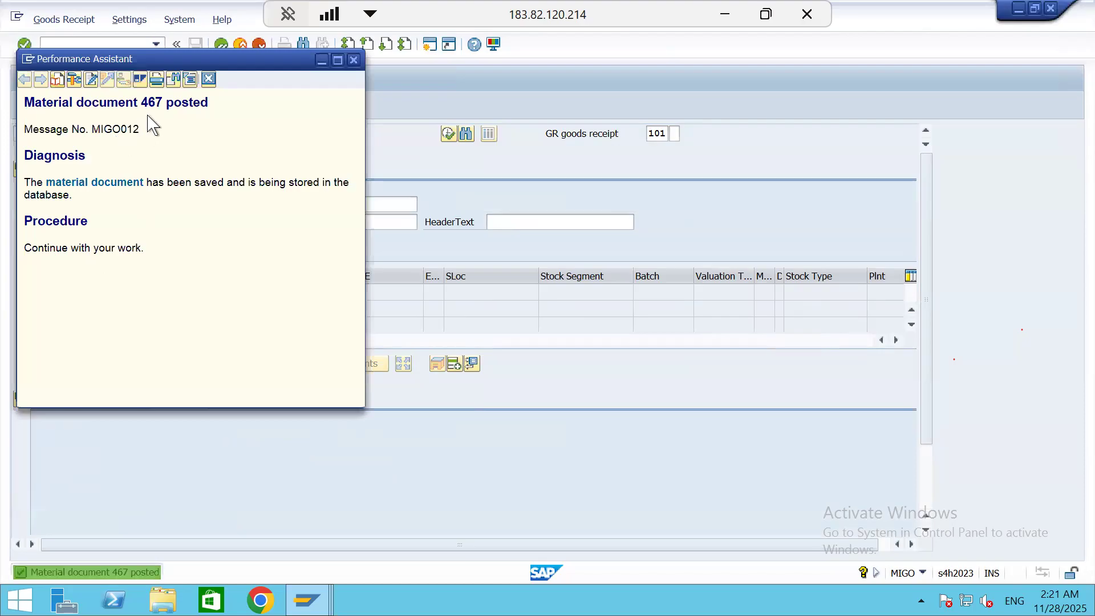
pyautogui.doubleClick(153, 103)
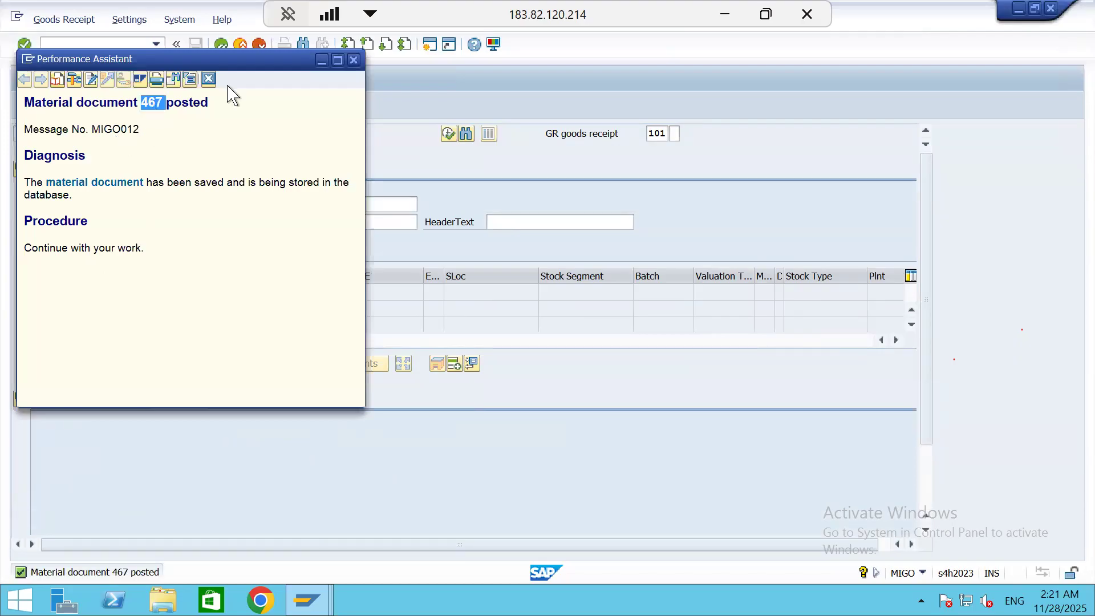
pyautogui.click(209, 80)
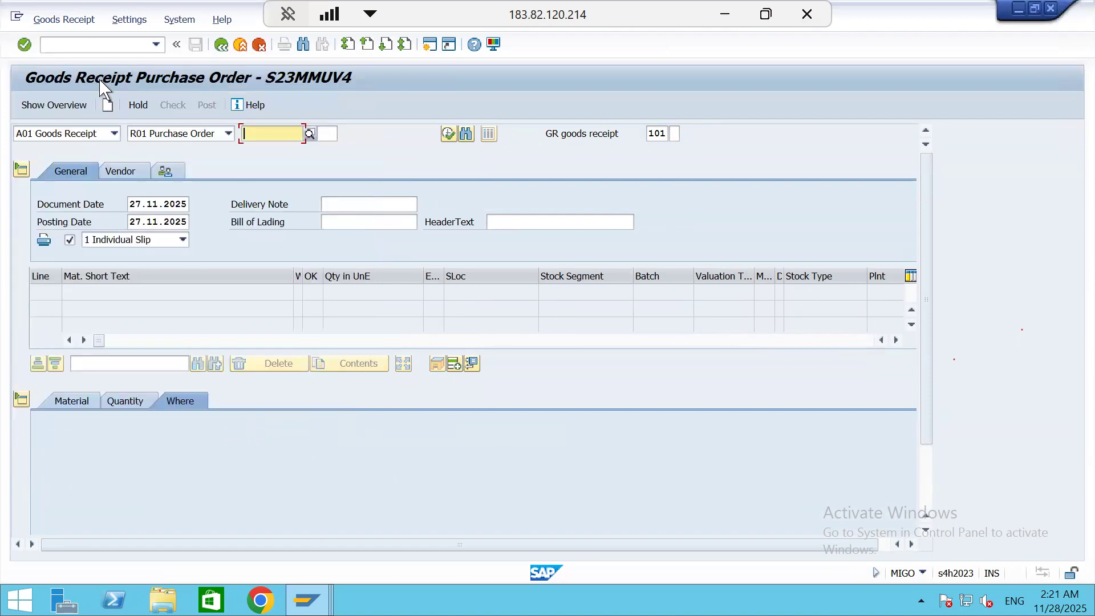
# Open transaction MB90 and try to process output for the posted 2025 material document without an output type
pyautogui.click(98, 44)
pyautogui.write('/')
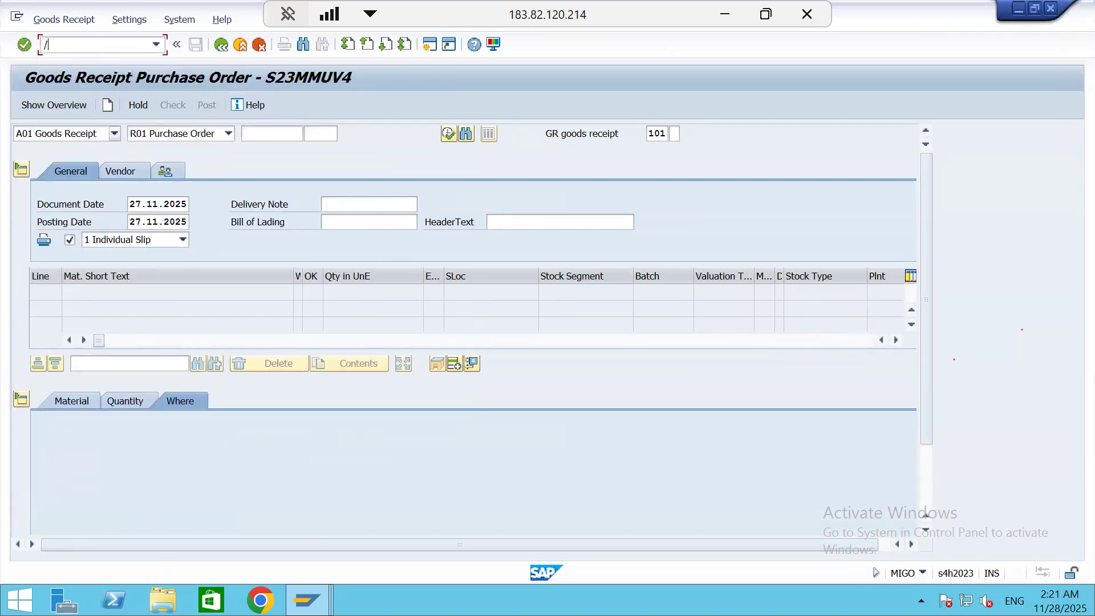
pyautogui.write('nmb90')
pyautogui.press('Return')
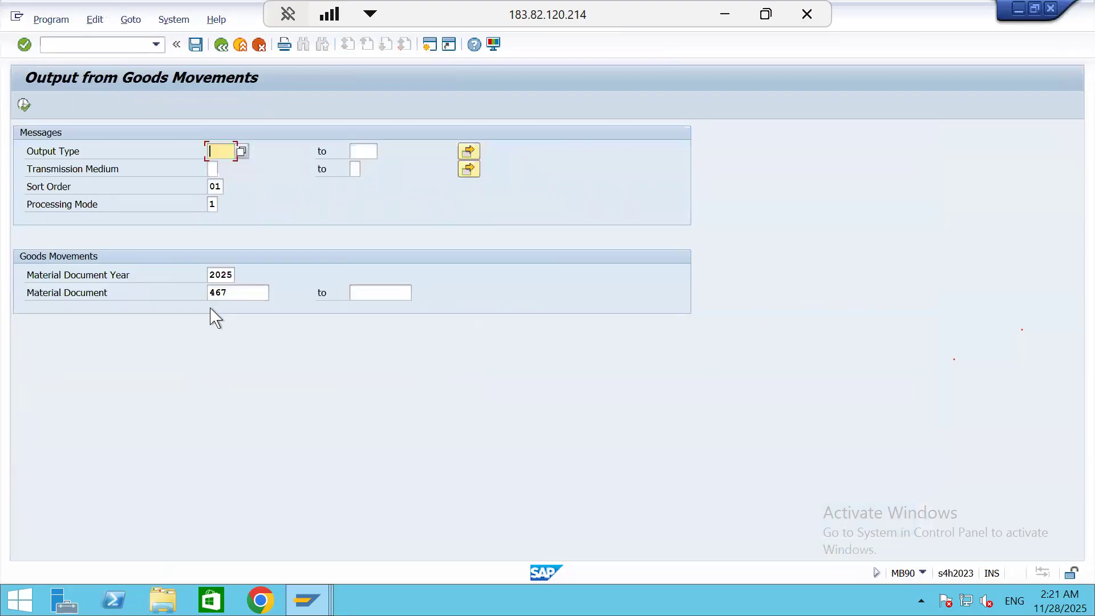
pyautogui.click(236, 292)
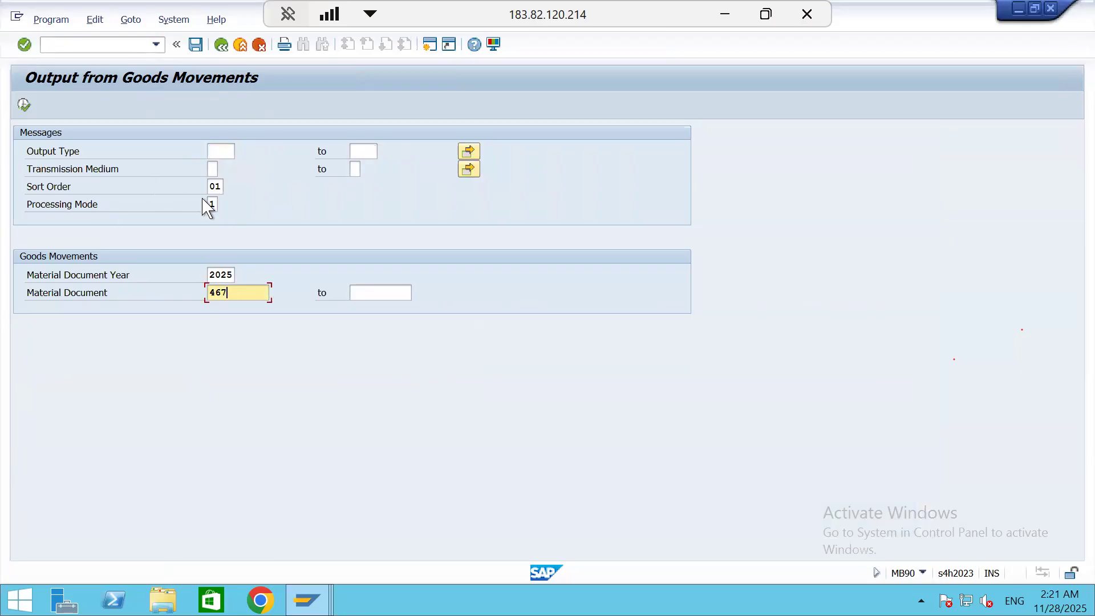
pyautogui.click(24, 104)
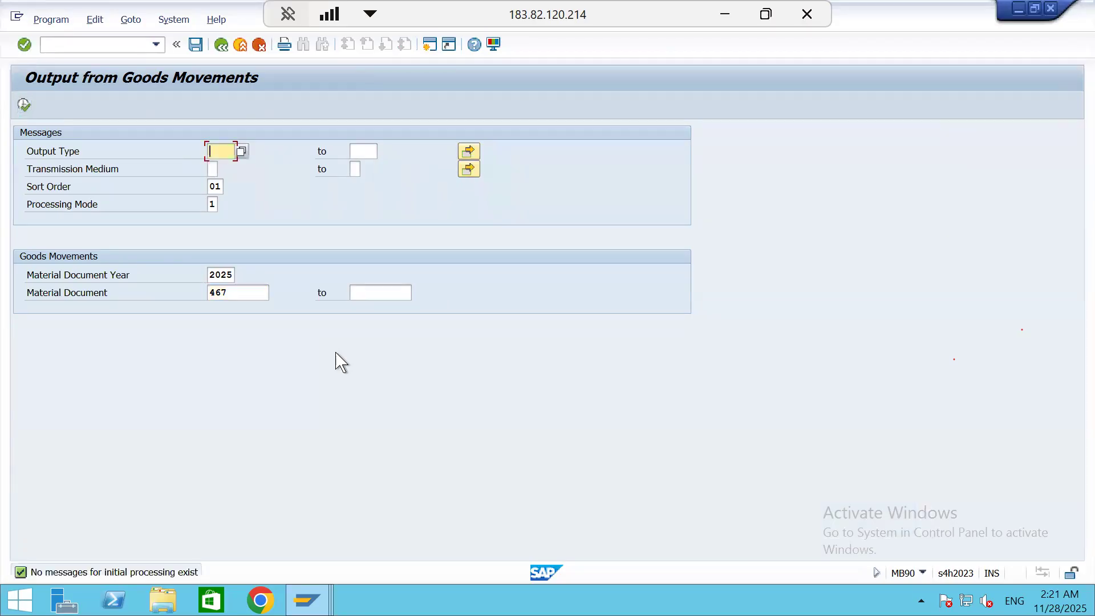
# Choose output type MLUD, GR under/Over deliv., and try to process the material document's output again
pyautogui.click(240, 151)
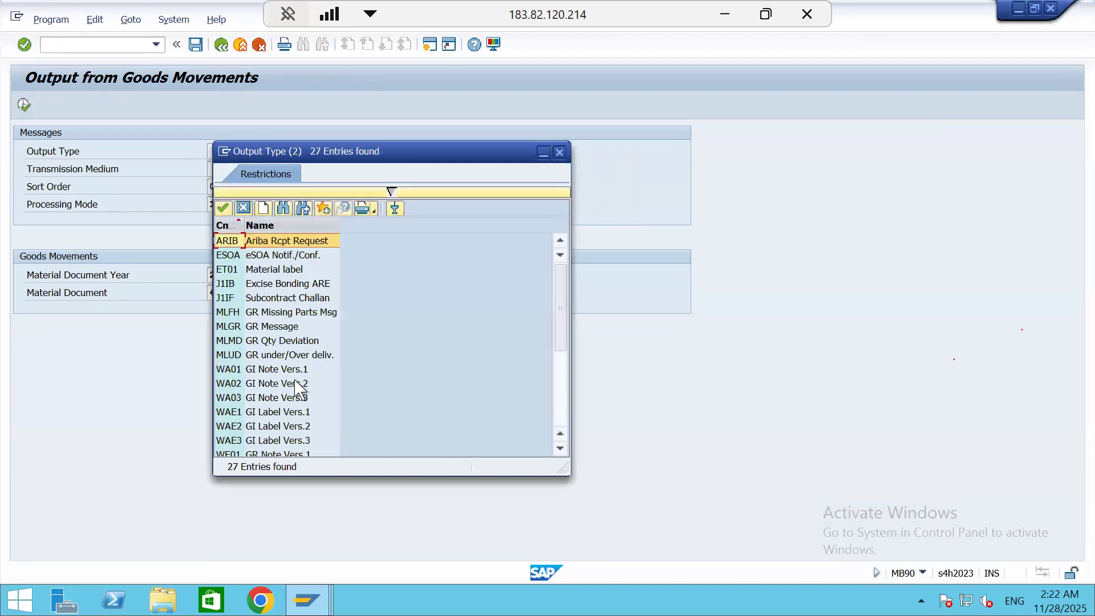
pyautogui.scroll(-4, 295, 380)
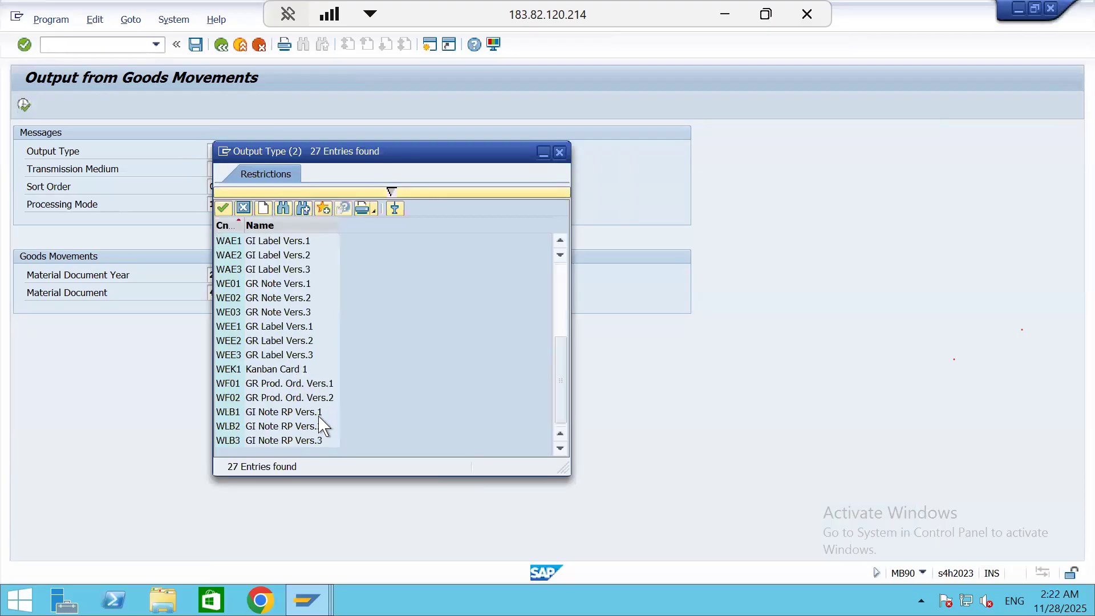
pyautogui.click(267, 383)
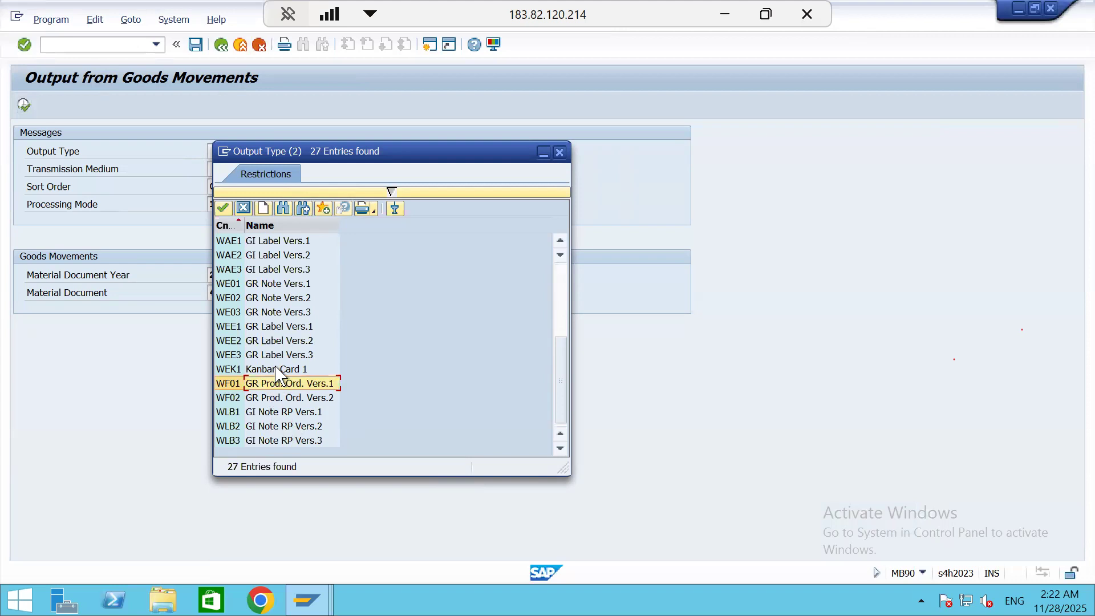
pyautogui.scroll(3, 292, 308)
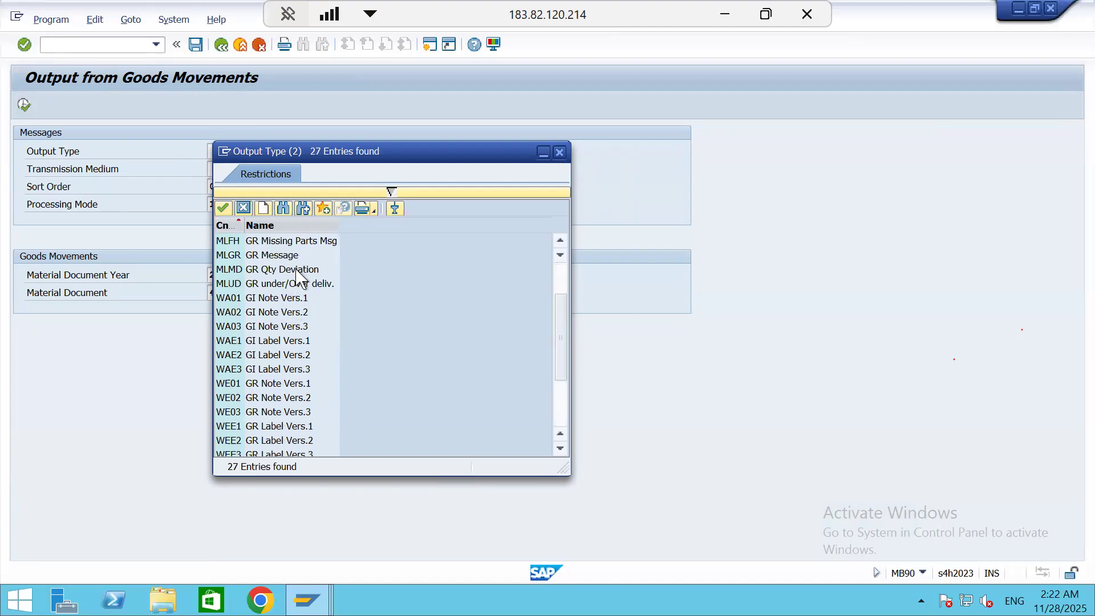
pyautogui.scroll(2, 300, 278)
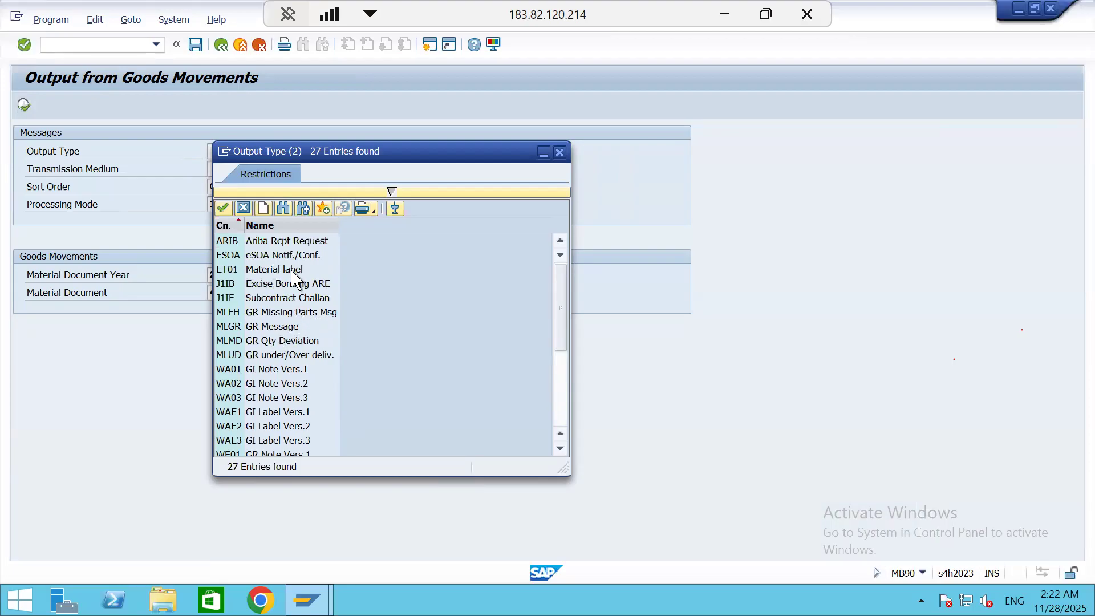
pyautogui.click(279, 356)
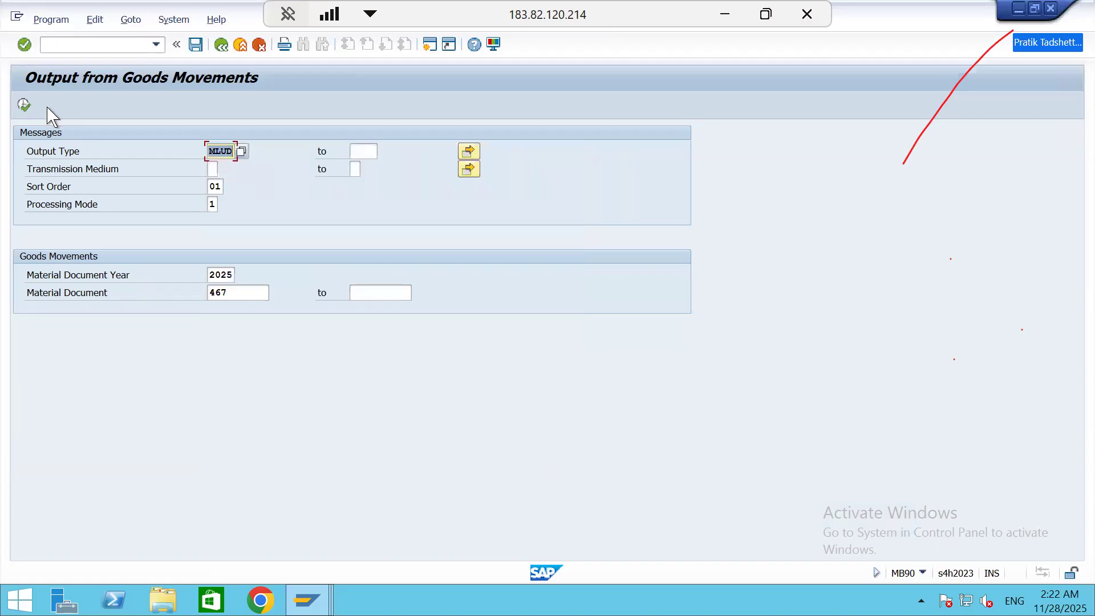
pyautogui.click(23, 105)
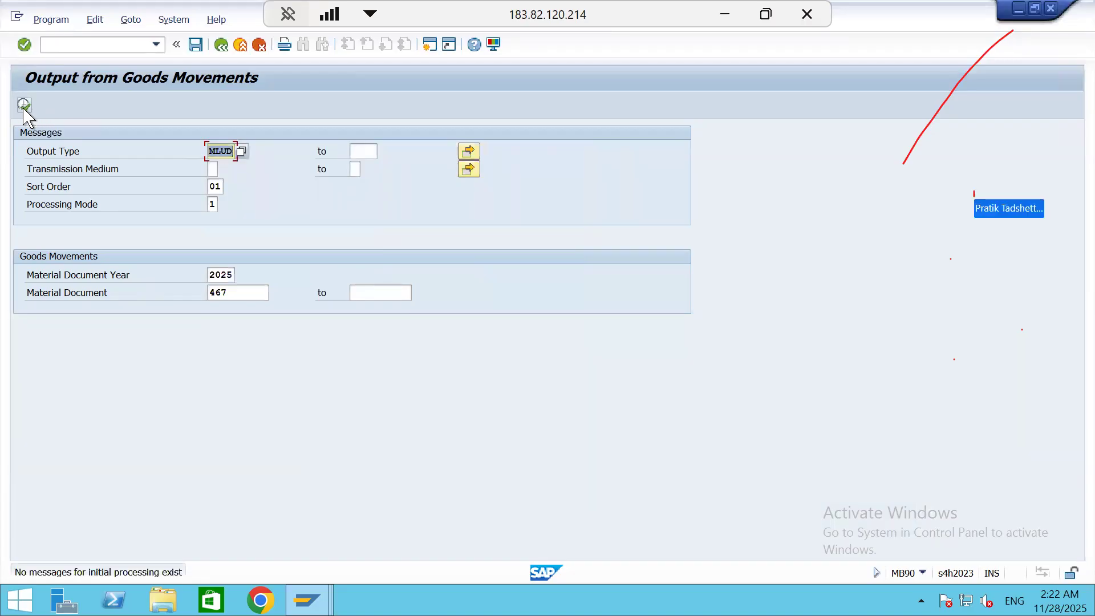
# Leave the goods movement output and open the Material Document List with transaction MB51
pyautogui.click(138, 44)
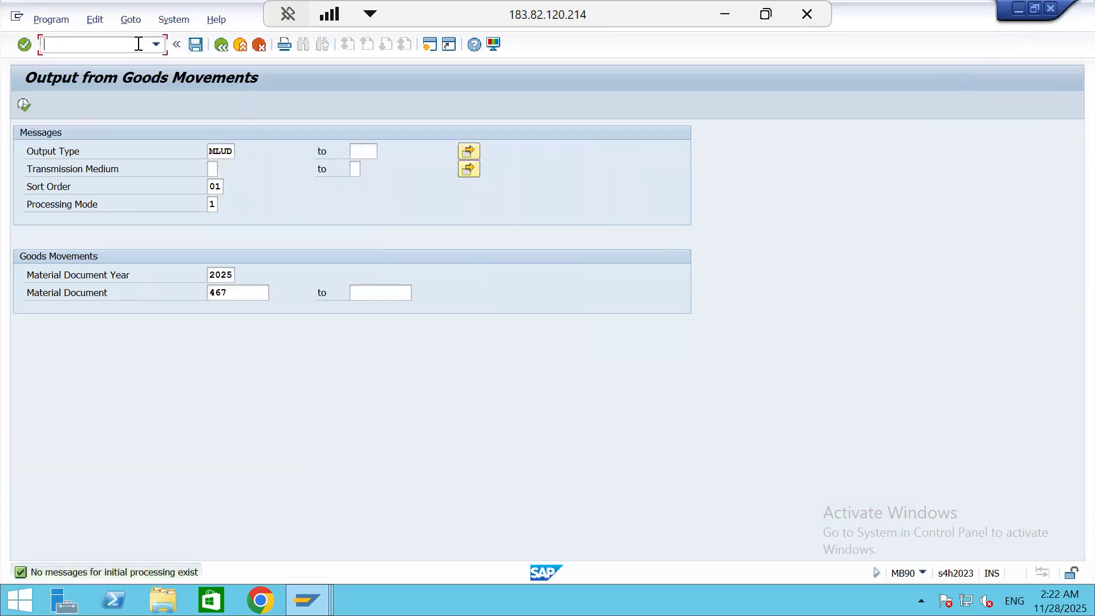
pyautogui.write('/n')
pyautogui.press('Return')
pyautogui.write('mb5')
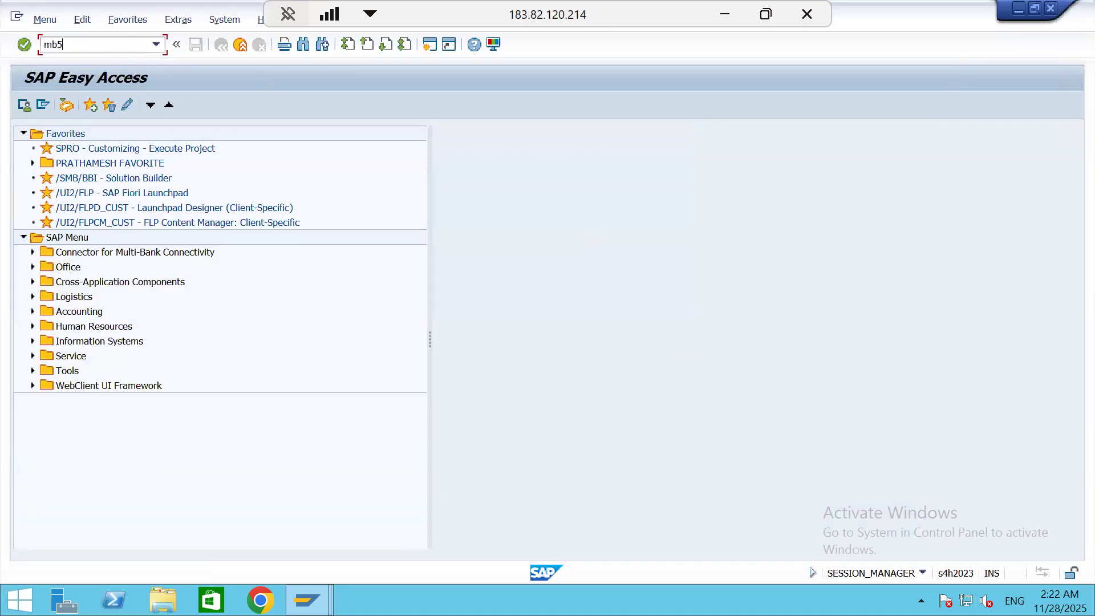
pyautogui.write('1')
pyautogui.press('Return')
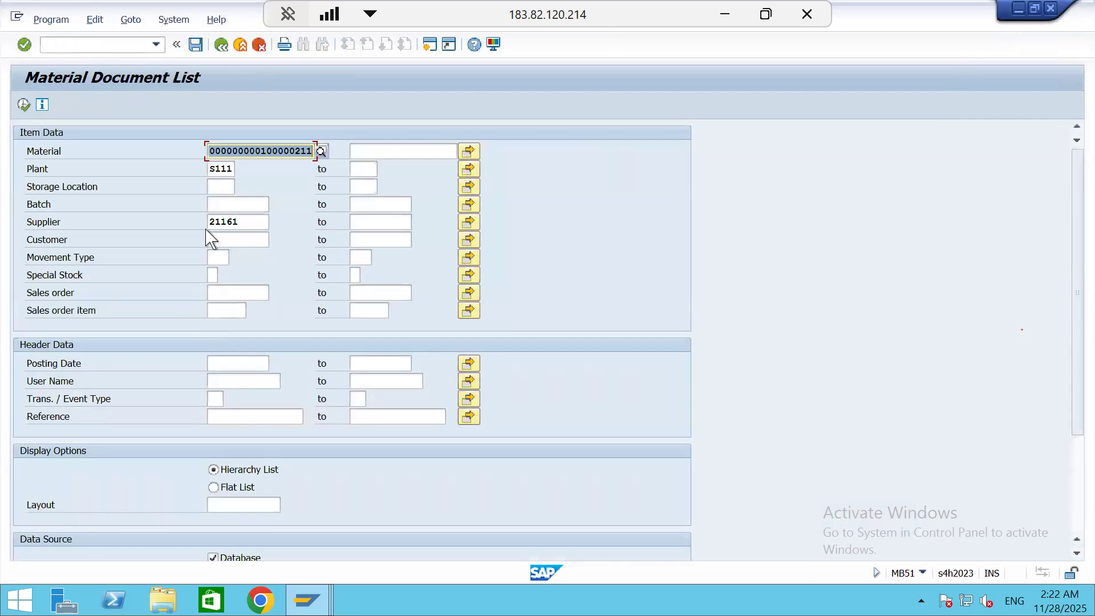
# Clear the supplier filter and run the material document list for material 100000211 in plant S111
pyautogui.click(244, 222)
pyautogui.press('BackSpace')
pyautogui.press('BackSpace')
pyautogui.press('BackSpace')
pyautogui.press('BackSpace')
pyautogui.press('BackSpace')
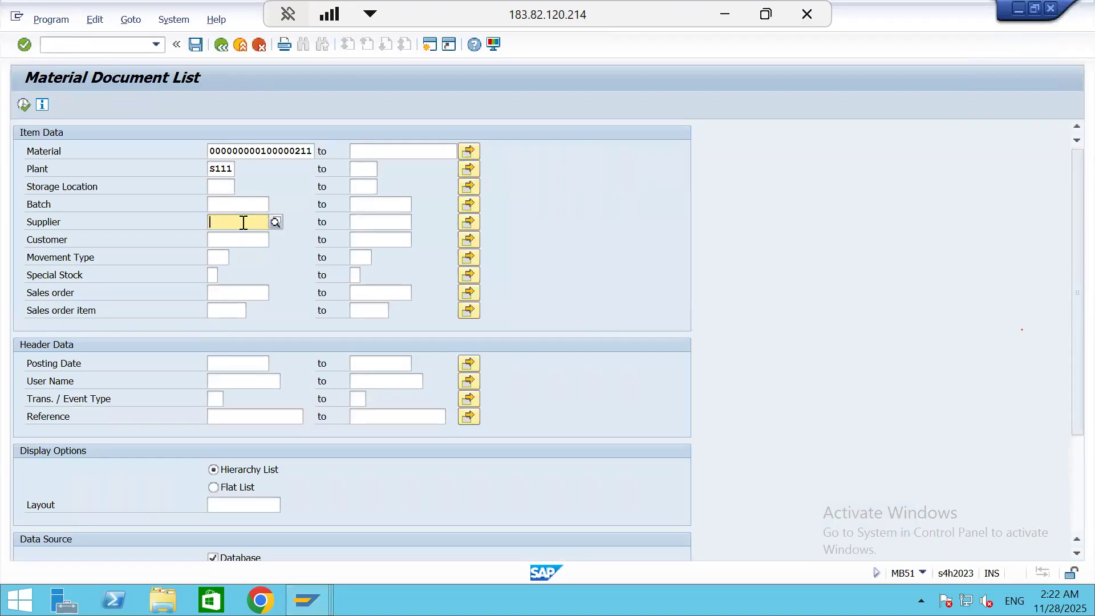
pyautogui.click(25, 104)
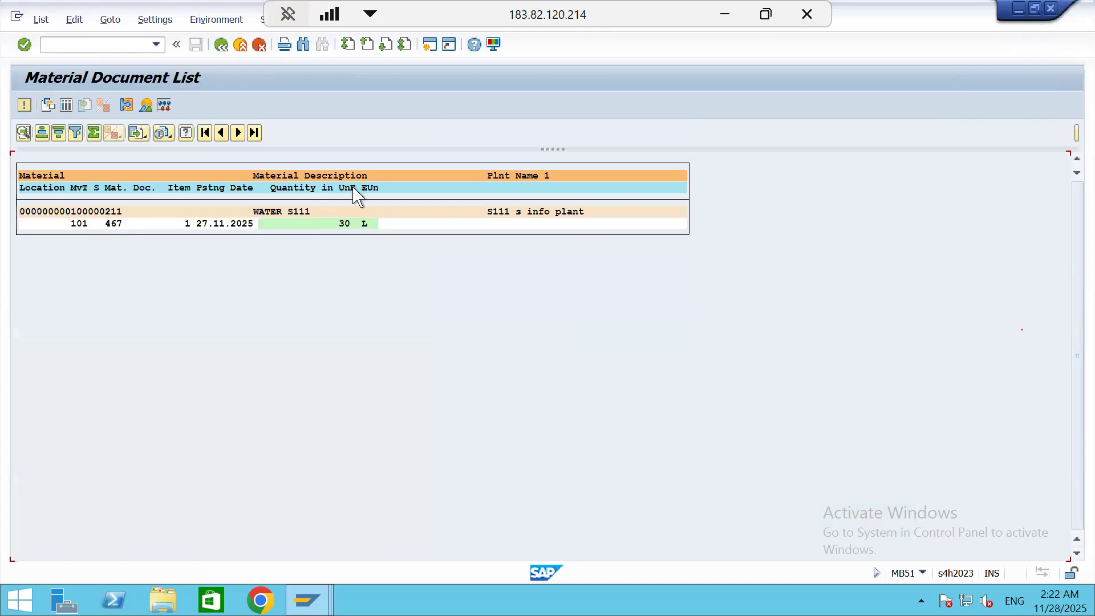
# Return to the selection criteria, clear the material filter and list all material documents for plant S111
pyautogui.click(222, 46)
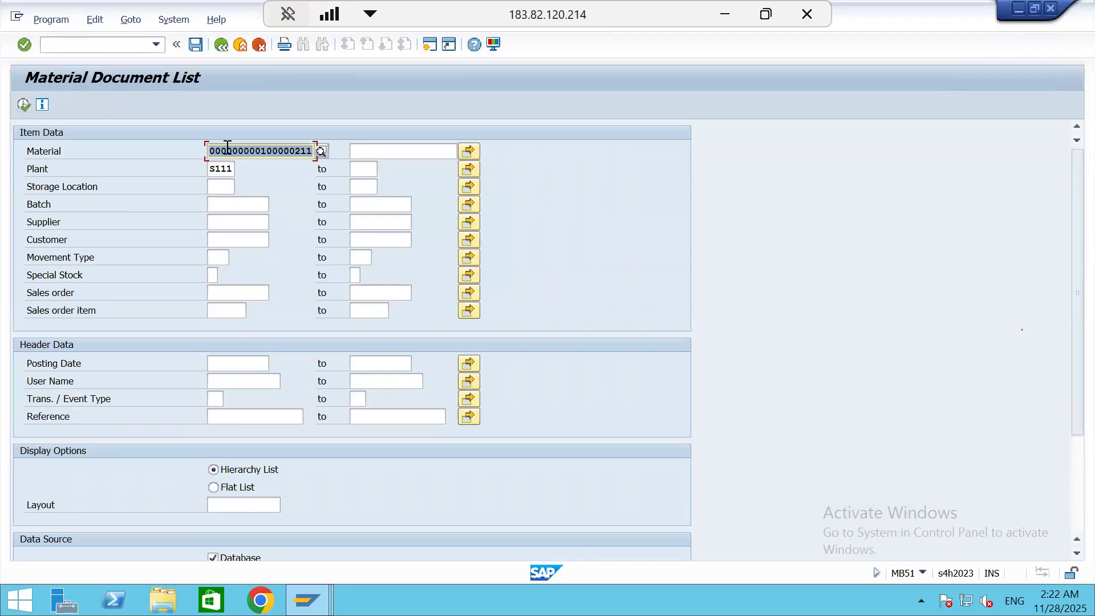
pyautogui.press('BackSpace')
pyautogui.click(24, 105)
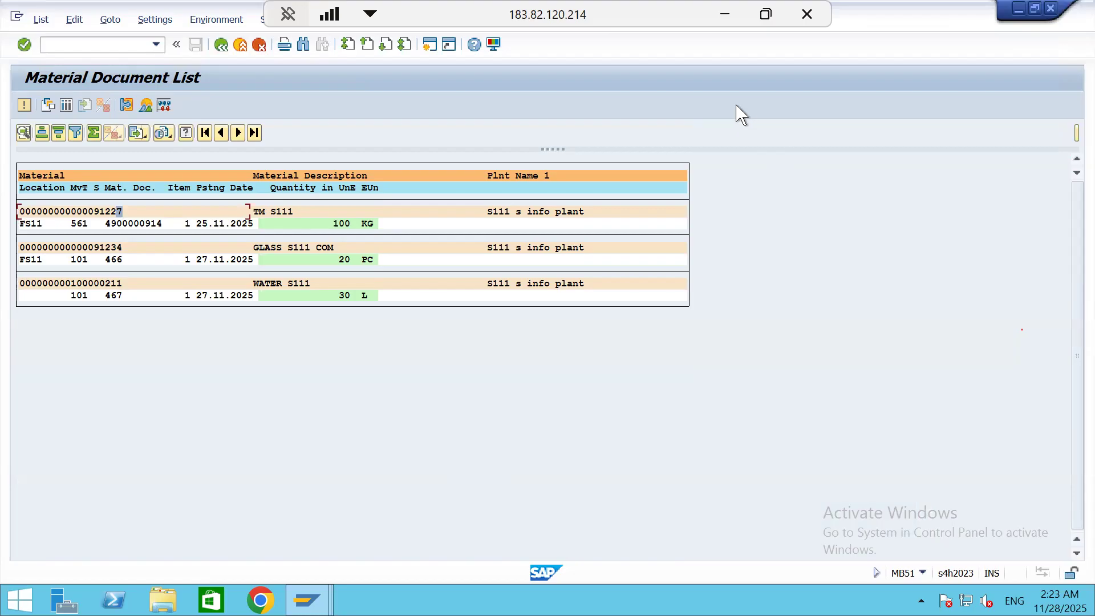
# Switch to the SAP MM NOTES workbook in Excel and review the CH6(NSP) and CH7(QA) sheets
pyautogui.click(735, 23)
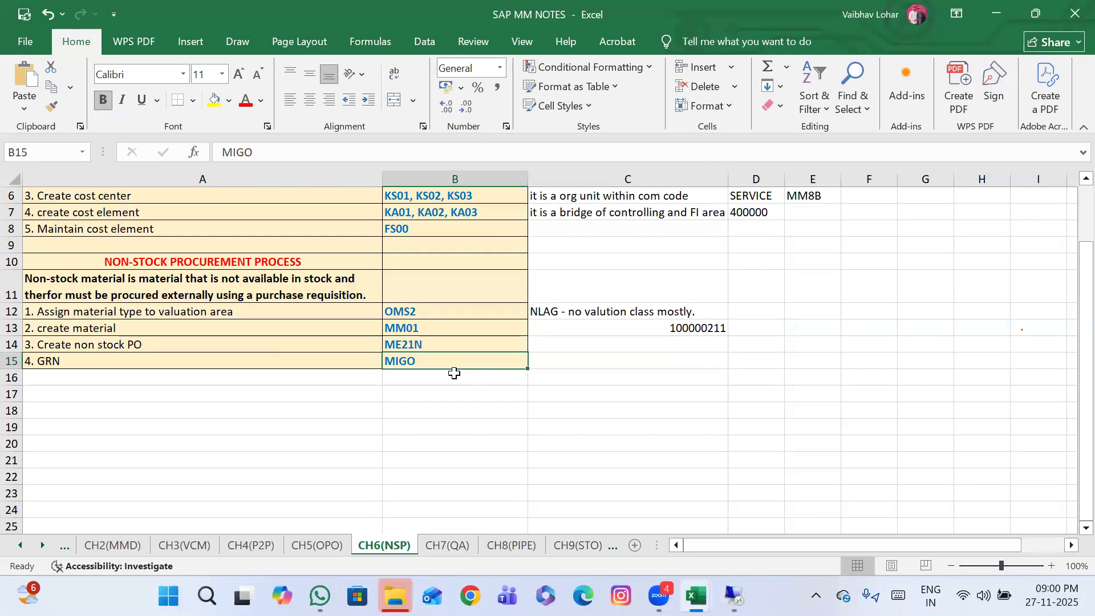
pyautogui.scroll(2, 454, 372)
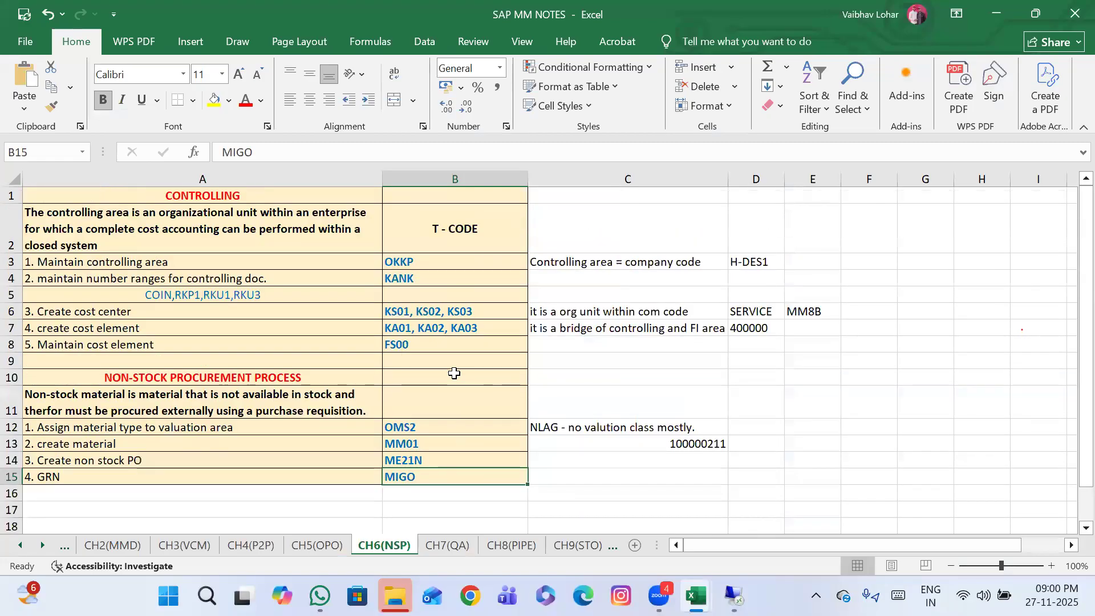
pyautogui.click(447, 545)
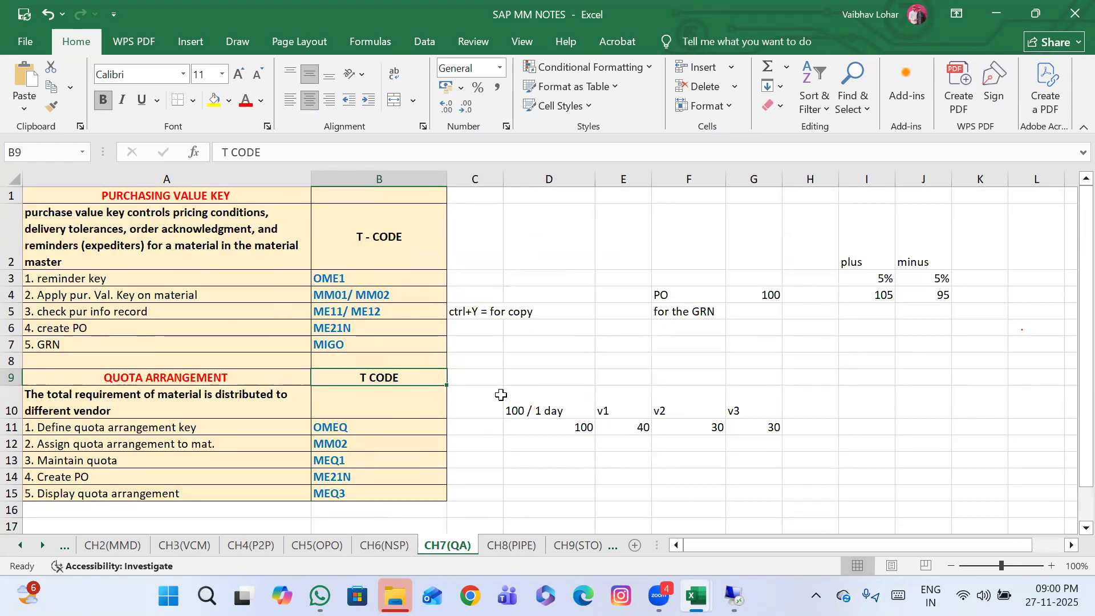
pyautogui.click(386, 547)
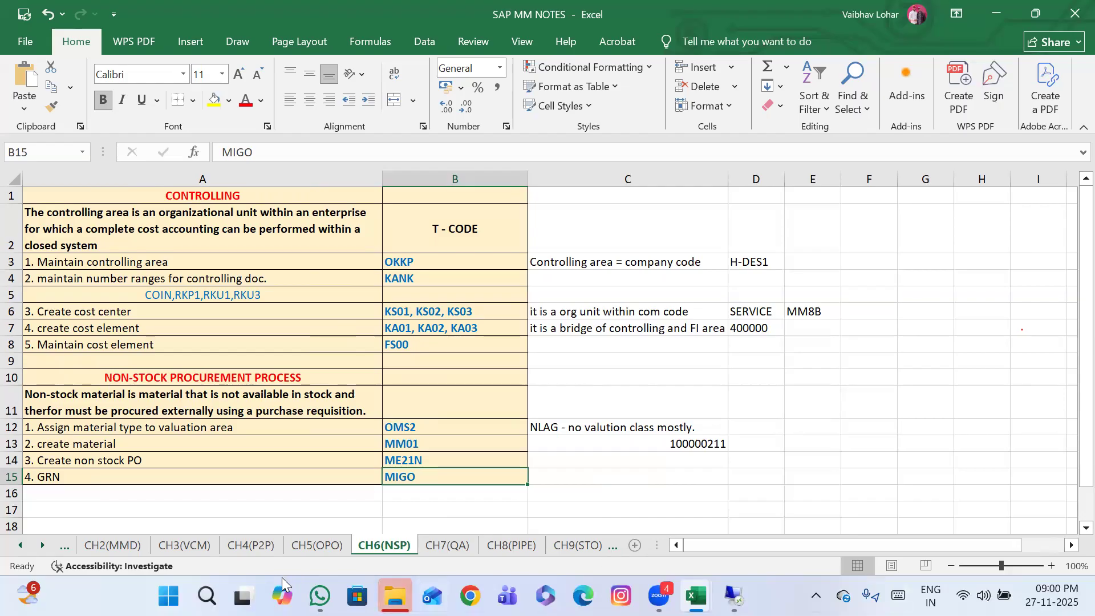
# Switch to WhatsApp, open the (MWS) SD 7pm group chat and look back through its messages to October
pyautogui.click(320, 595)
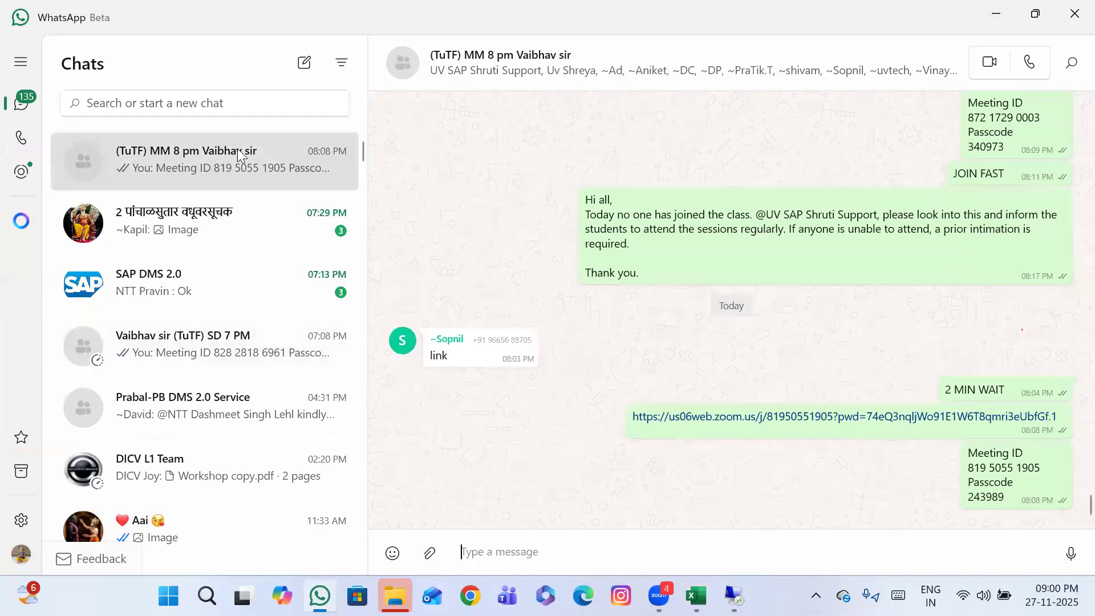
pyautogui.scroll(-3, 237, 353)
pyautogui.scroll(-5, 237, 349)
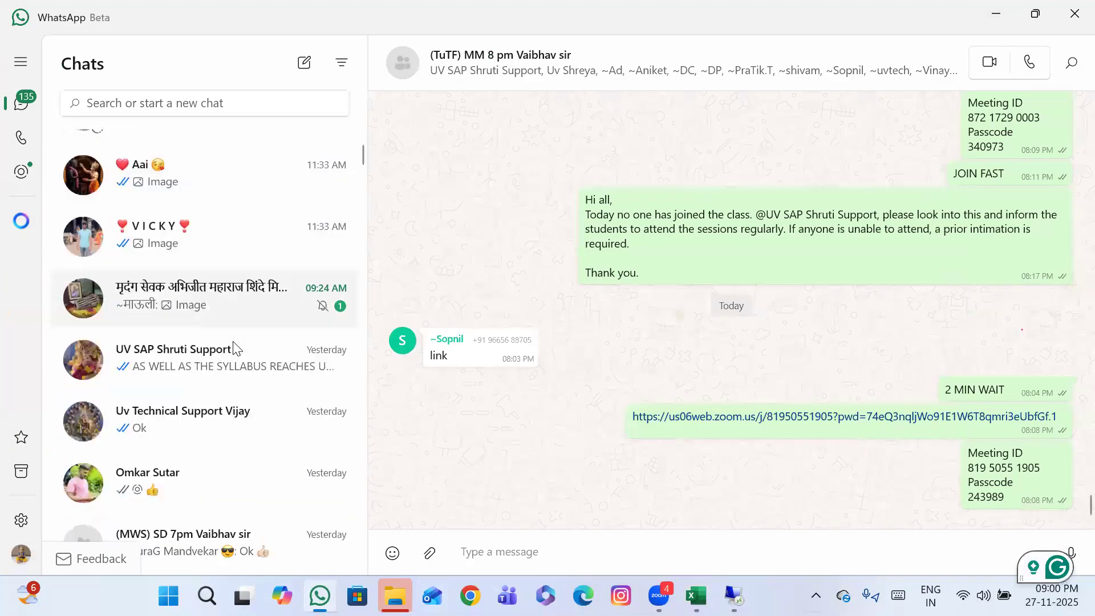
pyautogui.scroll(-1, 235, 347)
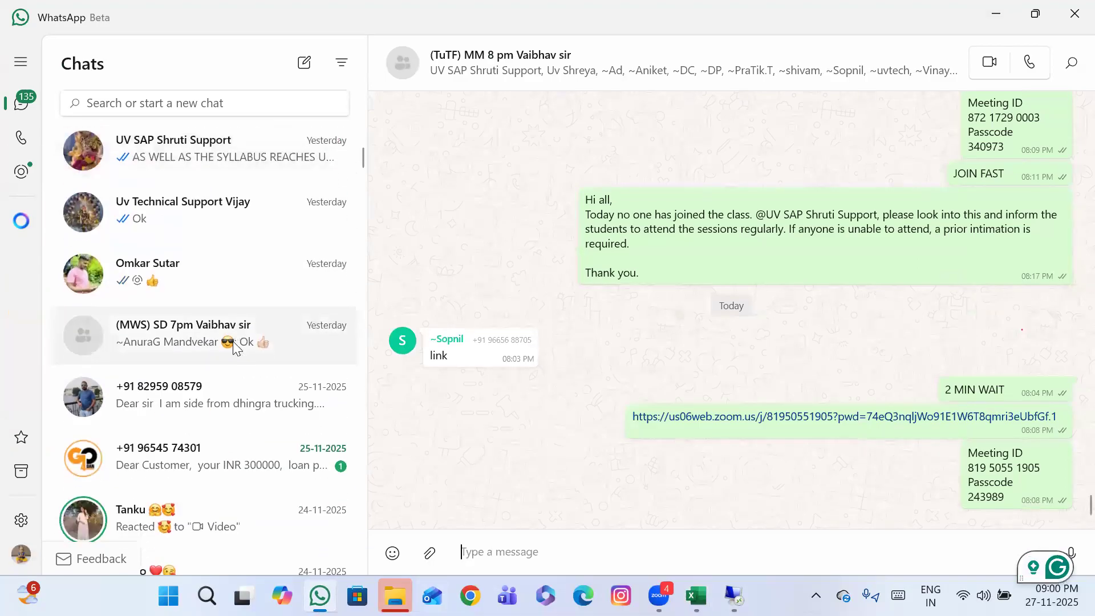
pyautogui.click(184, 342)
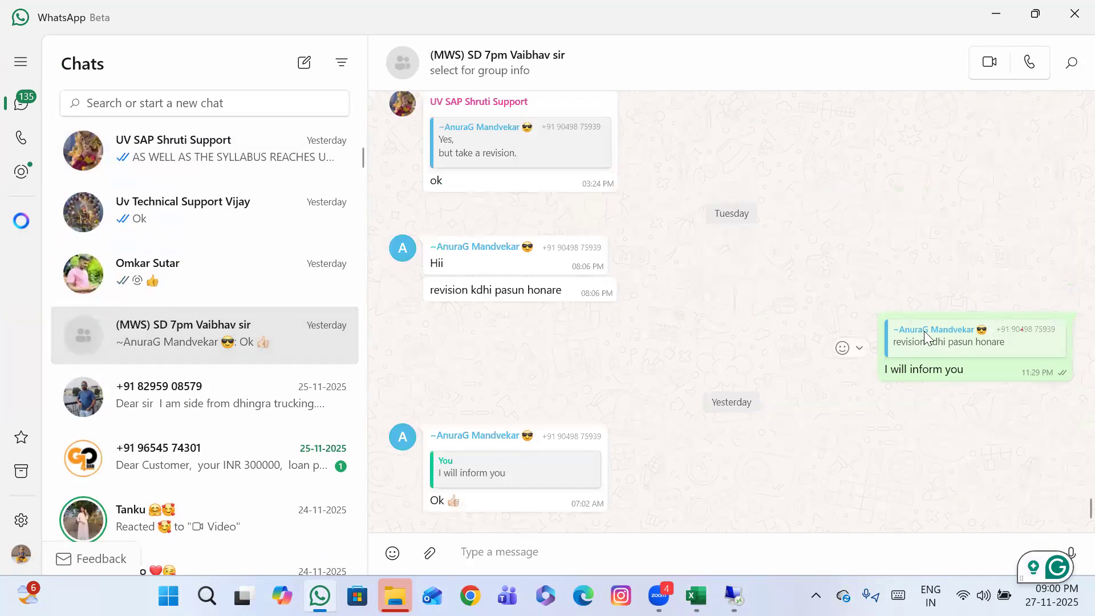
pyautogui.scroll(15, 722, 233)
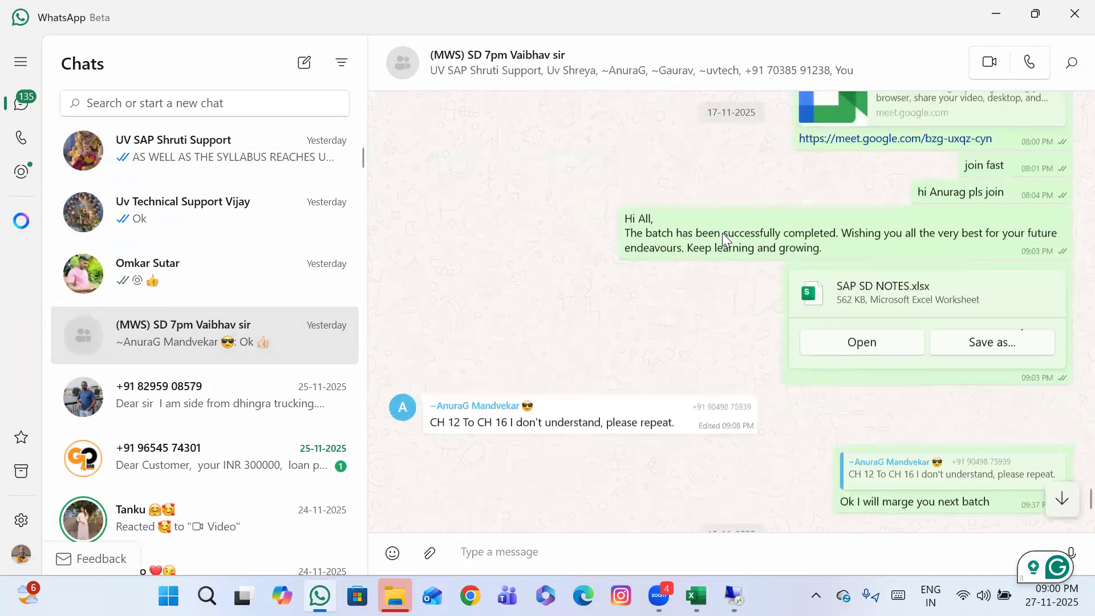
pyautogui.scroll(20, 721, 233)
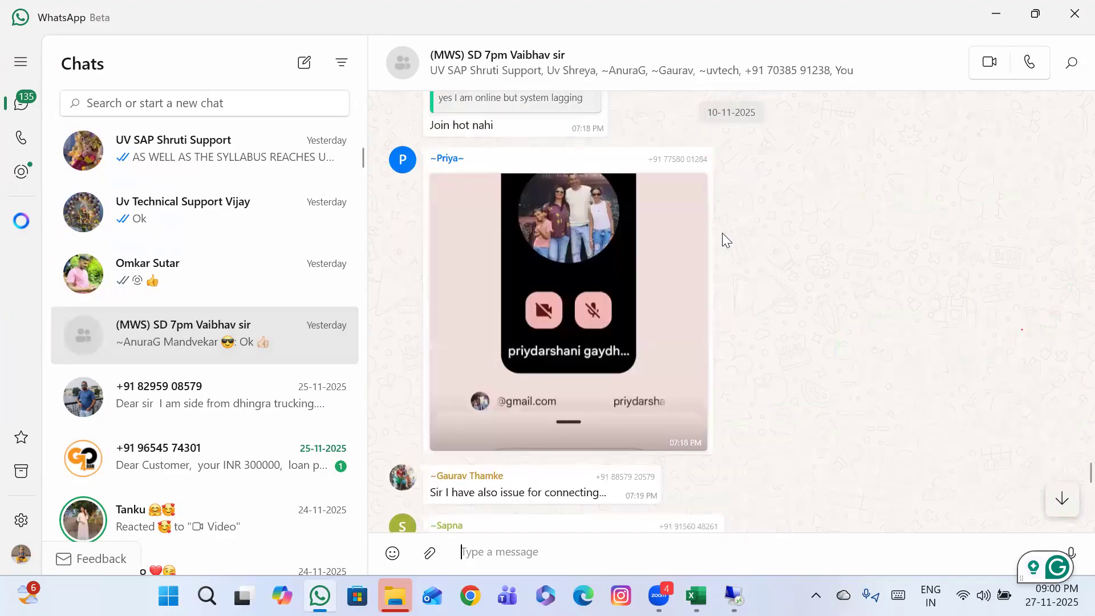
pyautogui.scroll(20, 722, 233)
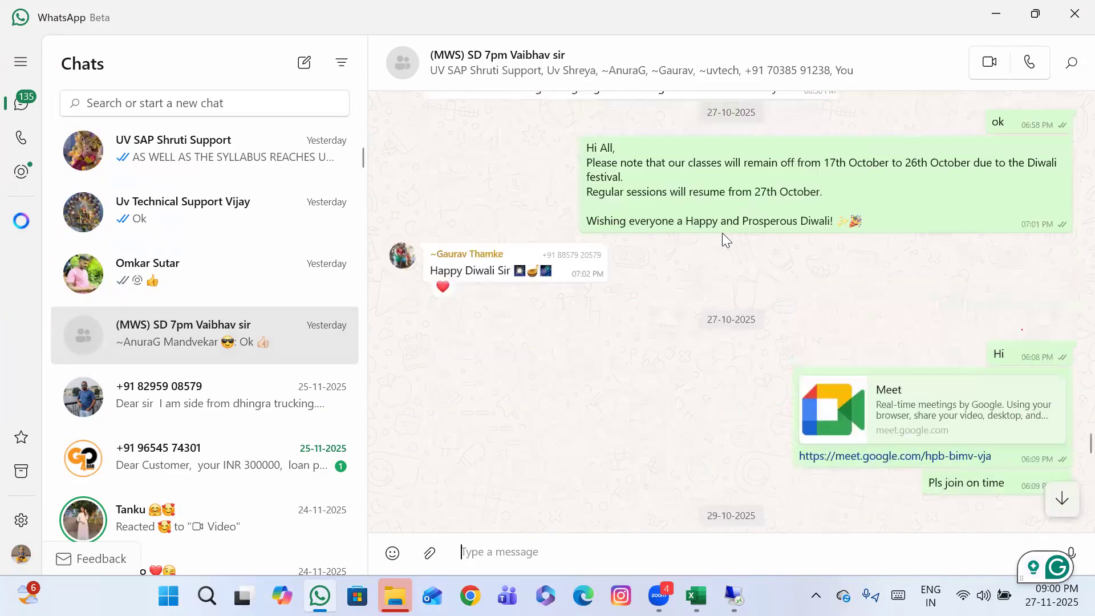
pyautogui.scroll(3, 722, 232)
# Find the 75(MWS) MM 8pm group chat and look through its message history from October onwards
pyautogui.scroll(-5, 110, 367)
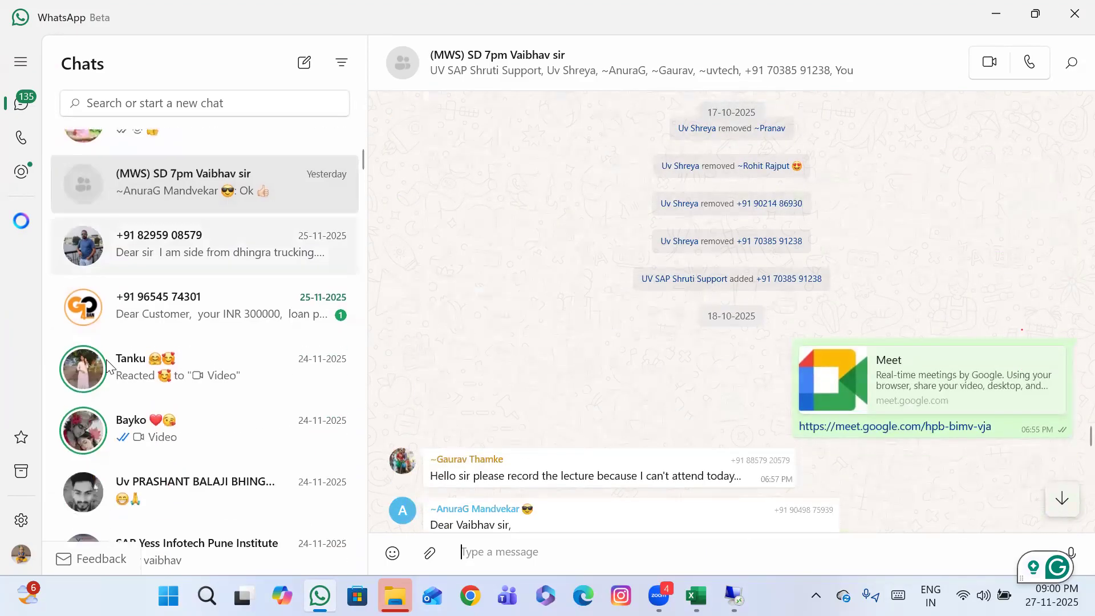
pyautogui.scroll(-6, 110, 366)
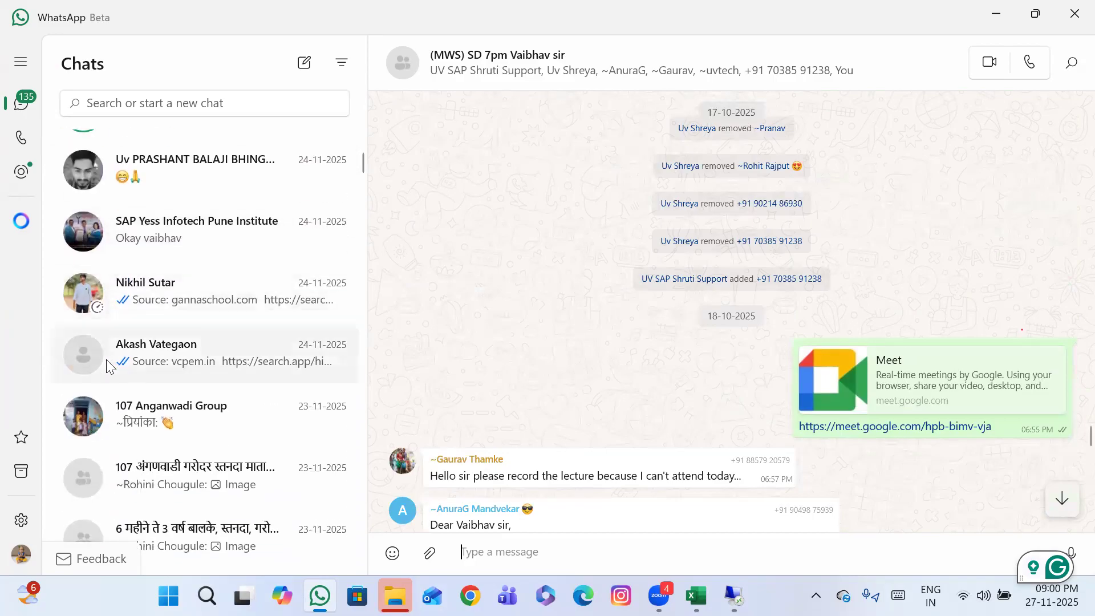
pyautogui.scroll(-9, 107, 365)
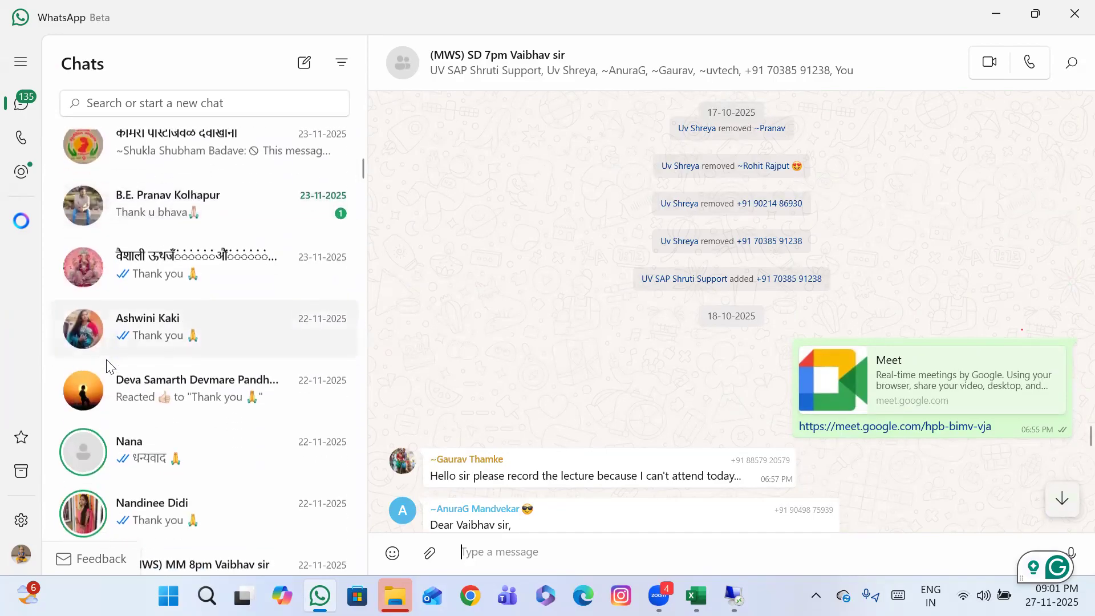
pyautogui.scroll(-1, 107, 367)
pyautogui.click(185, 348)
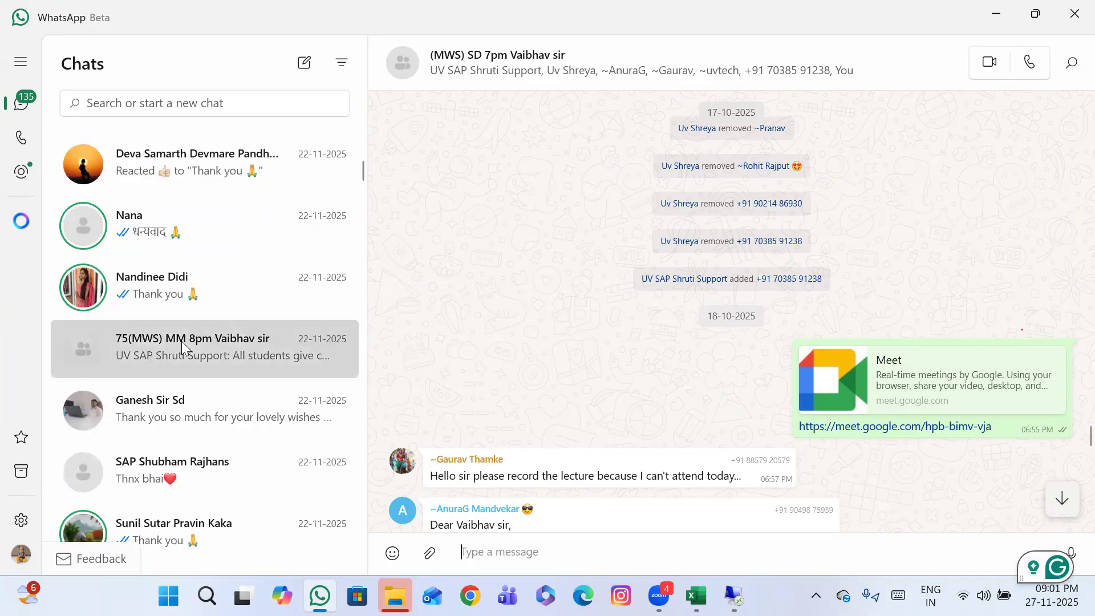
pyautogui.scroll(10, 882, 266)
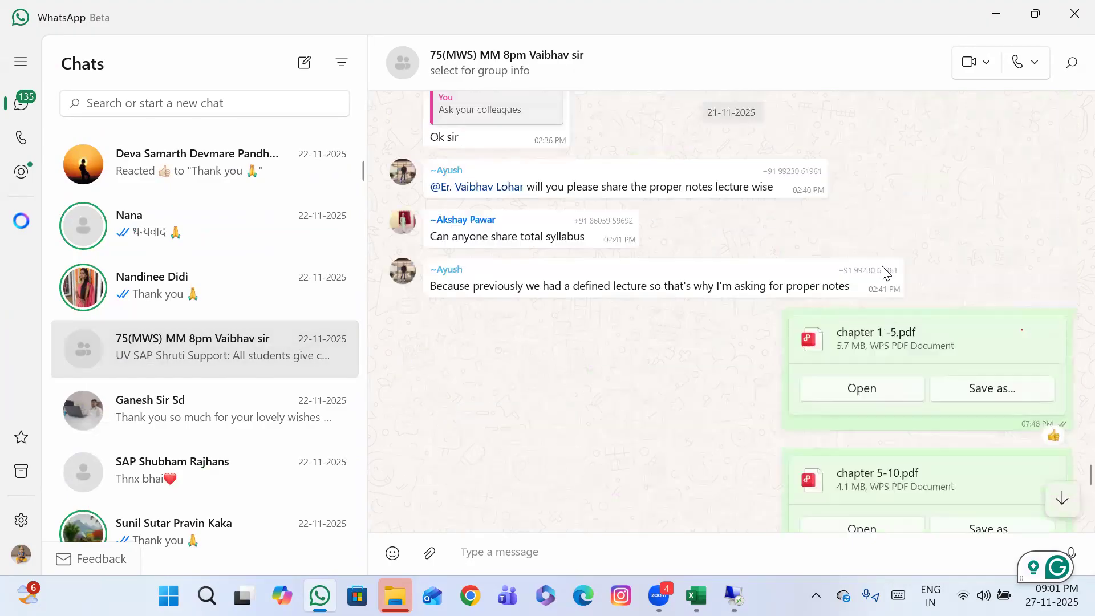
pyautogui.scroll(15, 882, 266)
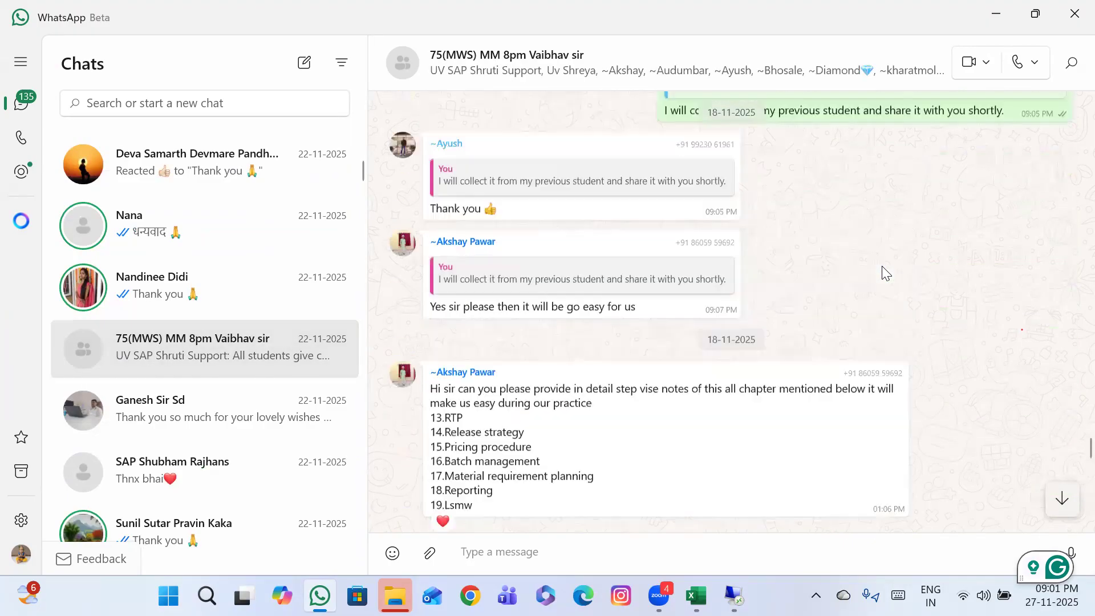
pyautogui.scroll(15, 882, 269)
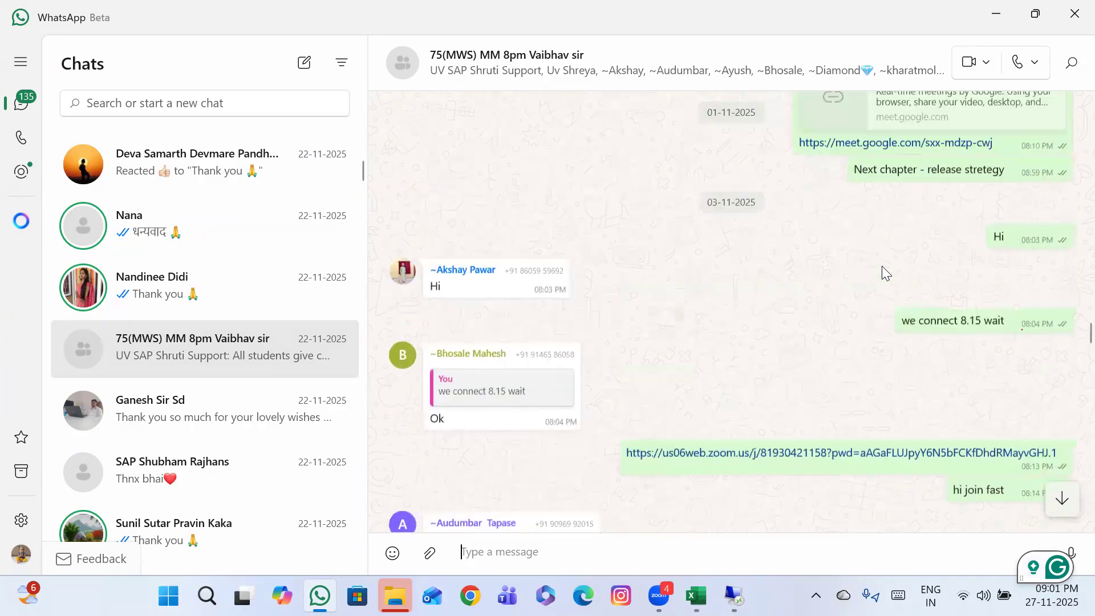
pyautogui.scroll(10, 882, 266)
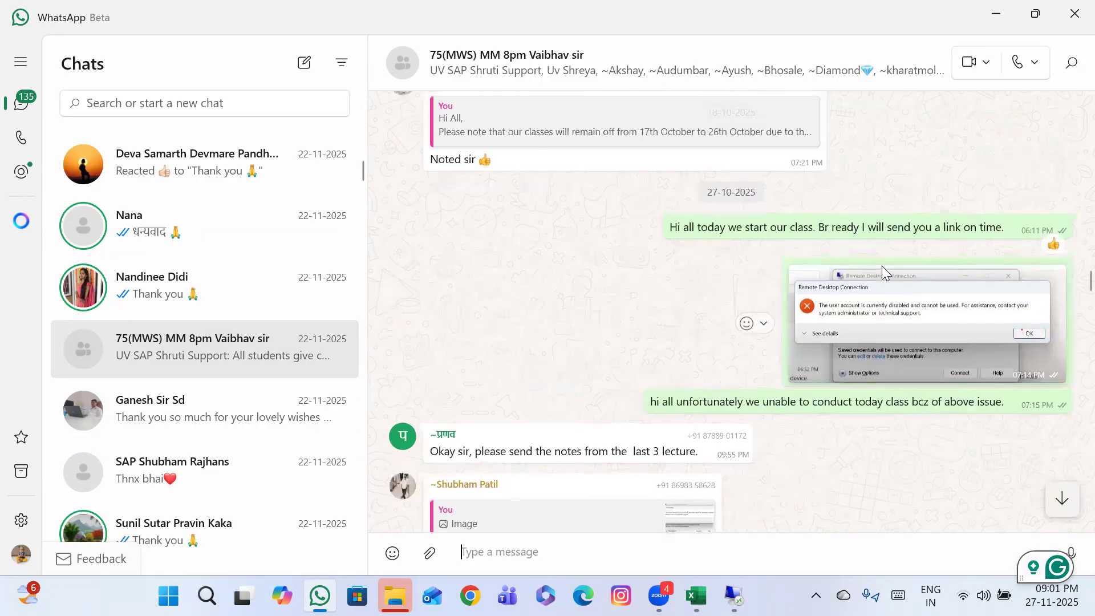
pyautogui.scroll(5, 882, 266)
pyautogui.scroll(15, 881, 266)
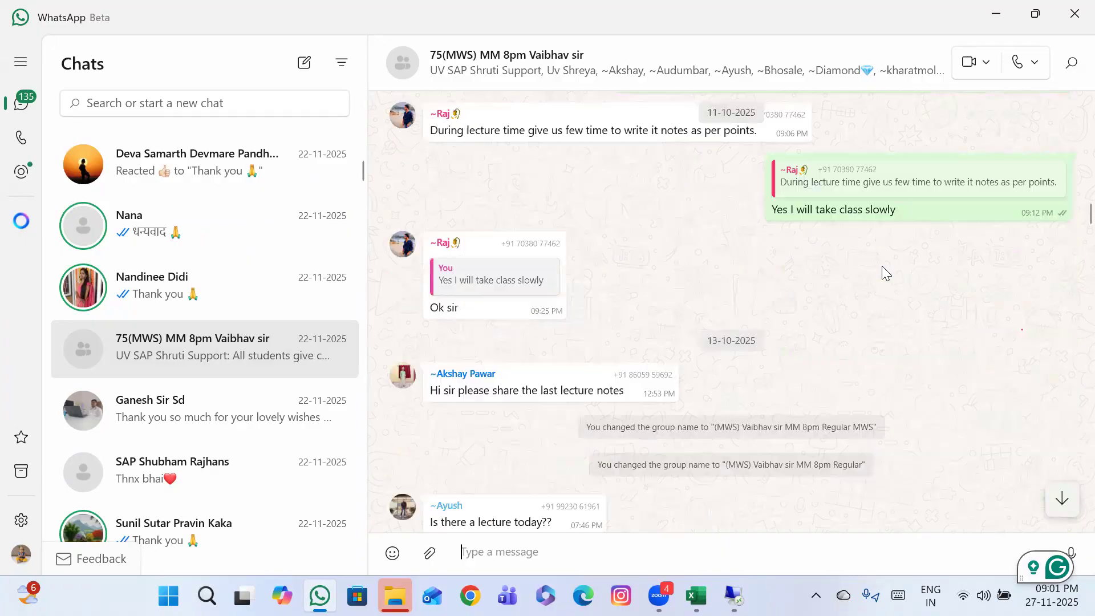
pyautogui.scroll(20, 881, 266)
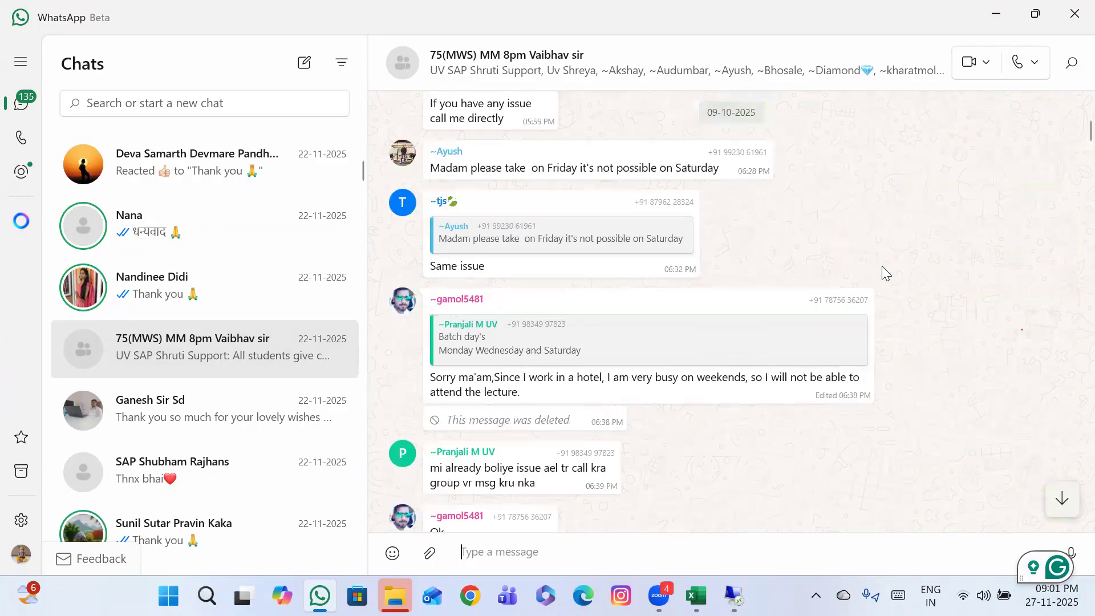
pyautogui.scroll(-10, 882, 266)
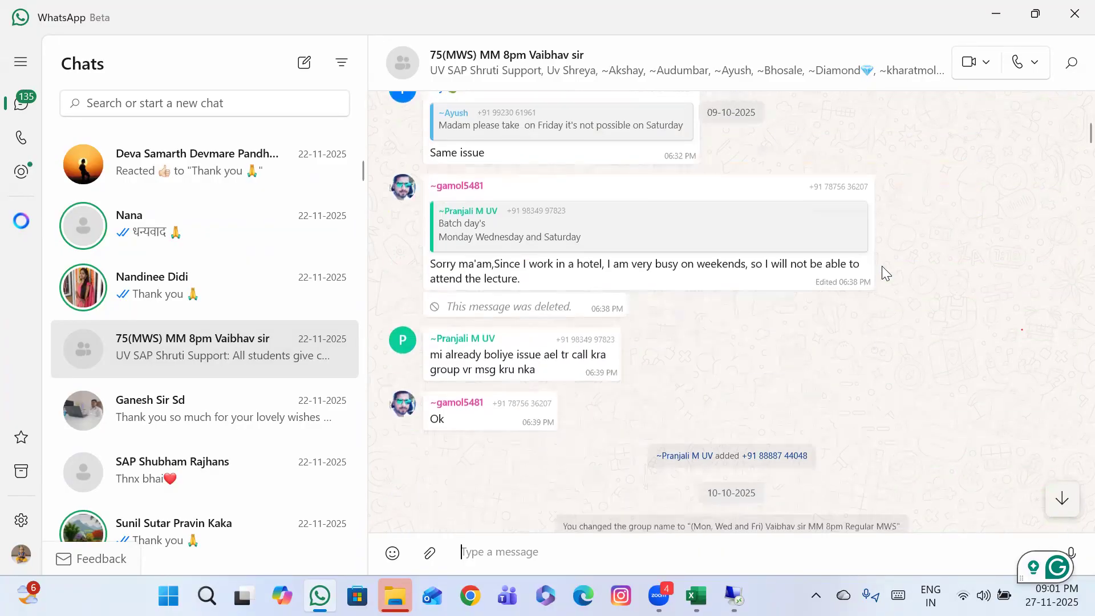
pyautogui.scroll(-8, 881, 266)
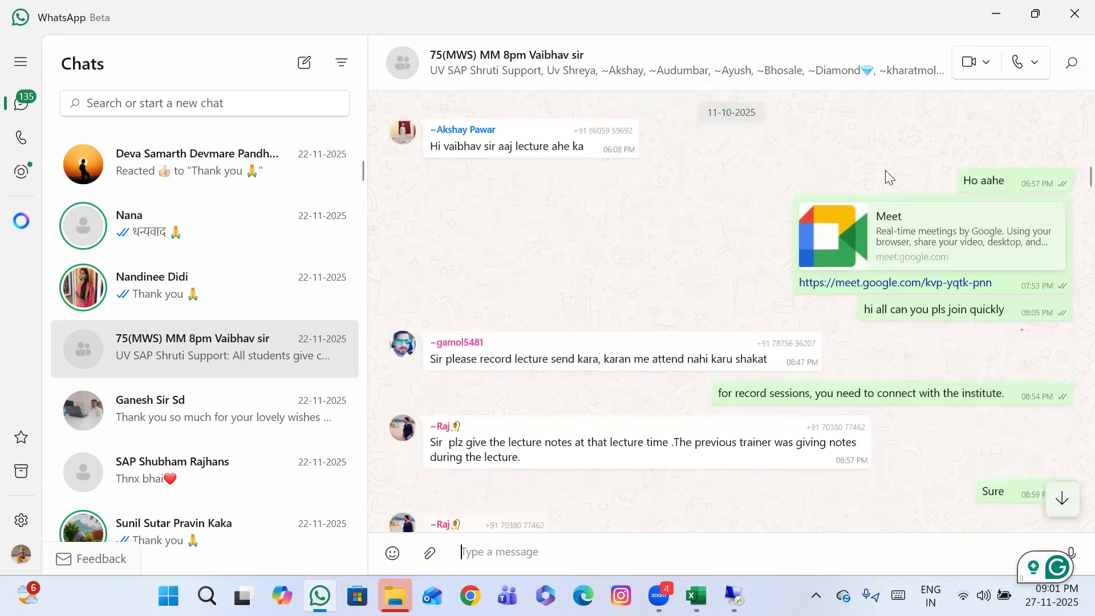
pyautogui.scroll(-10, 613, 388)
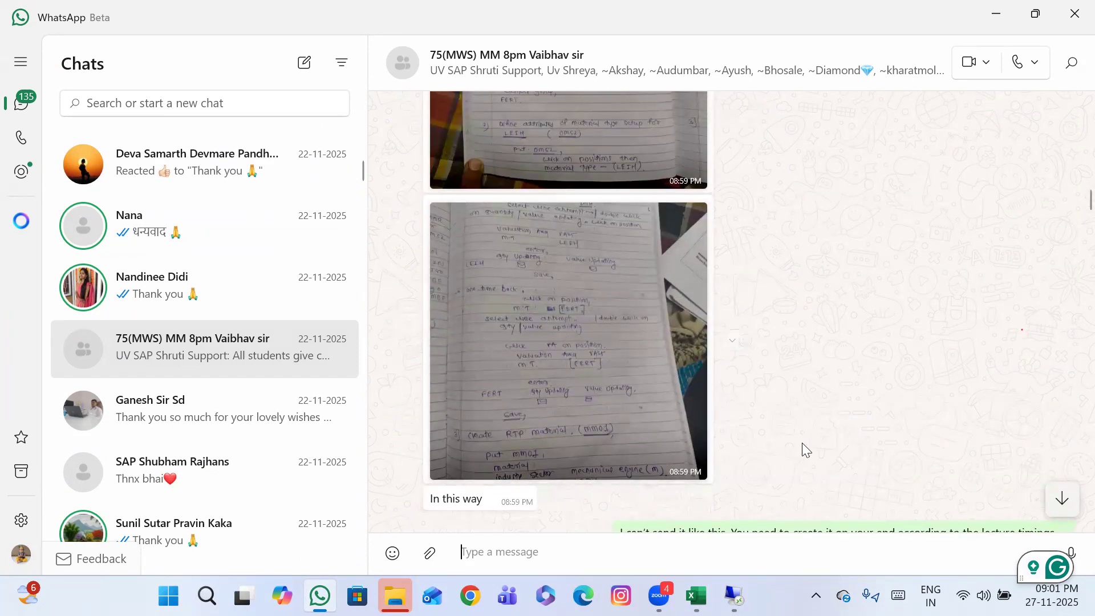
pyautogui.scroll(-5, 802, 442)
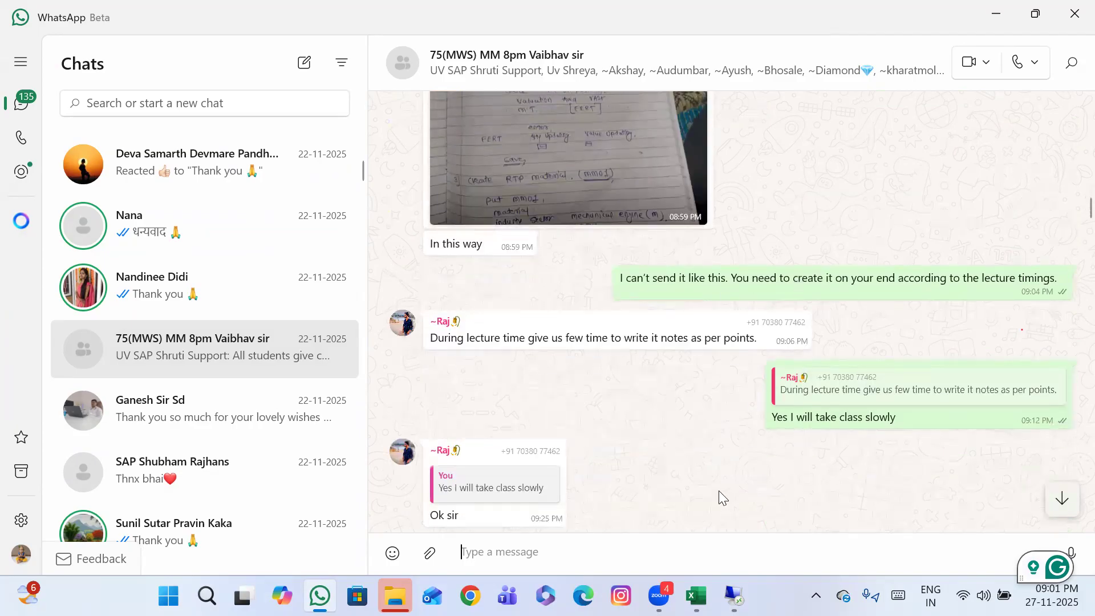
pyautogui.scroll(-6, 718, 491)
pyautogui.scroll(-3, 719, 491)
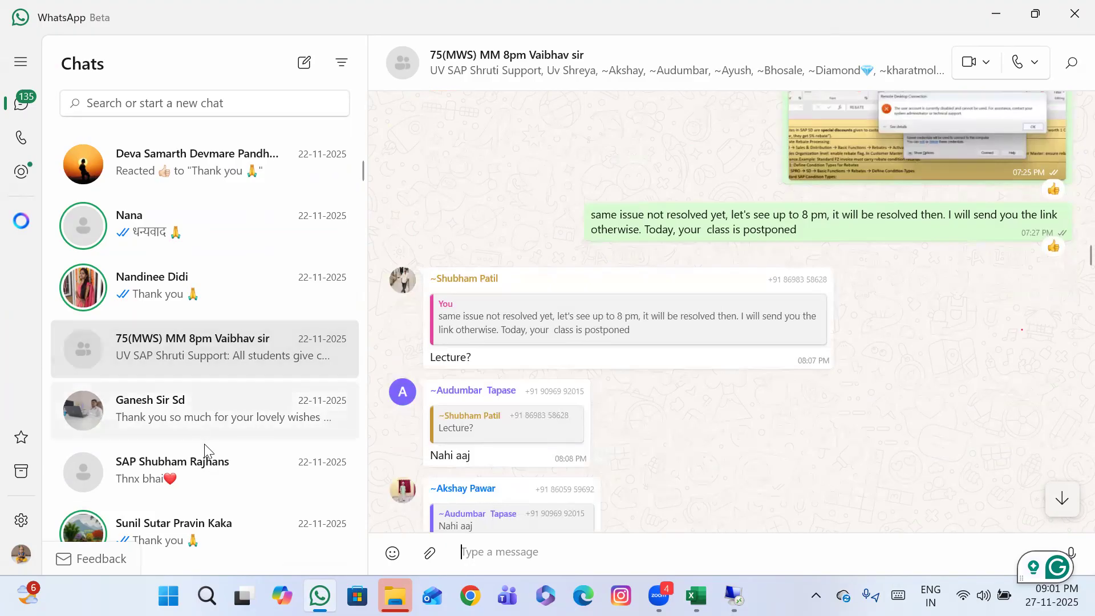
pyautogui.scroll(-2, 204, 444)
pyautogui.scroll(6, 204, 444)
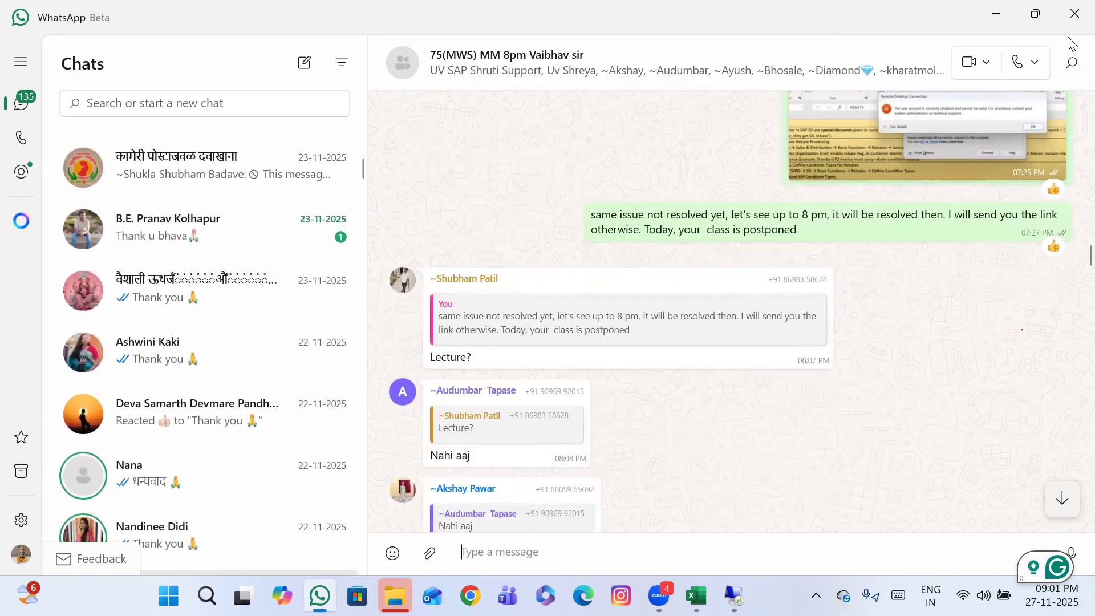
# Return to the SAP MM NOTES workbook in Excel and show the CH7(QA) sheet
pyautogui.click(982, 21)
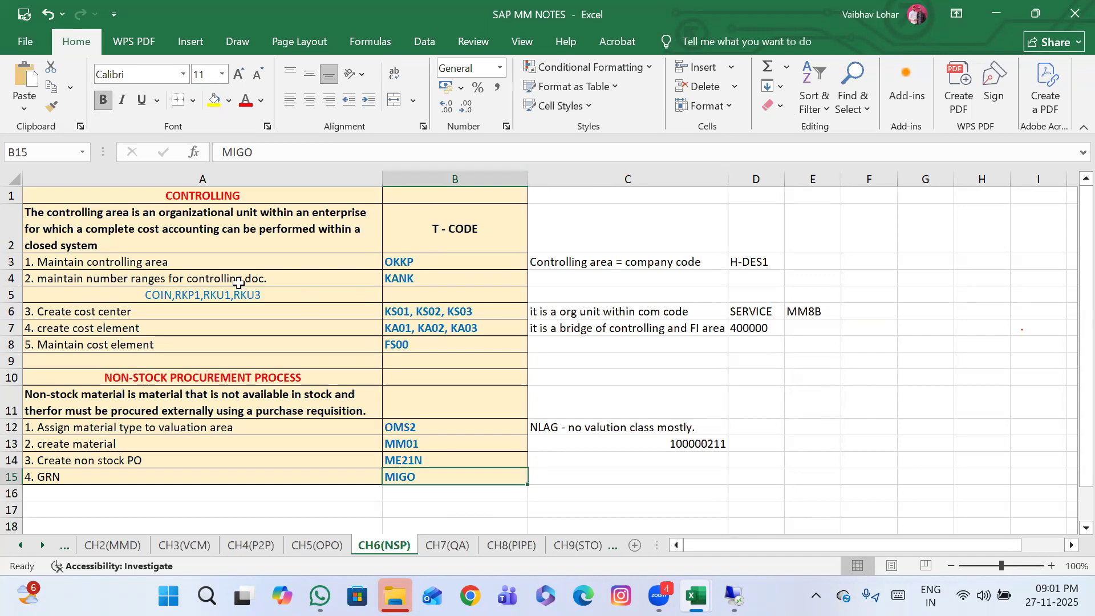
pyautogui.click(448, 546)
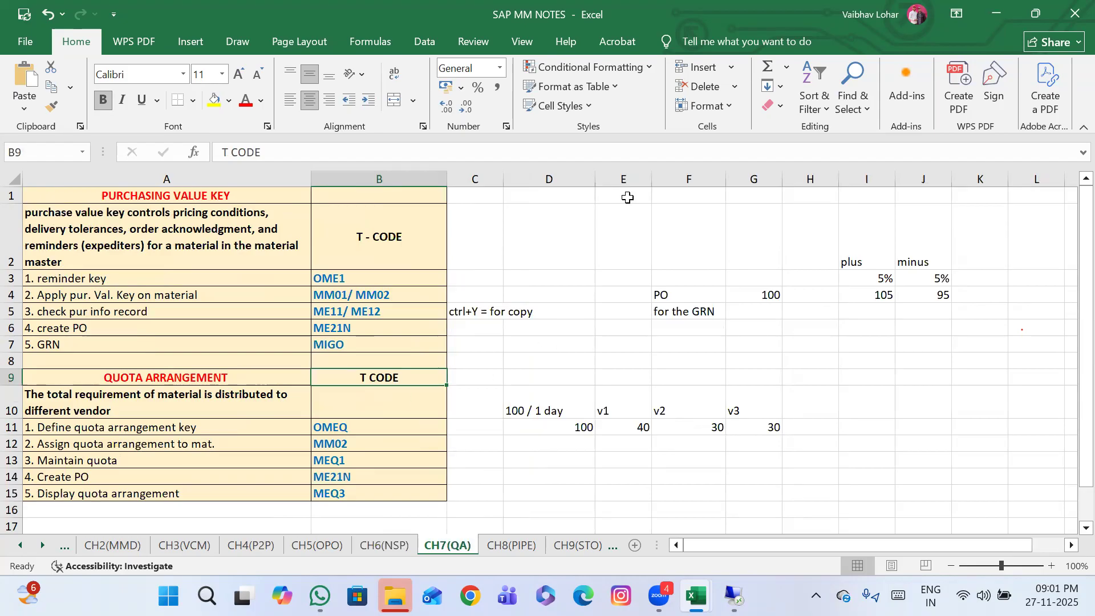
pyautogui.click(691, 78)
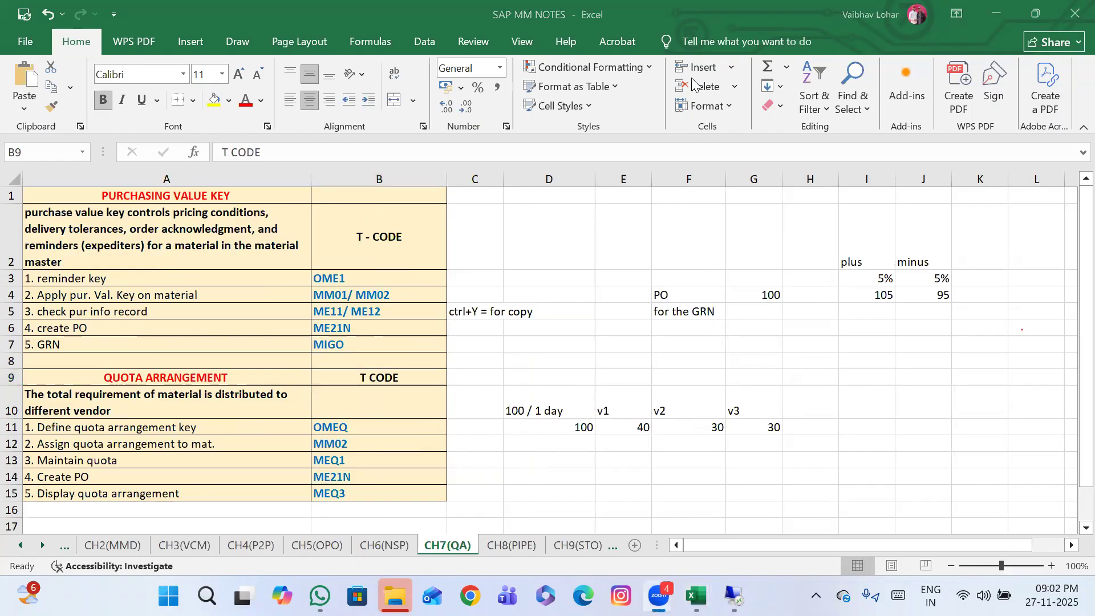